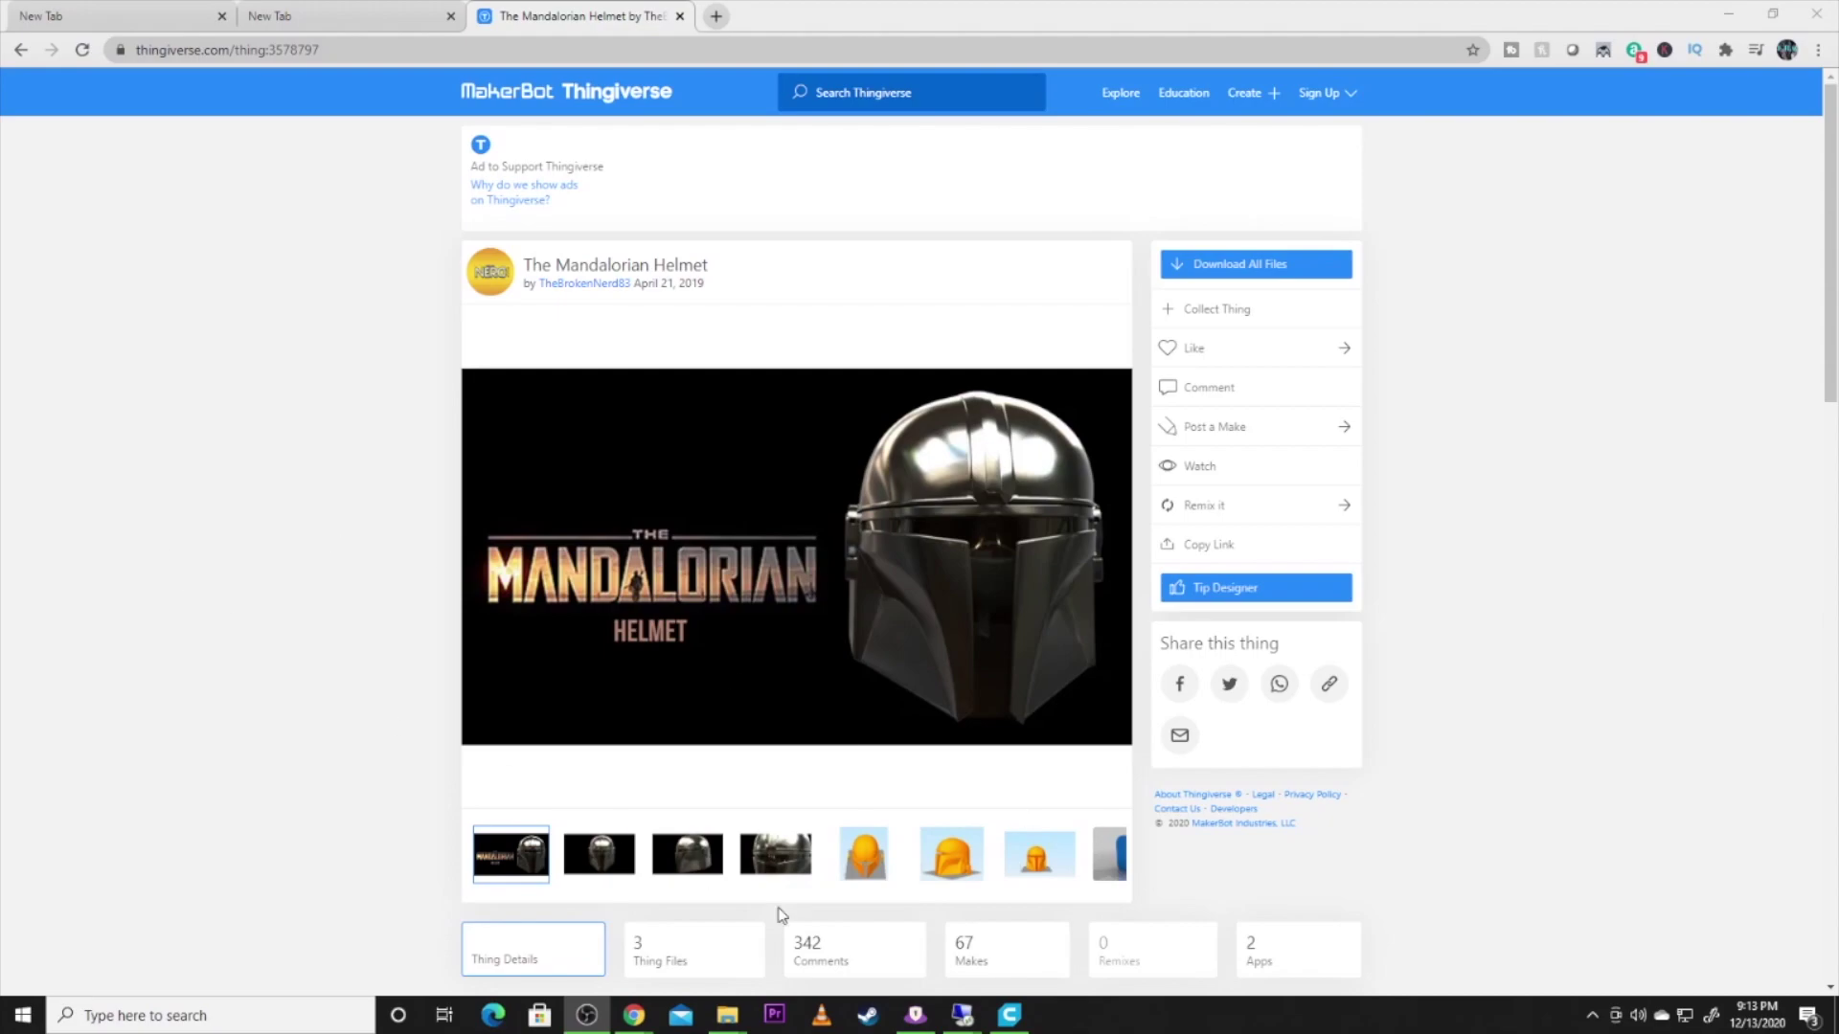
Bring Ultimaker Cura's printer preferences back in front of the Thingiverse browser.
left_click(1010, 1014)
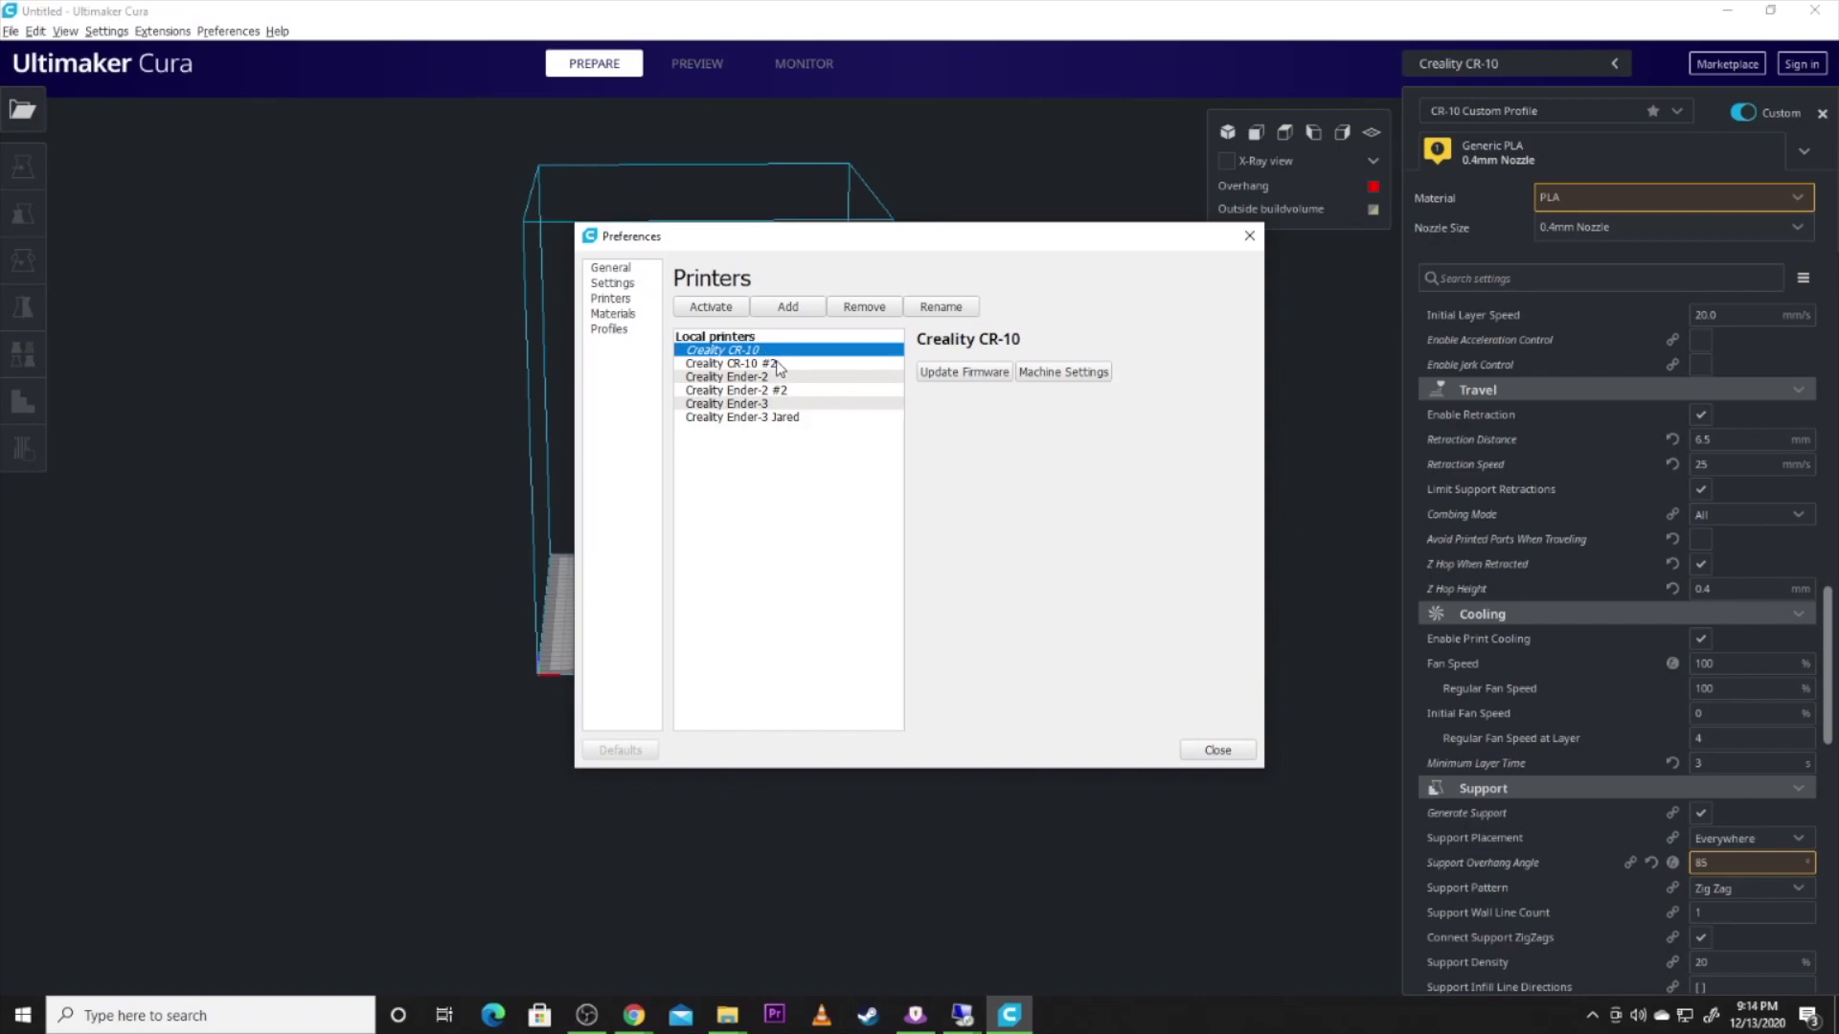
Review the CR-10 machine settings, then activate the Creality Ender-3 and view its machine settings.
left_click(1071, 373)
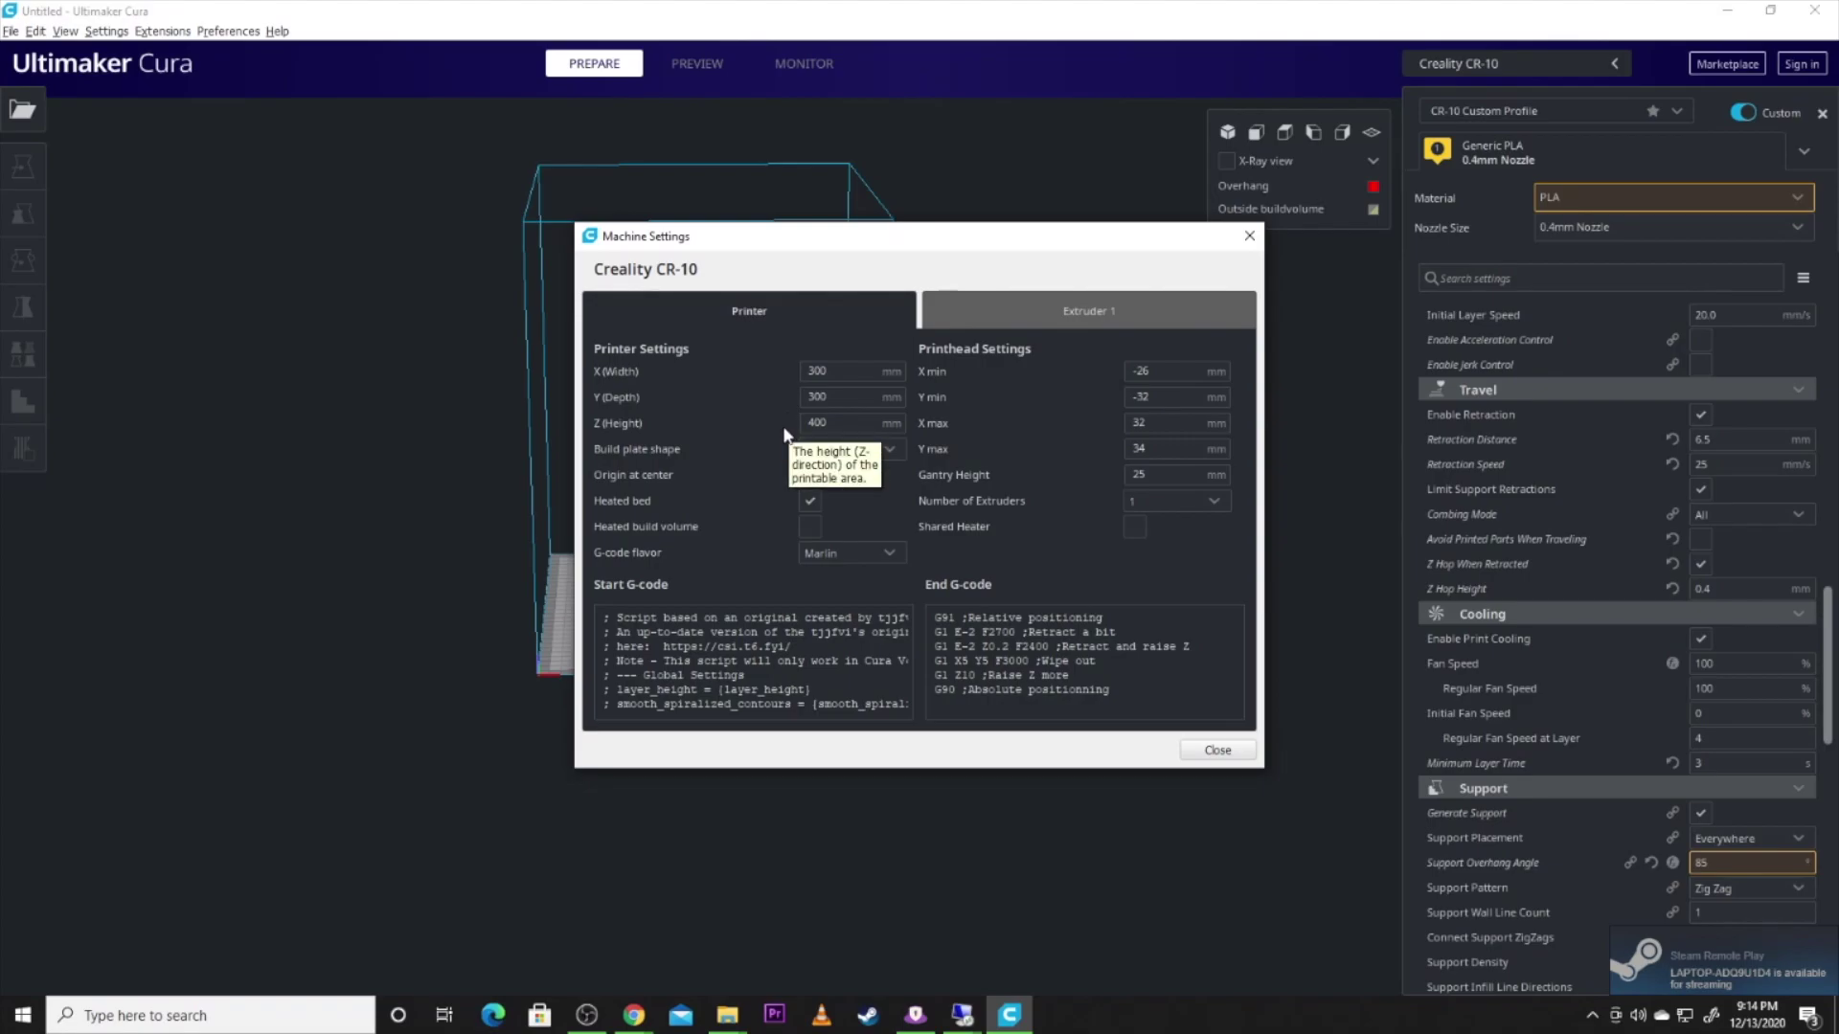
left_click(1217, 750)
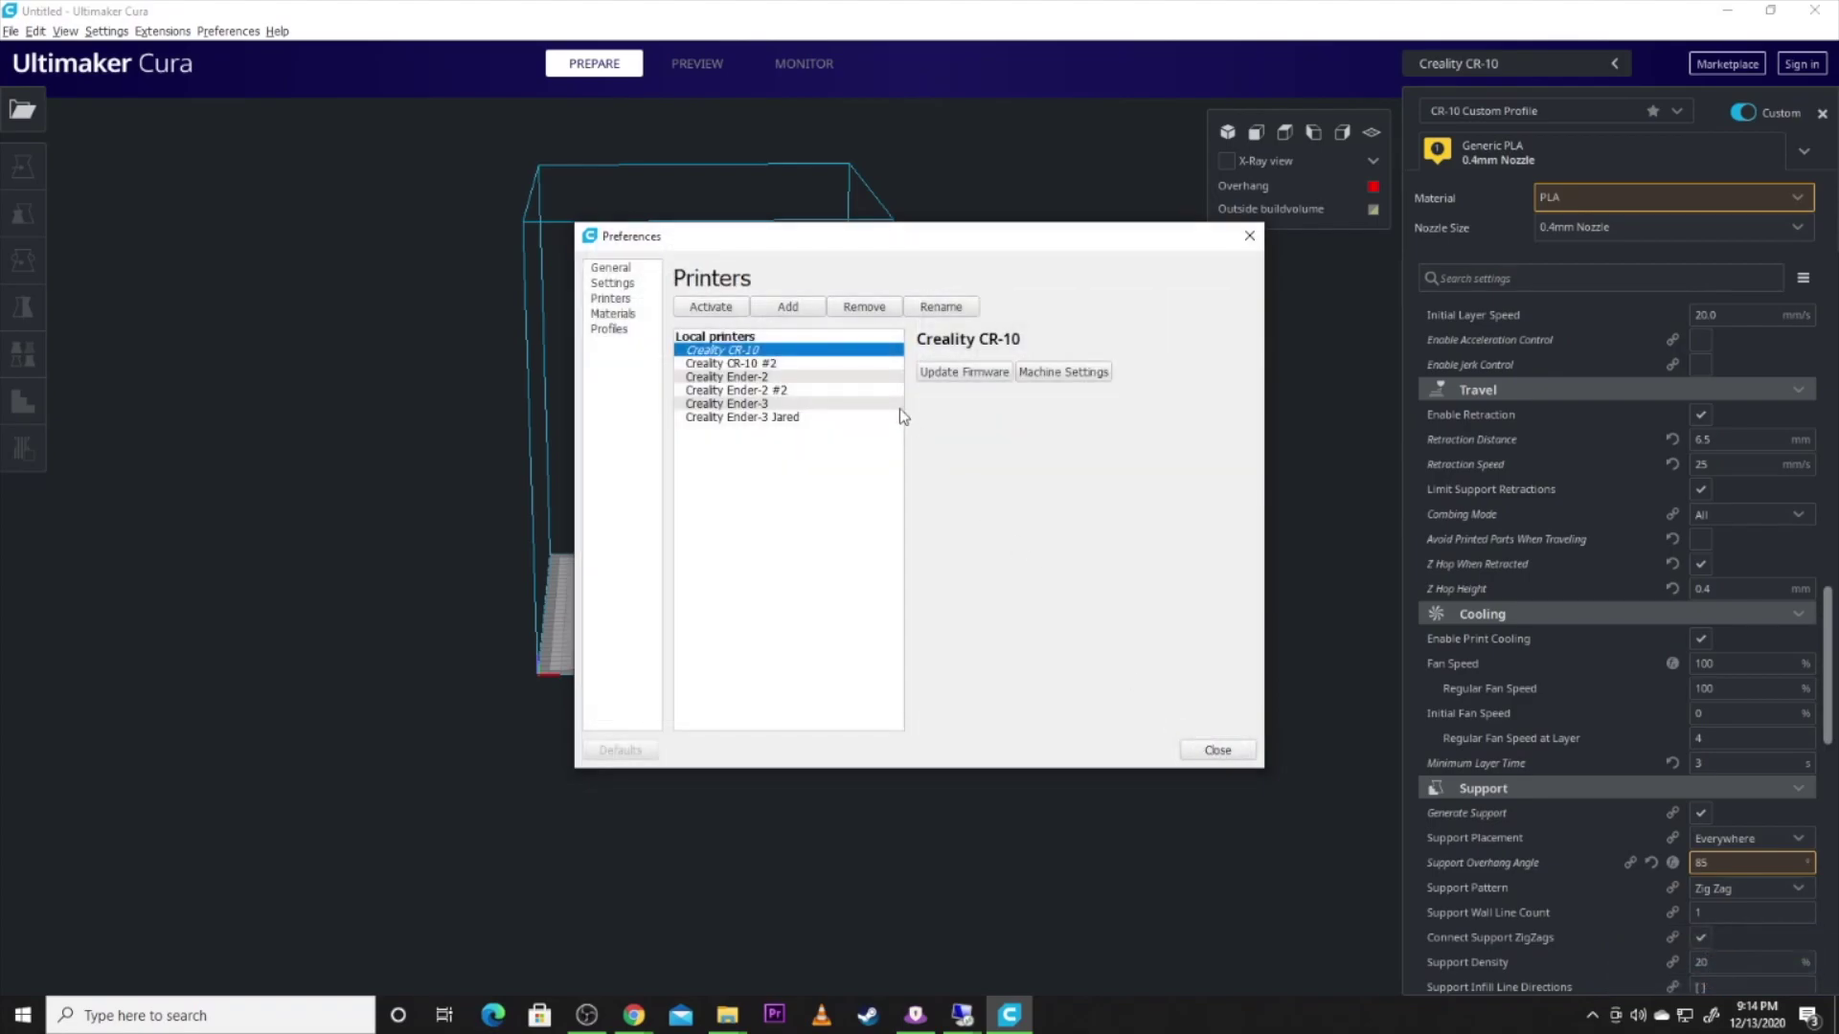
left_click(824, 378)
left_click(816, 405)
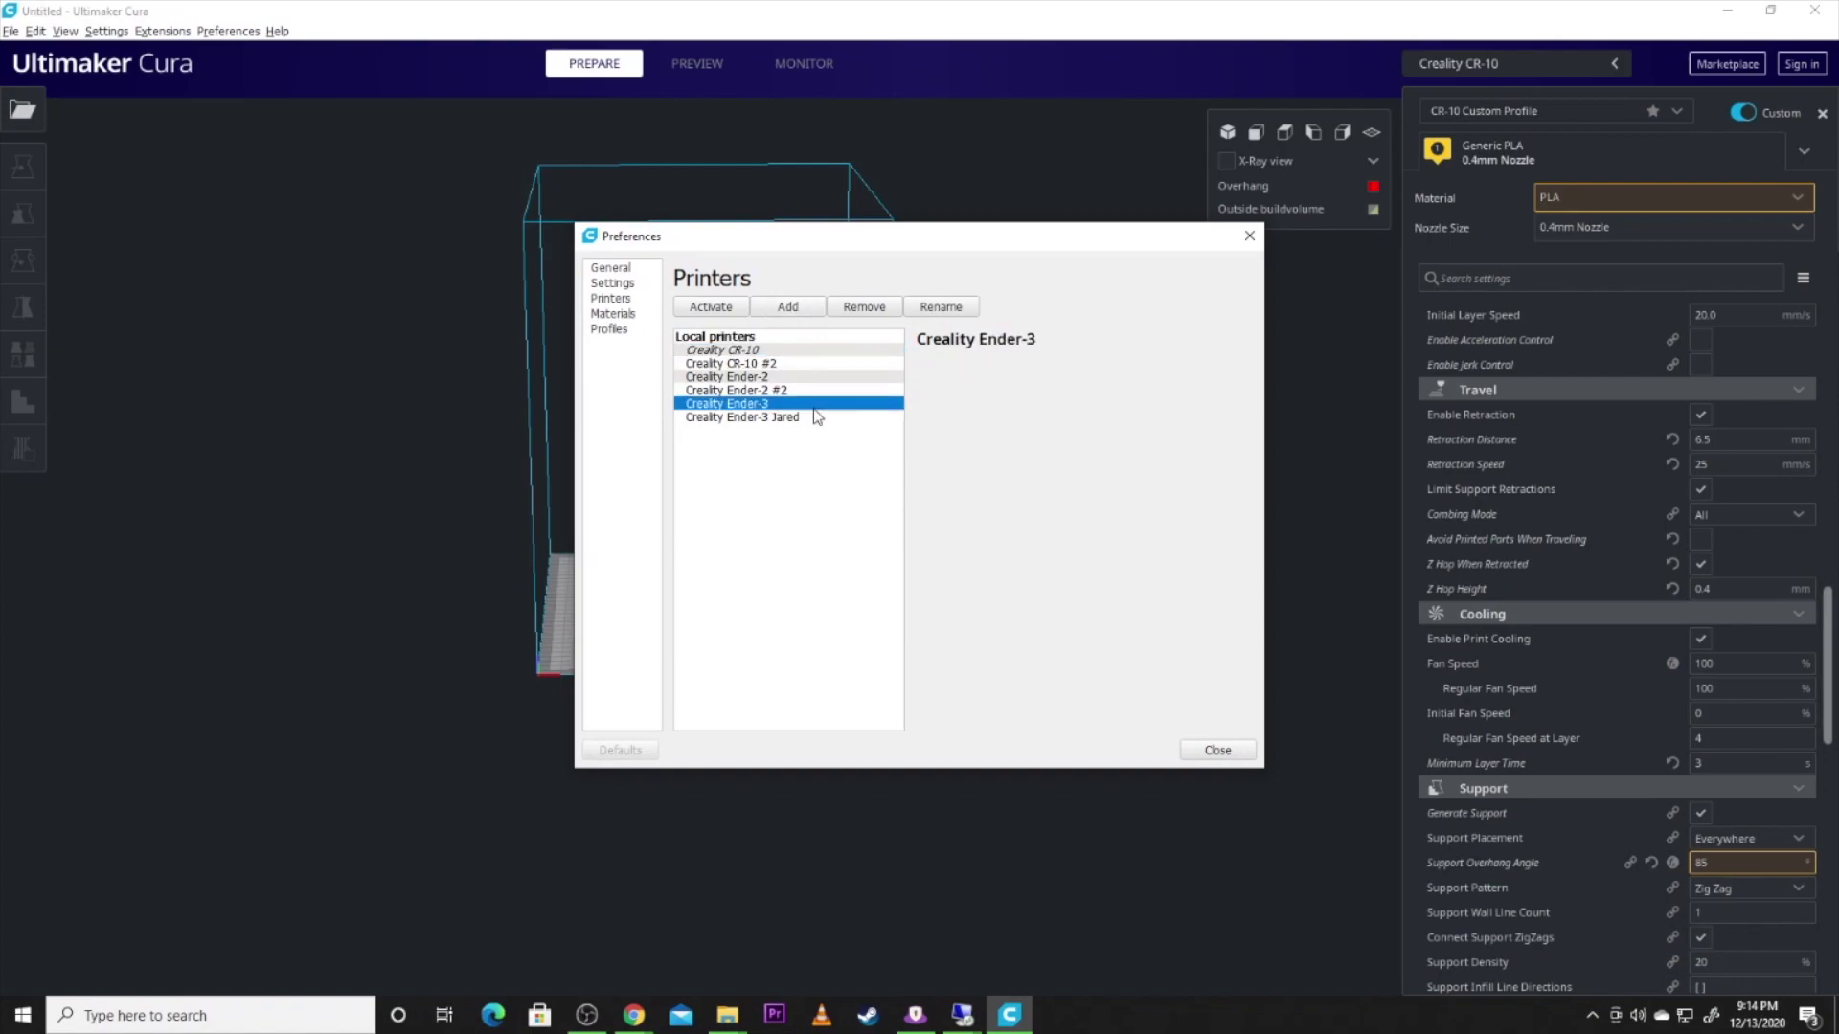
left_click(710, 306)
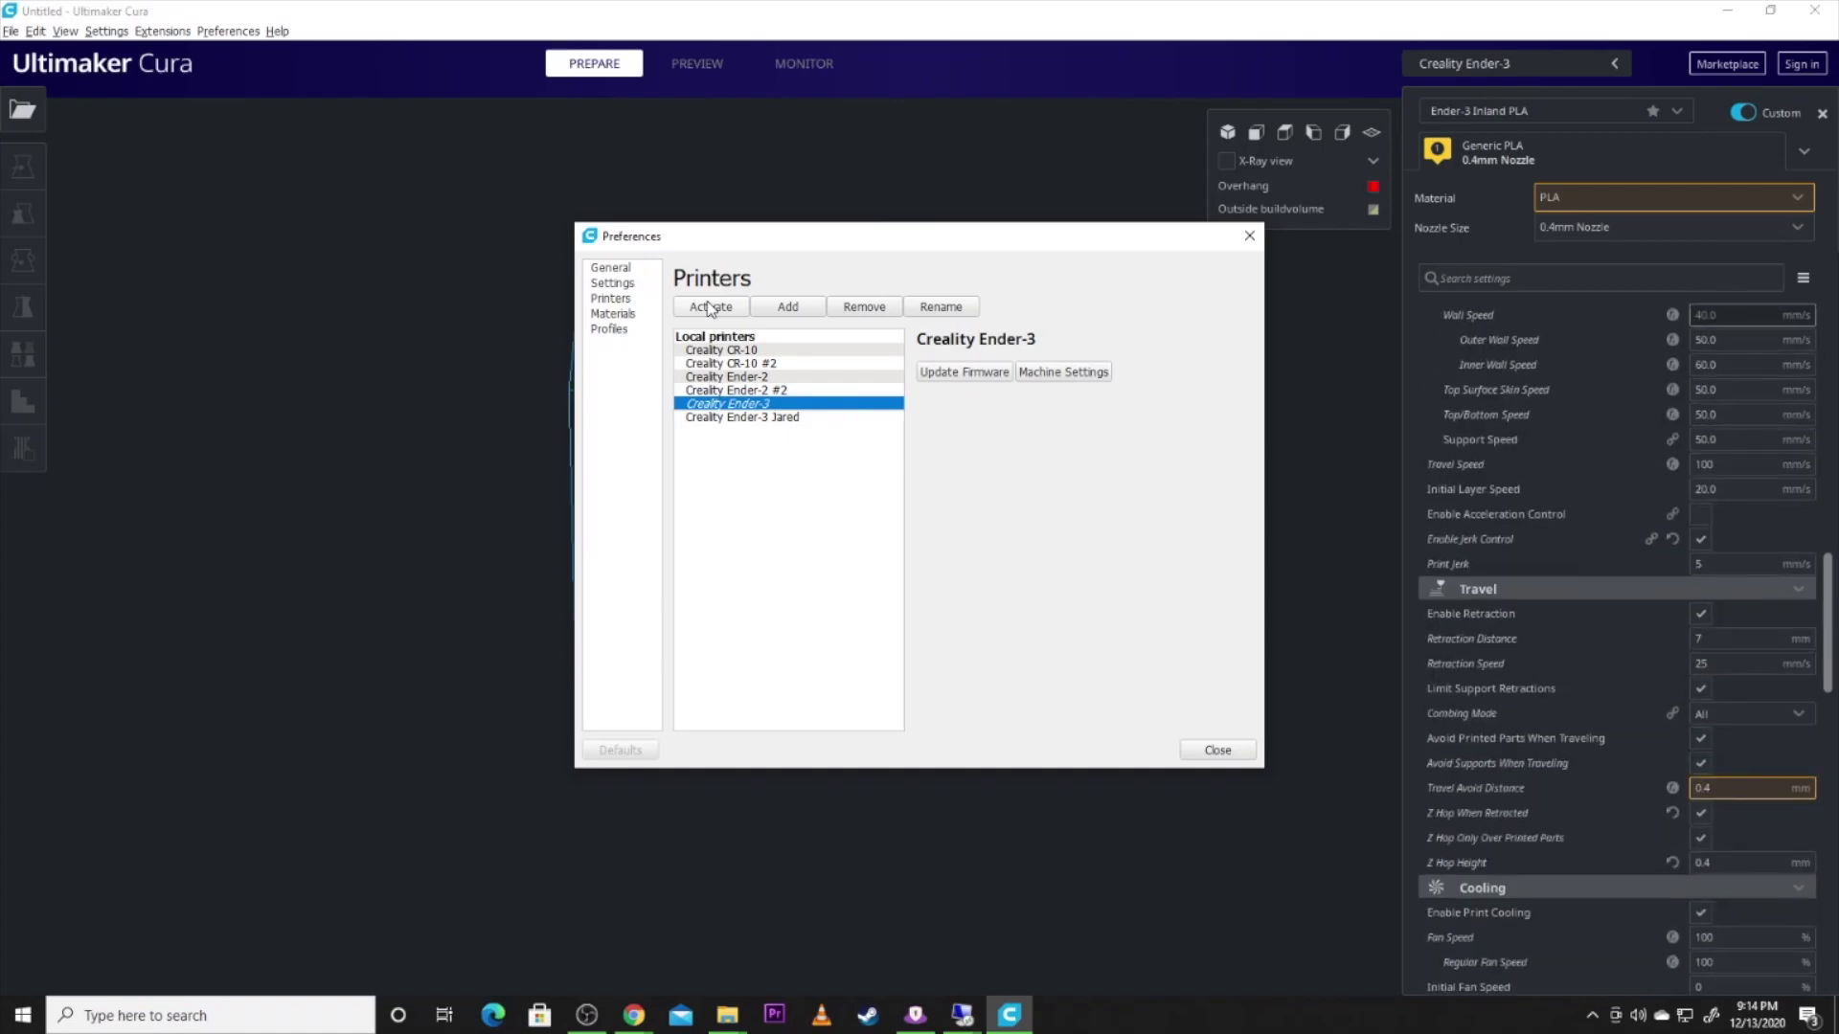
left_click(1062, 373)
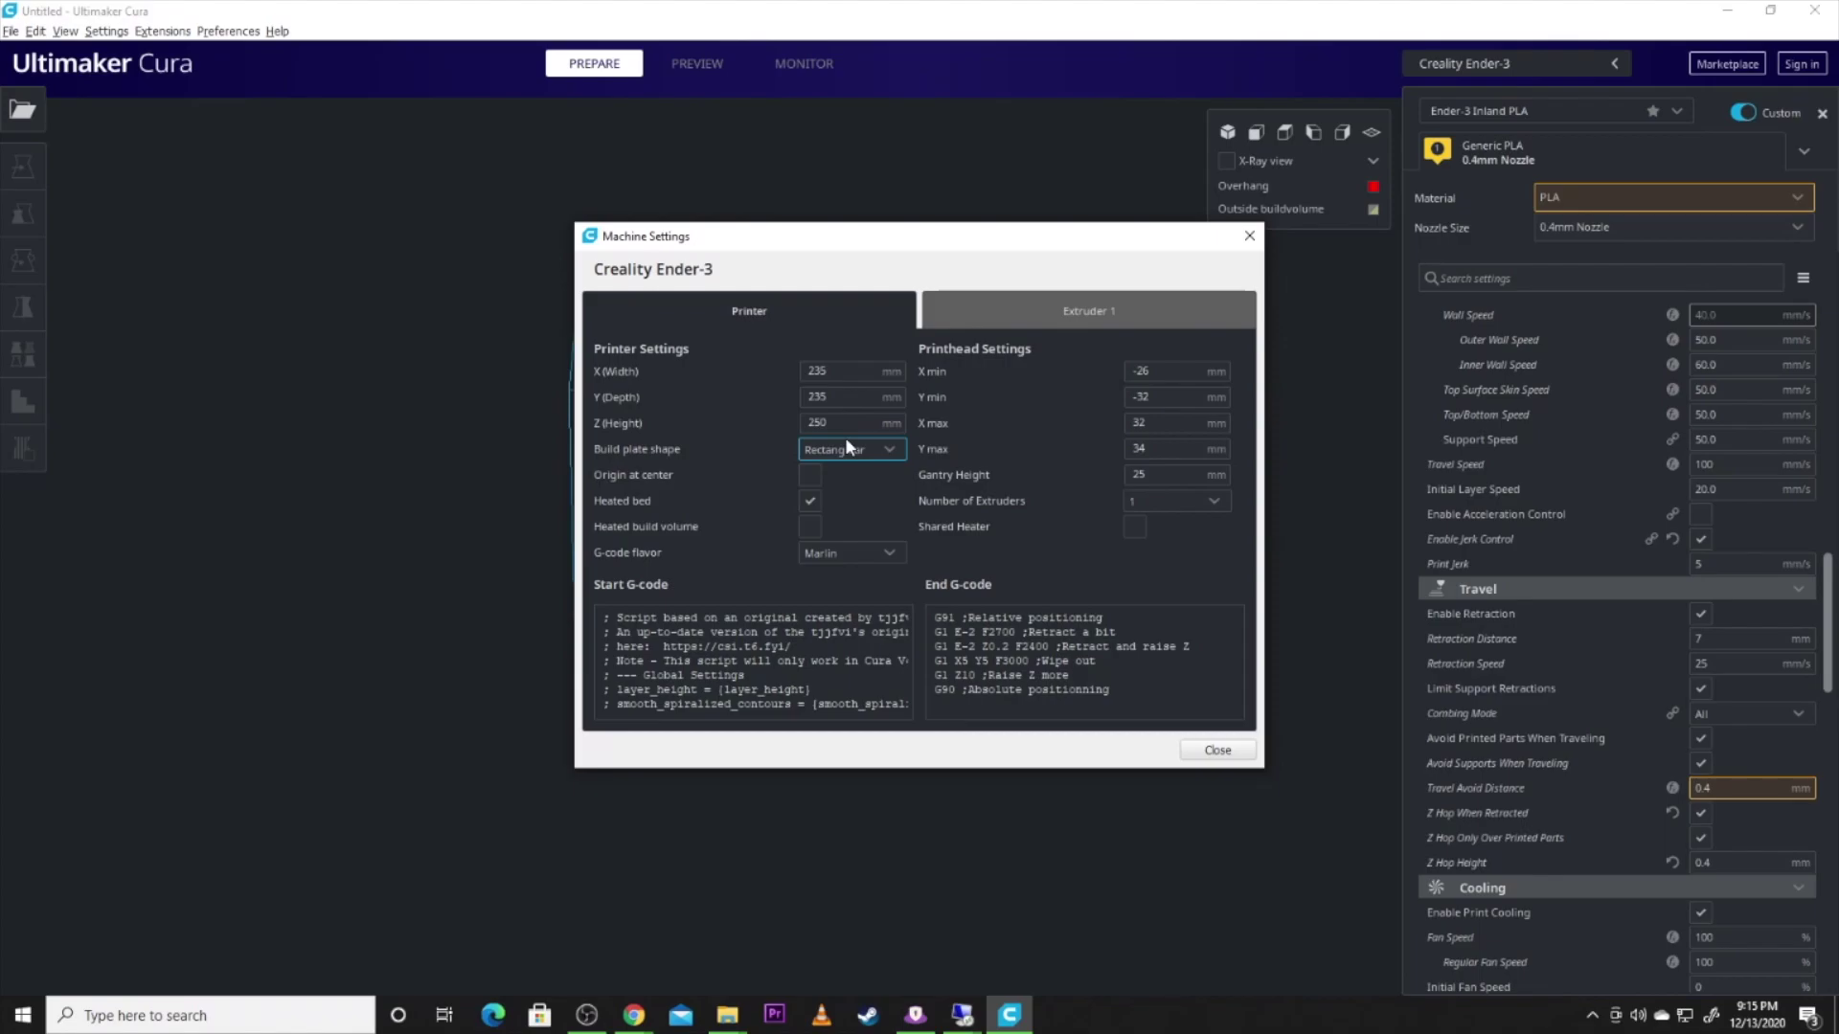
Make the Creality CR-10 the active printer again and close Preferences.
left_click(1198, 743)
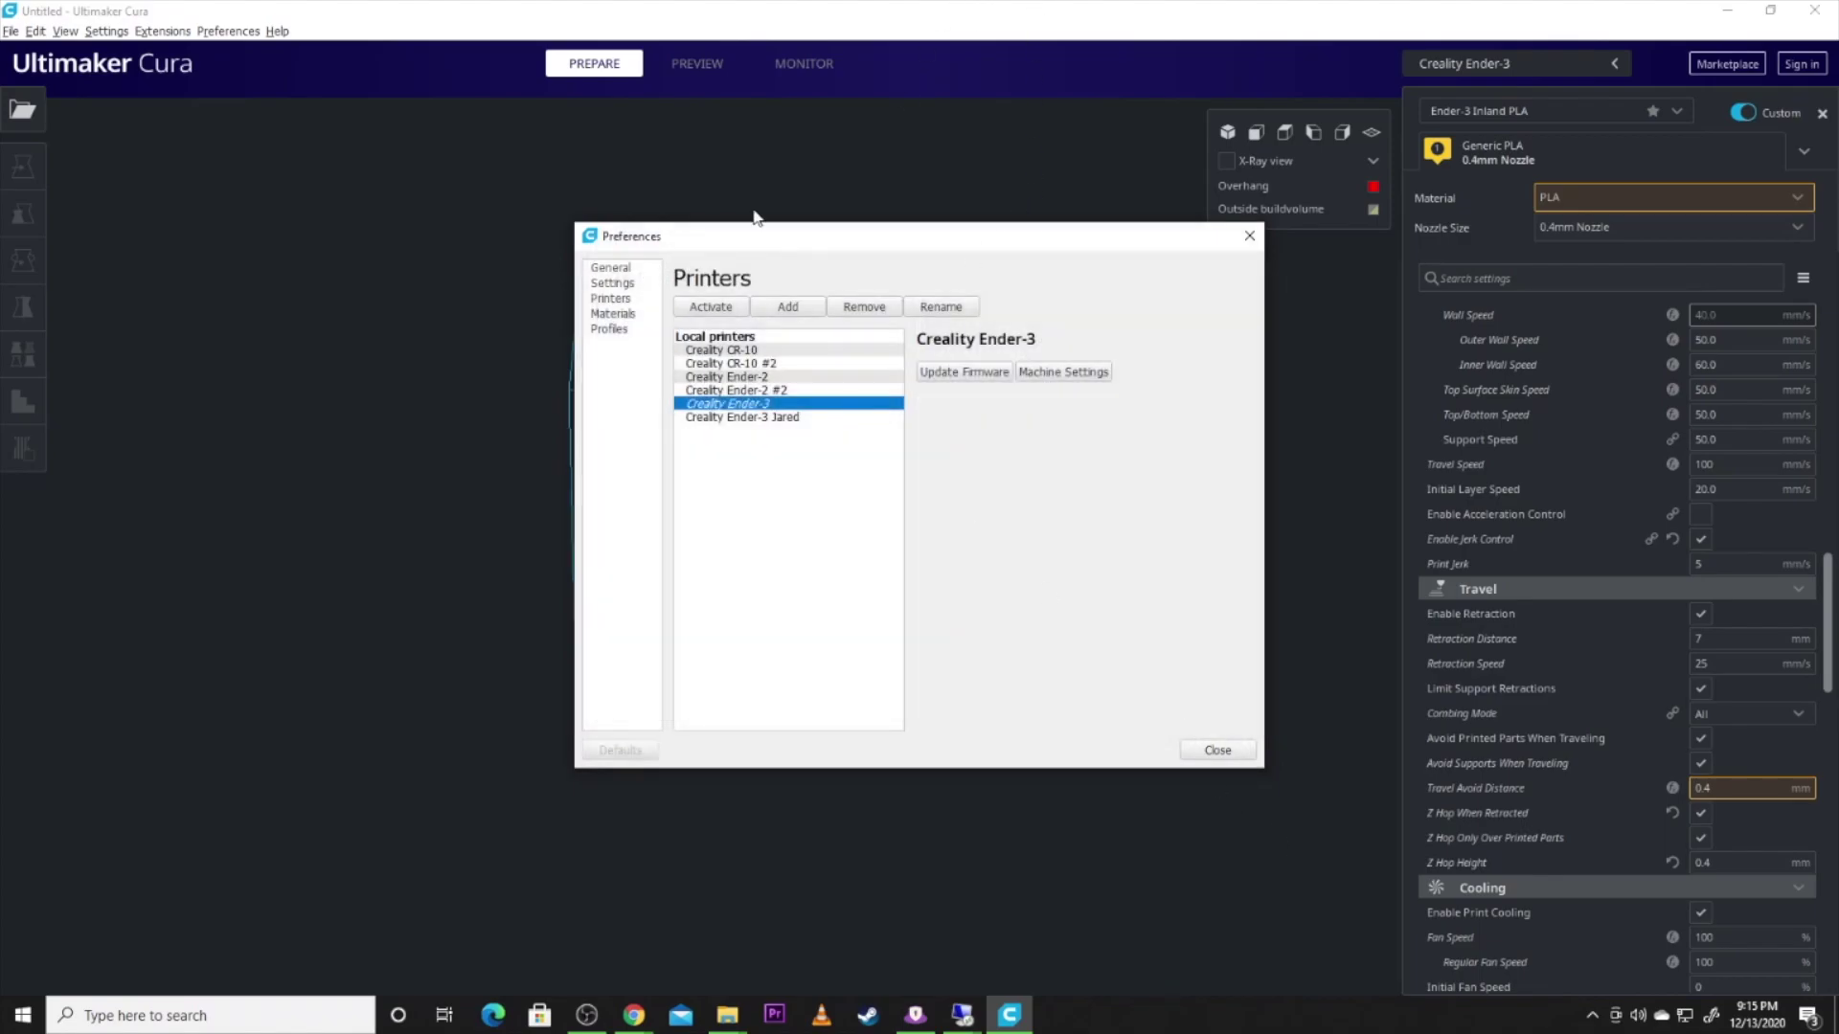
left_click(772, 351)
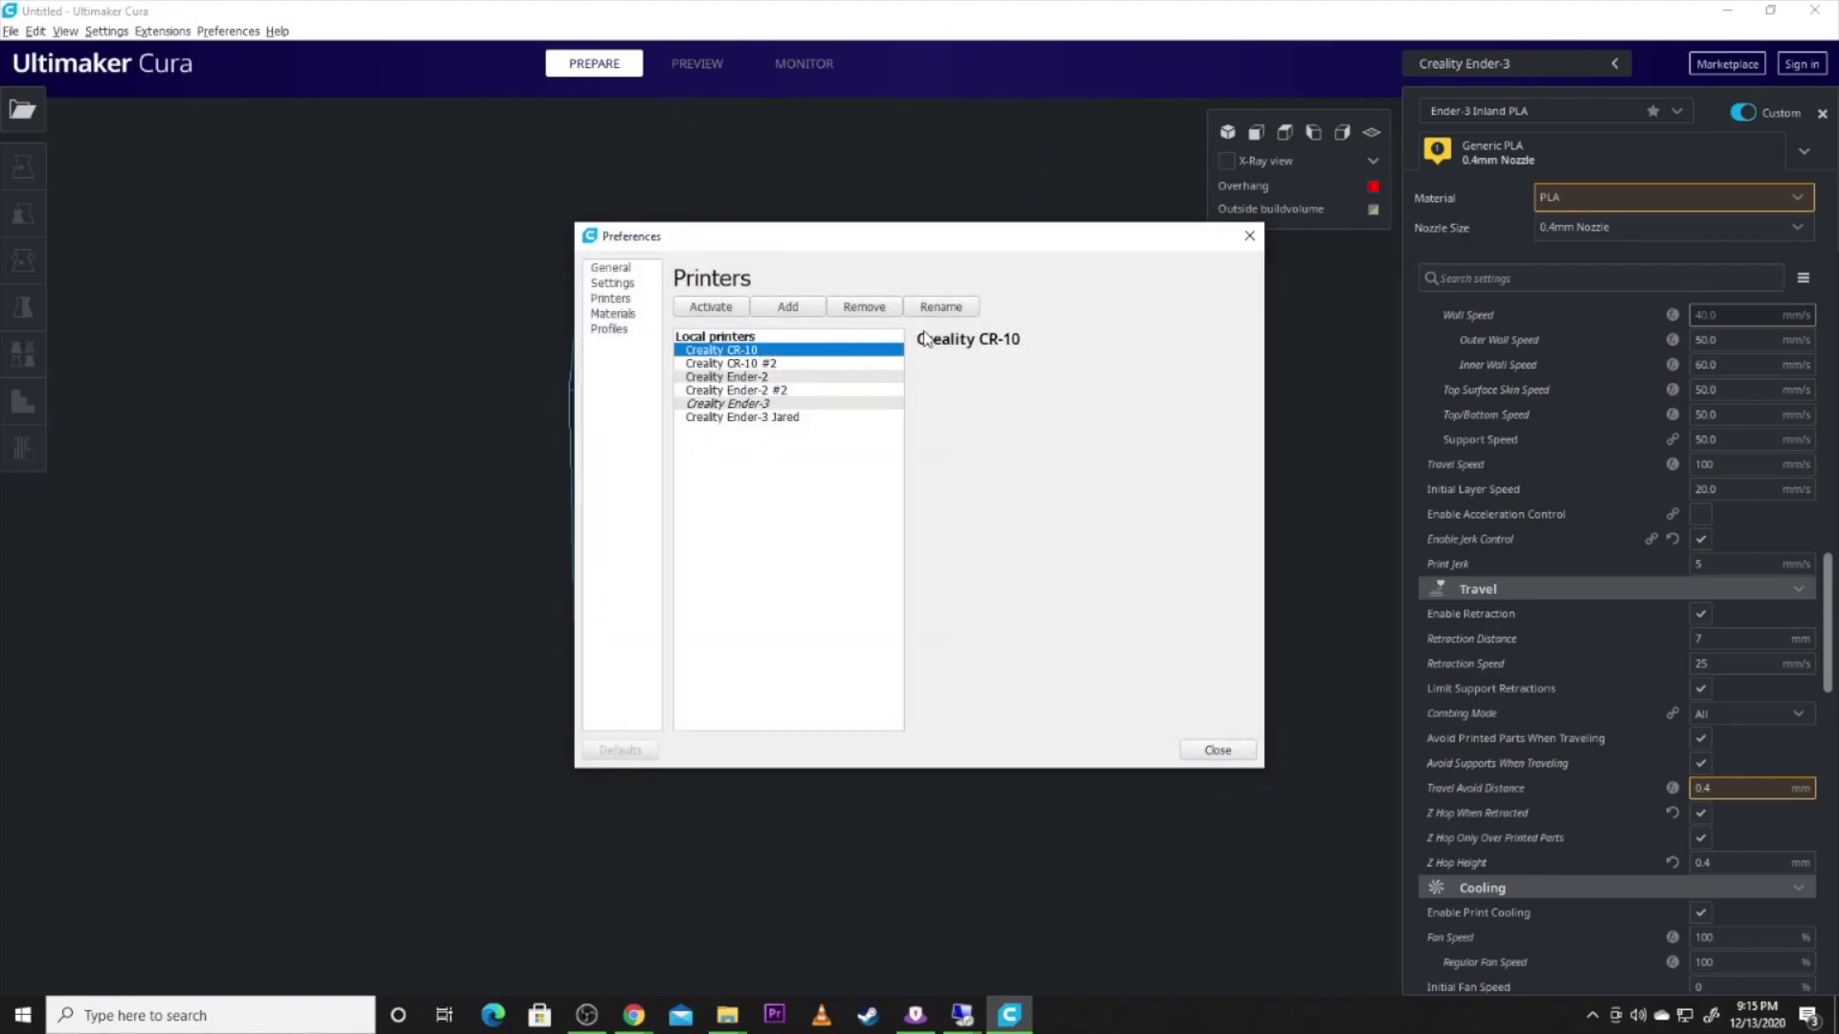
left_click(736, 307)
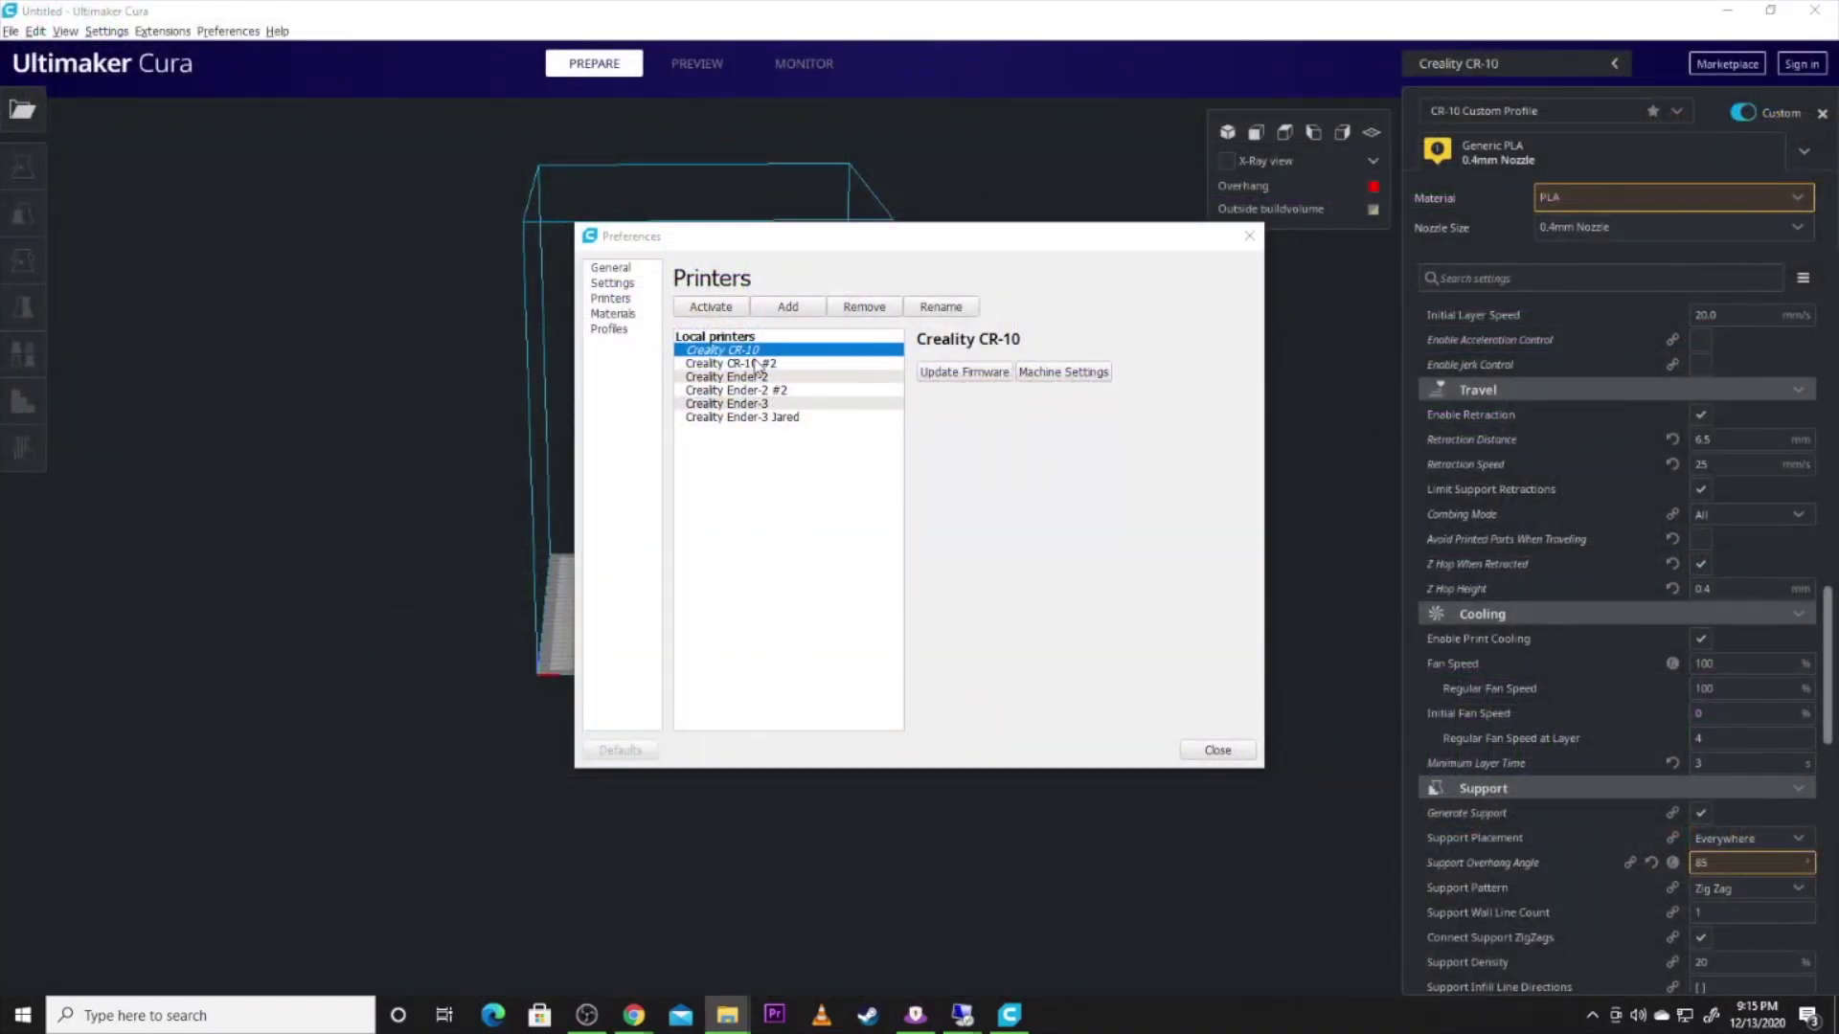
left_click(733, 312)
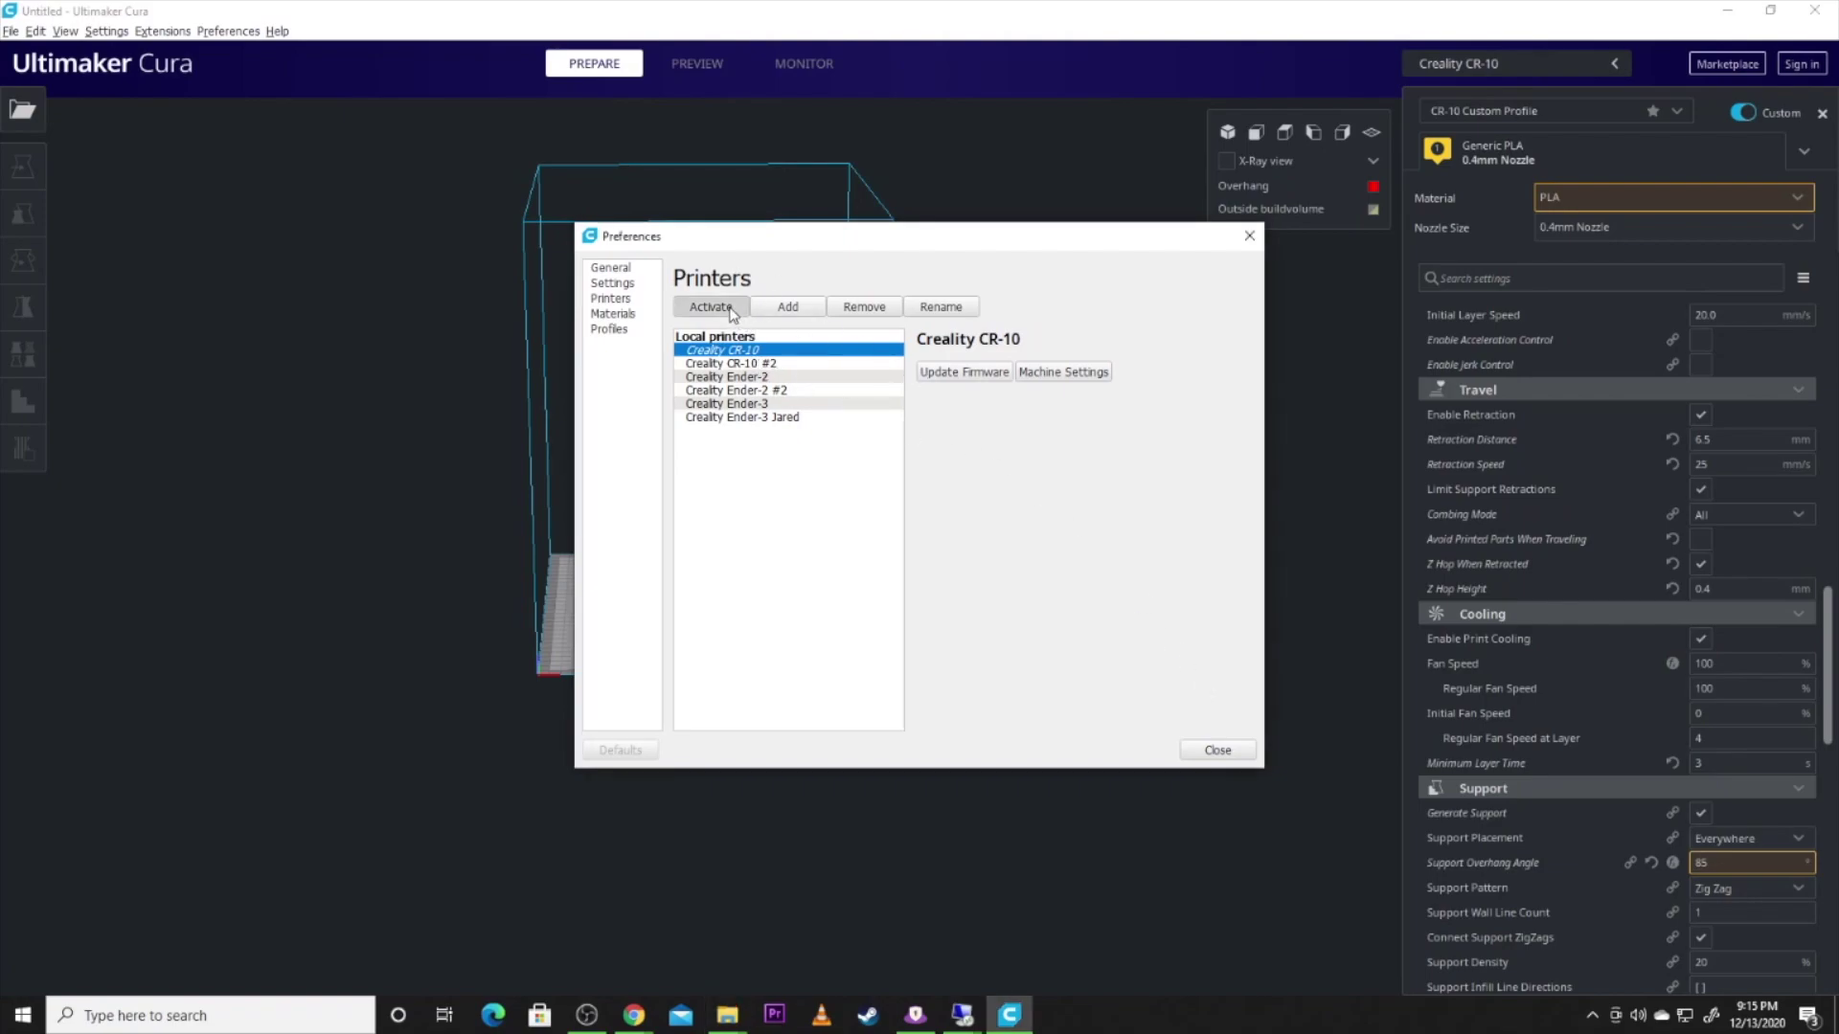
left_click(1217, 750)
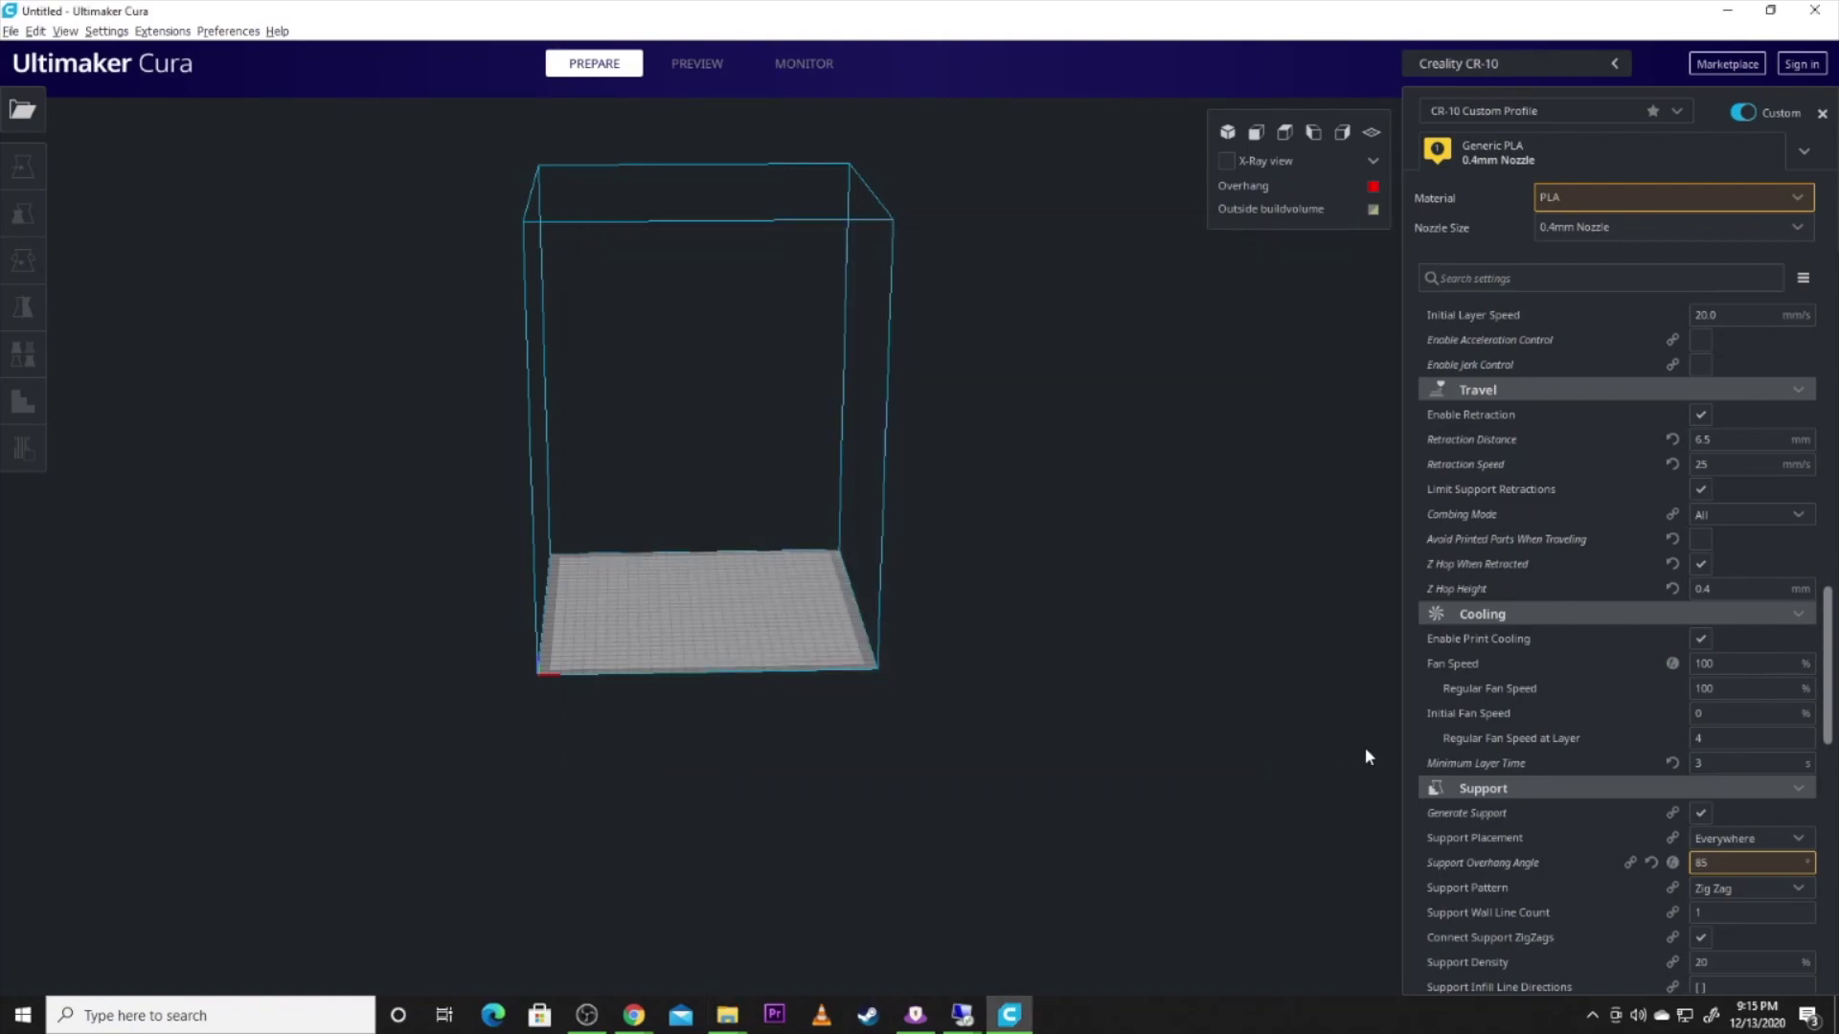
scroll(627, 475, "up", 5)
Set the CR-10 Custom Profile's Raft Extra Margin to 5 mm.
scroll(636, 473, "down", 5)
right_click_drag(647, 465, 1003, 565)
scroll(1585, 685, "down", 5)
scroll(1583, 686, "down", 5)
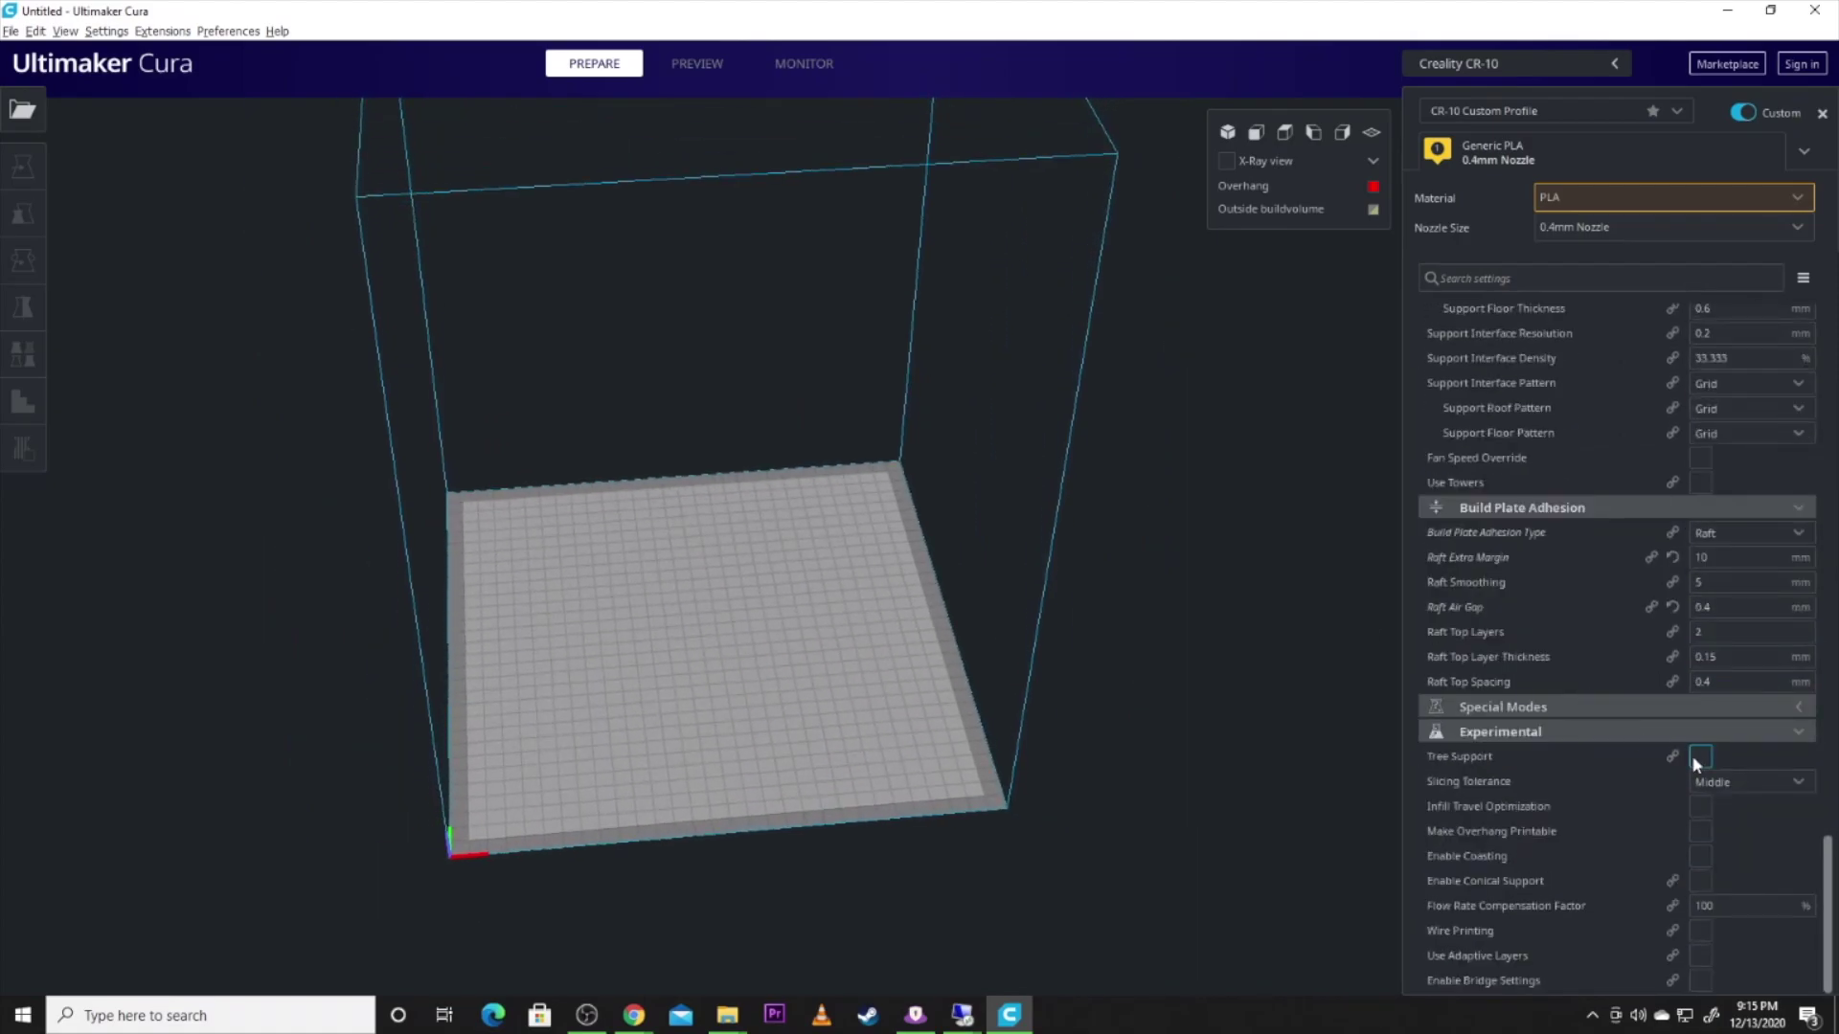
scroll(1692, 755, "up", 3)
left_click(1753, 845)
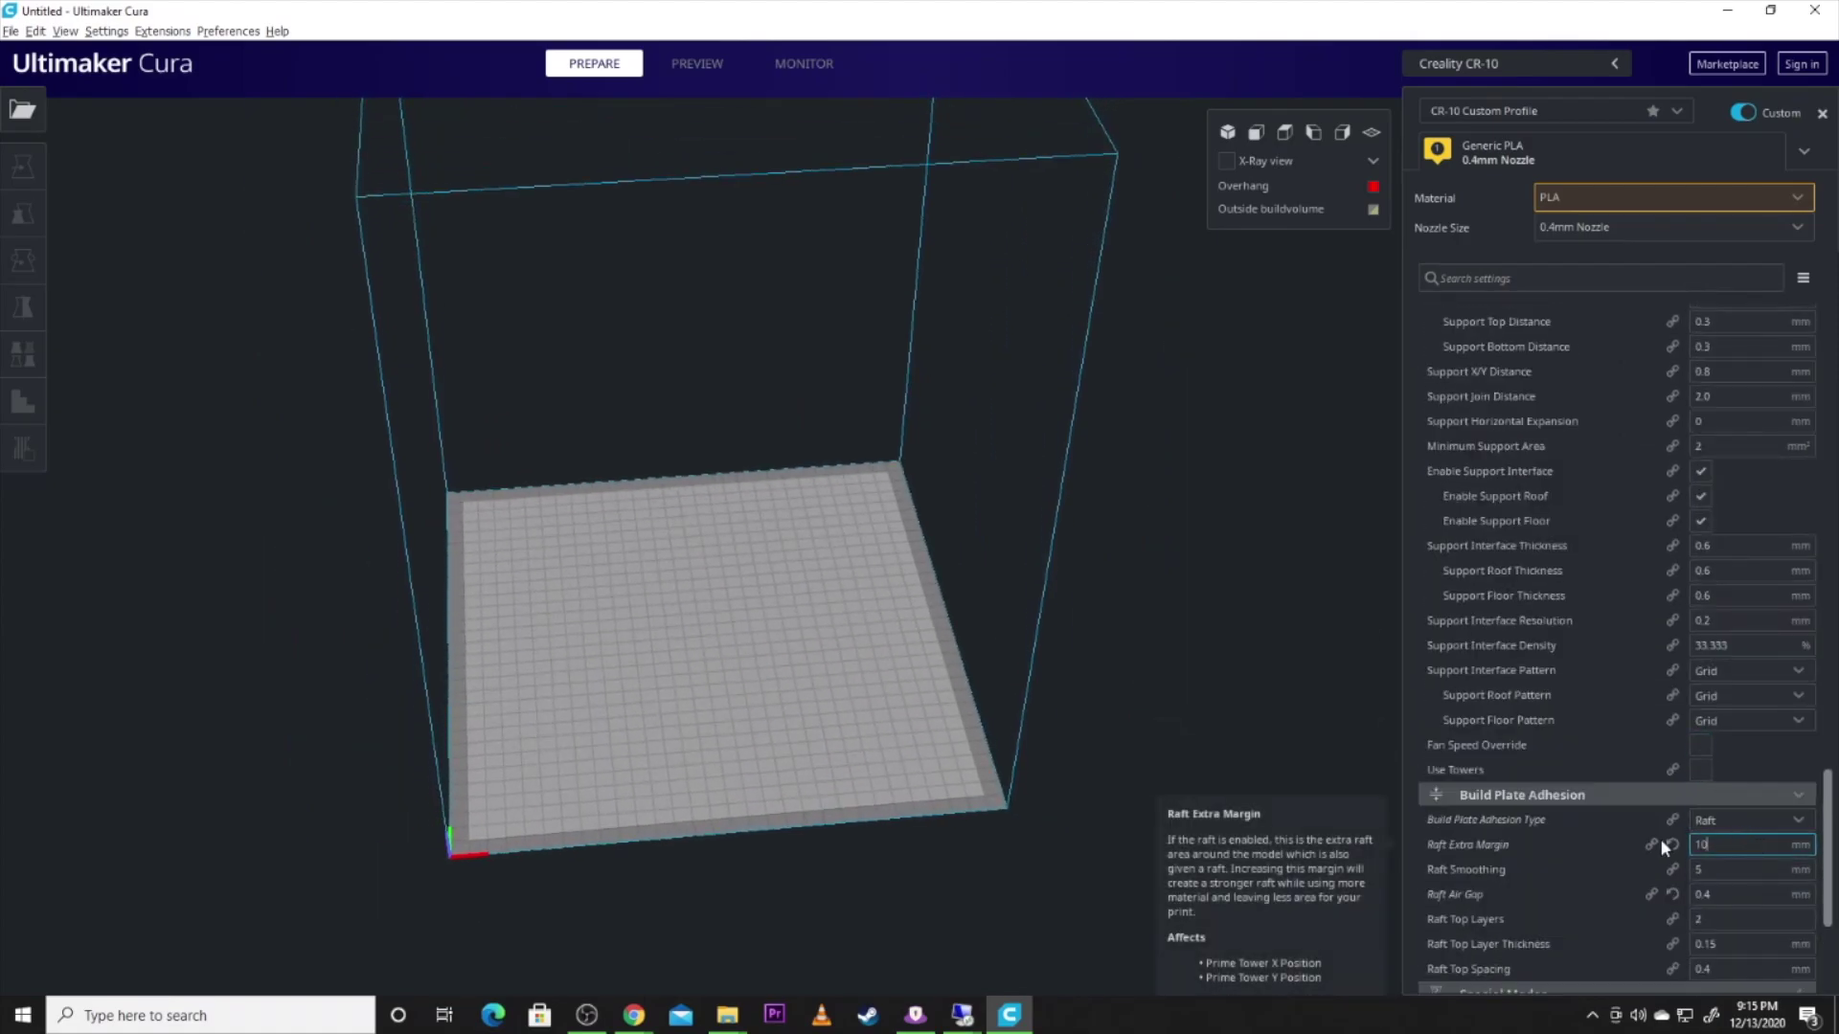
key("BackSpace")
key("BackSpace")
type("5")
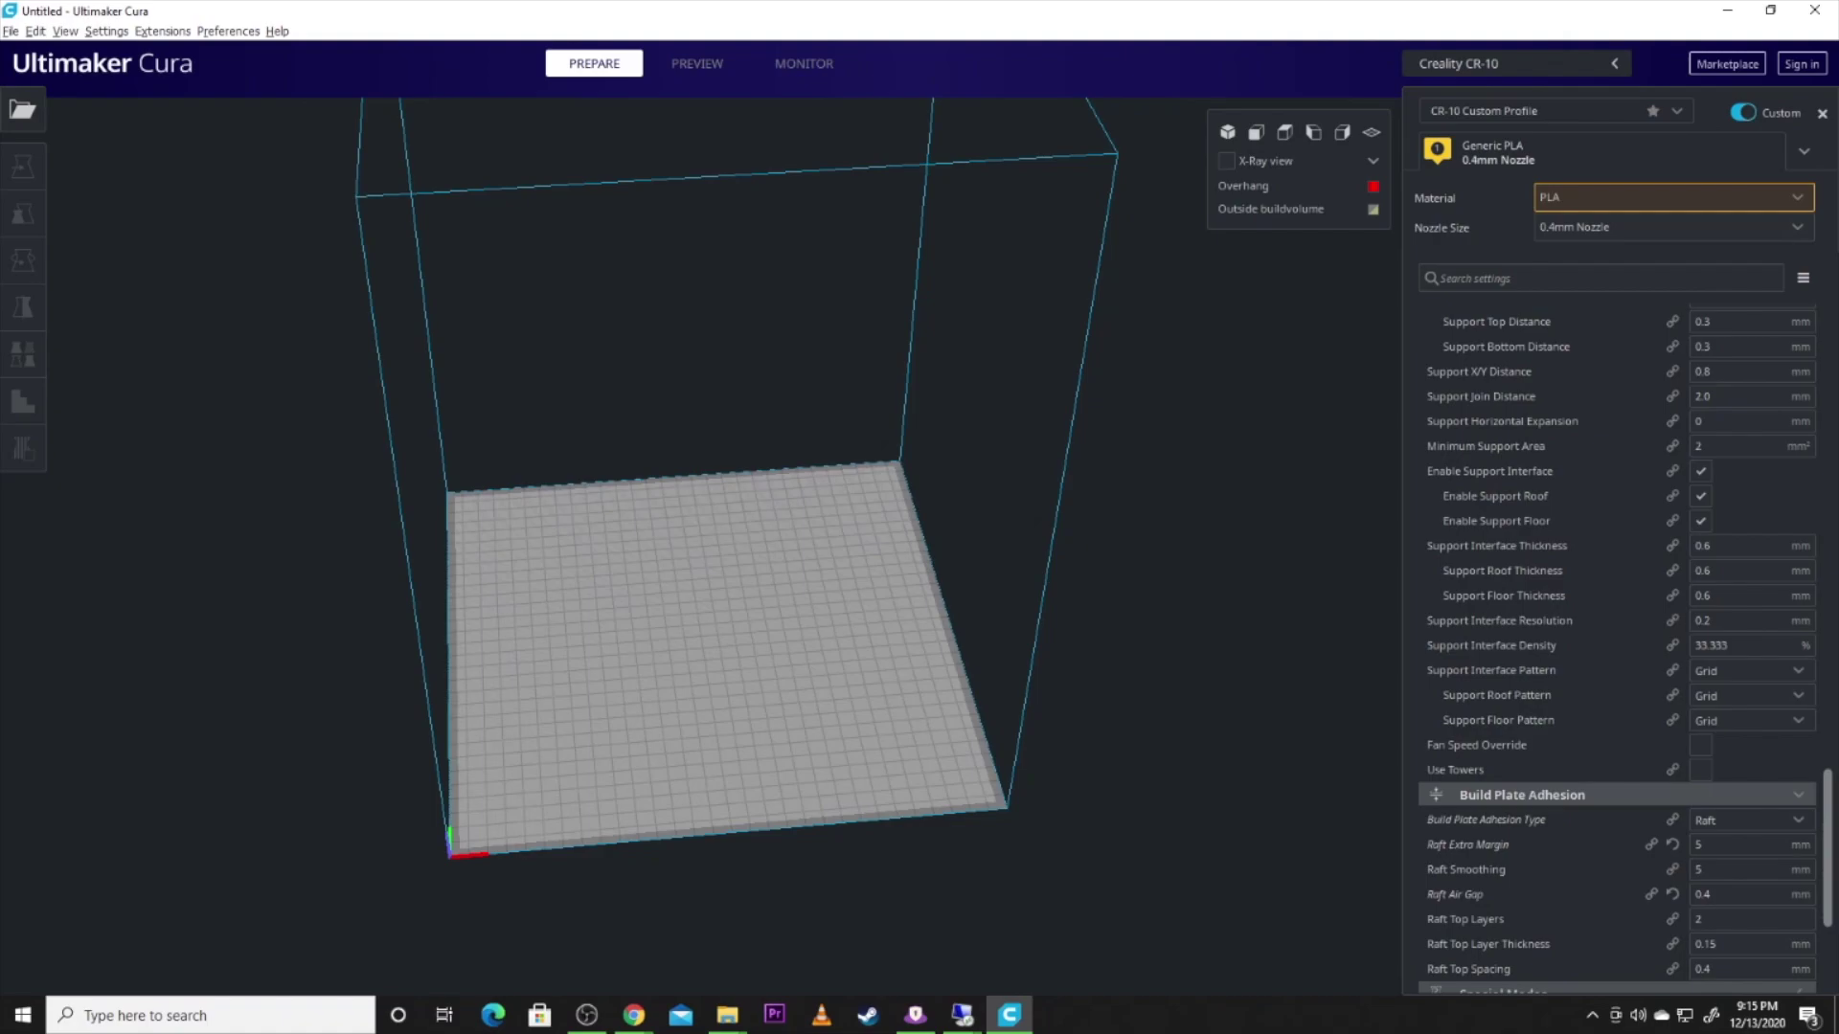
key("super+e")
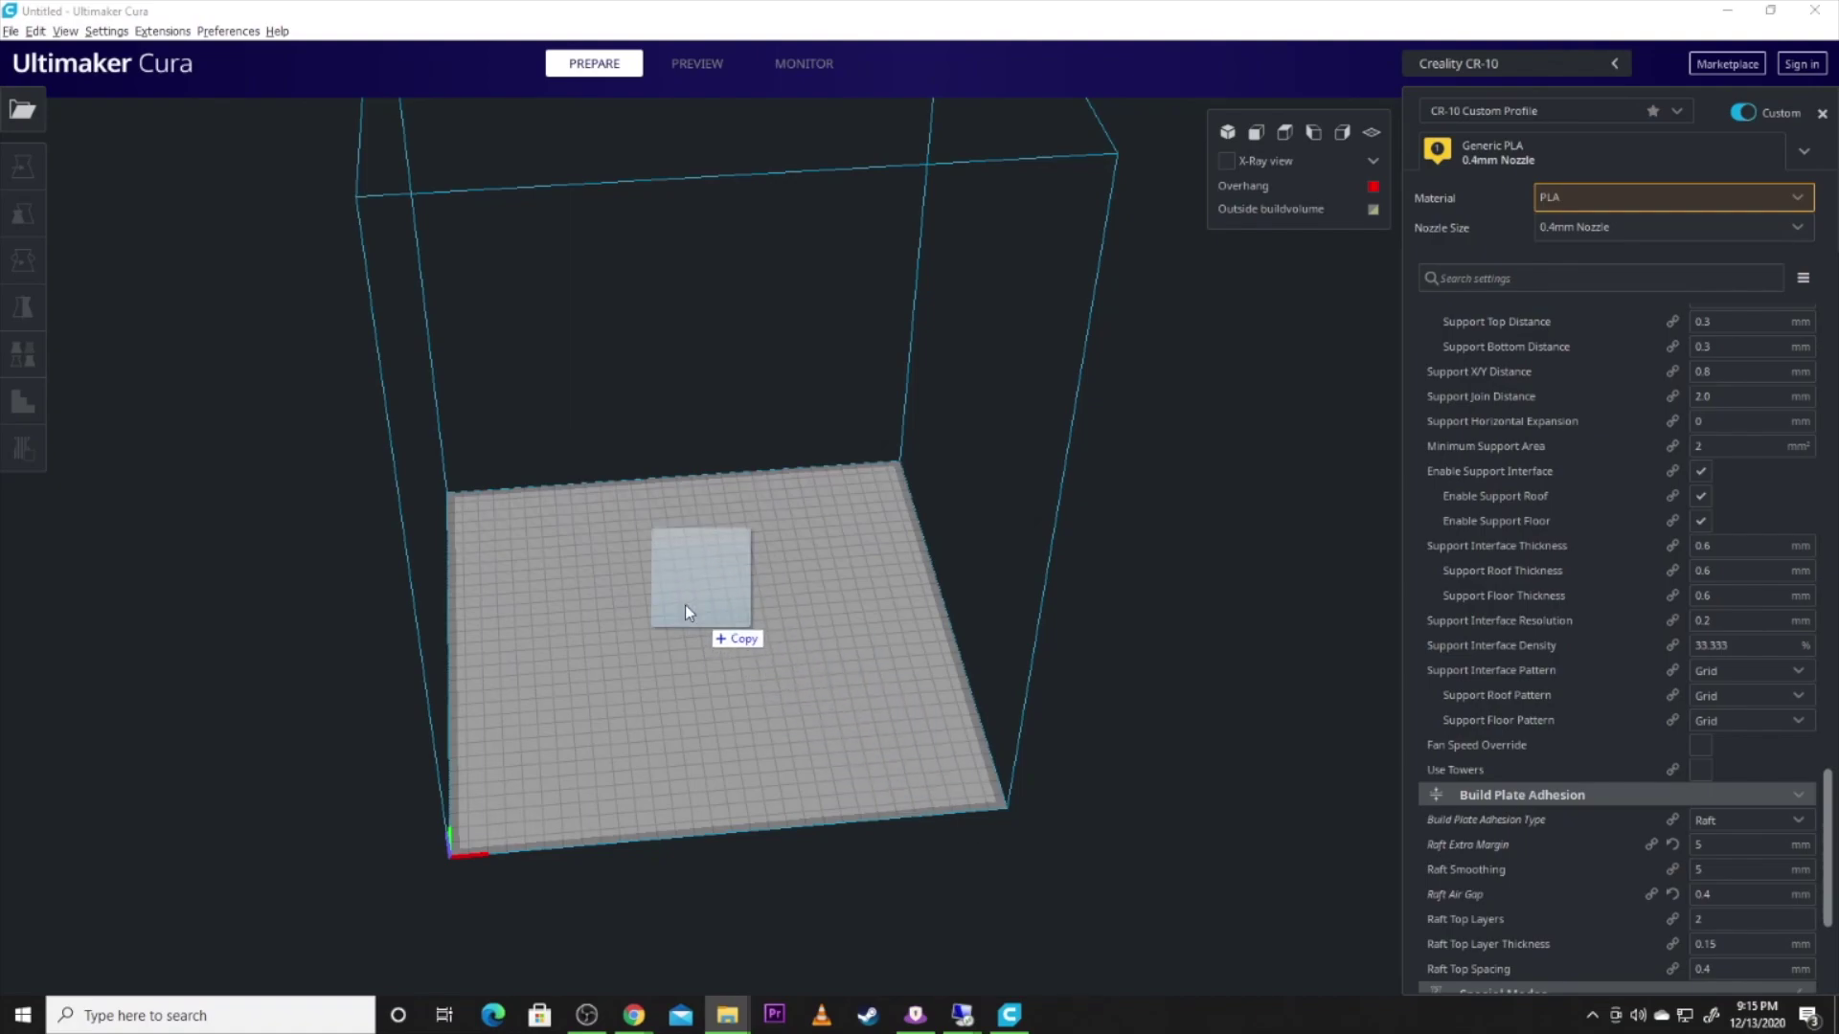
Load HelmetV.stl onto the CR-10 plate and rotate it about 30° to face front.
left_click_drag(686, 605, 686, 534)
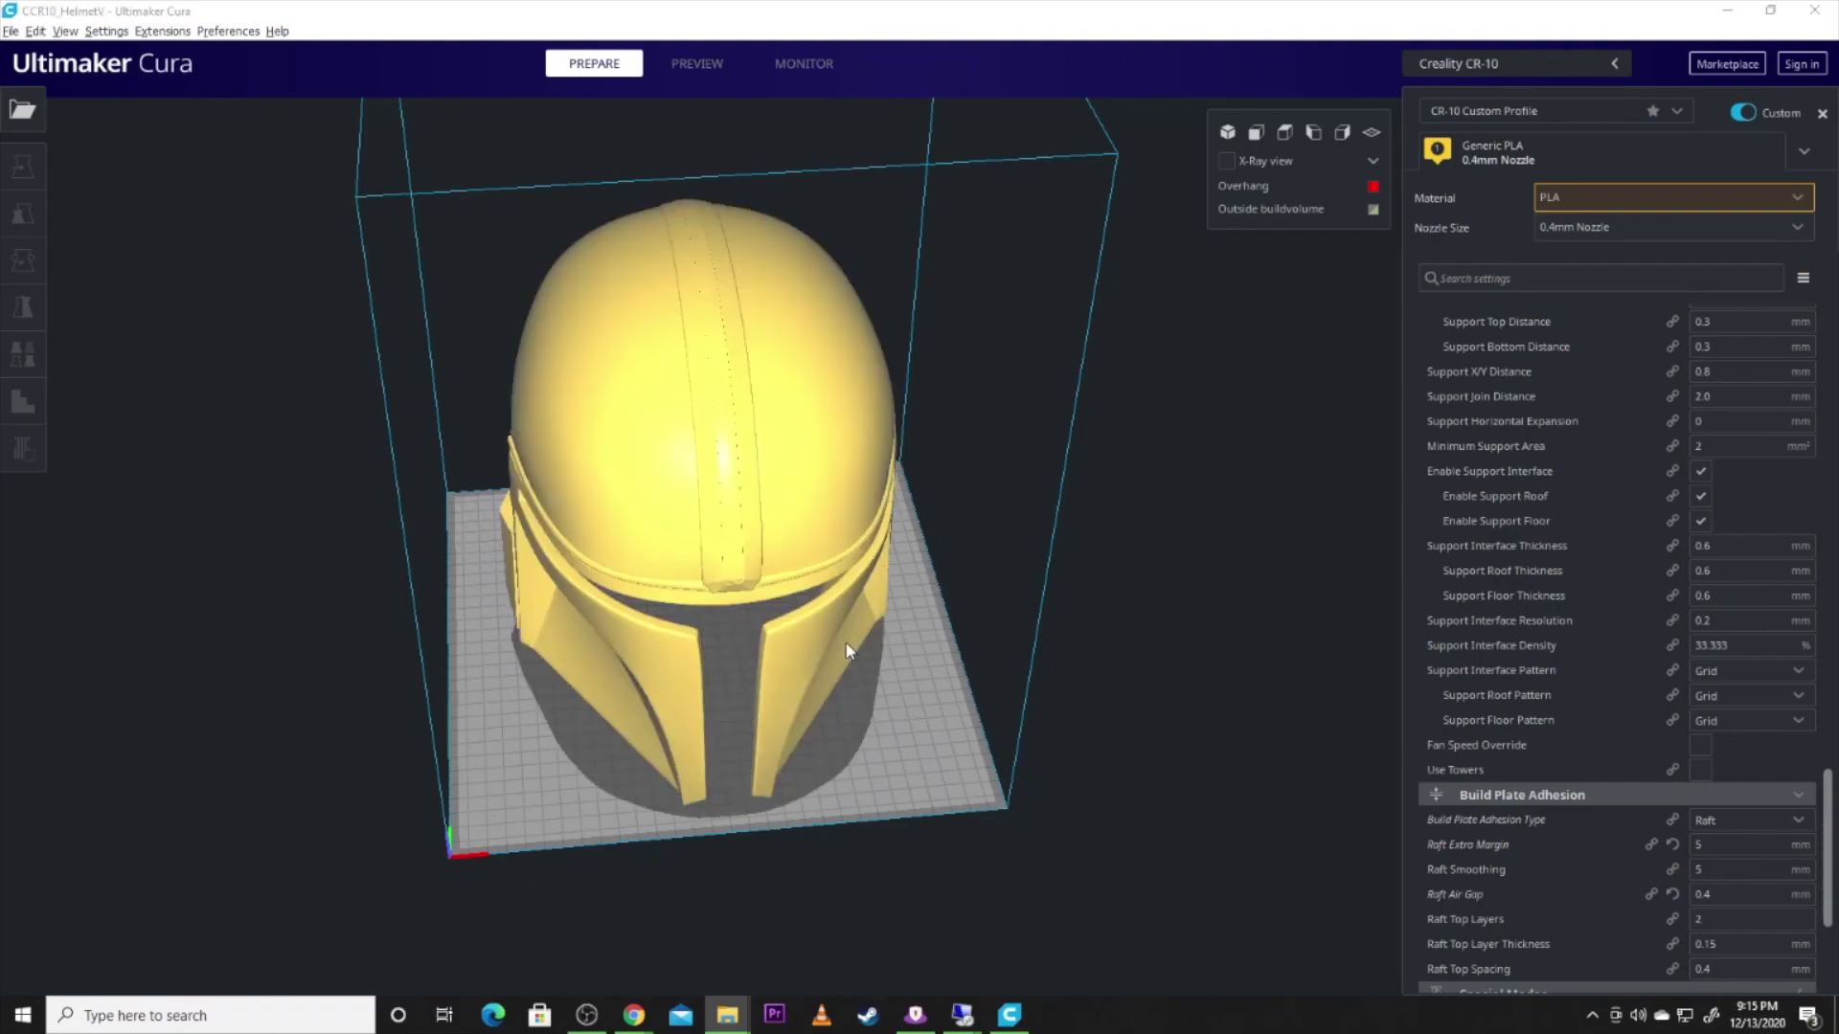
right_click_drag(894, 675, 640, 637)
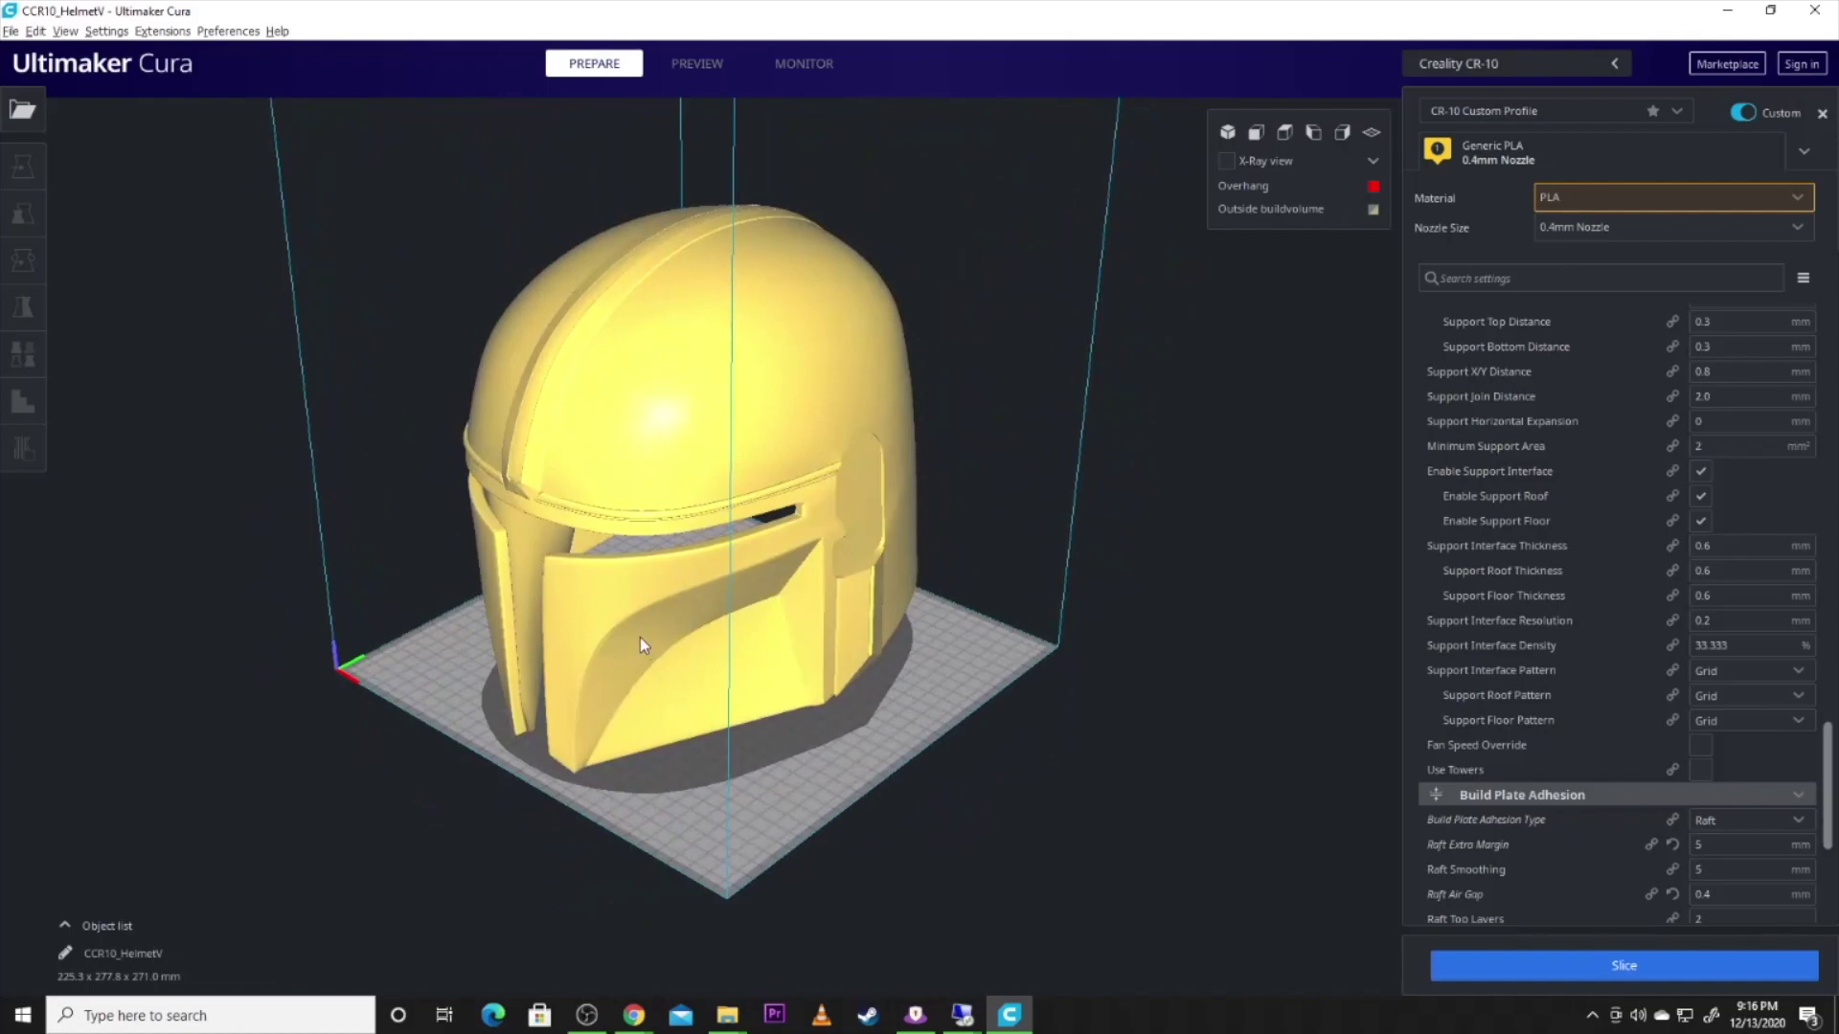
left_click(640, 645)
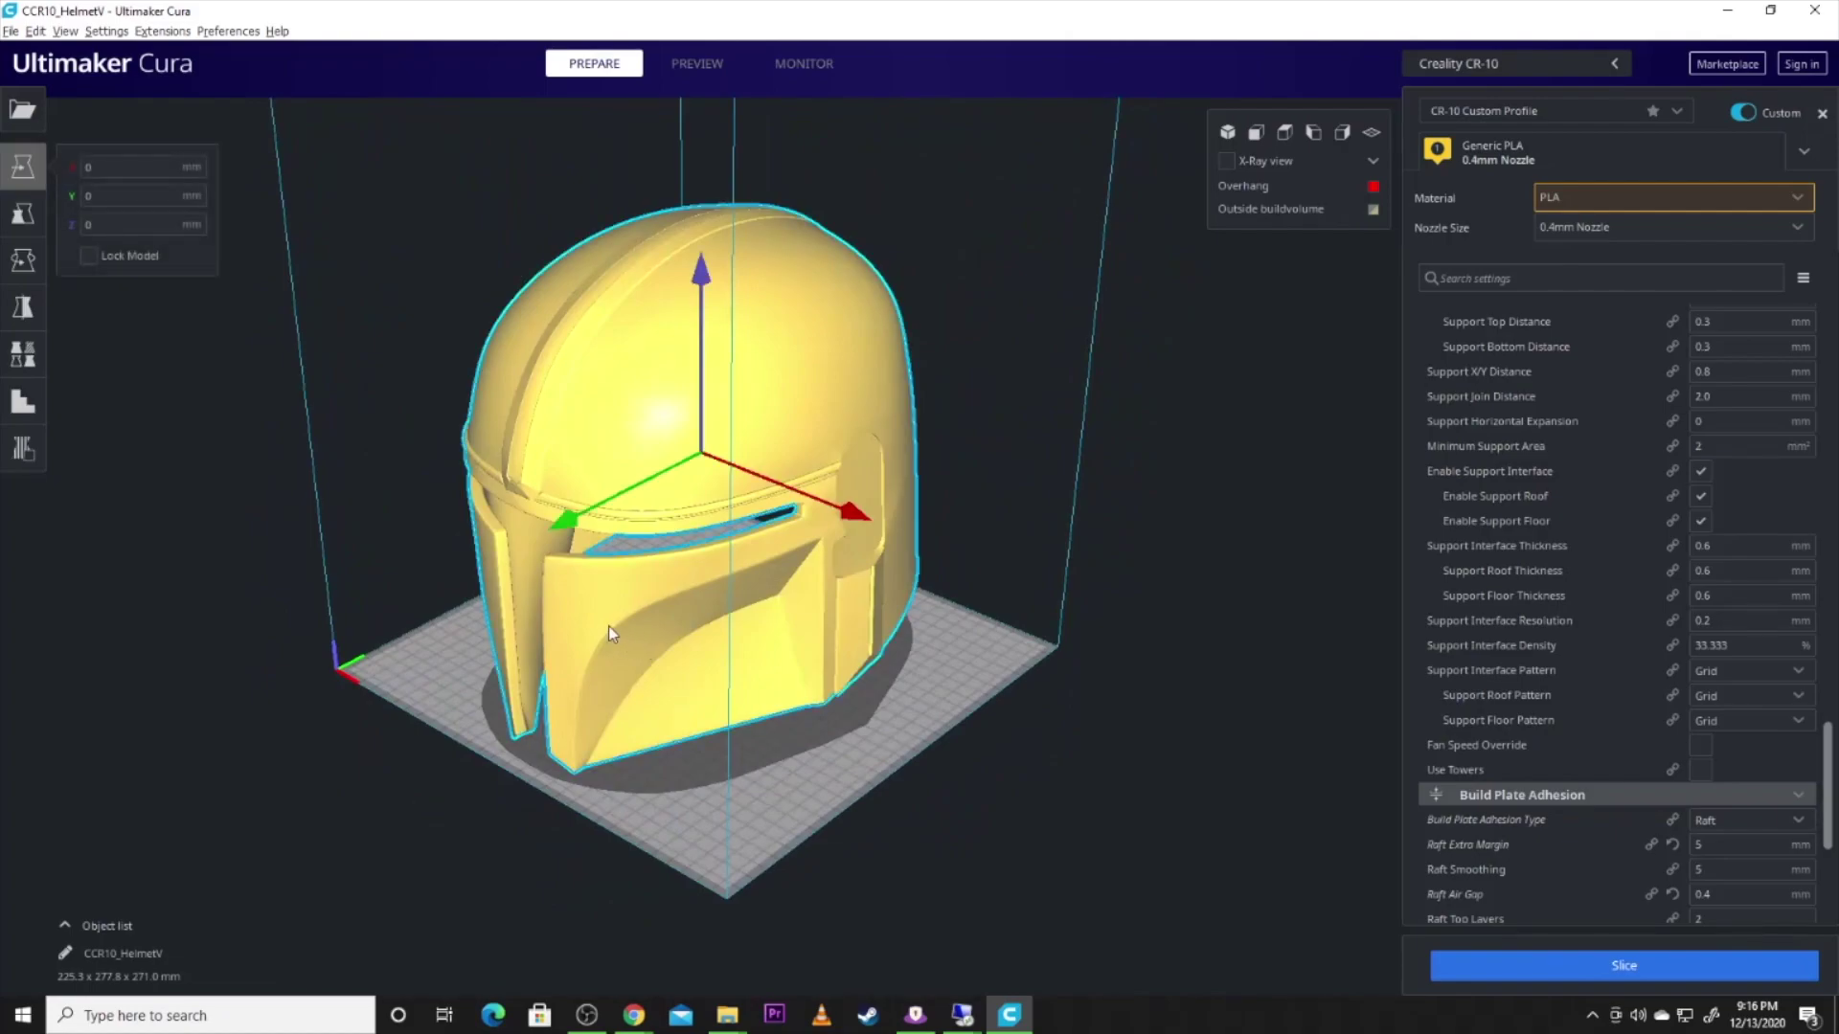
left_click(31, 211)
left_click(23, 259)
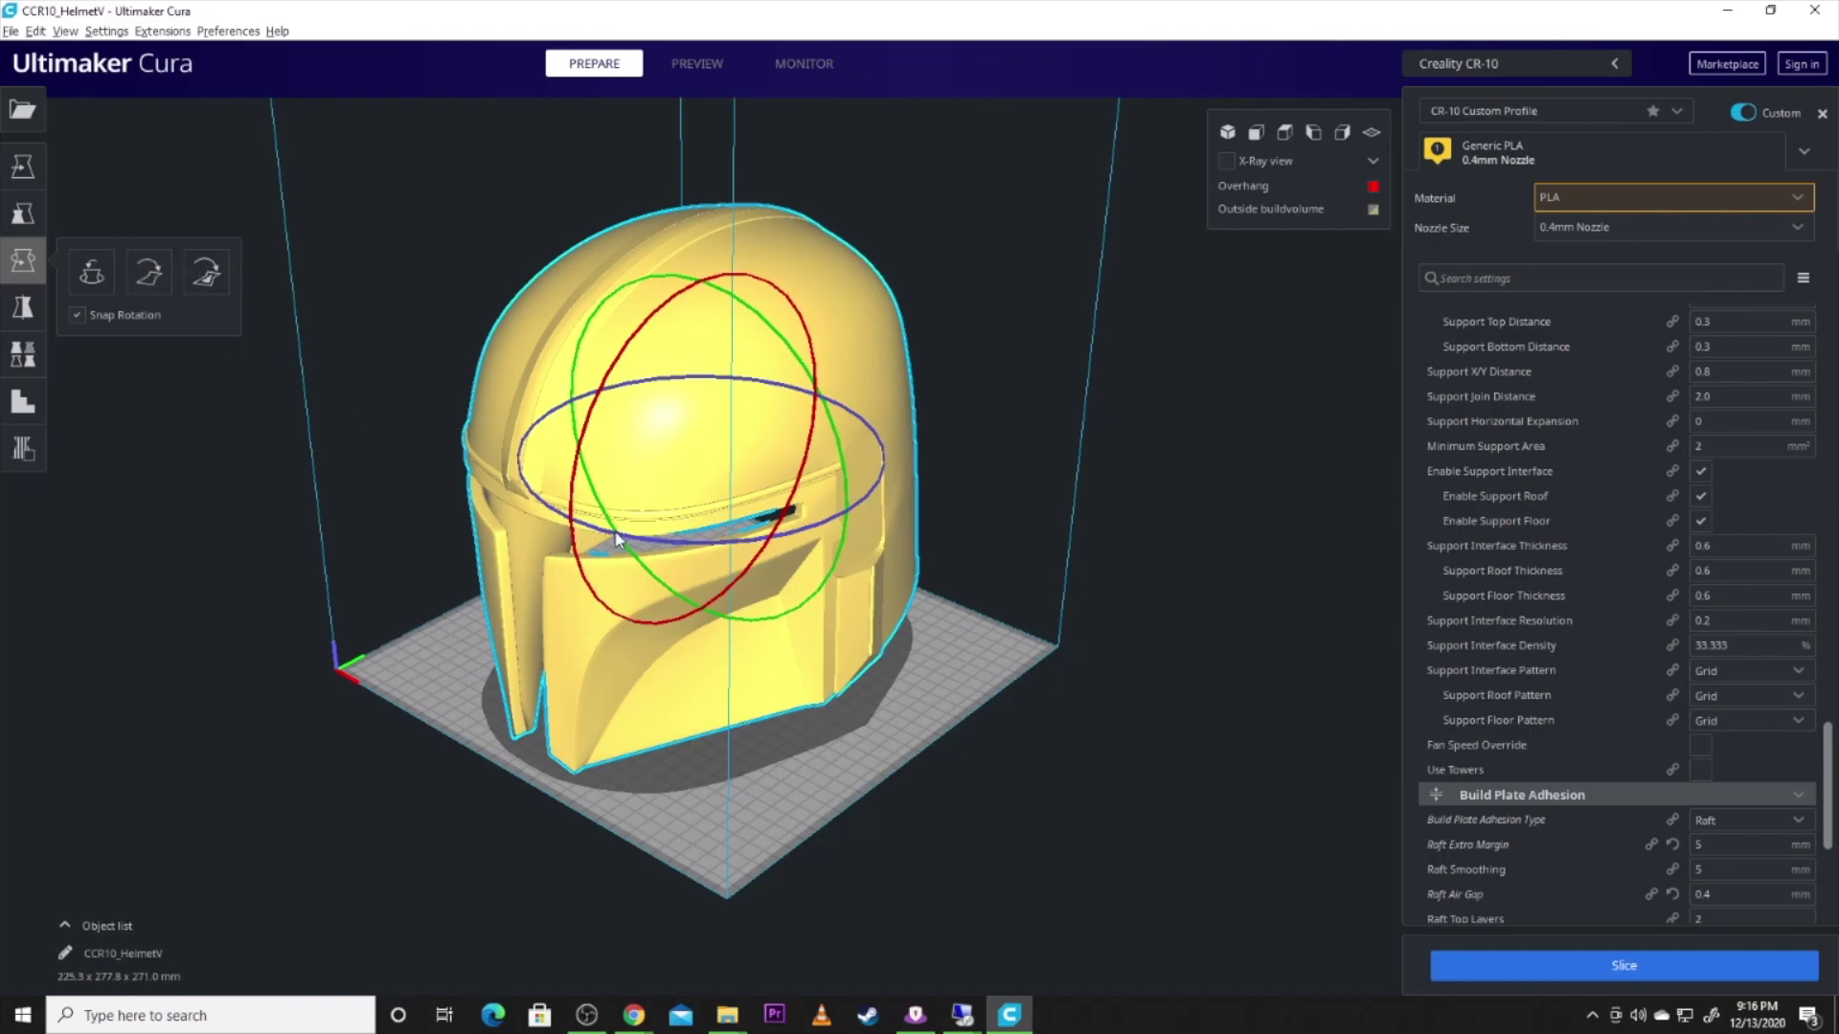
left_click_drag(621, 539, 793, 541)
left_click(511, 706)
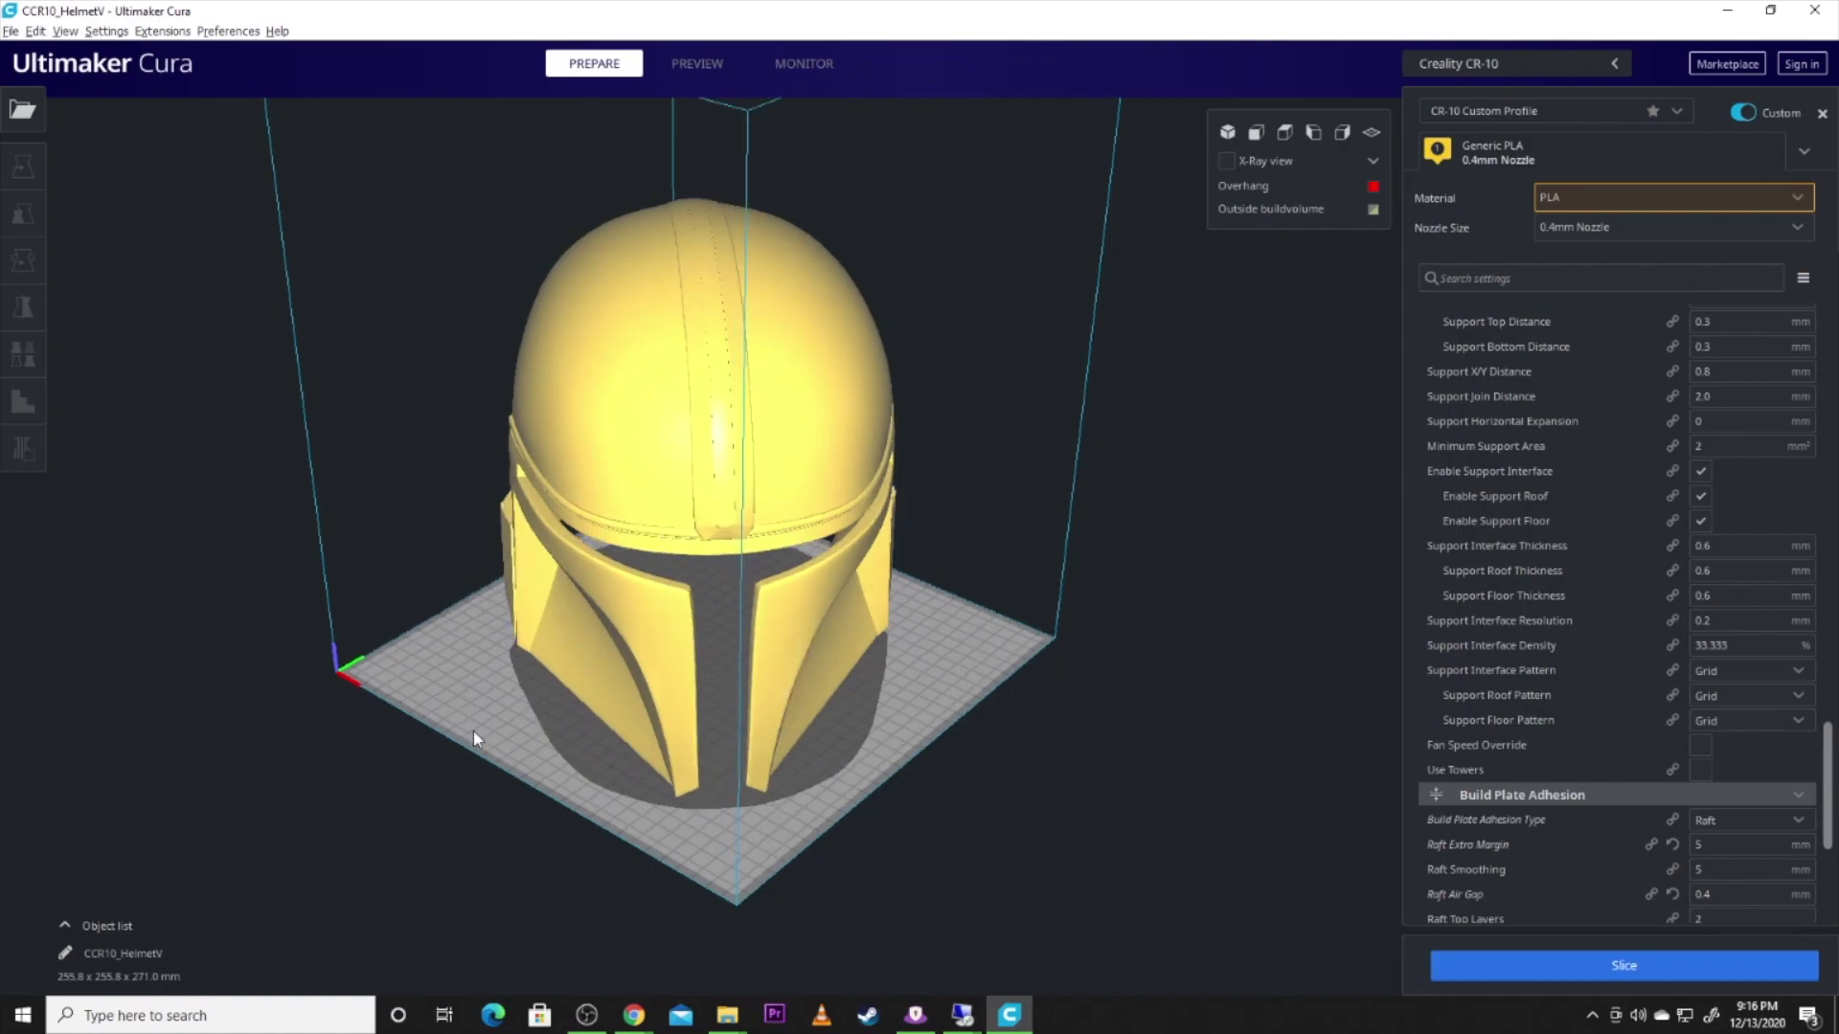
Orbit and zoom around the rotated helmet to inspect it from above and front.
right_click_drag(473, 731, 668, 819)
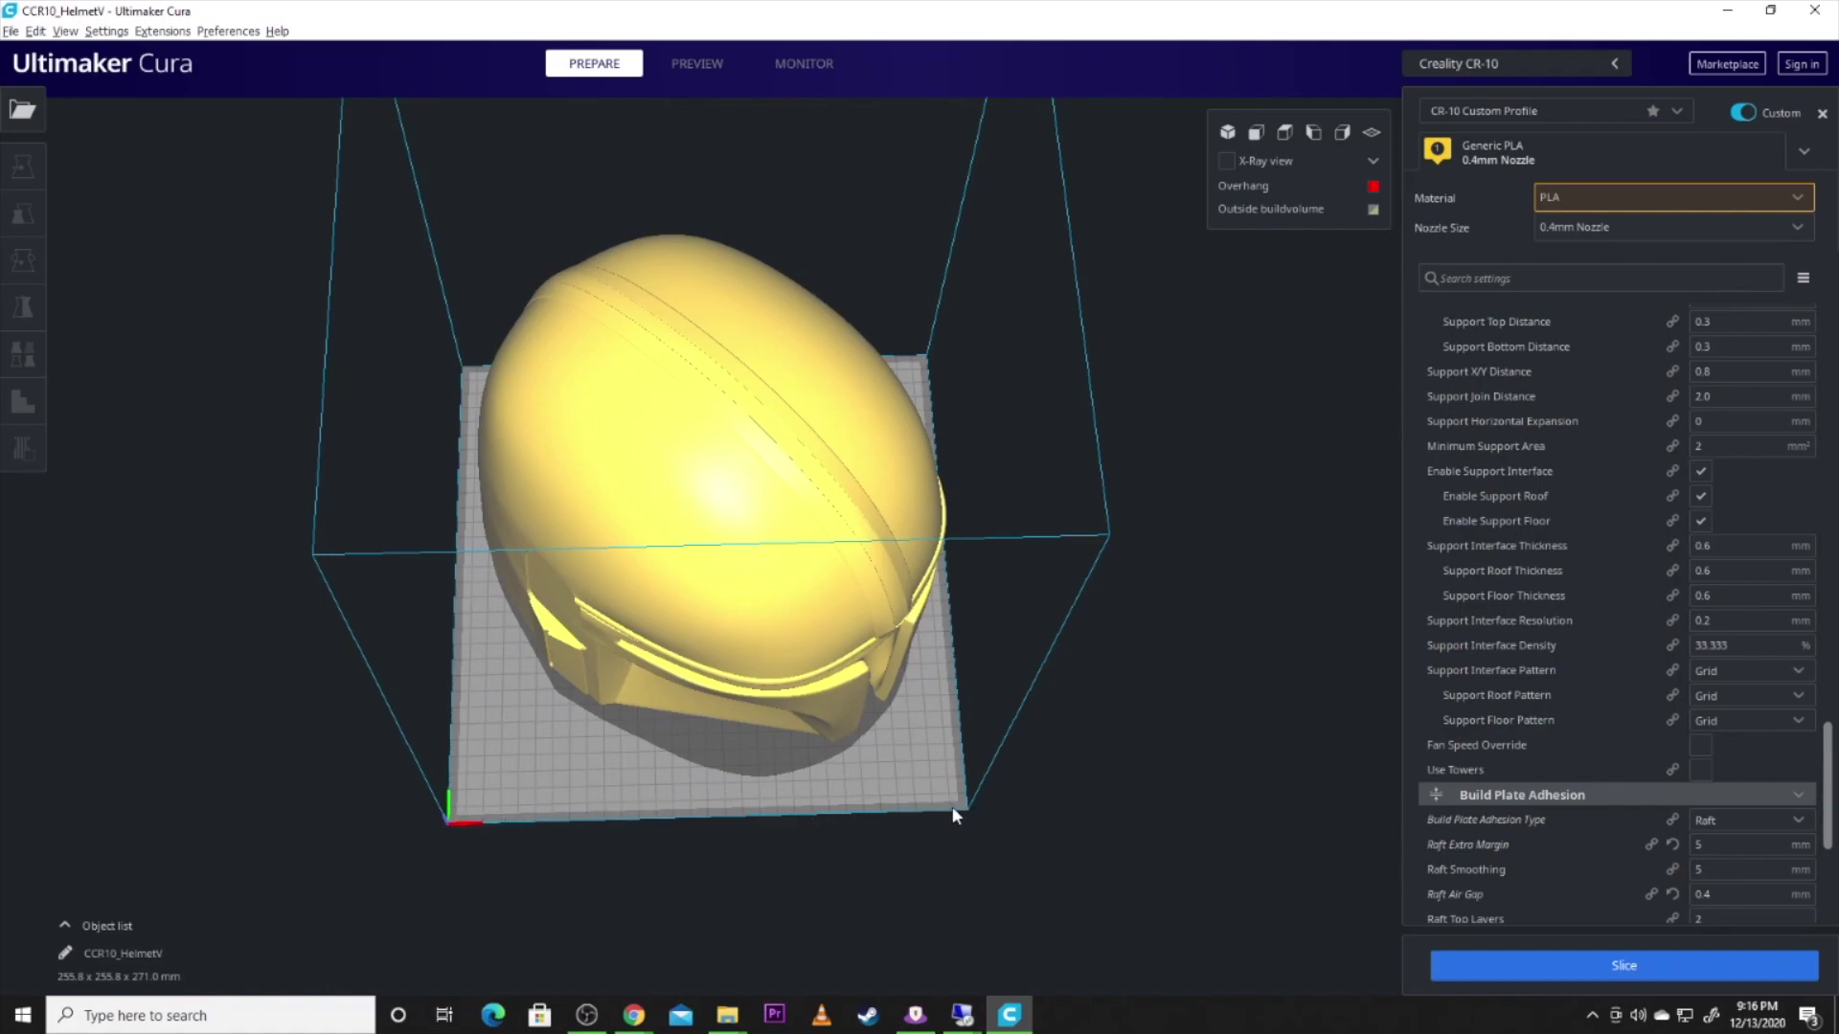
right_click_drag(979, 762, 684, 649)
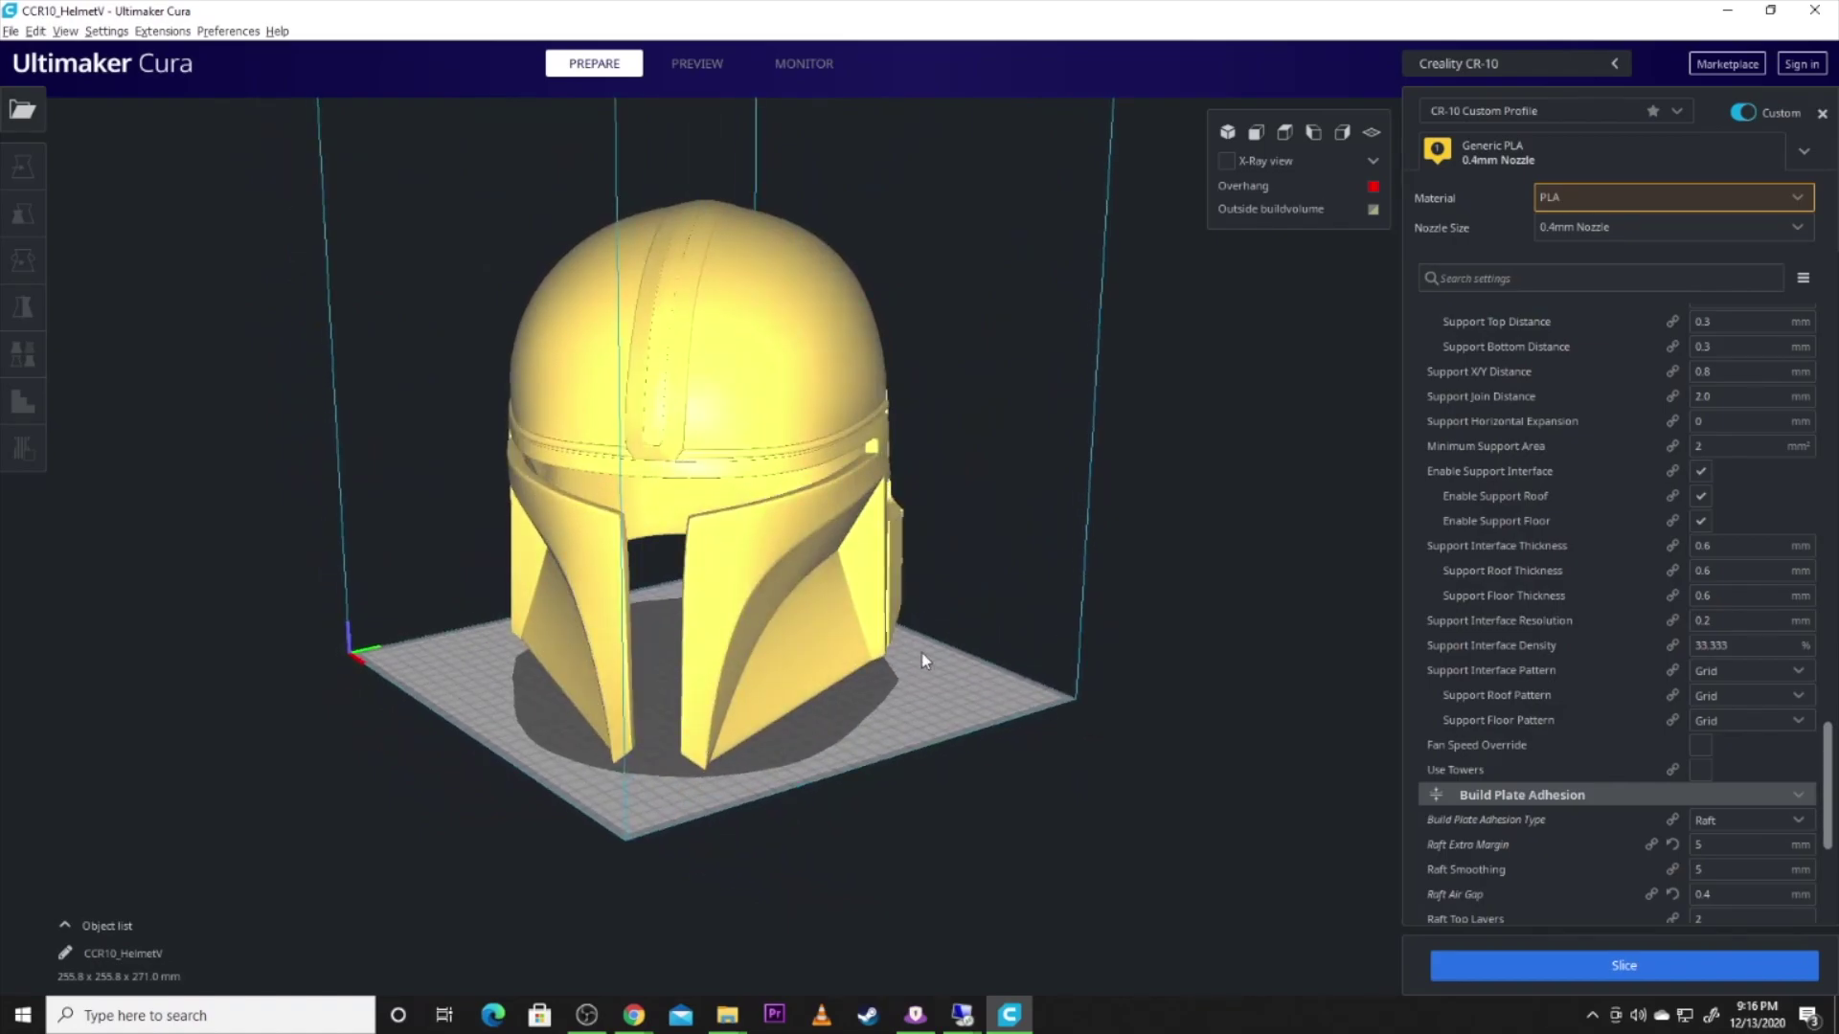
scroll(682, 403, "down", 3)
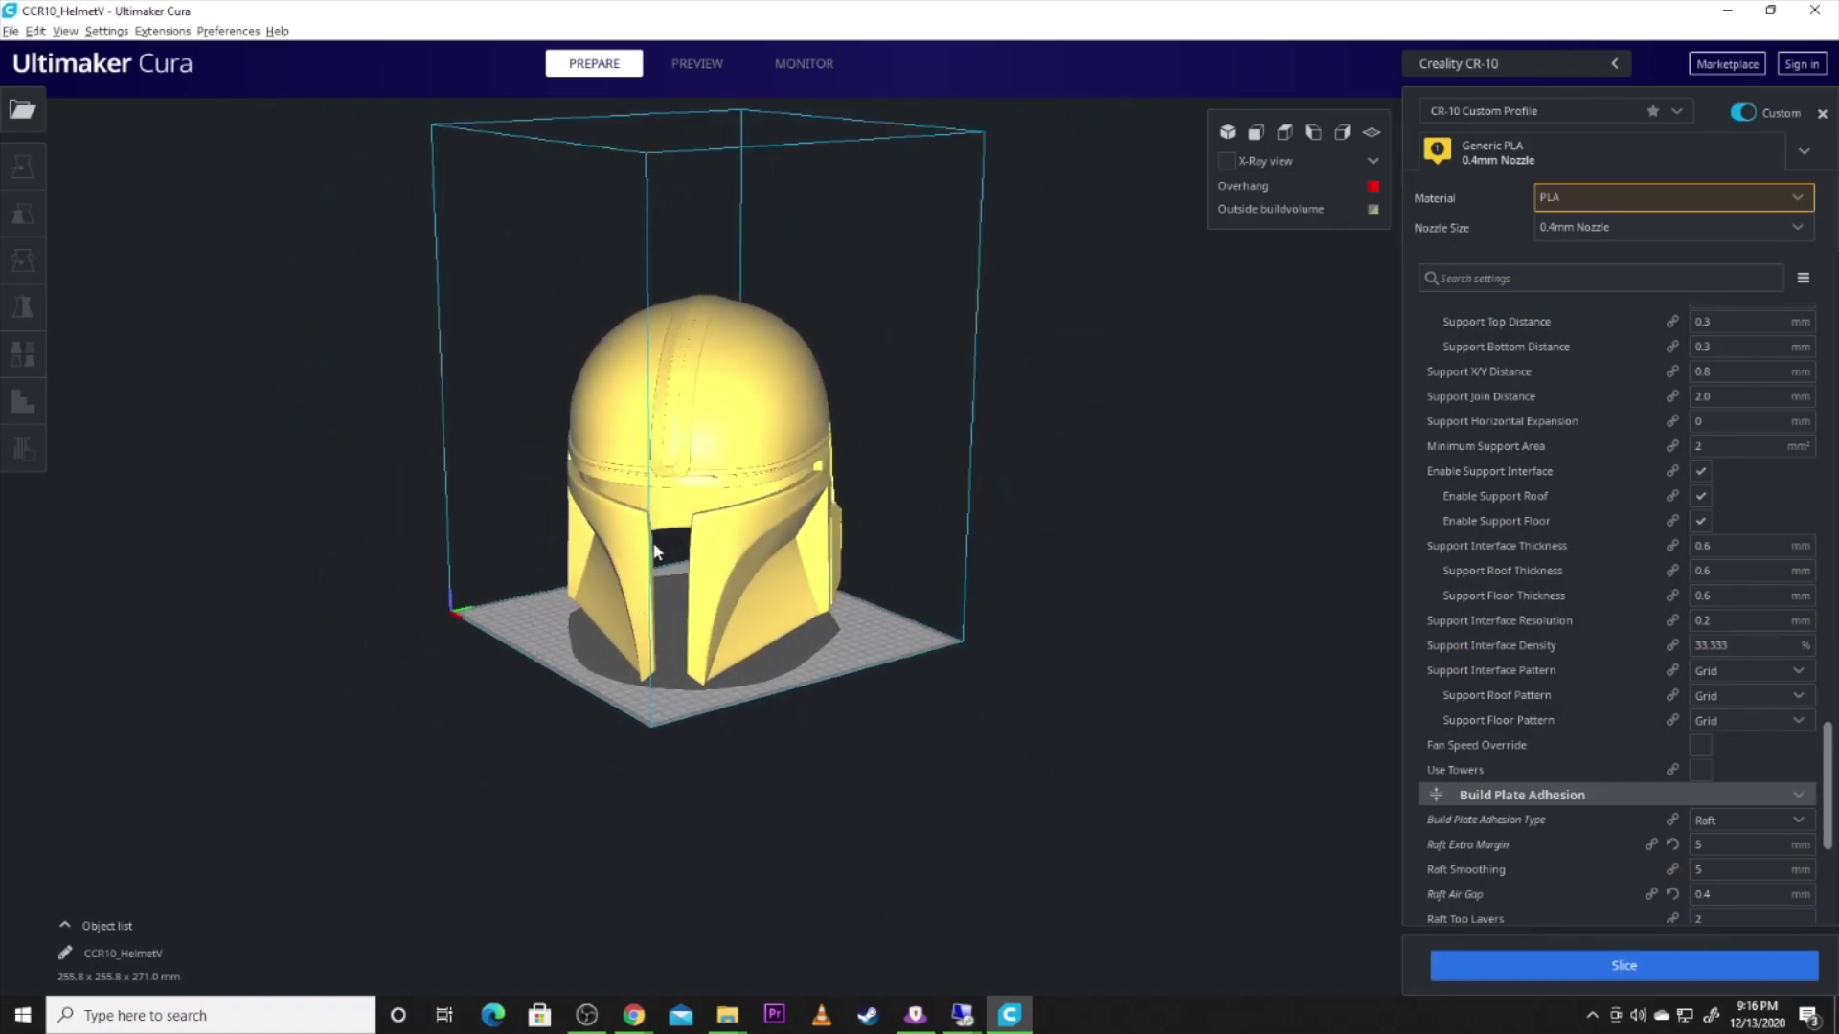
scroll(659, 550, "down", 2)
scroll(663, 545, "up", 4)
scroll(663, 552, "up", 3)
right_click_drag(565, 577, 488, 575)
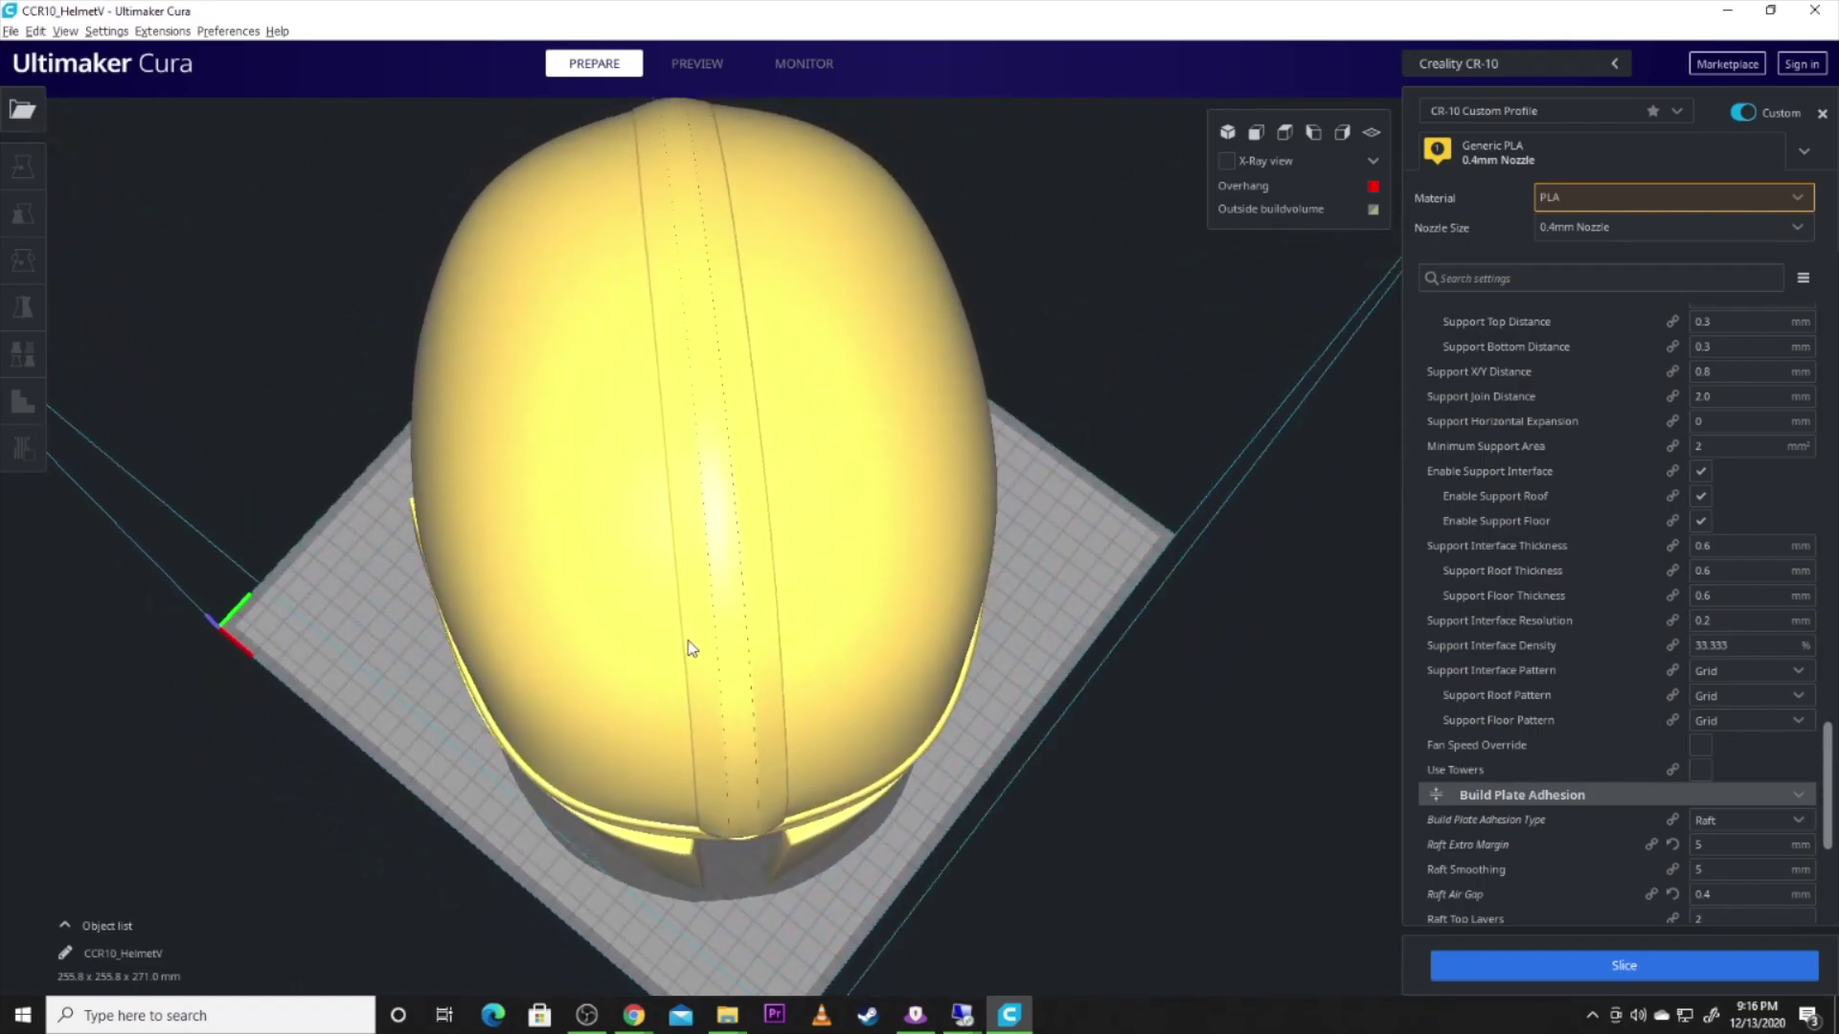
right_click_drag(690, 645, 649, 656)
scroll(686, 304, "down", 3)
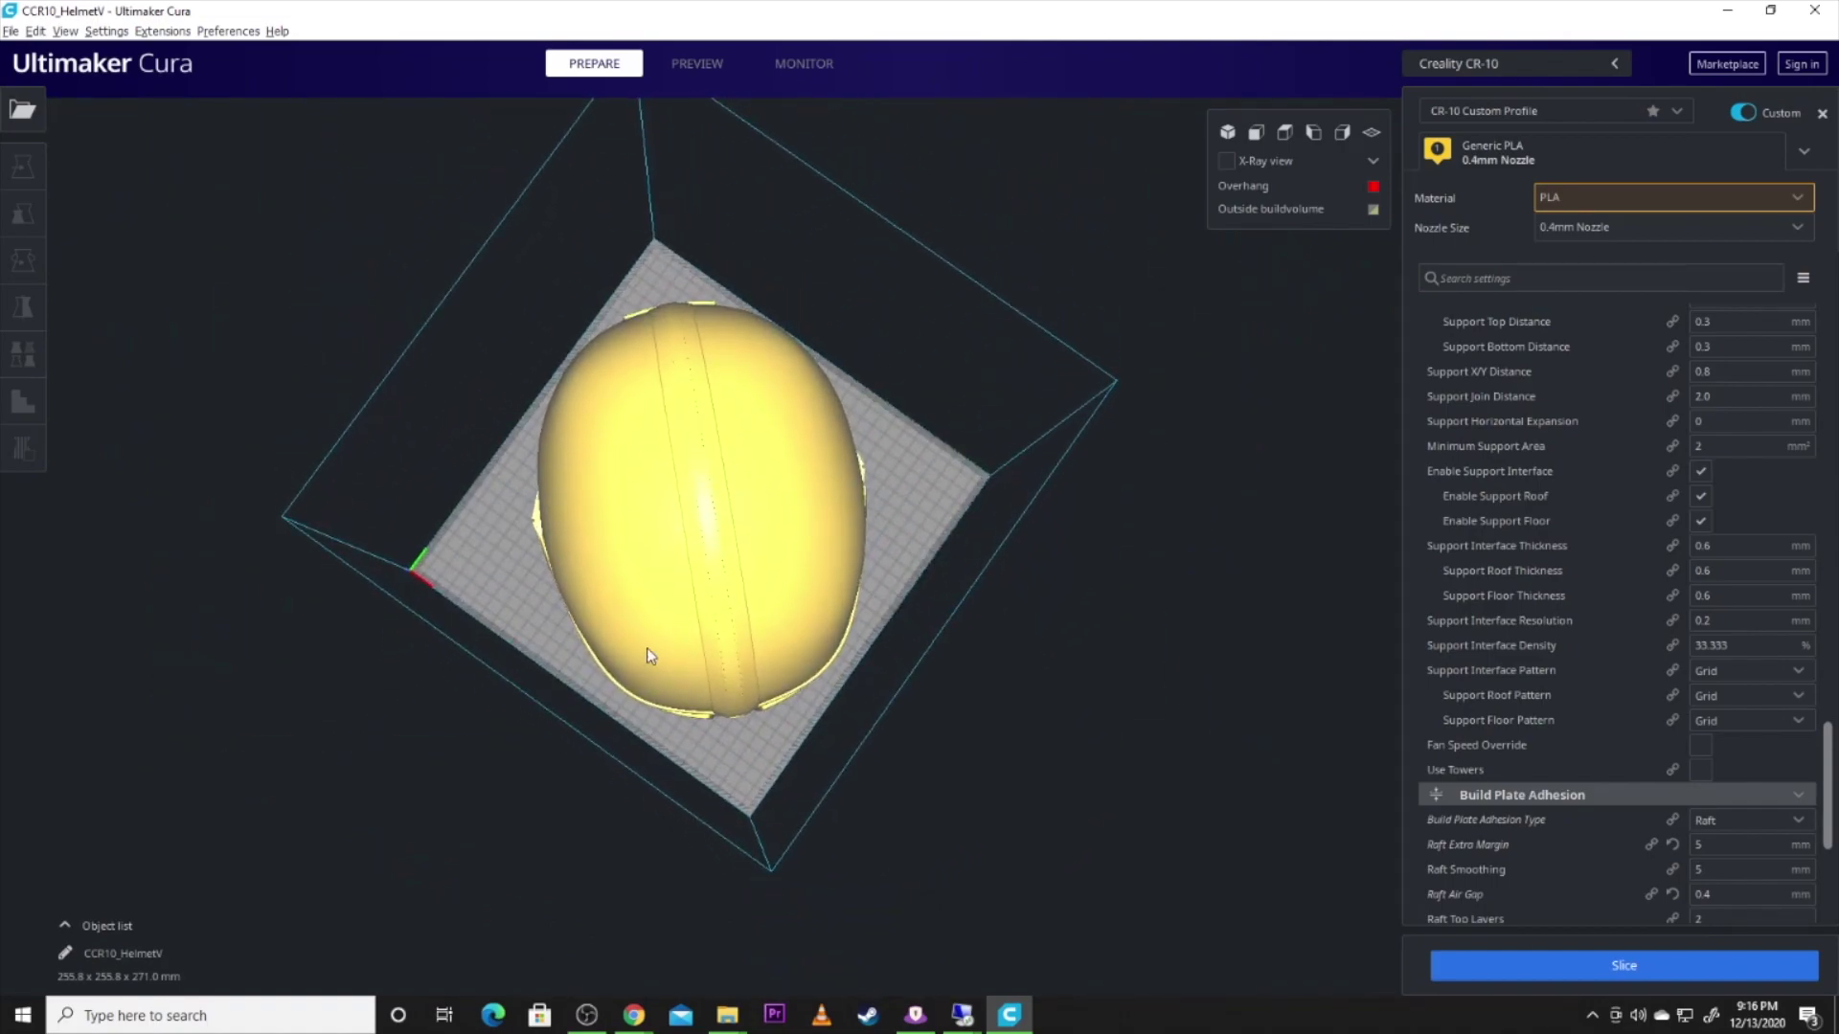
left_click(104, 31)
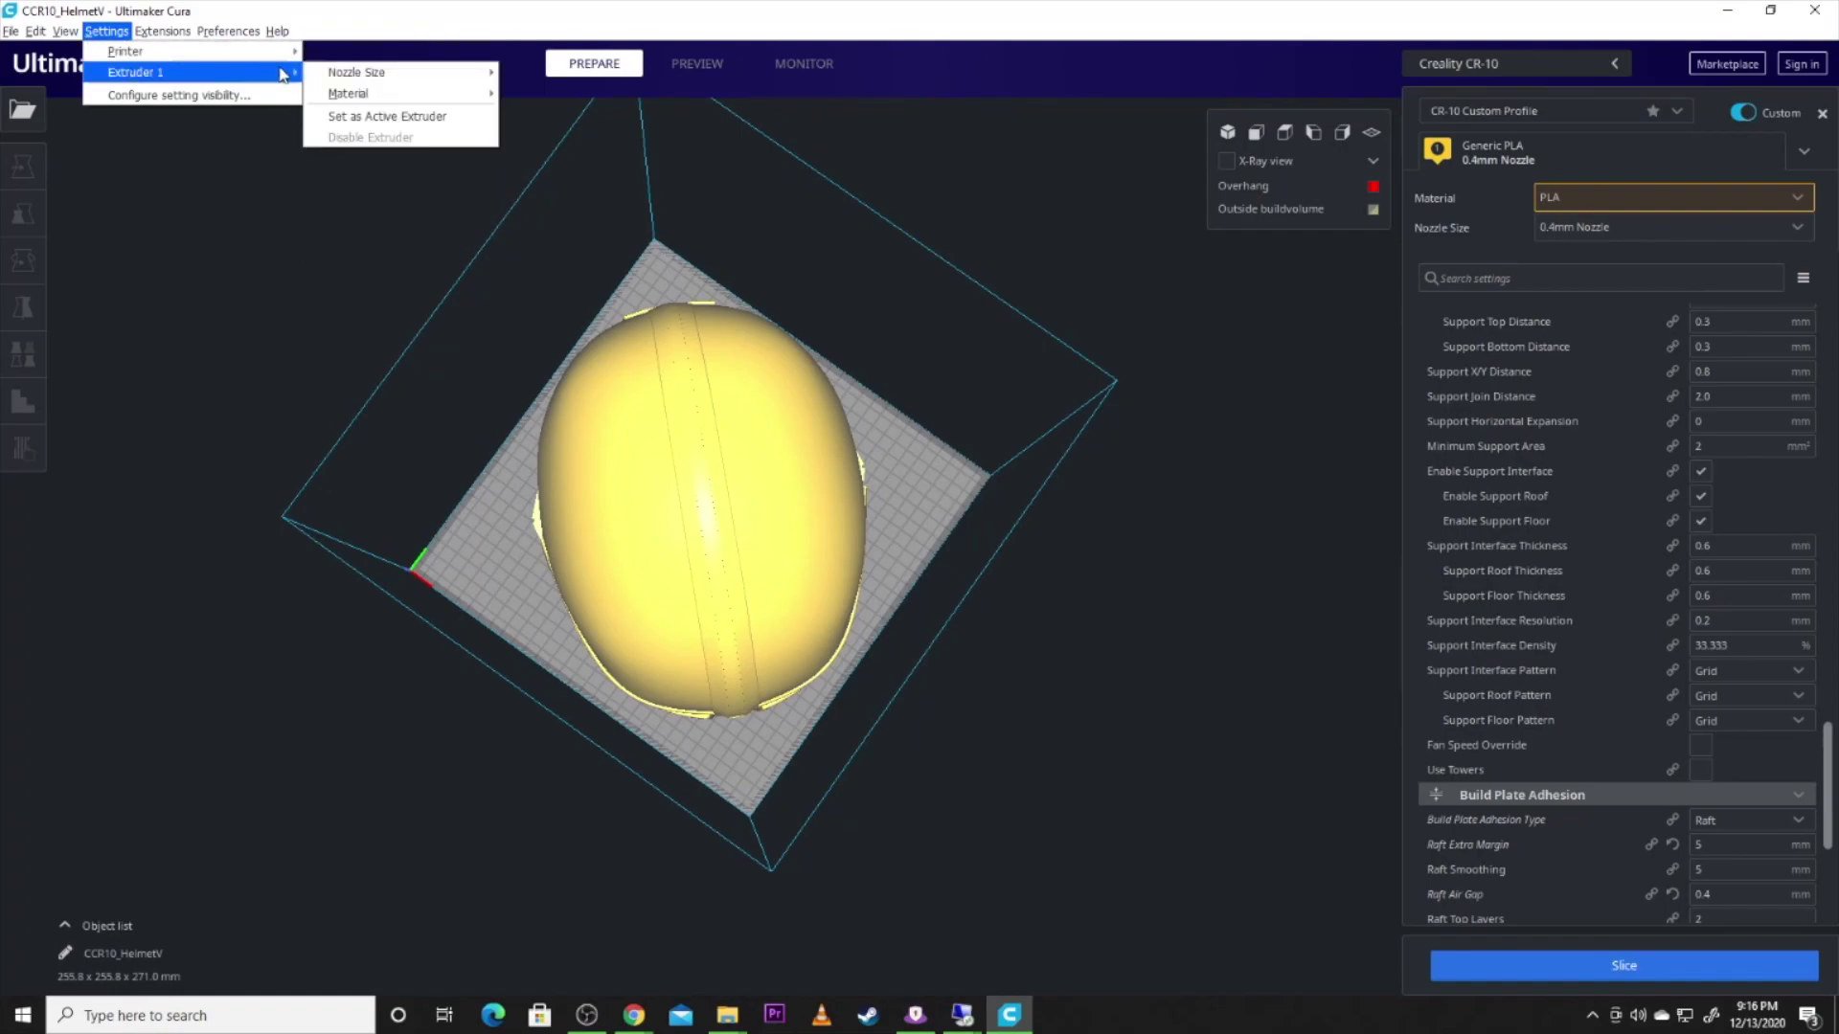
Switch the printer from the Ender-3 to the Creality CR-10 preset.
mouse_move(282, 53)
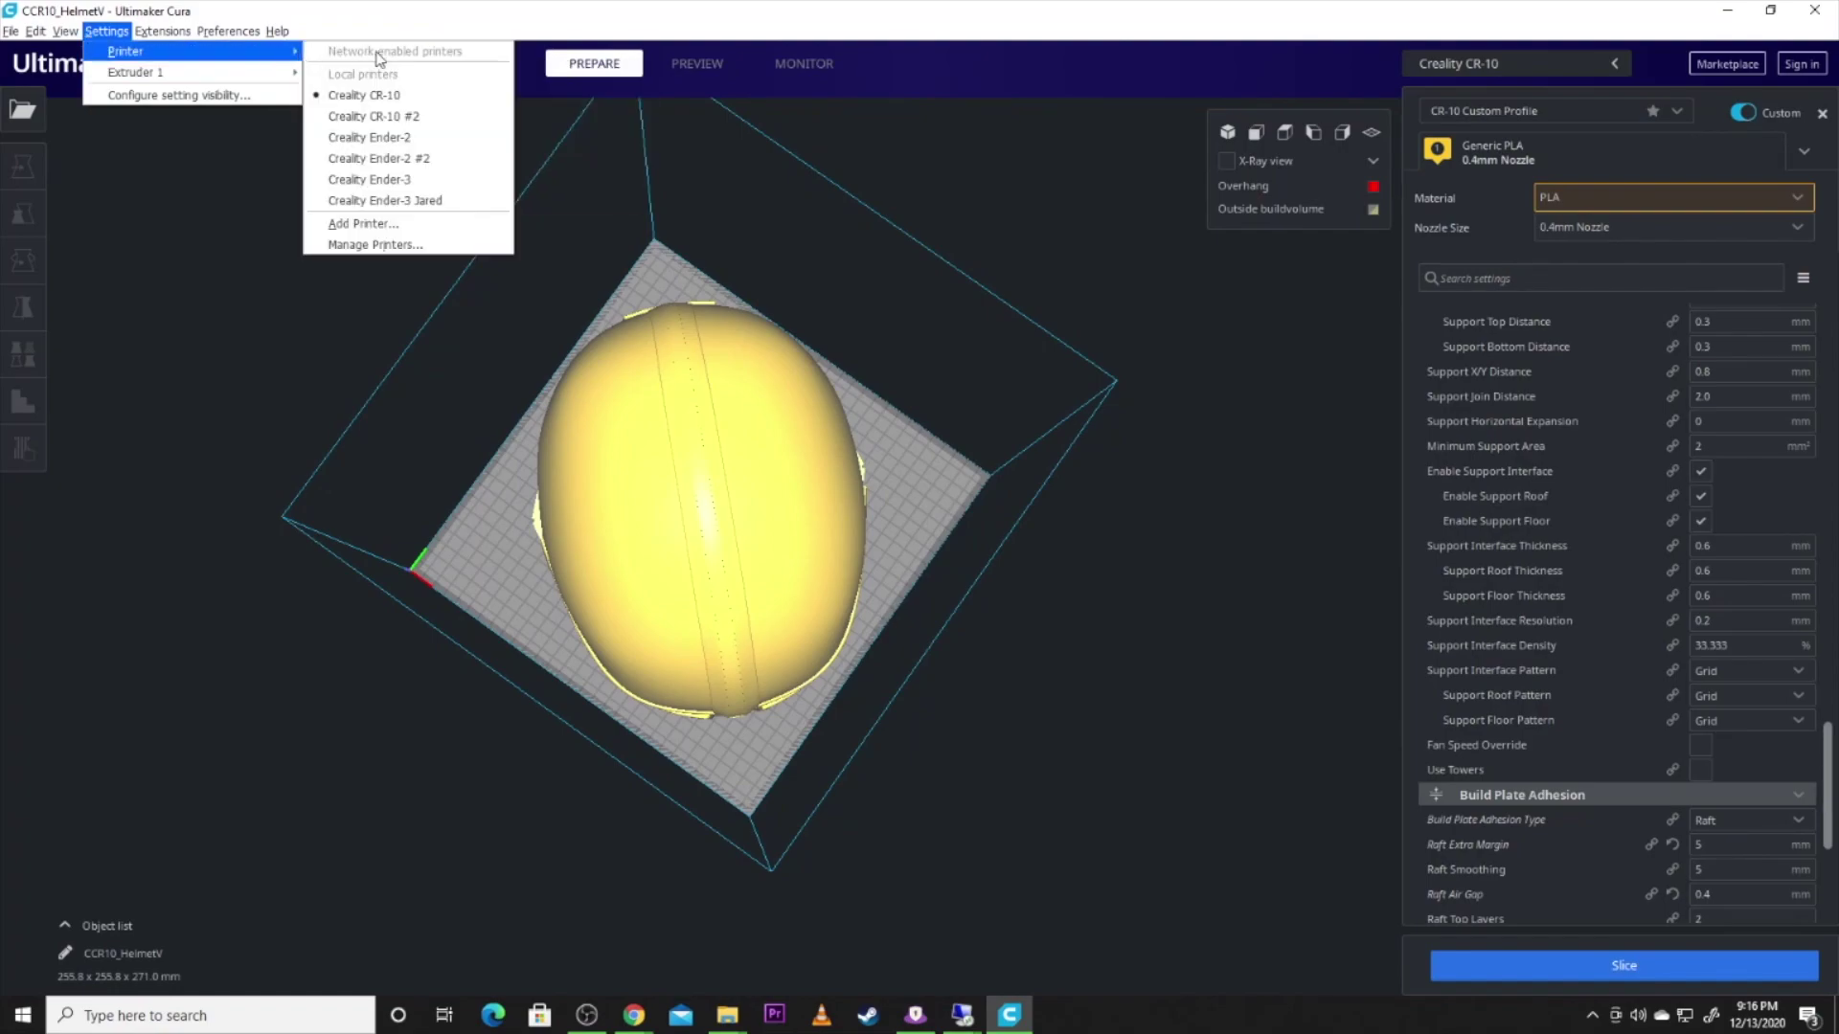
key("Escape")
left_click(1605, 65)
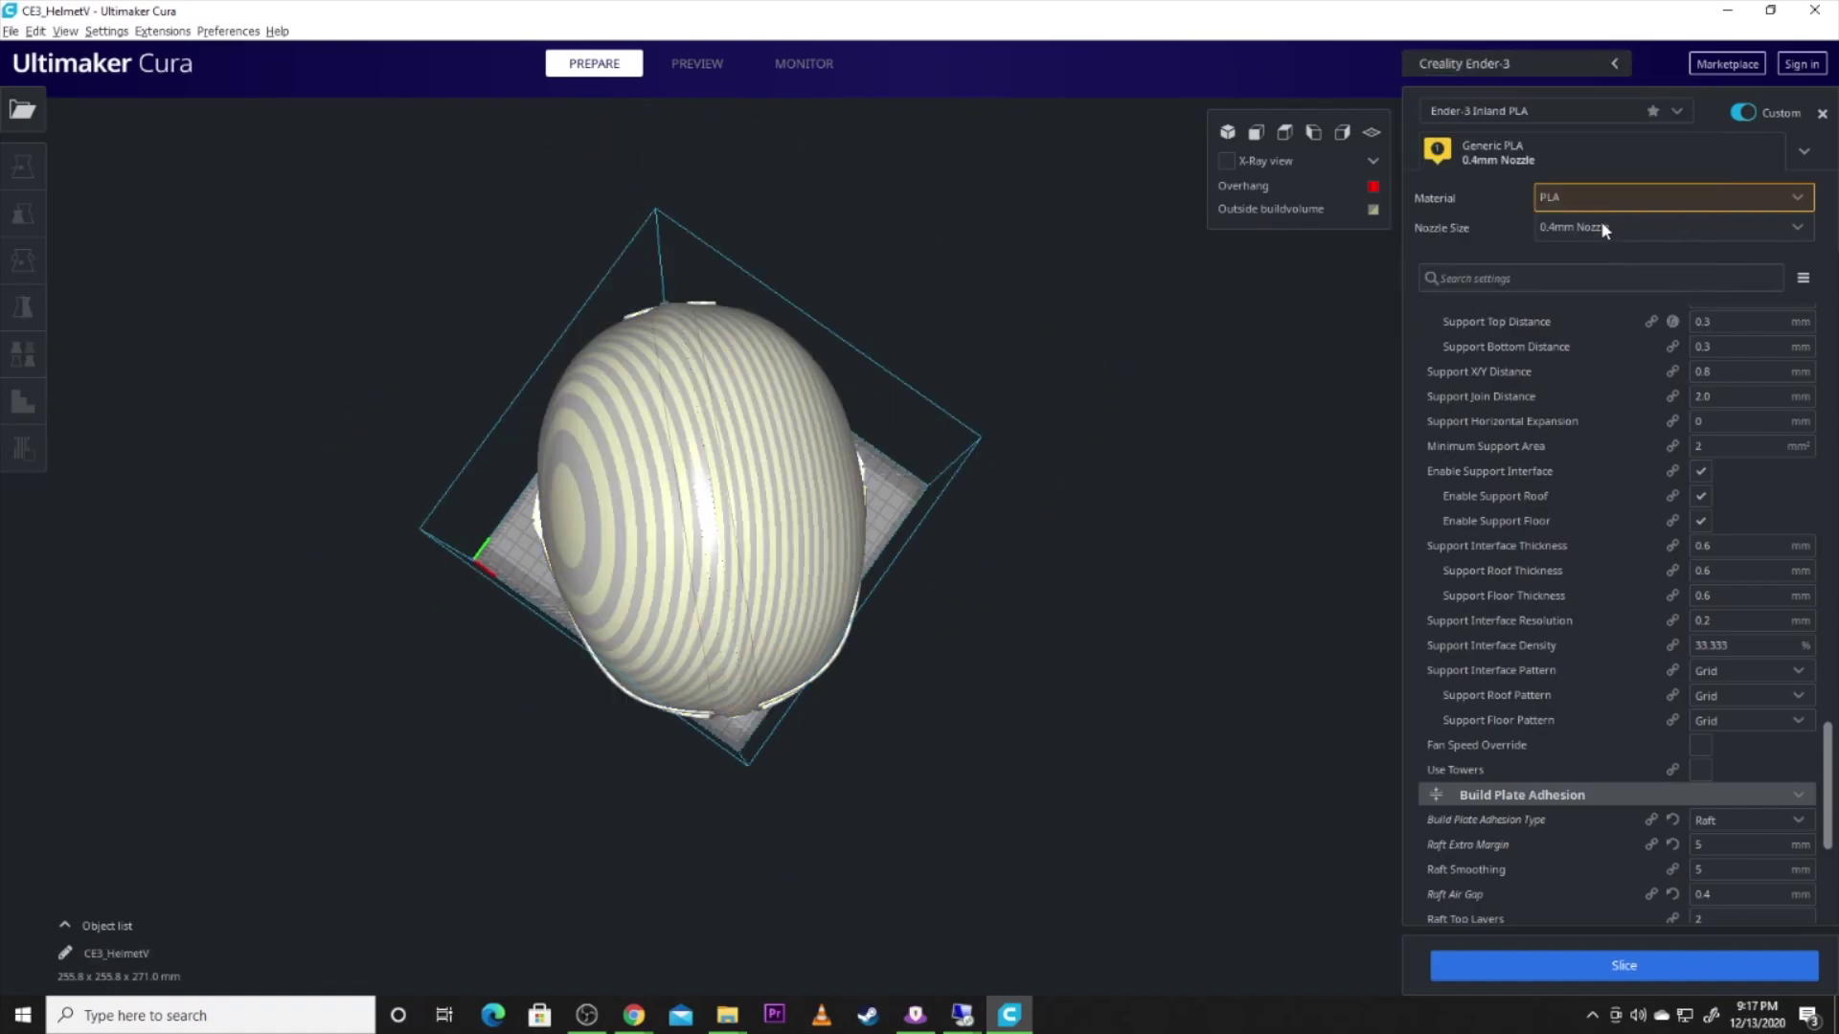
right_click_drag(688, 359, 858, 354)
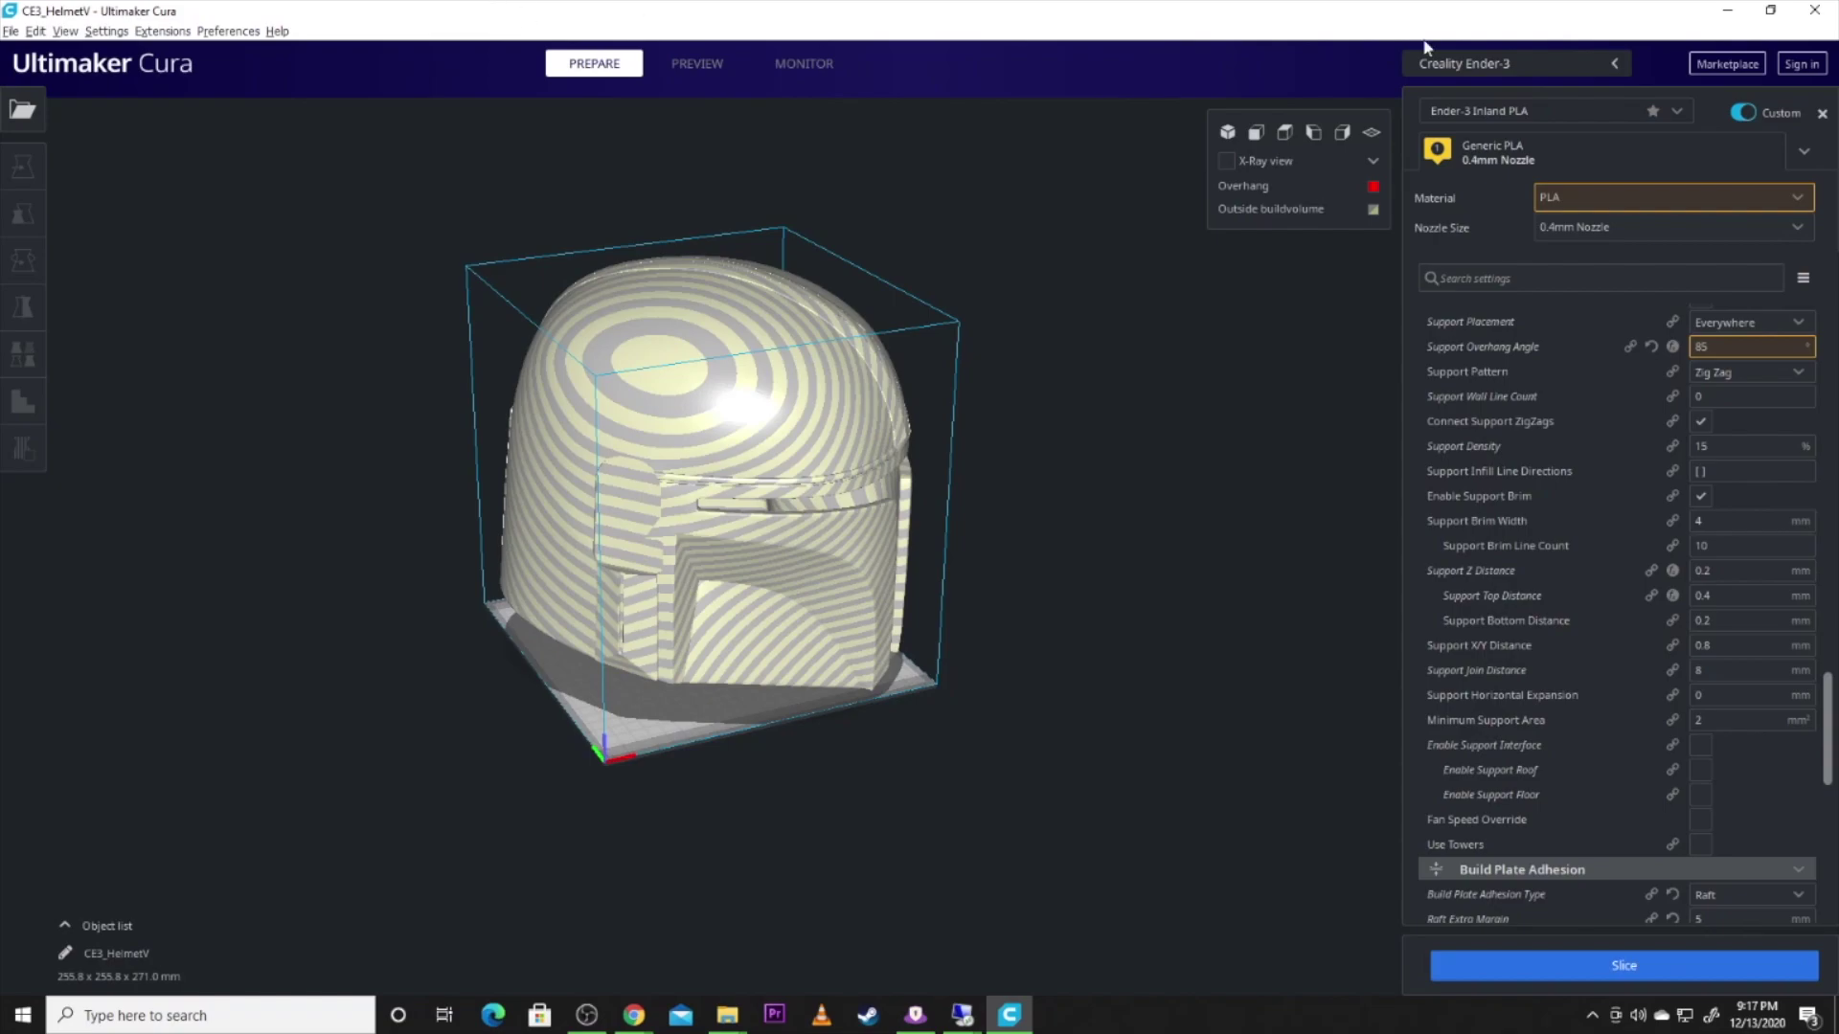
left_click(1590, 64)
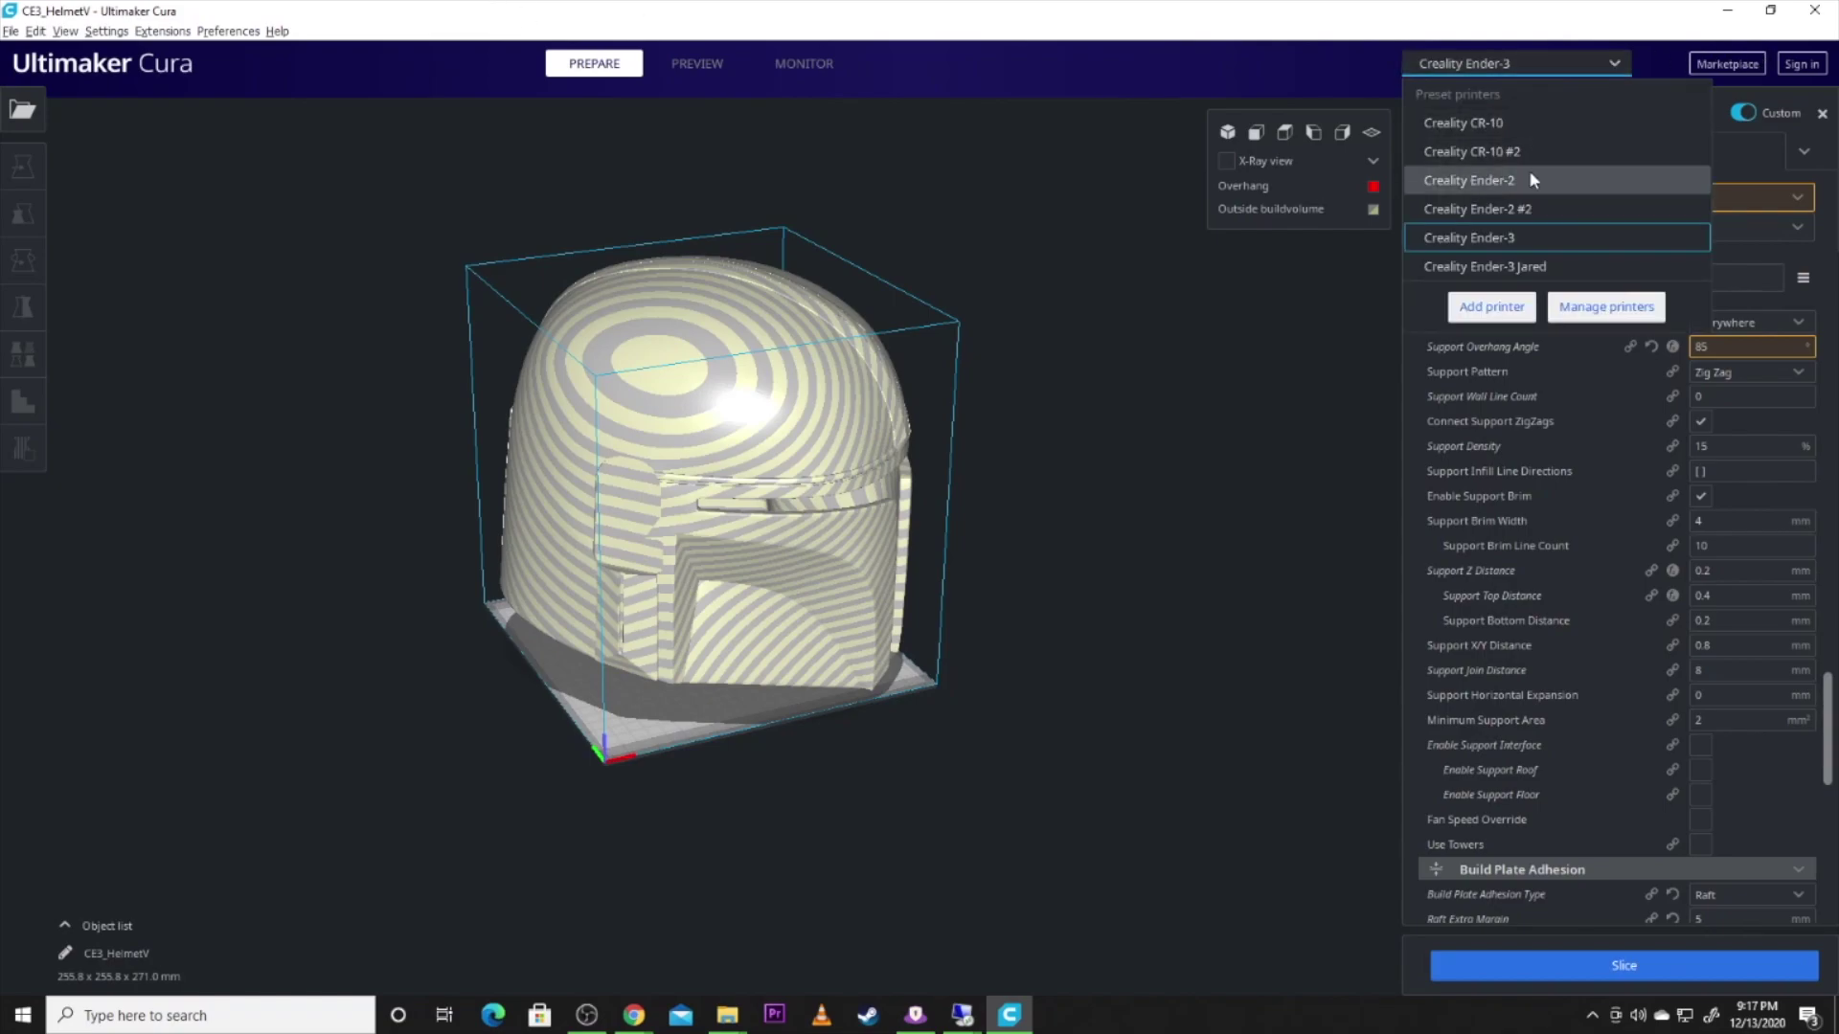
left_click(1525, 128)
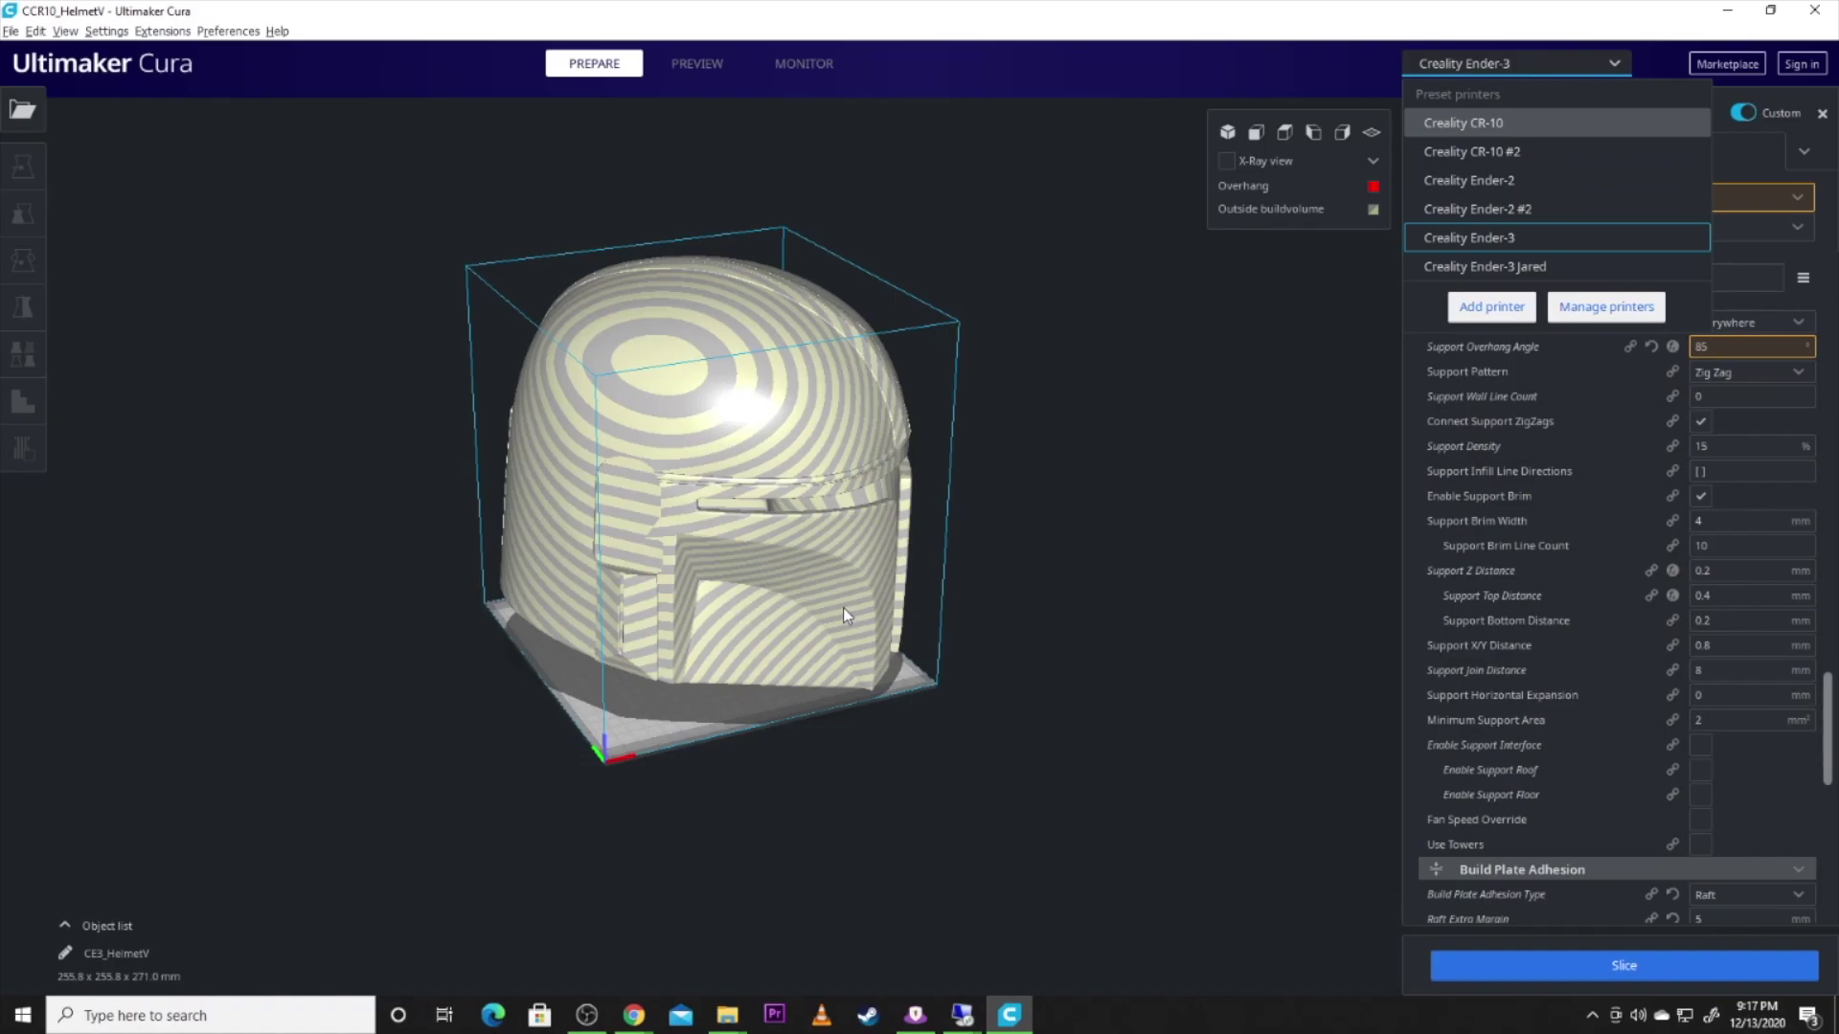
right_click_drag(589, 410, 828, 489)
Scale the helmet uniformly to 105%, giving 268.6 x 268.6 x 284.6 mm.
left_click(826, 488)
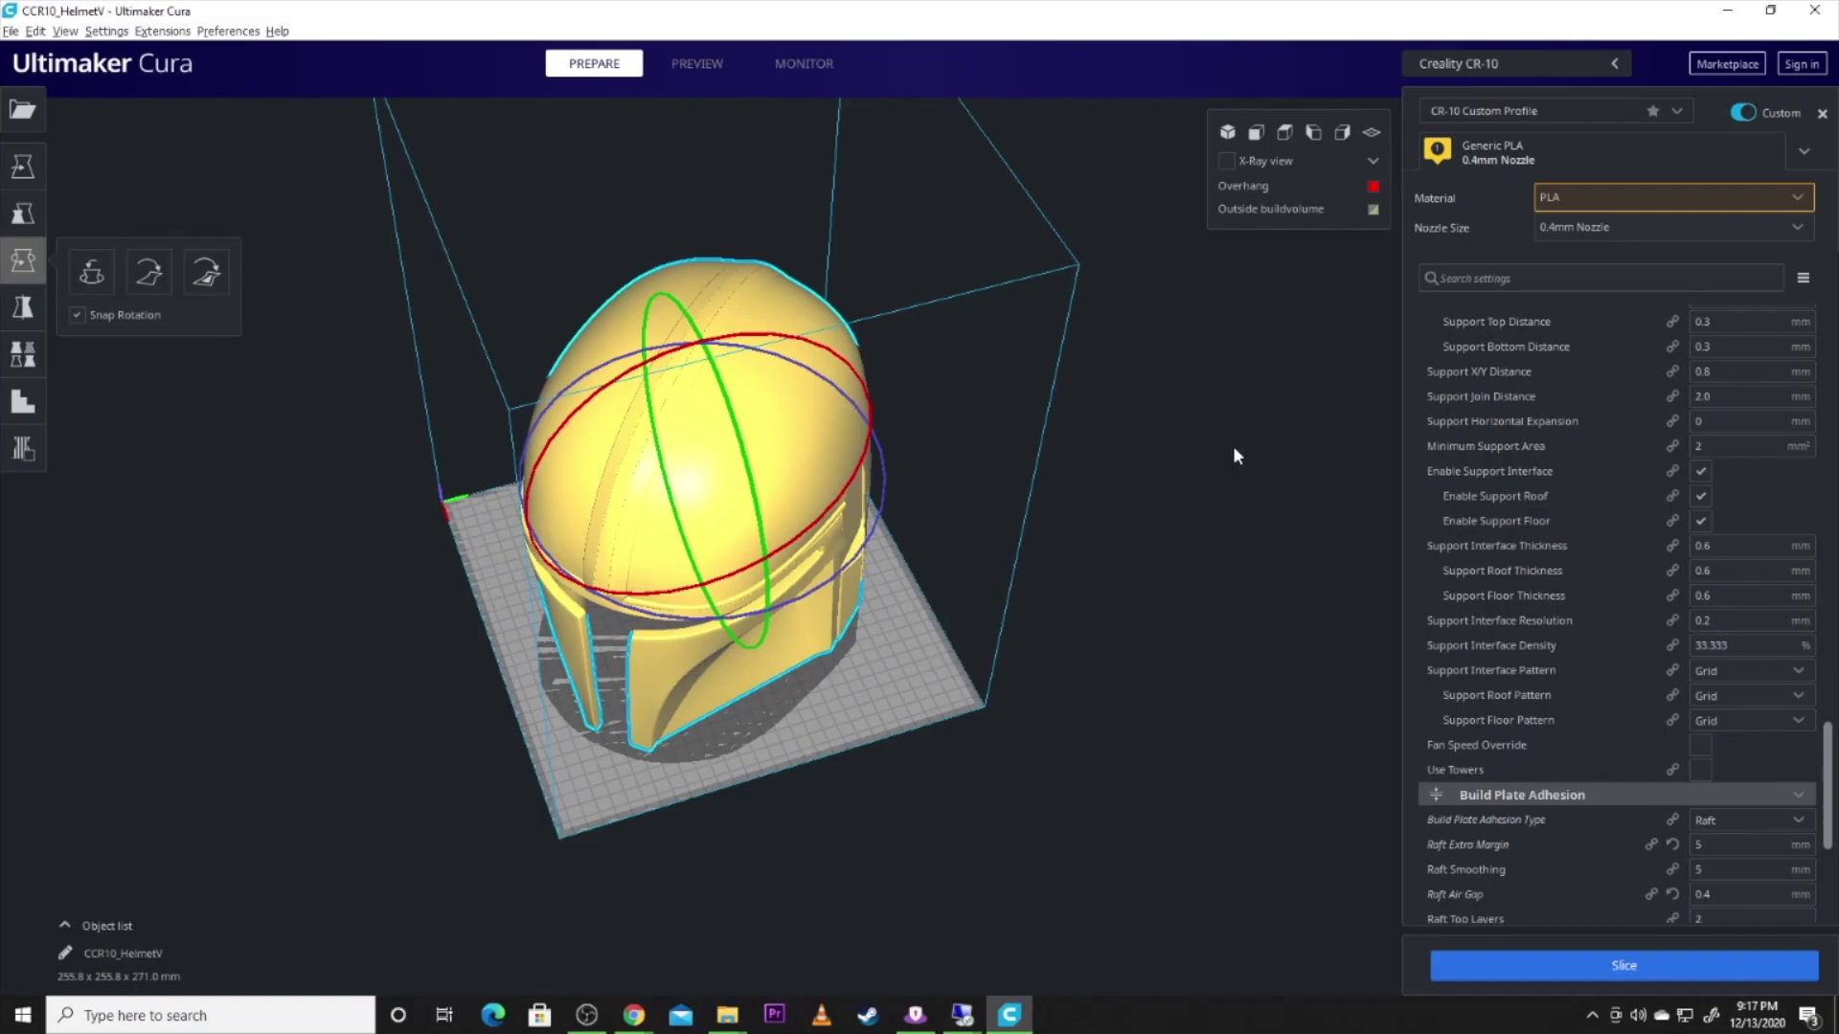
scroll(1532, 537, "down", 5)
mouse_move(1579, 595)
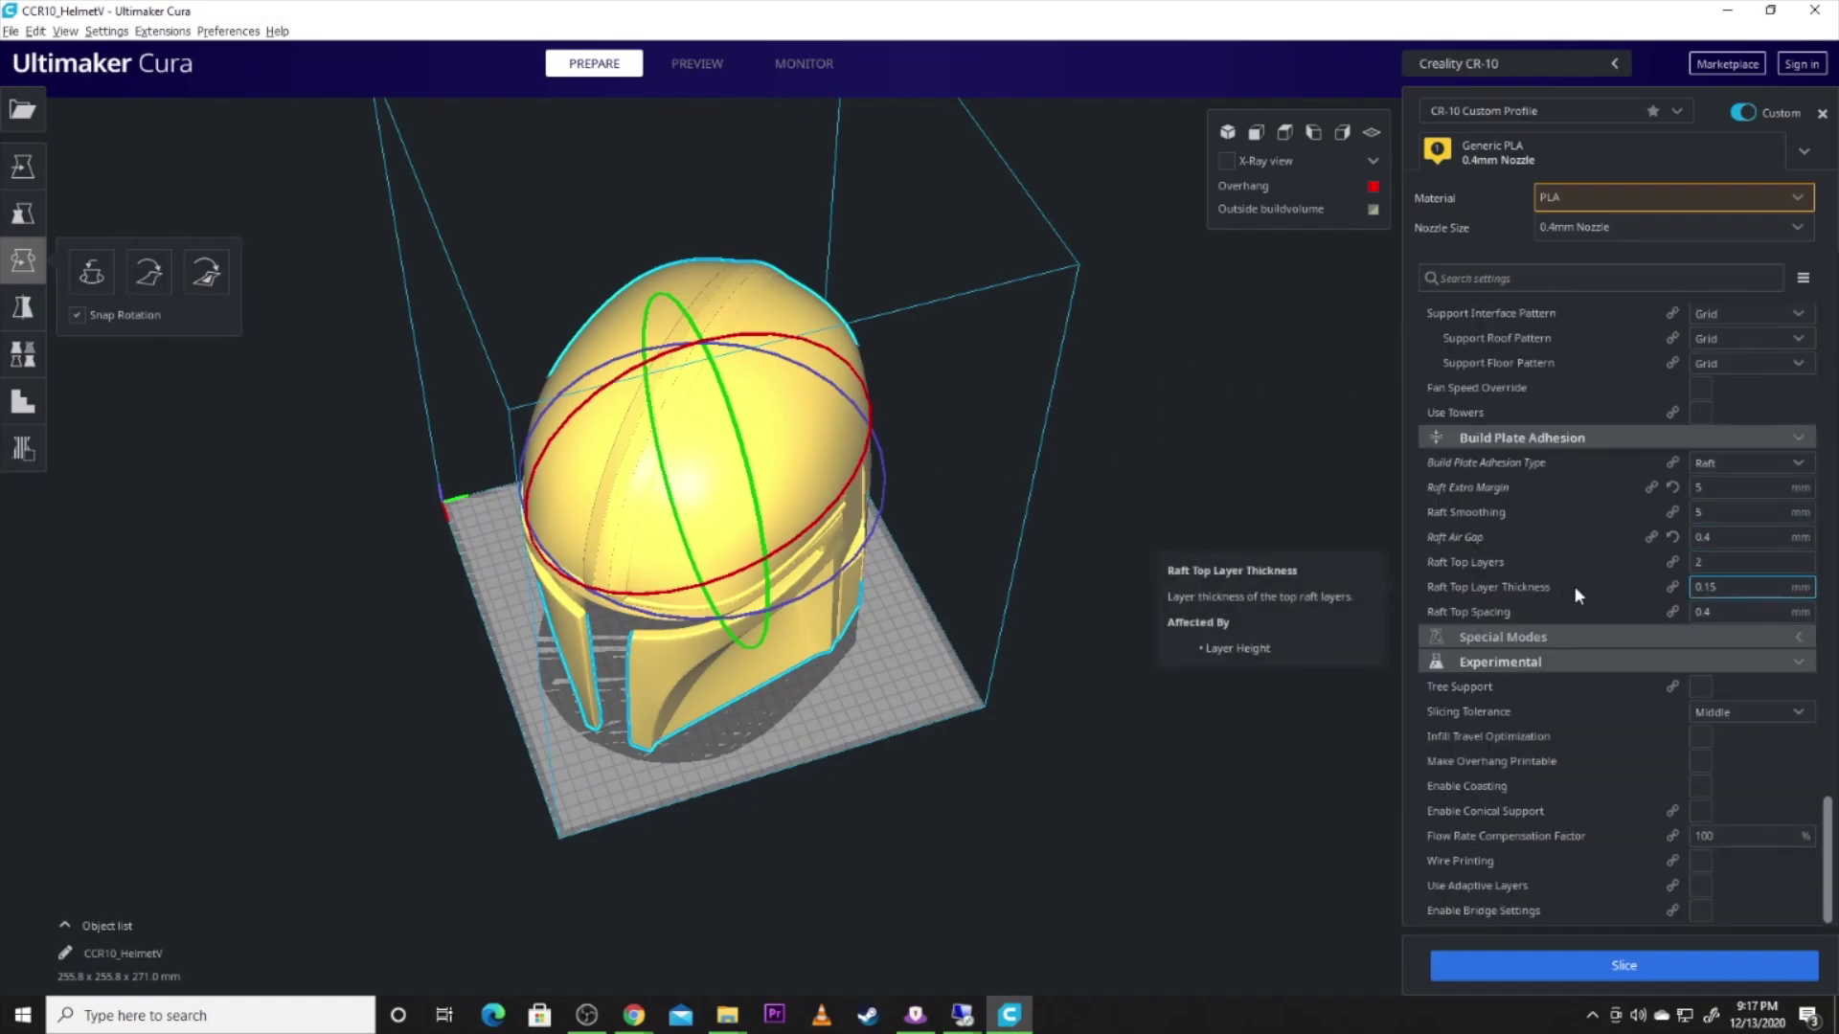
scroll(1693, 578, "up", 3)
scroll(1685, 579, "down", 3)
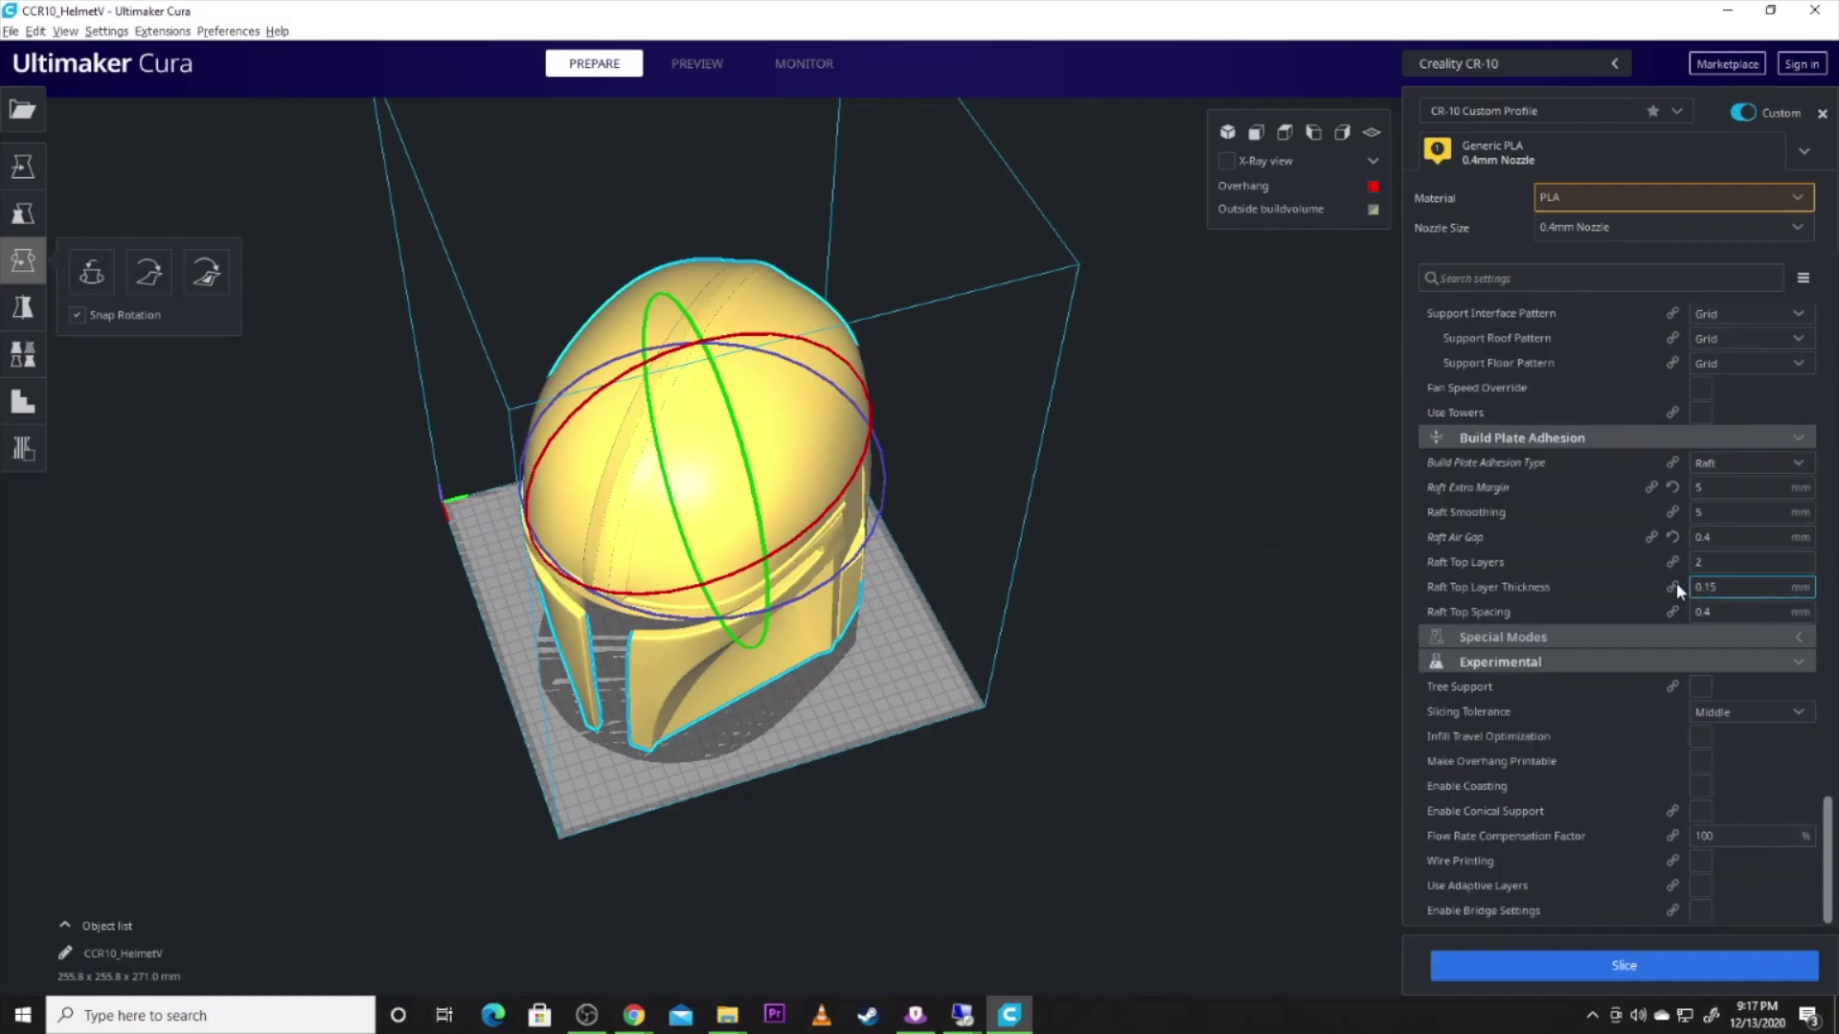
scroll(1609, 559, "up", 15)
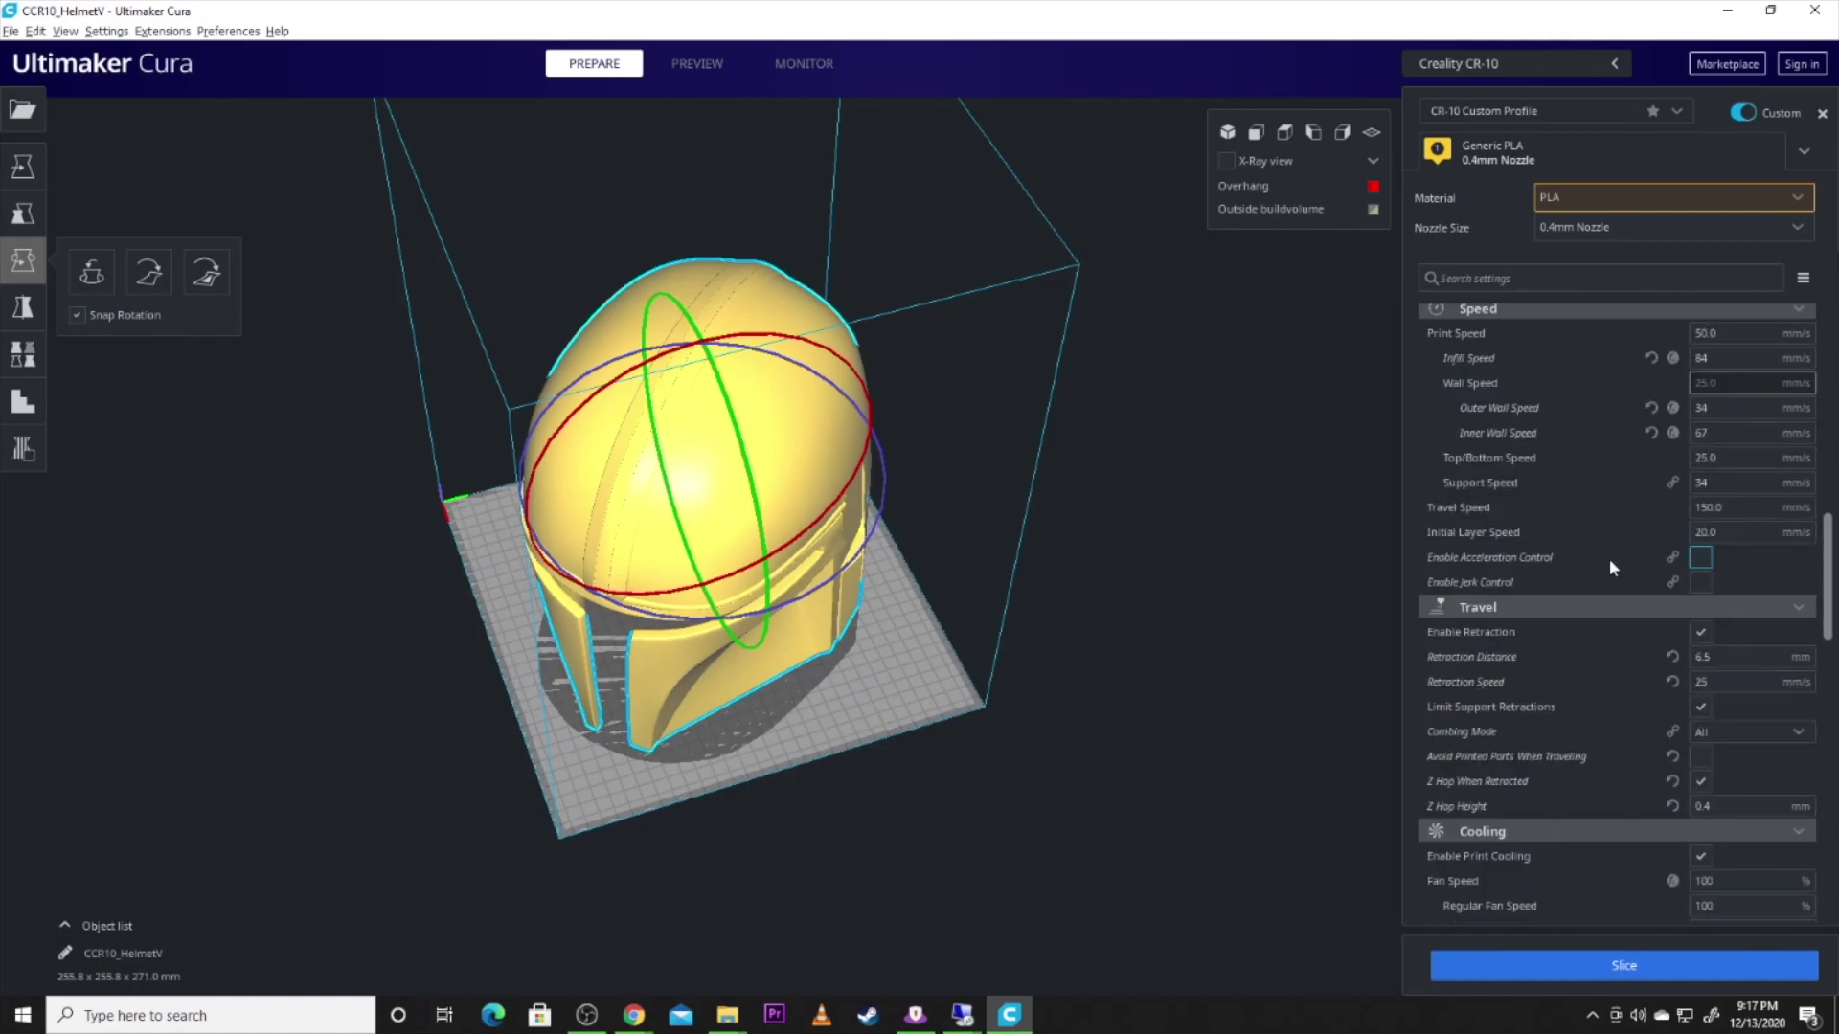
mouse_move(1728, 543)
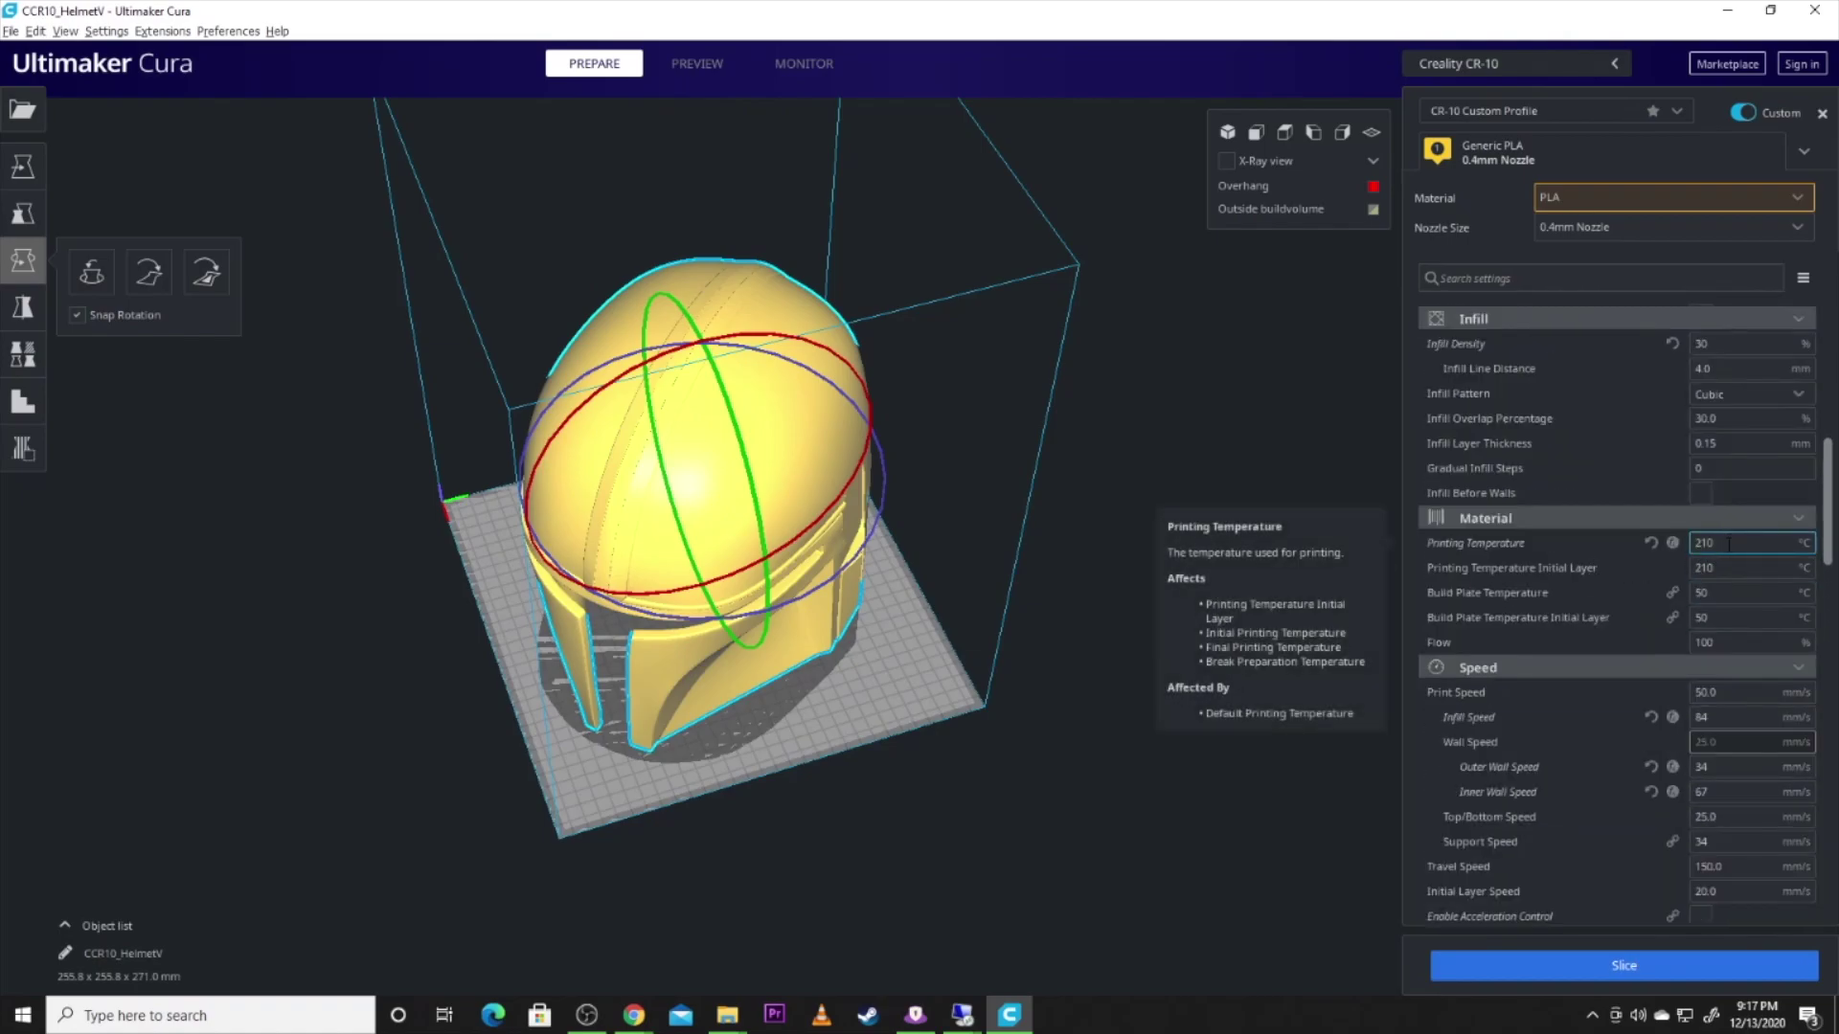
scroll(1692, 558, "down", 5)
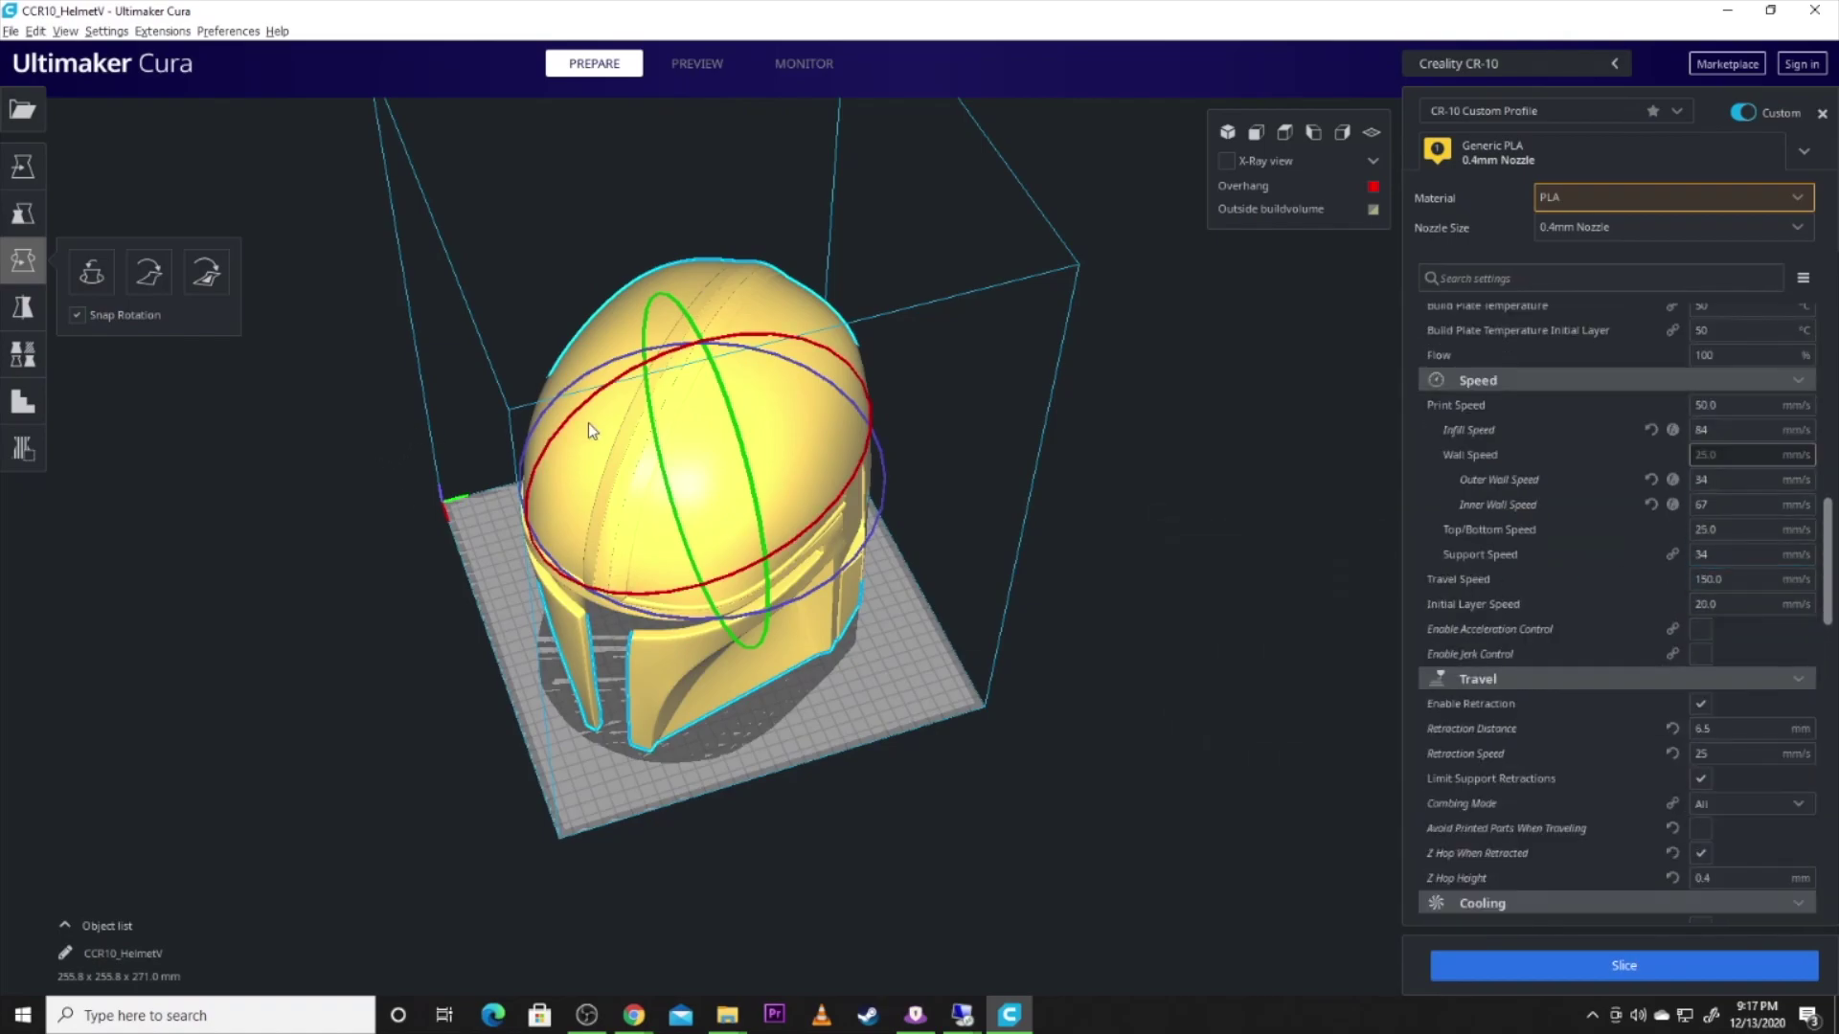
left_click(23, 213)
left_click(268, 213)
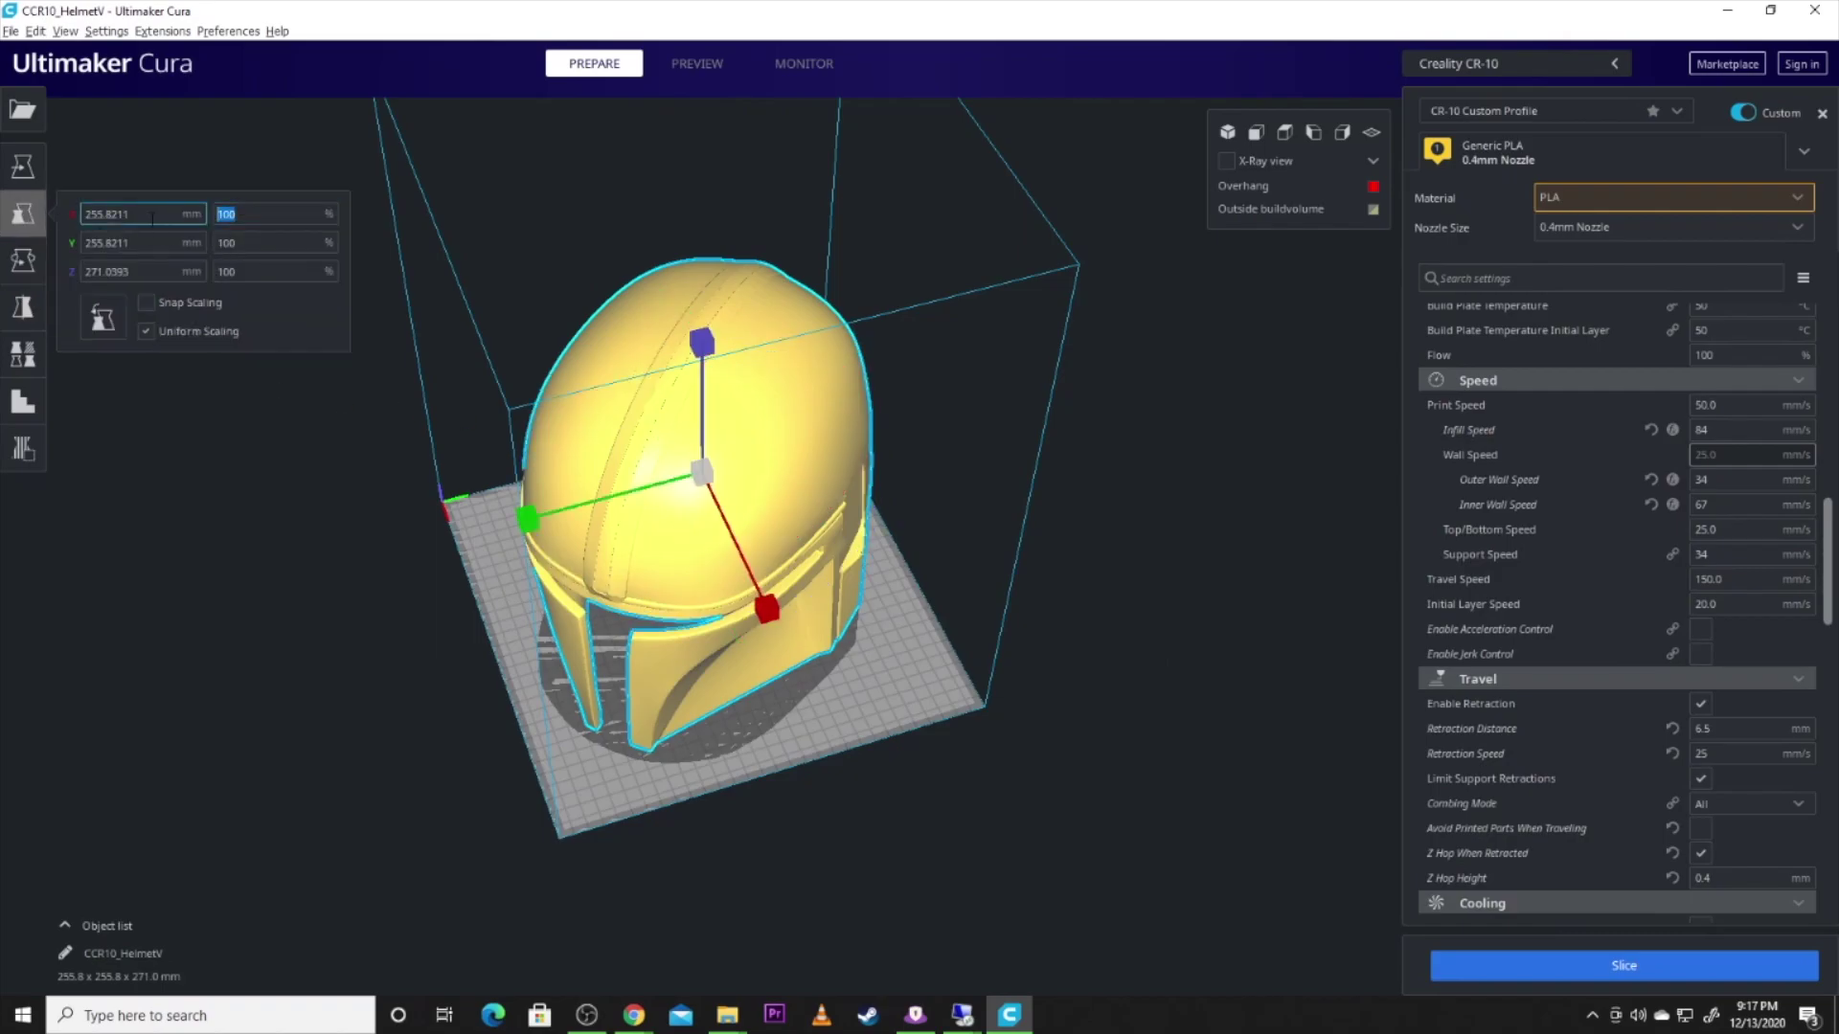
type("105")
key("Return")
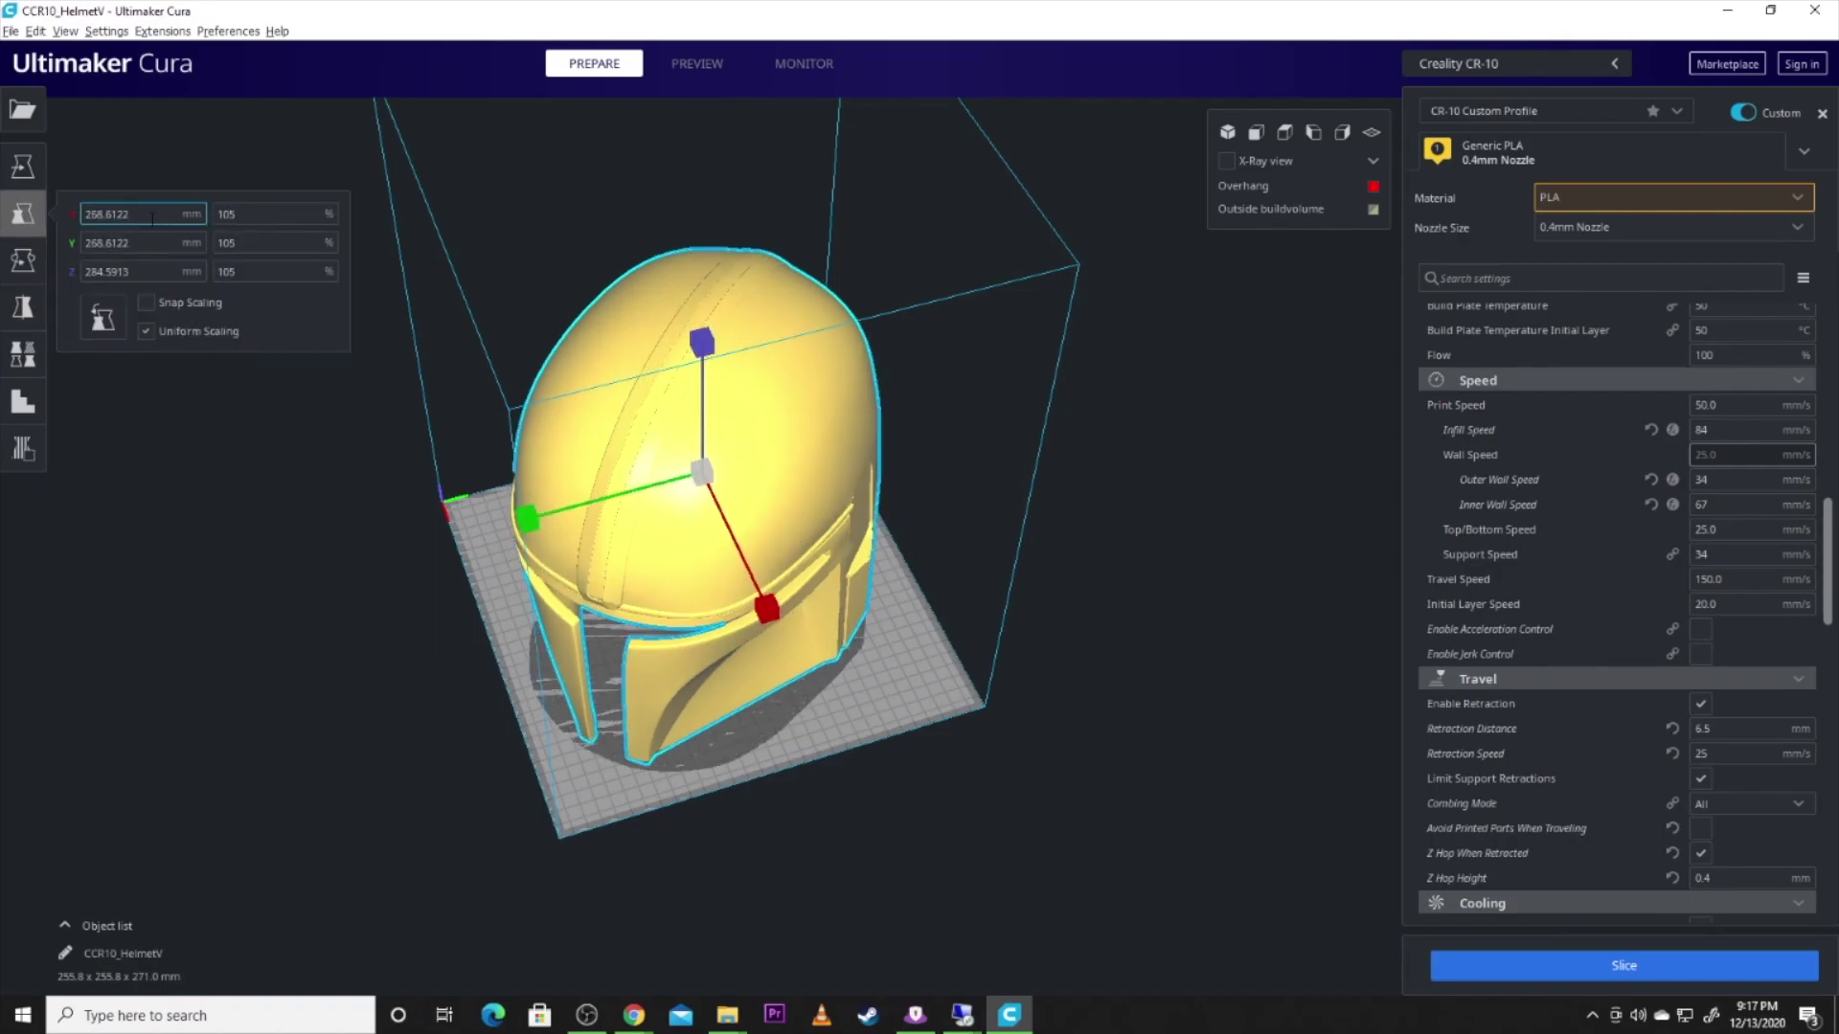
Set the helmet's Z position to 0 so it rests on the plate.
left_click(23, 166)
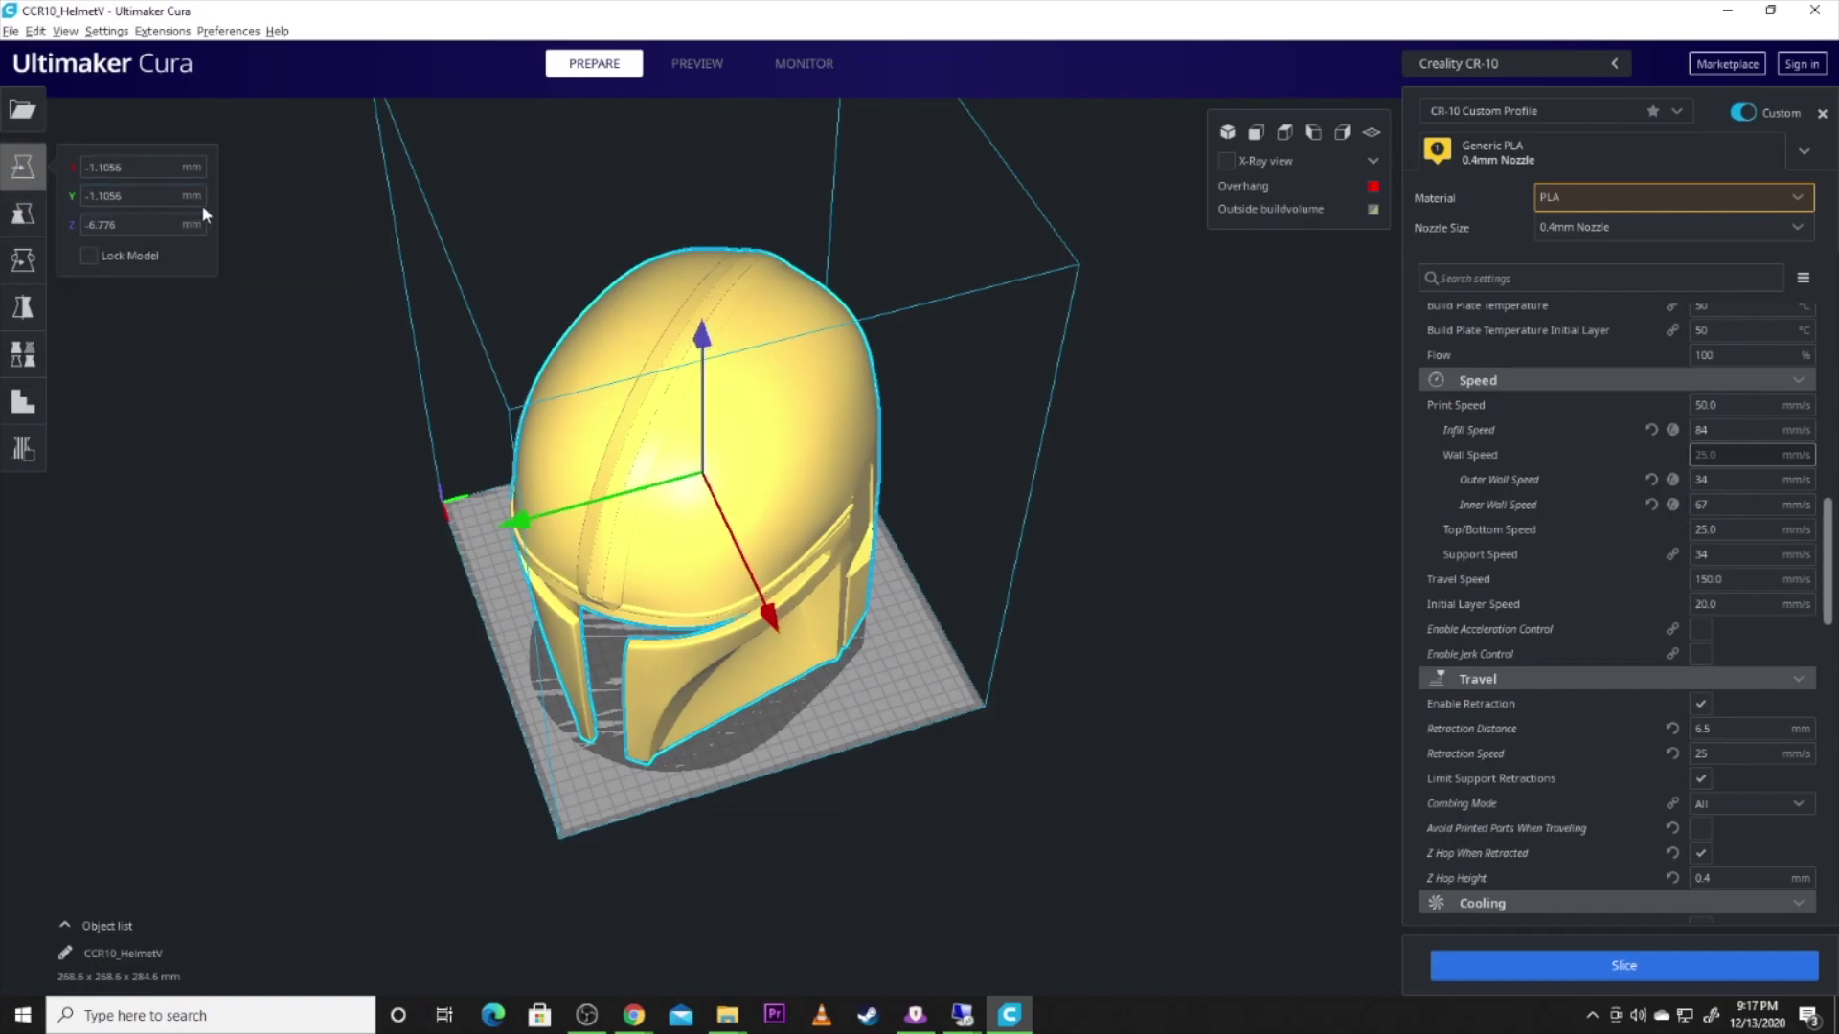
type("0")
key("Return")
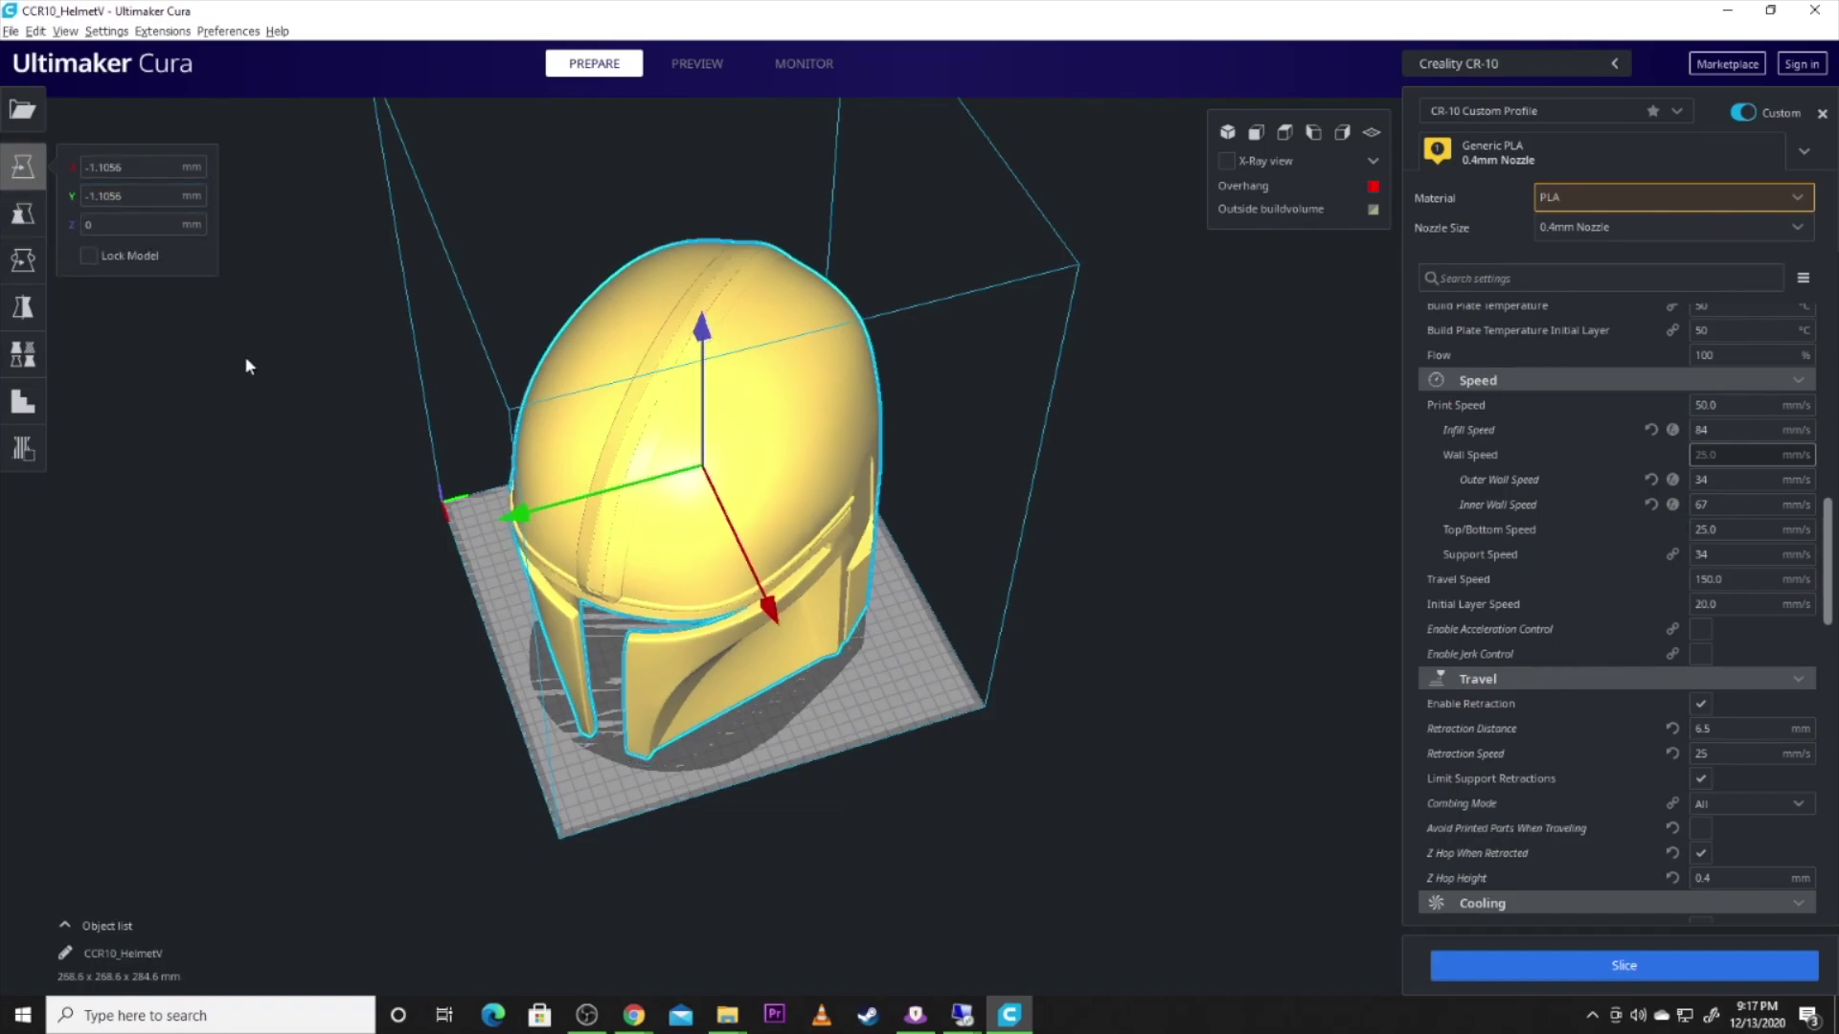
right_click_drag(799, 687, 546, 546)
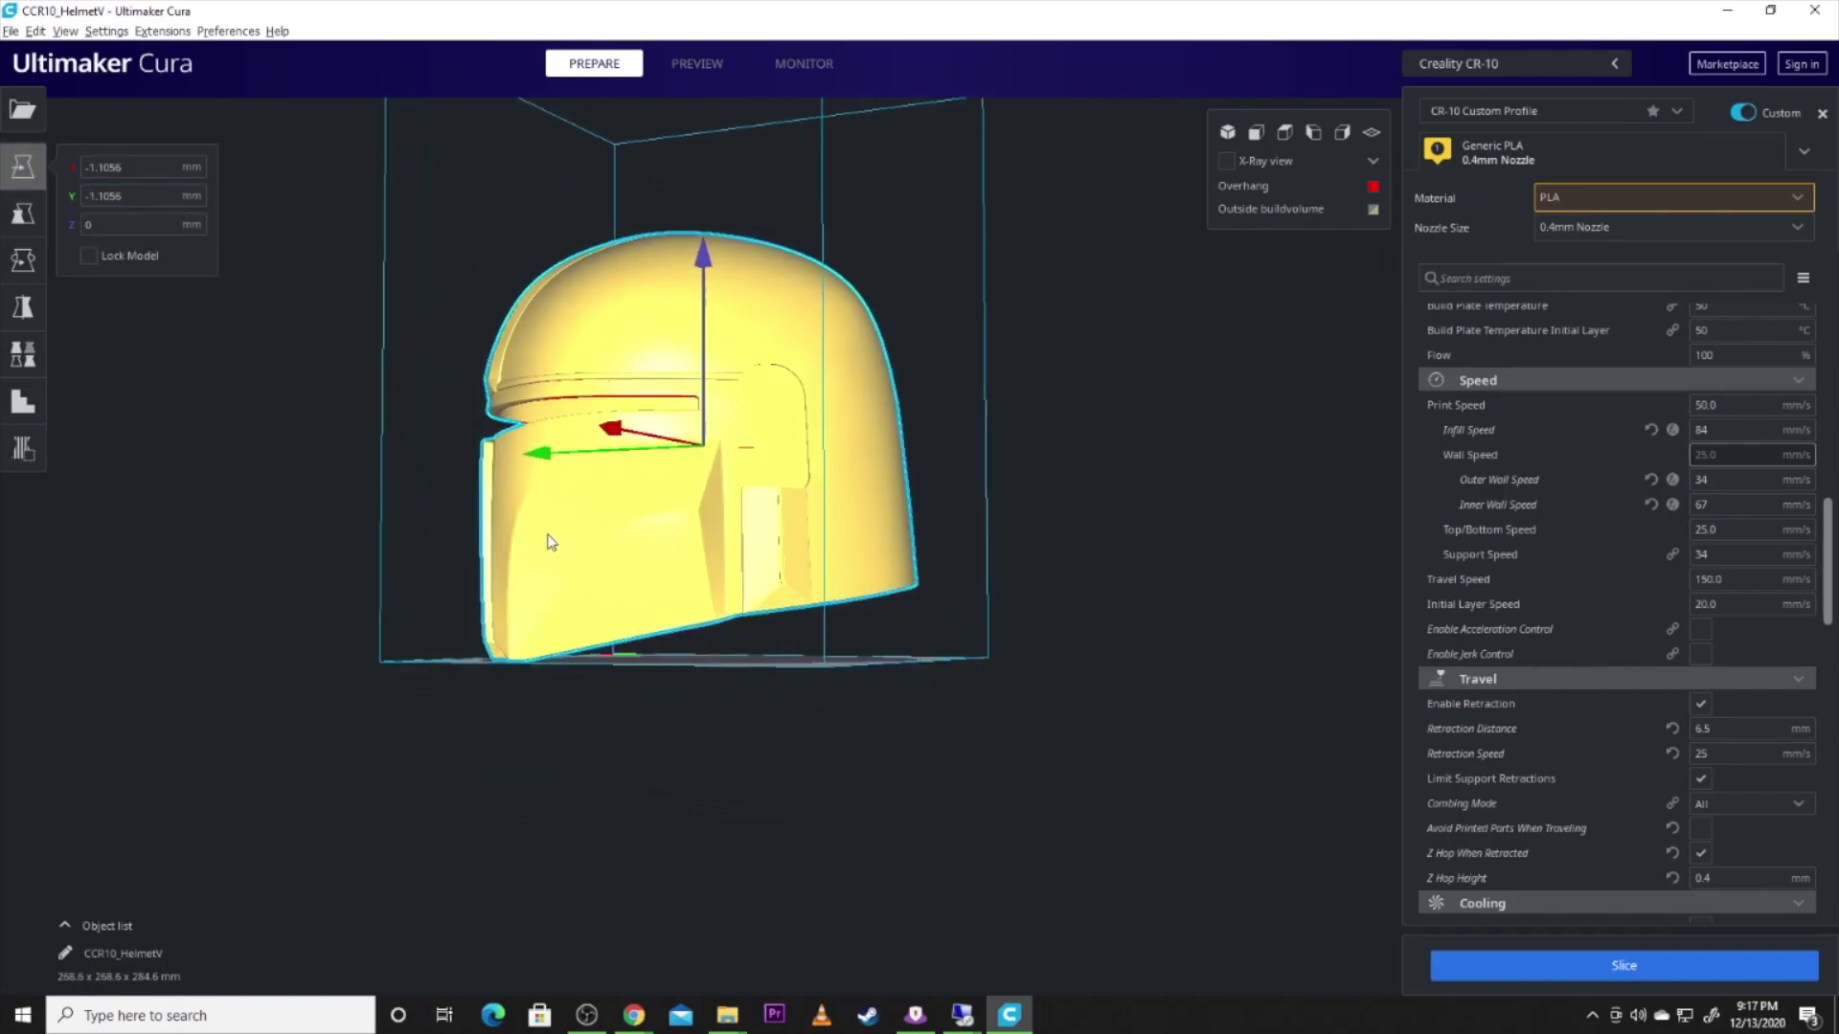
right_click_drag(866, 605, 788, 481)
Reset the helmet's rotation and run Lay Flat to settle it on the plate.
left_click(23, 260)
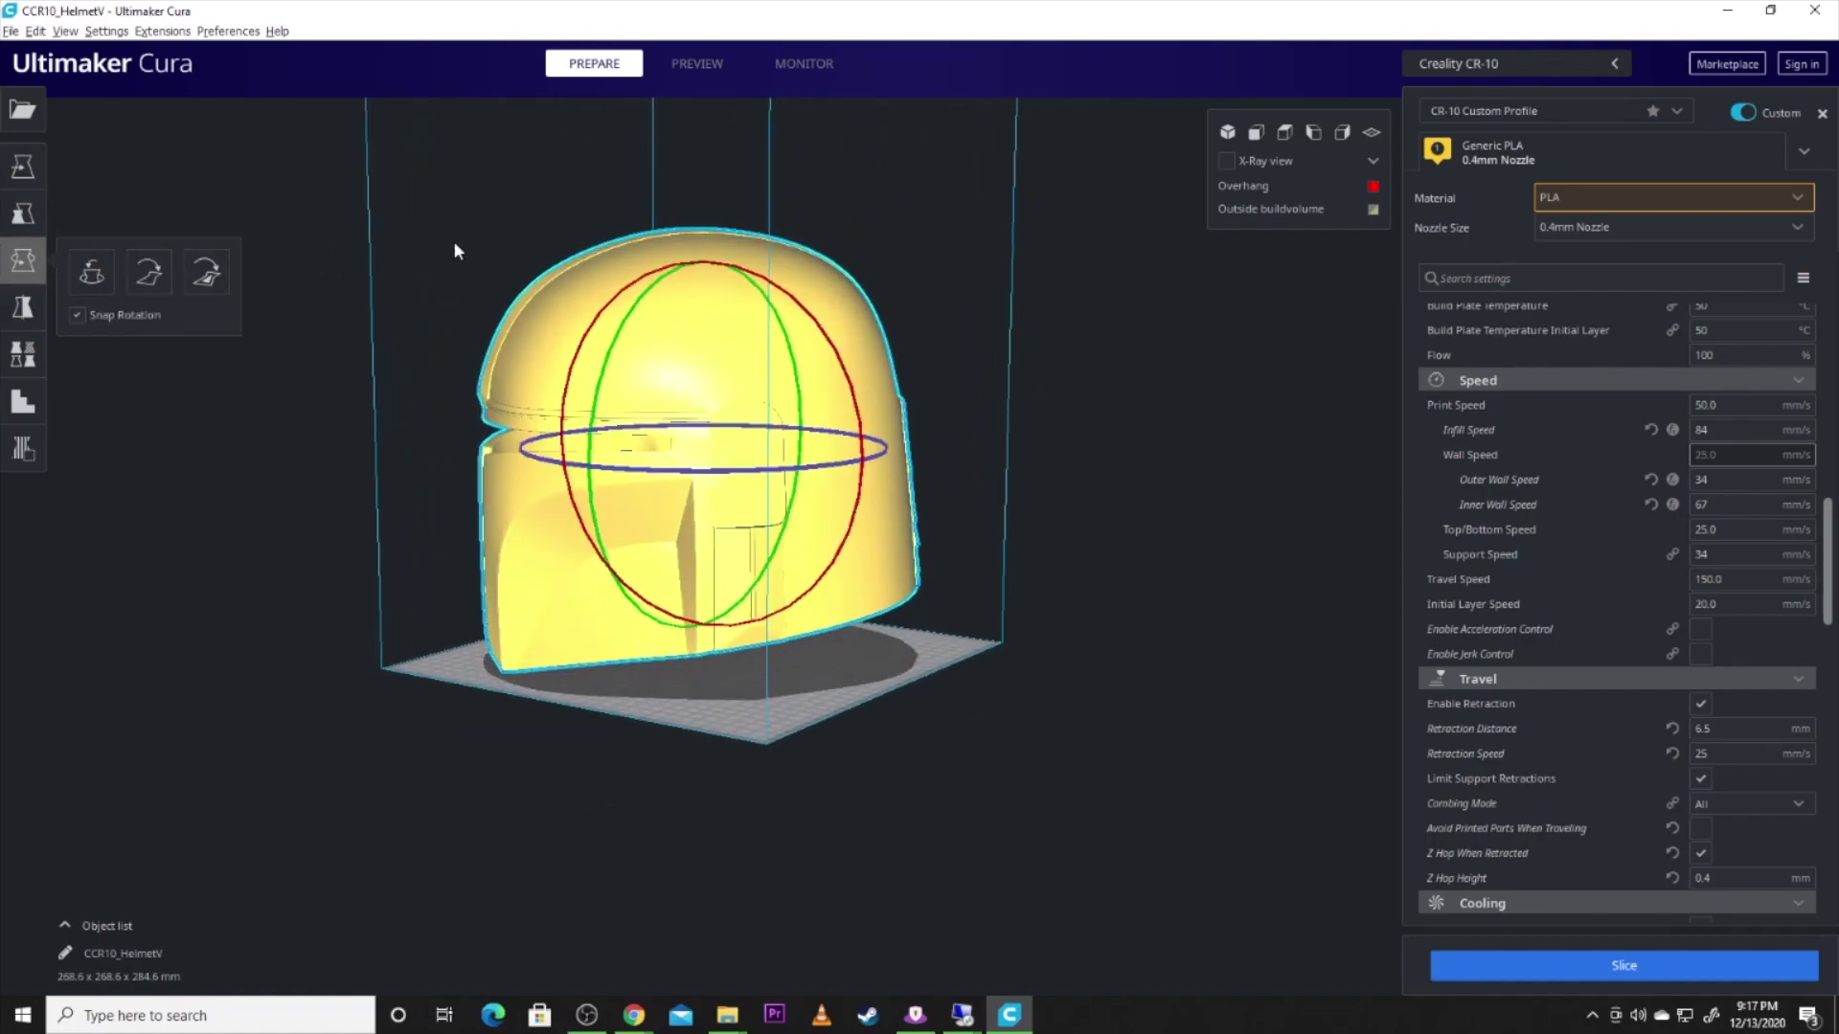
left_click_drag(761, 283, 806, 324)
mouse_move(800, 321)
right_mouse_down()
mouse_move(768, 497)
mouse_move(797, 314)
right_mouse_up()
left_click(91, 272)
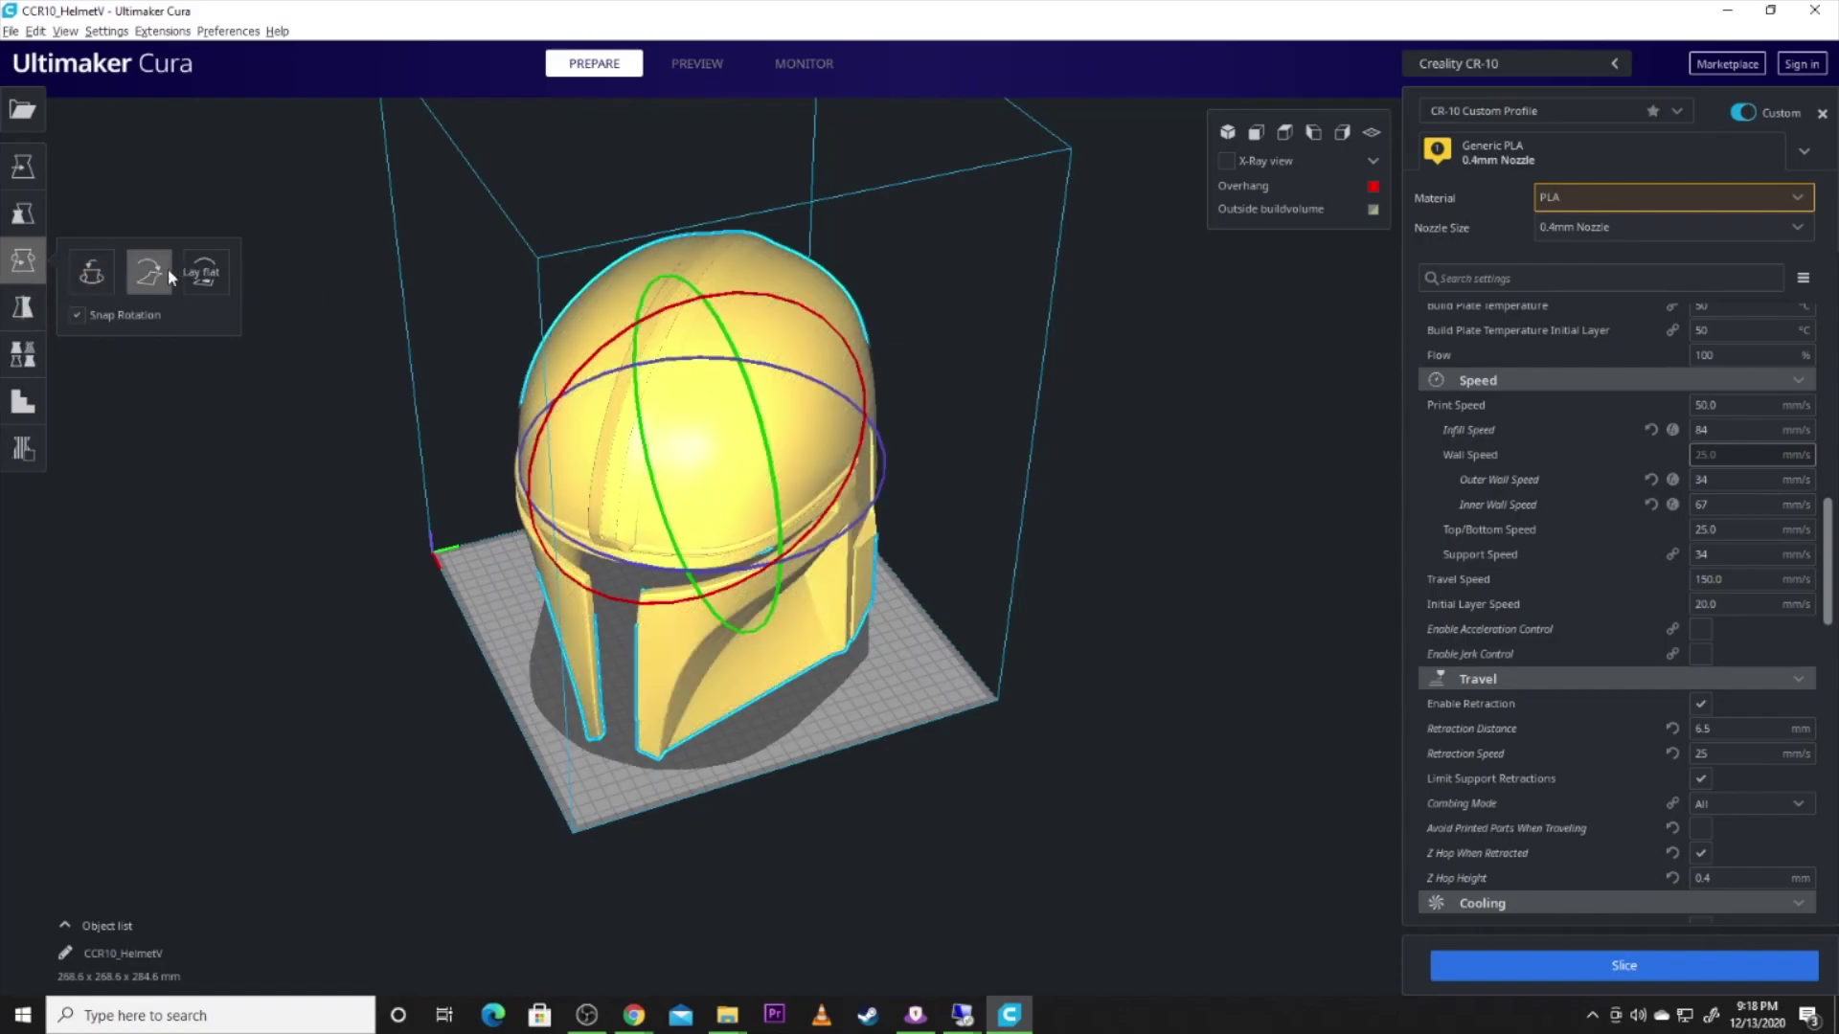
left_click(143, 272)
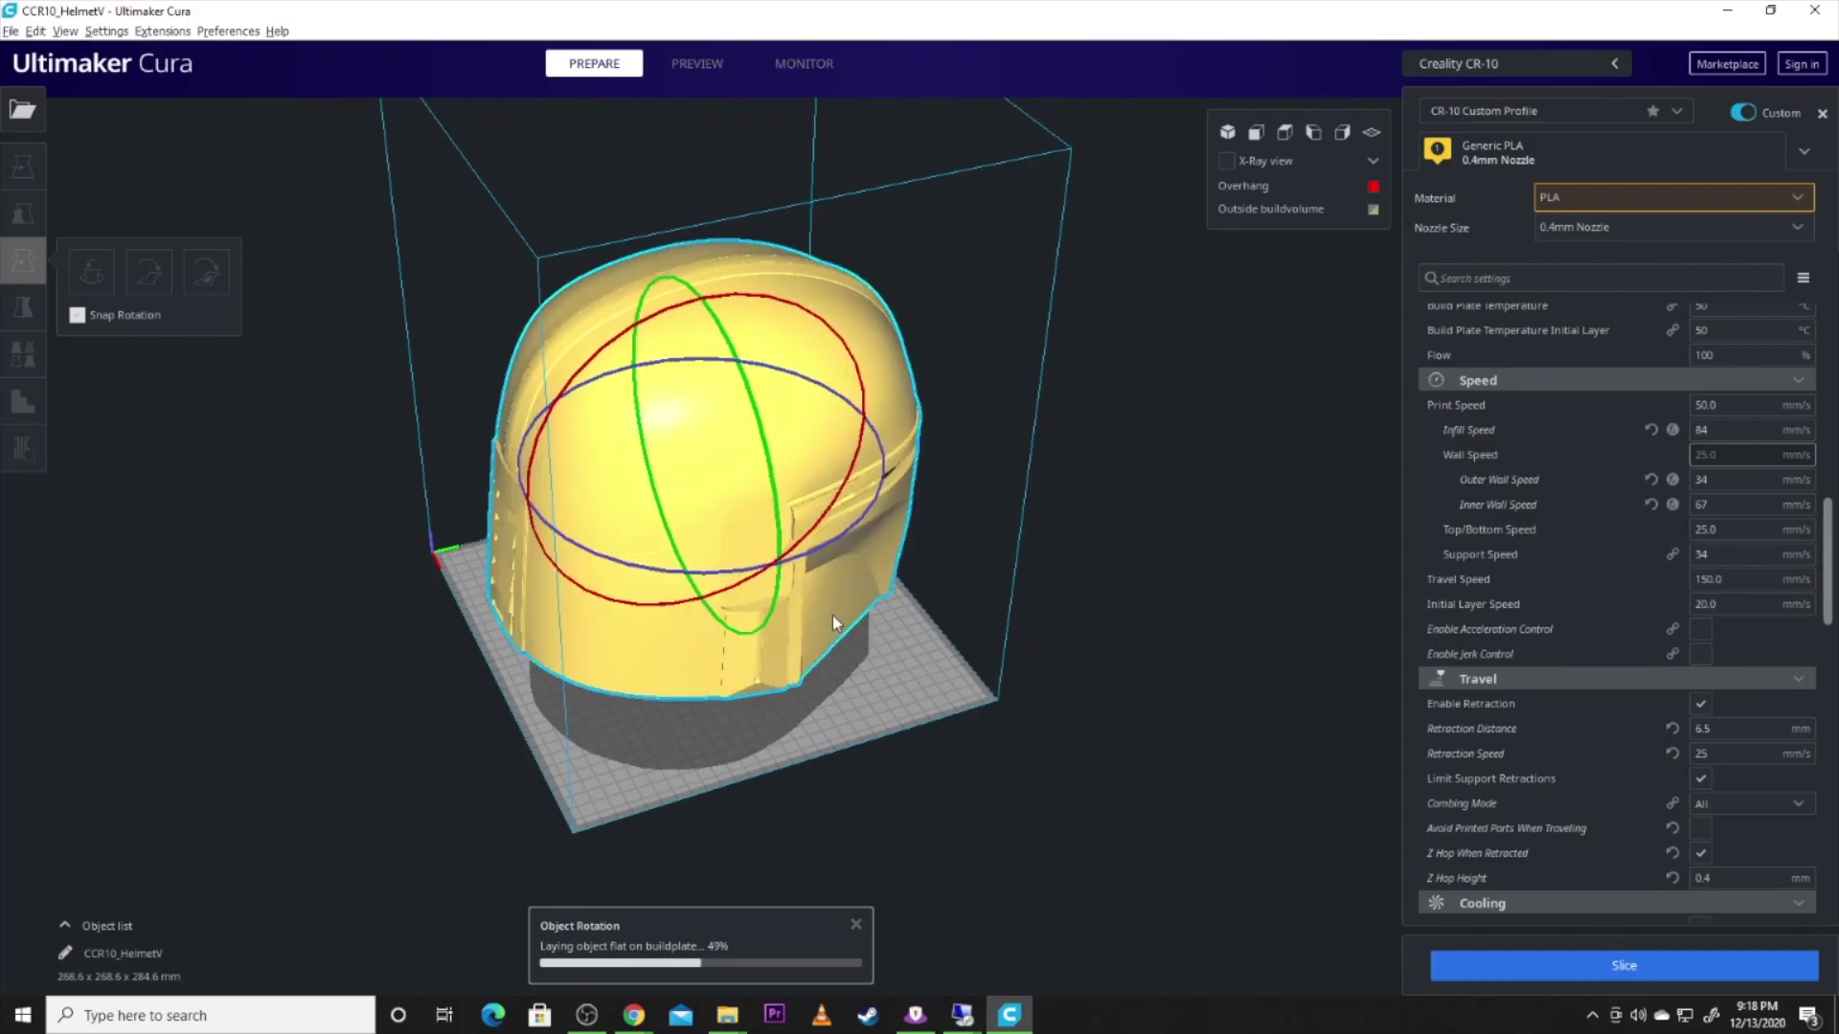
right_click_drag(838, 632, 123, 12)
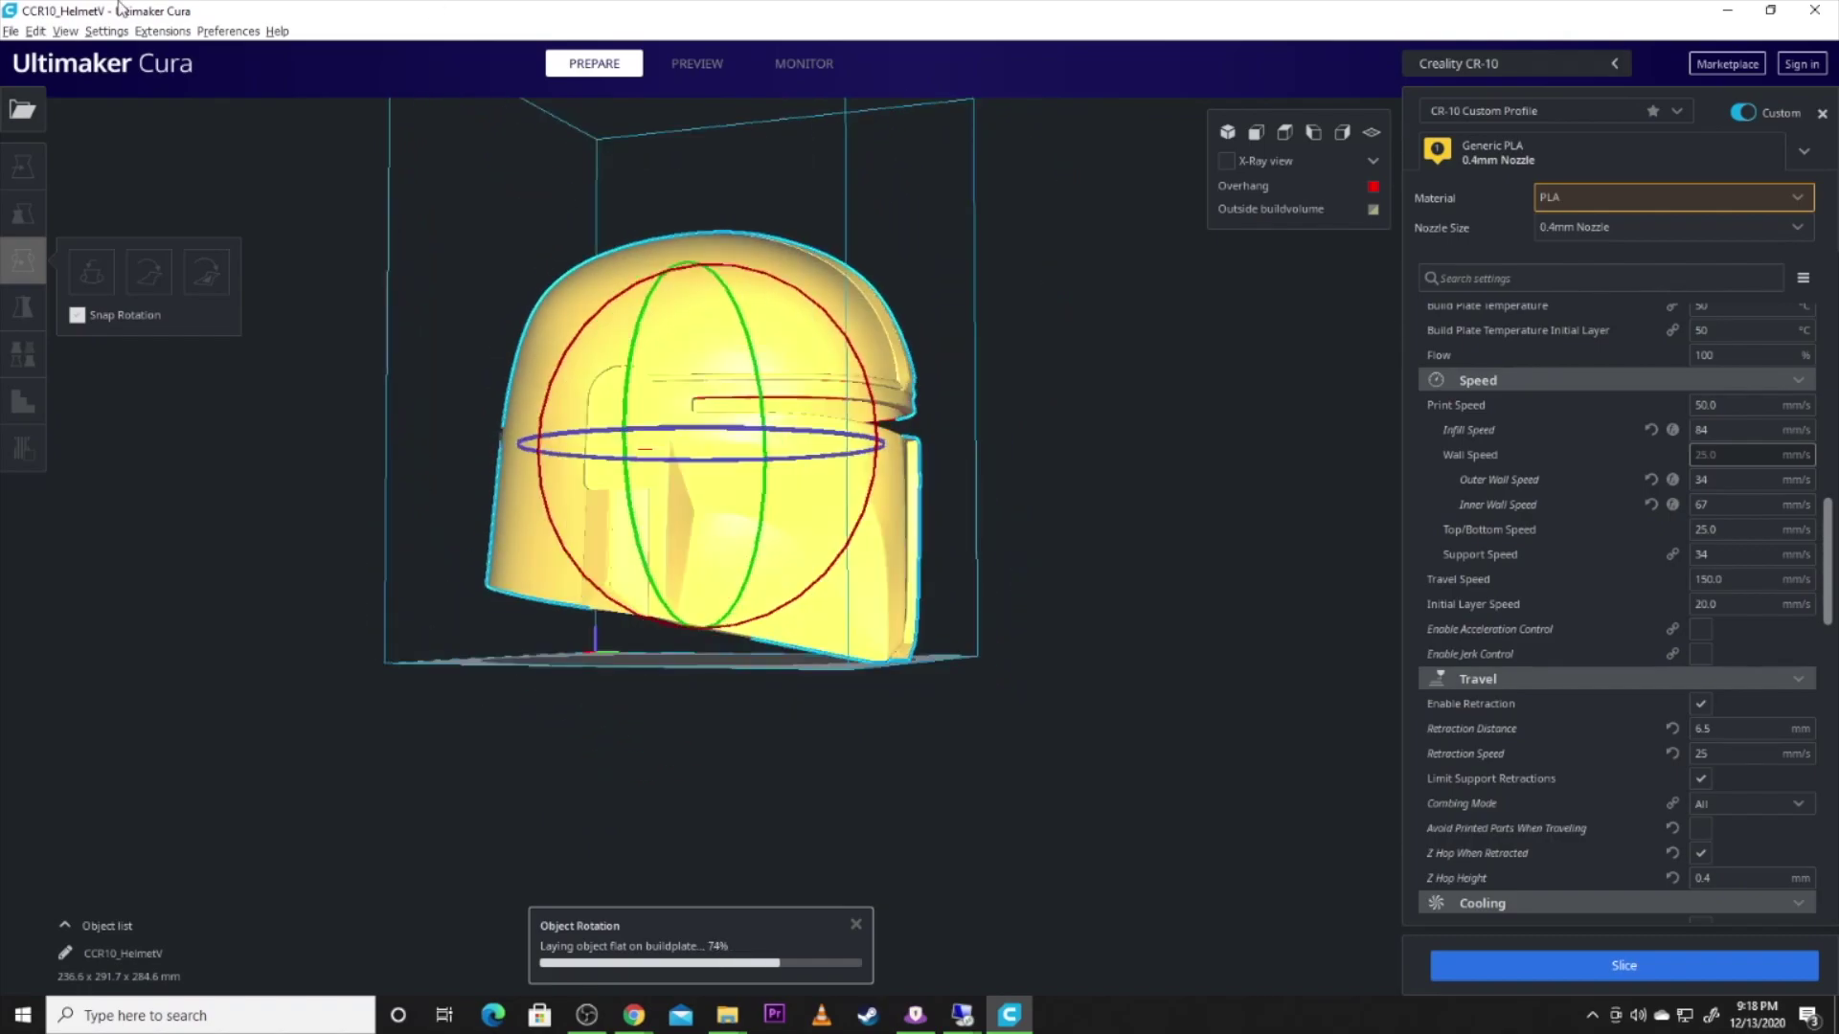
left_click(106, 31)
Set the camera to the Front position and zoom in on the helmet.
mouse_move(66, 31)
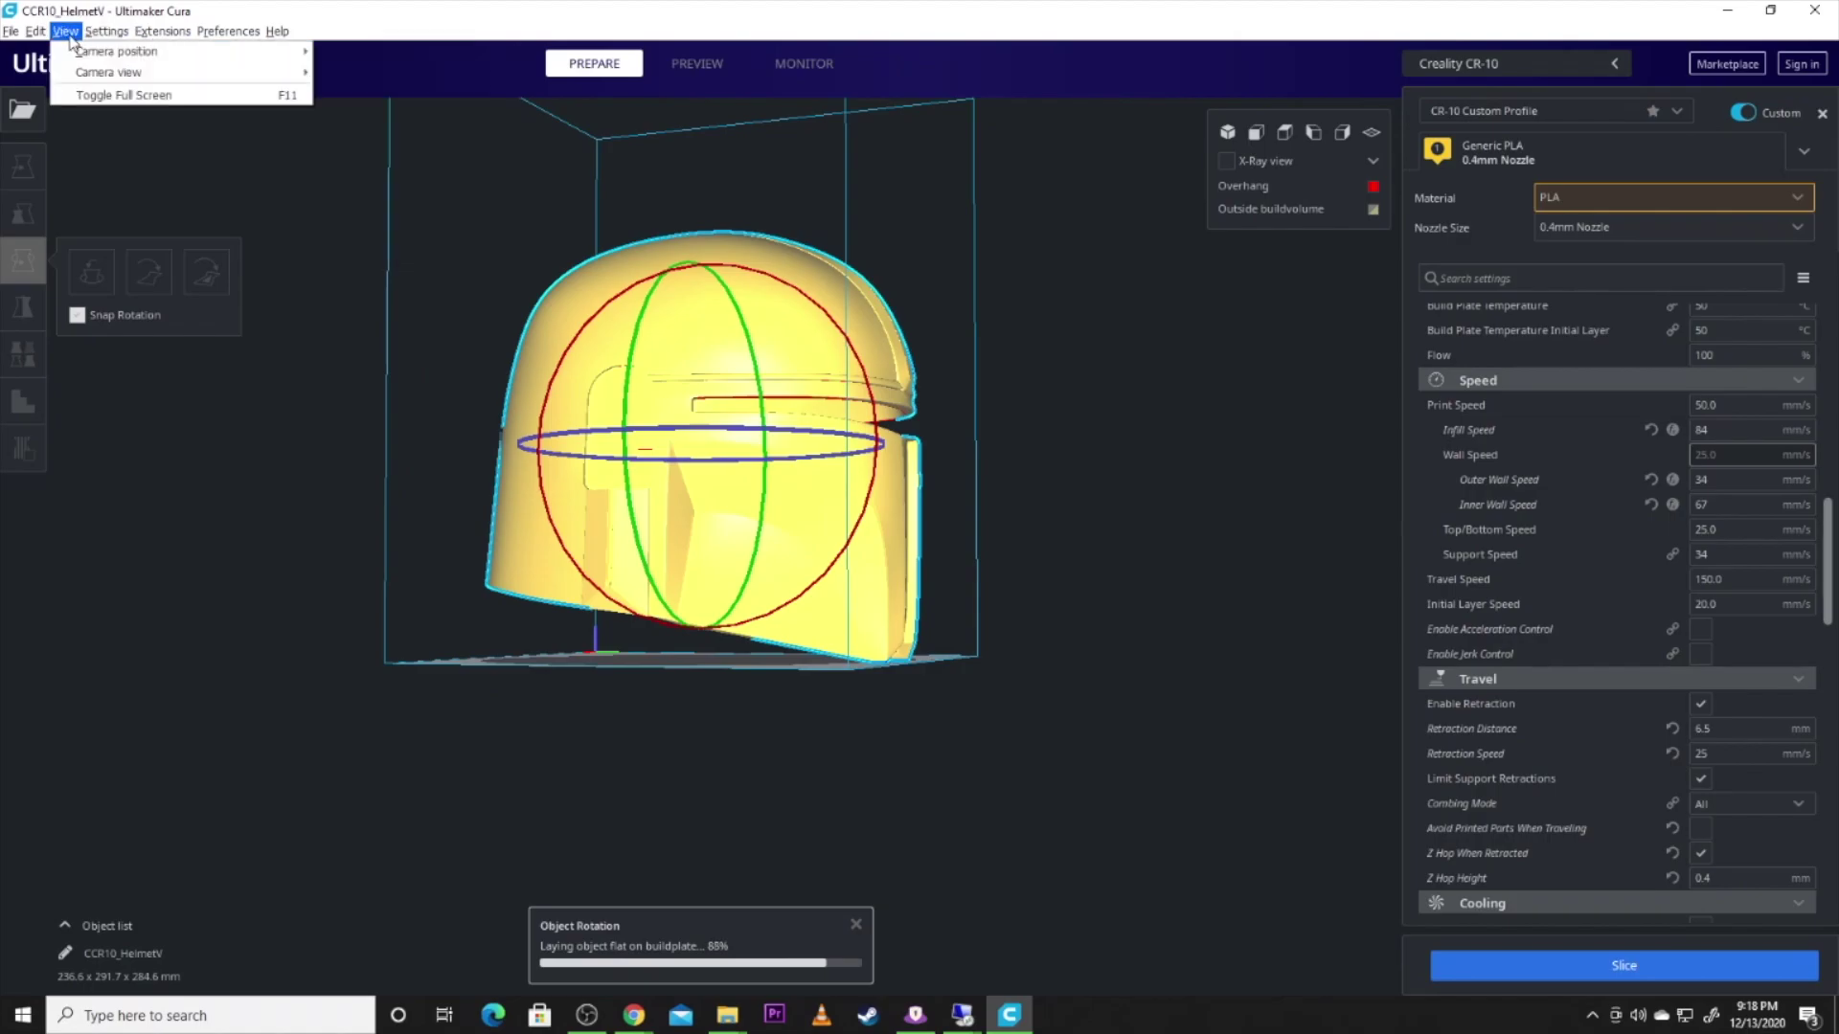
mouse_move(115, 51)
left_click(368, 79)
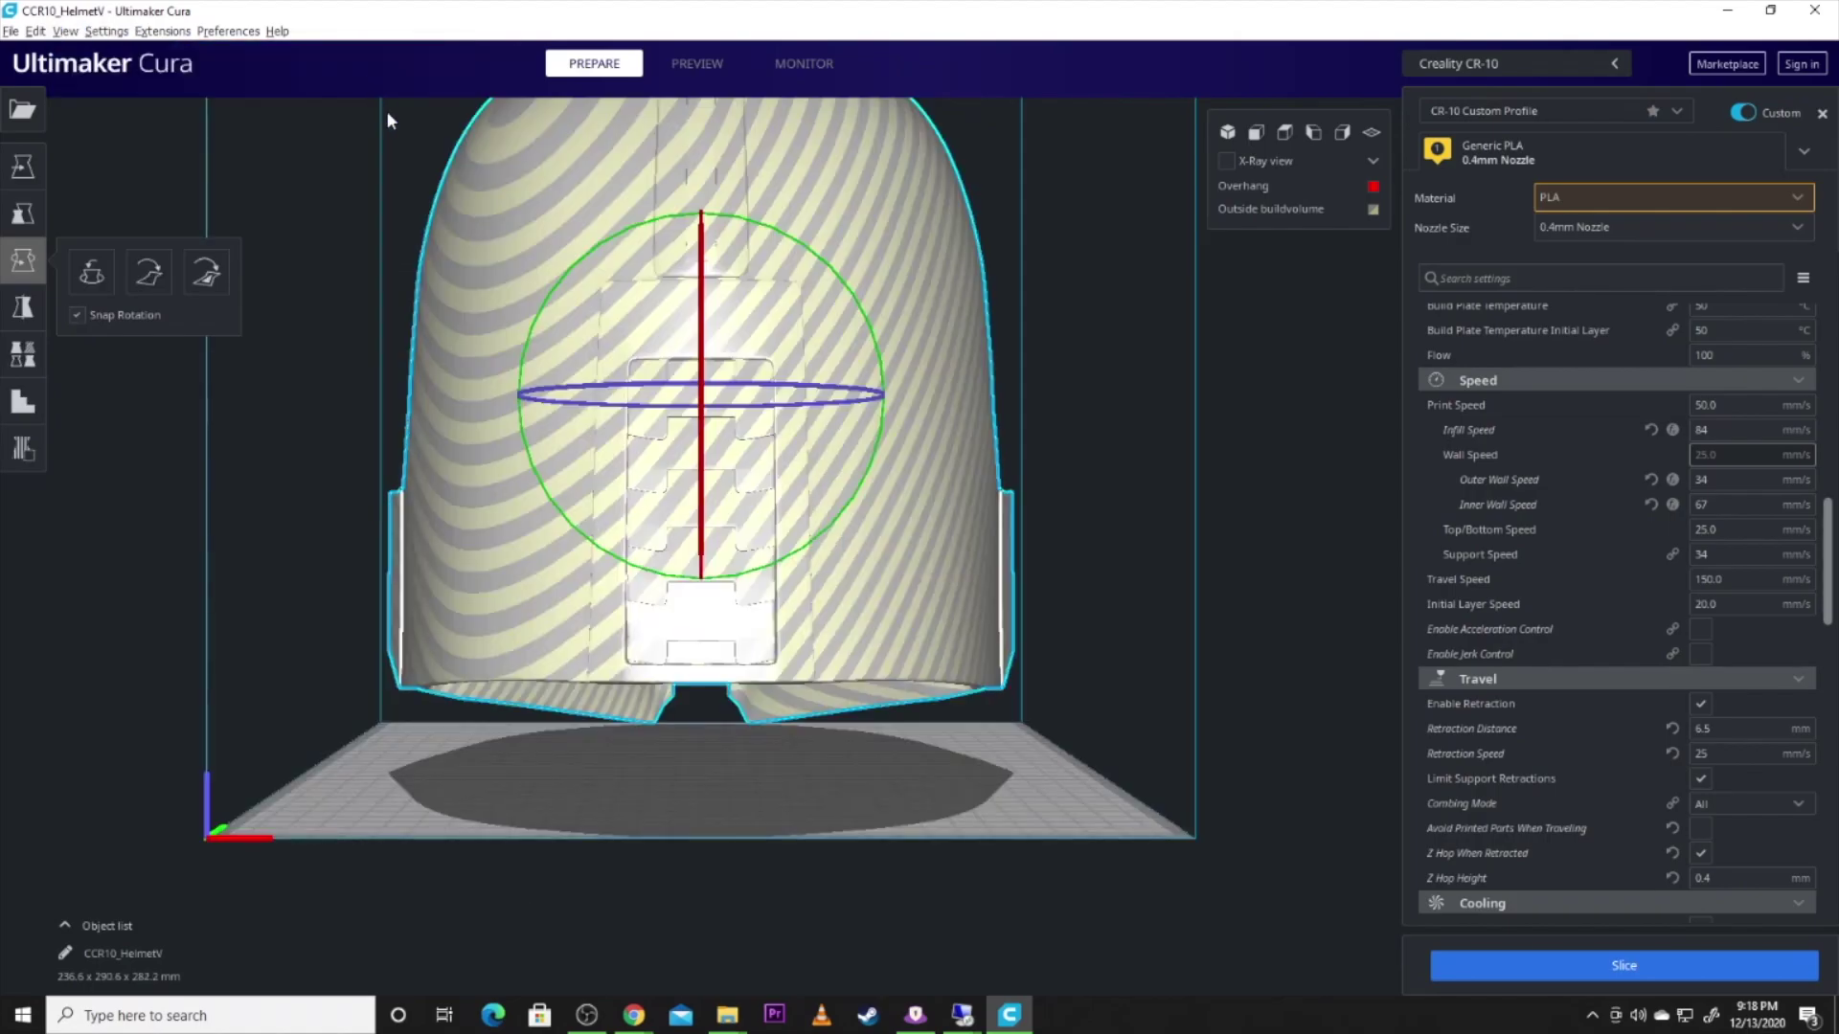
right_click_drag(400, 446, 814, 519)
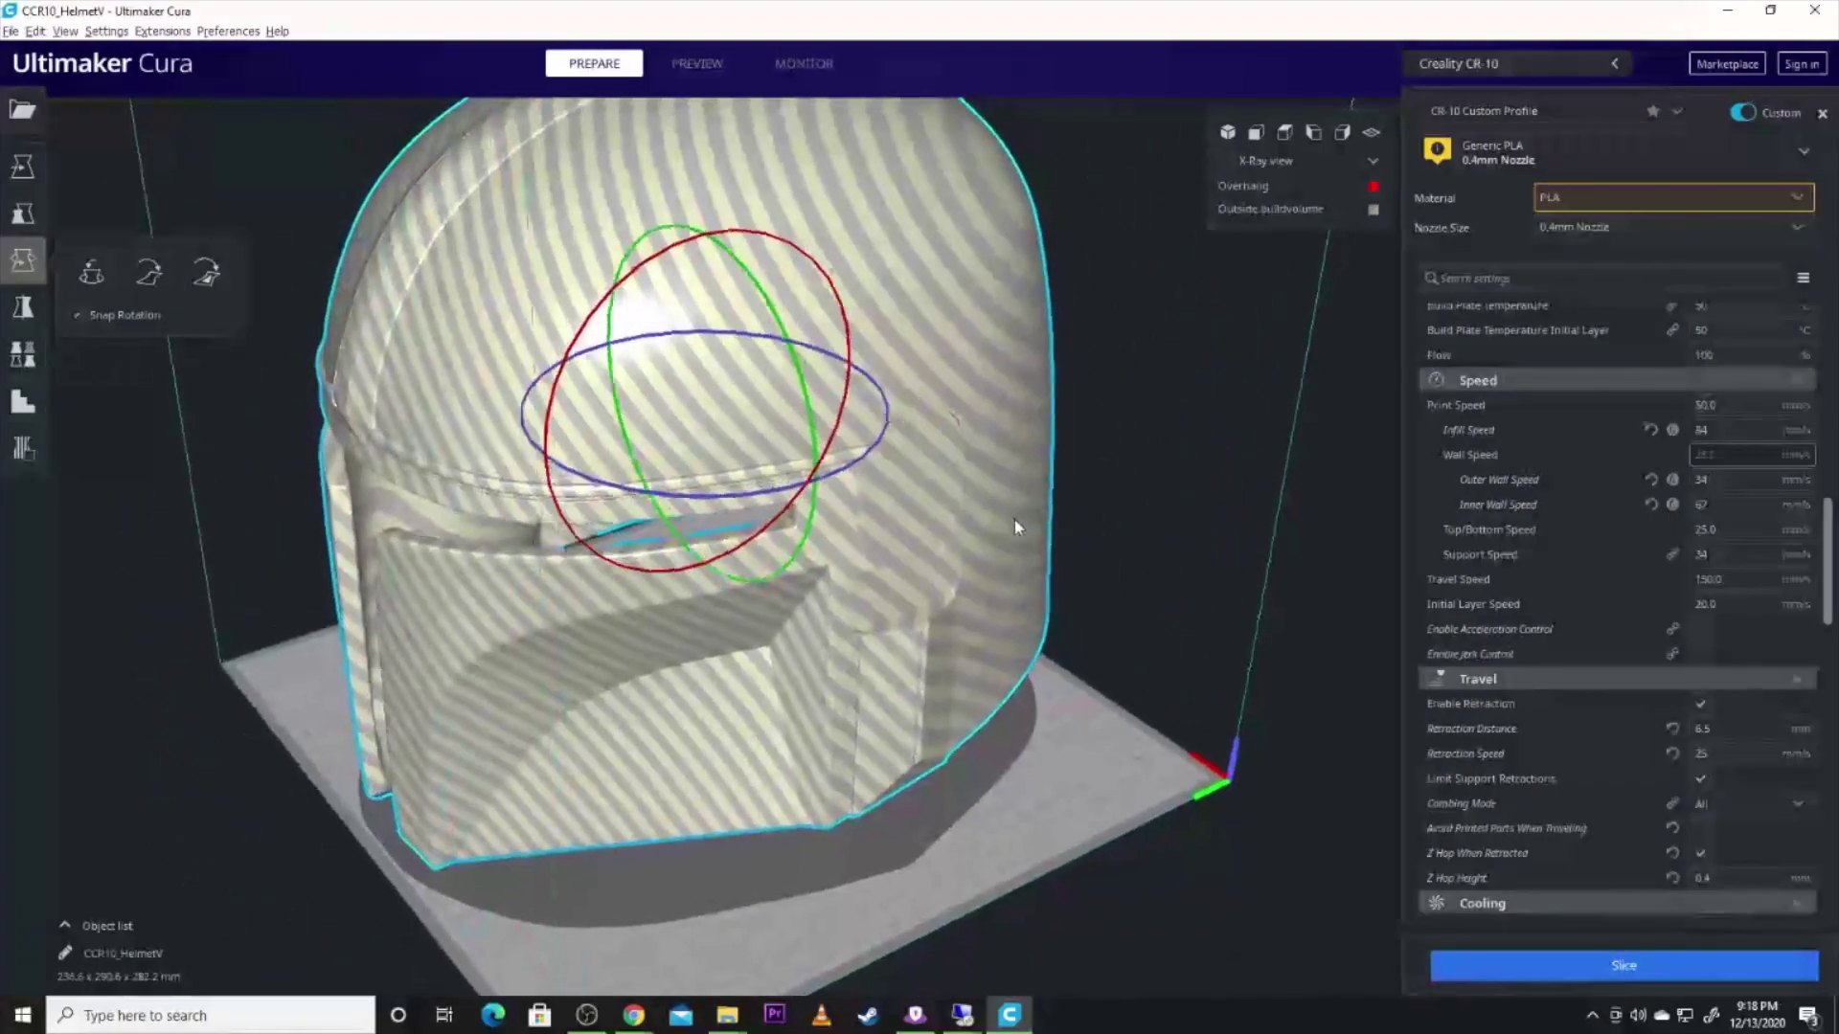
scroll(1017, 518, "down", 10)
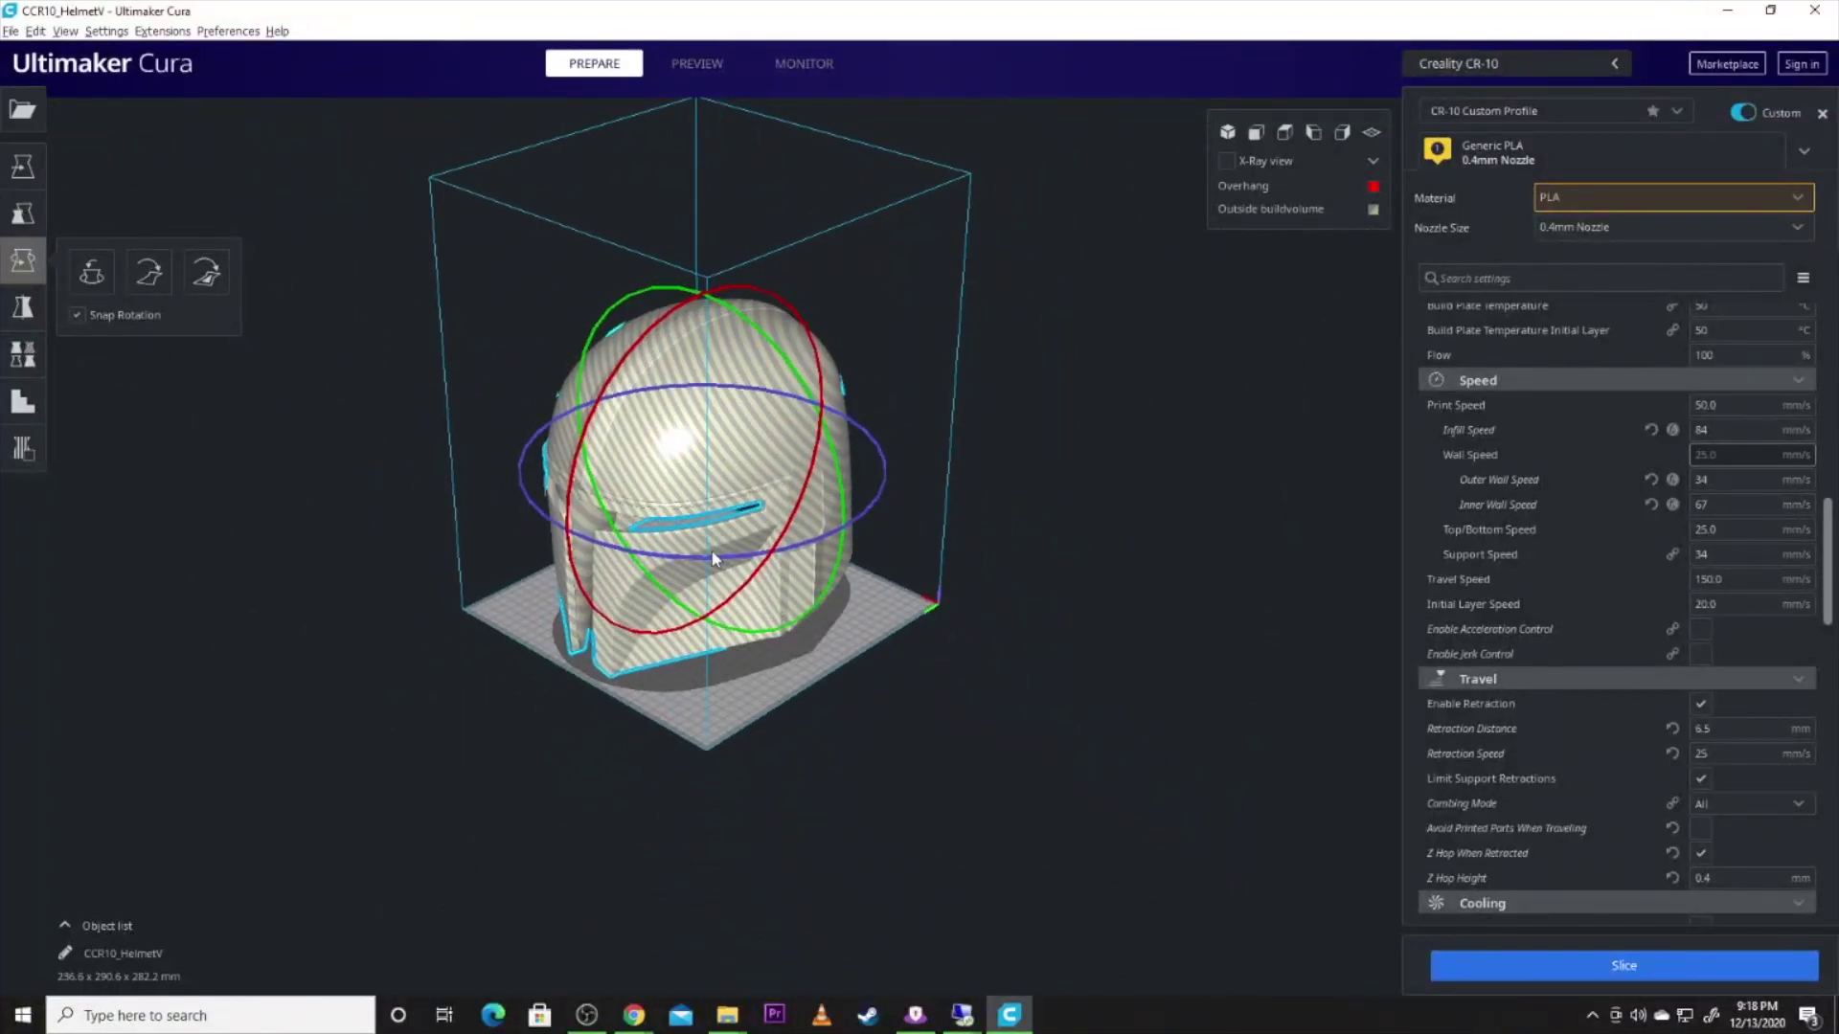
Spin the helmet 15° about its vertical axis and orbit around to inspect it.
left_click_drag(717, 557, 846, 522)
left_click(436, 572)
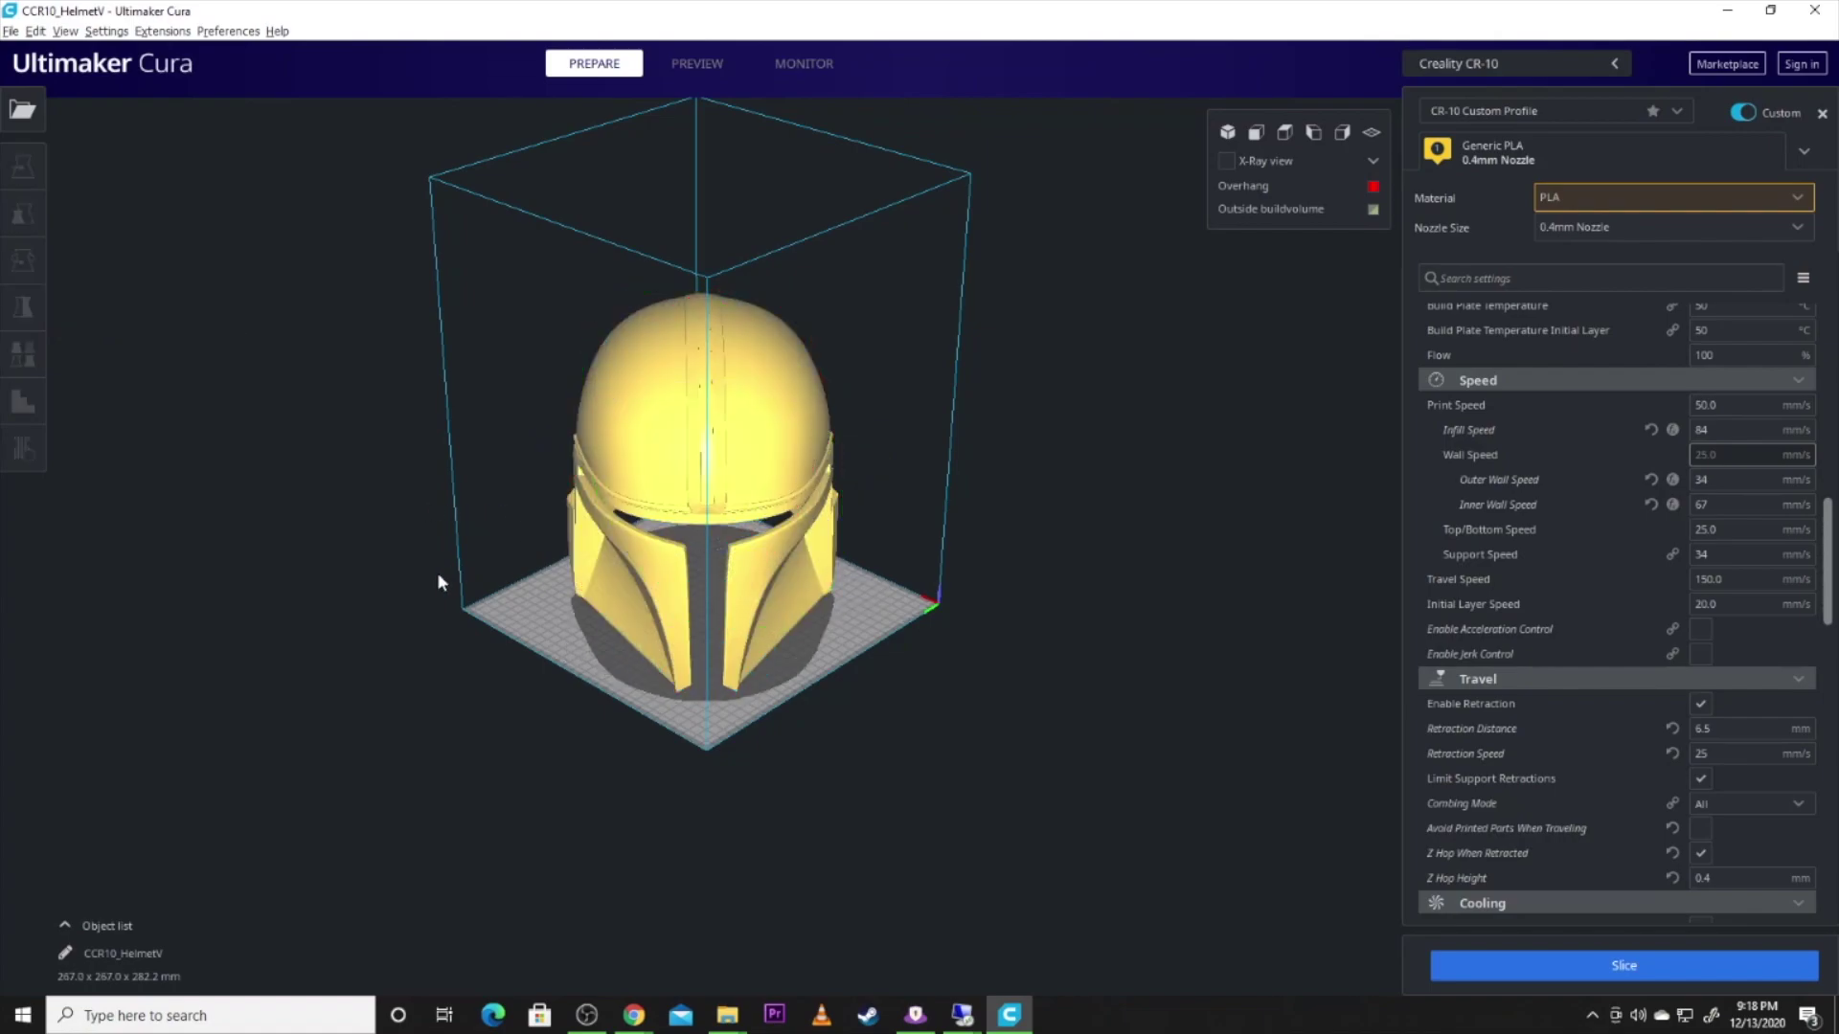
right_click_drag(437, 572, 803, 617)
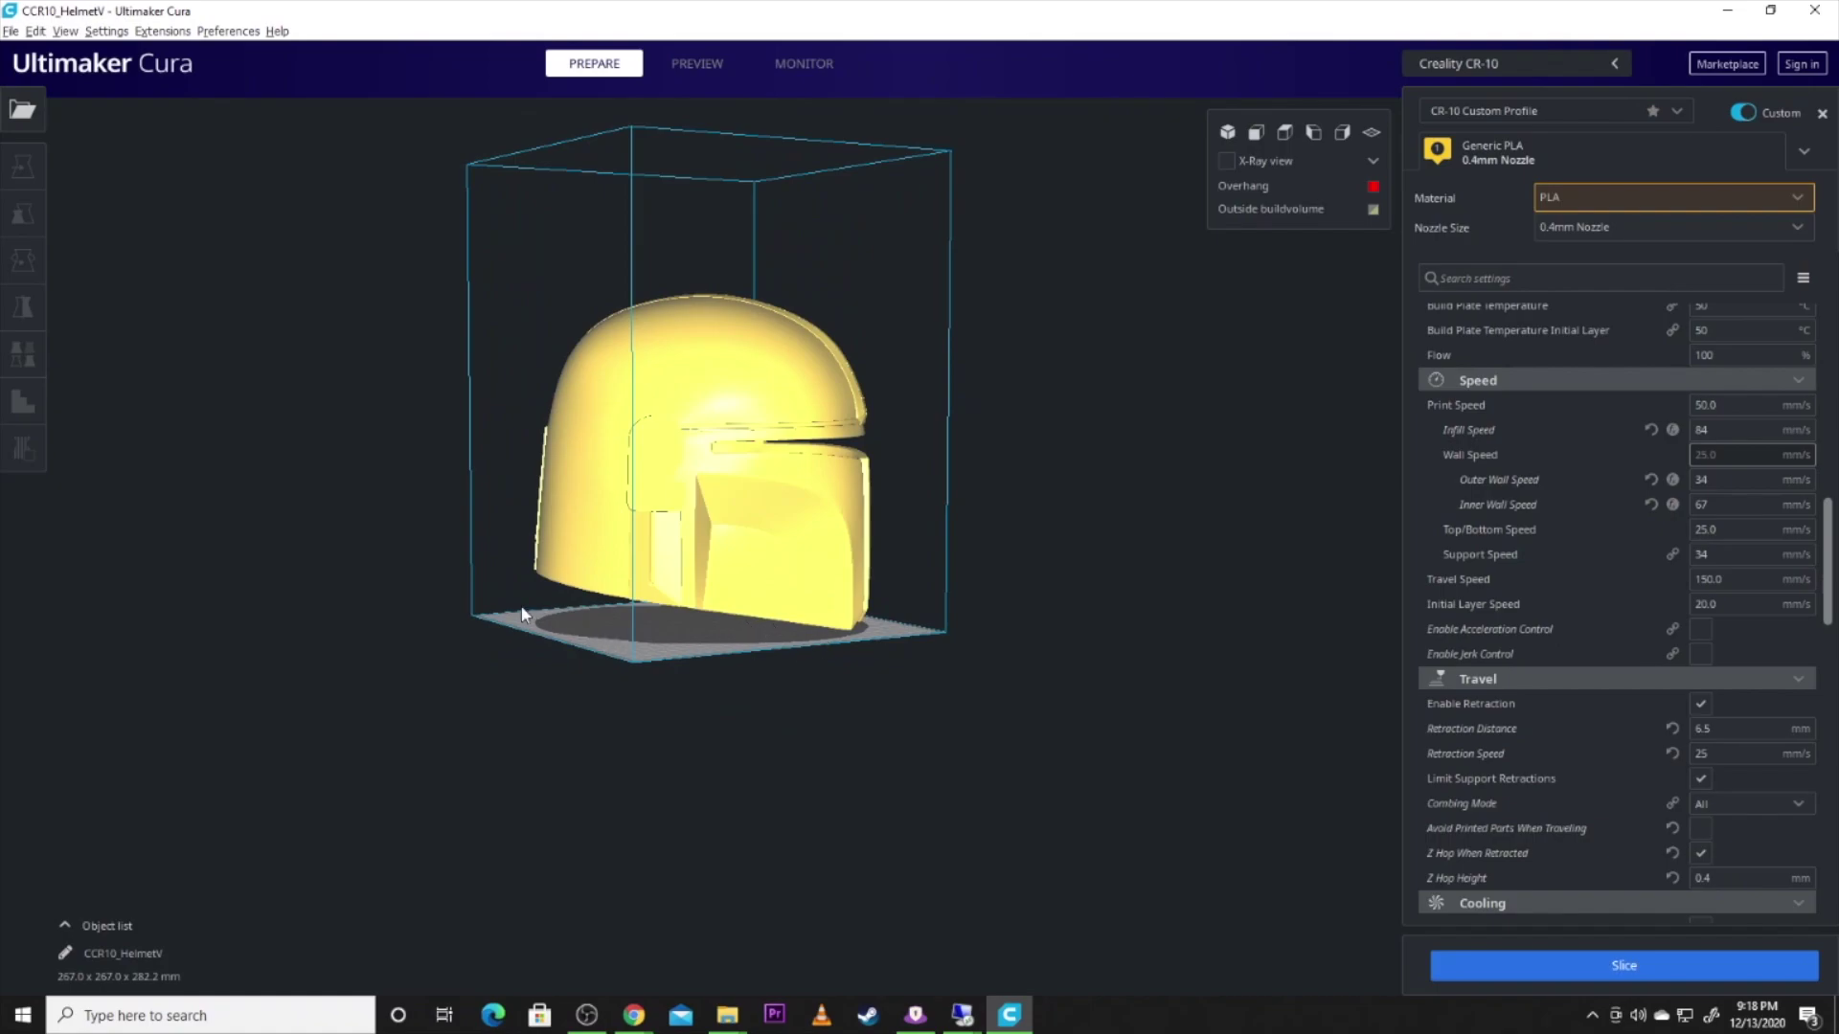
right_click_drag(556, 538, 686, 465)
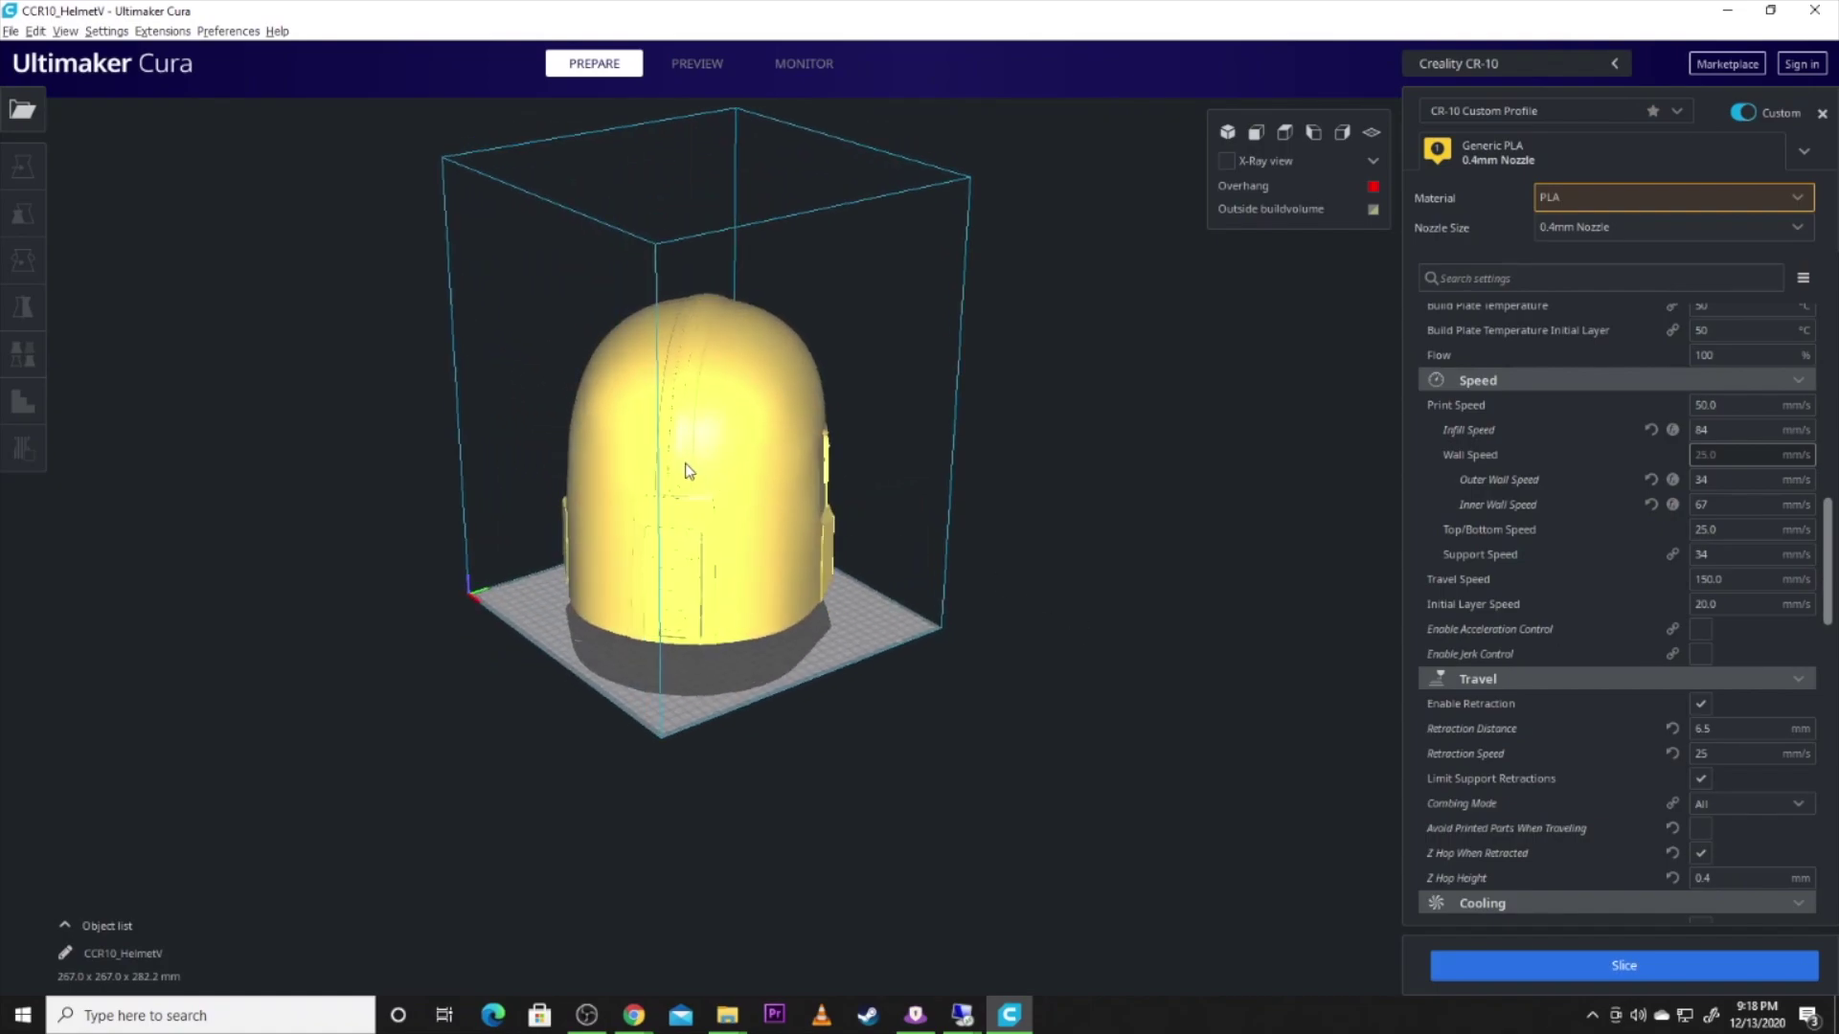
left_click(636, 457)
right_click_drag(638, 403, 891, 354)
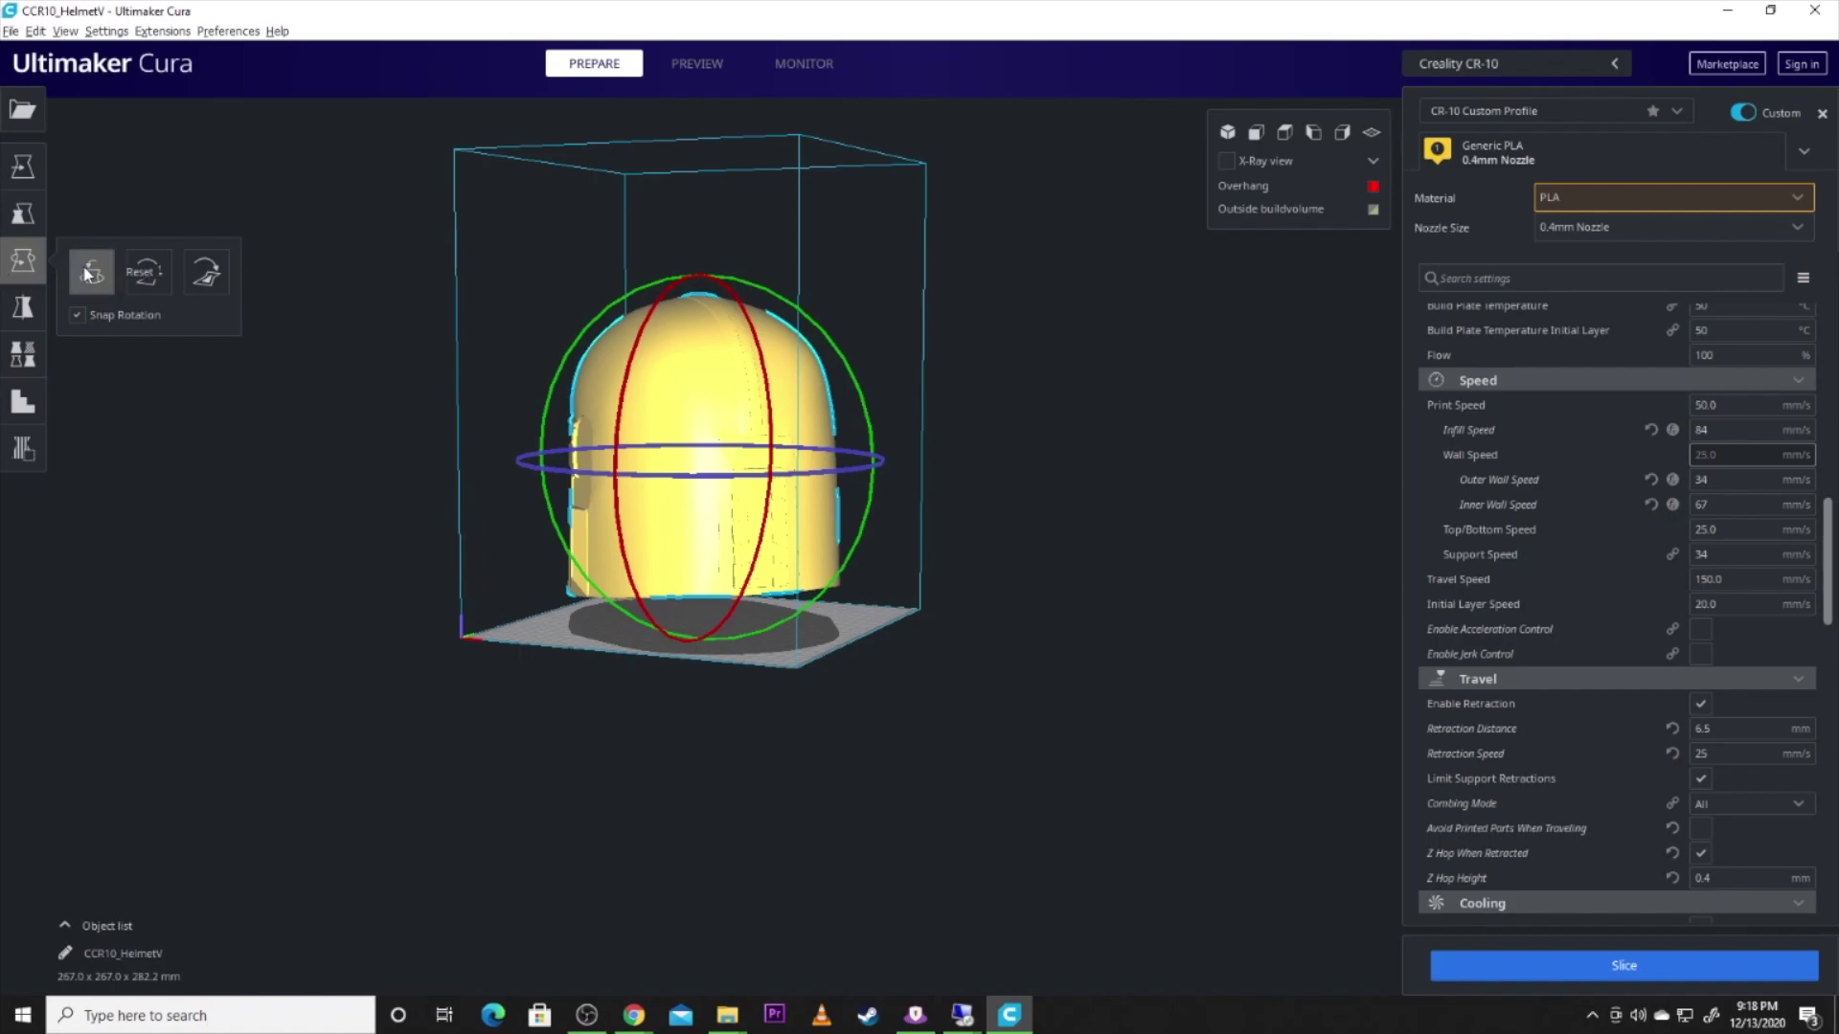
Turn on 'Select face to align to the build plate' and orbit around the helmet.
left_click(204, 275)
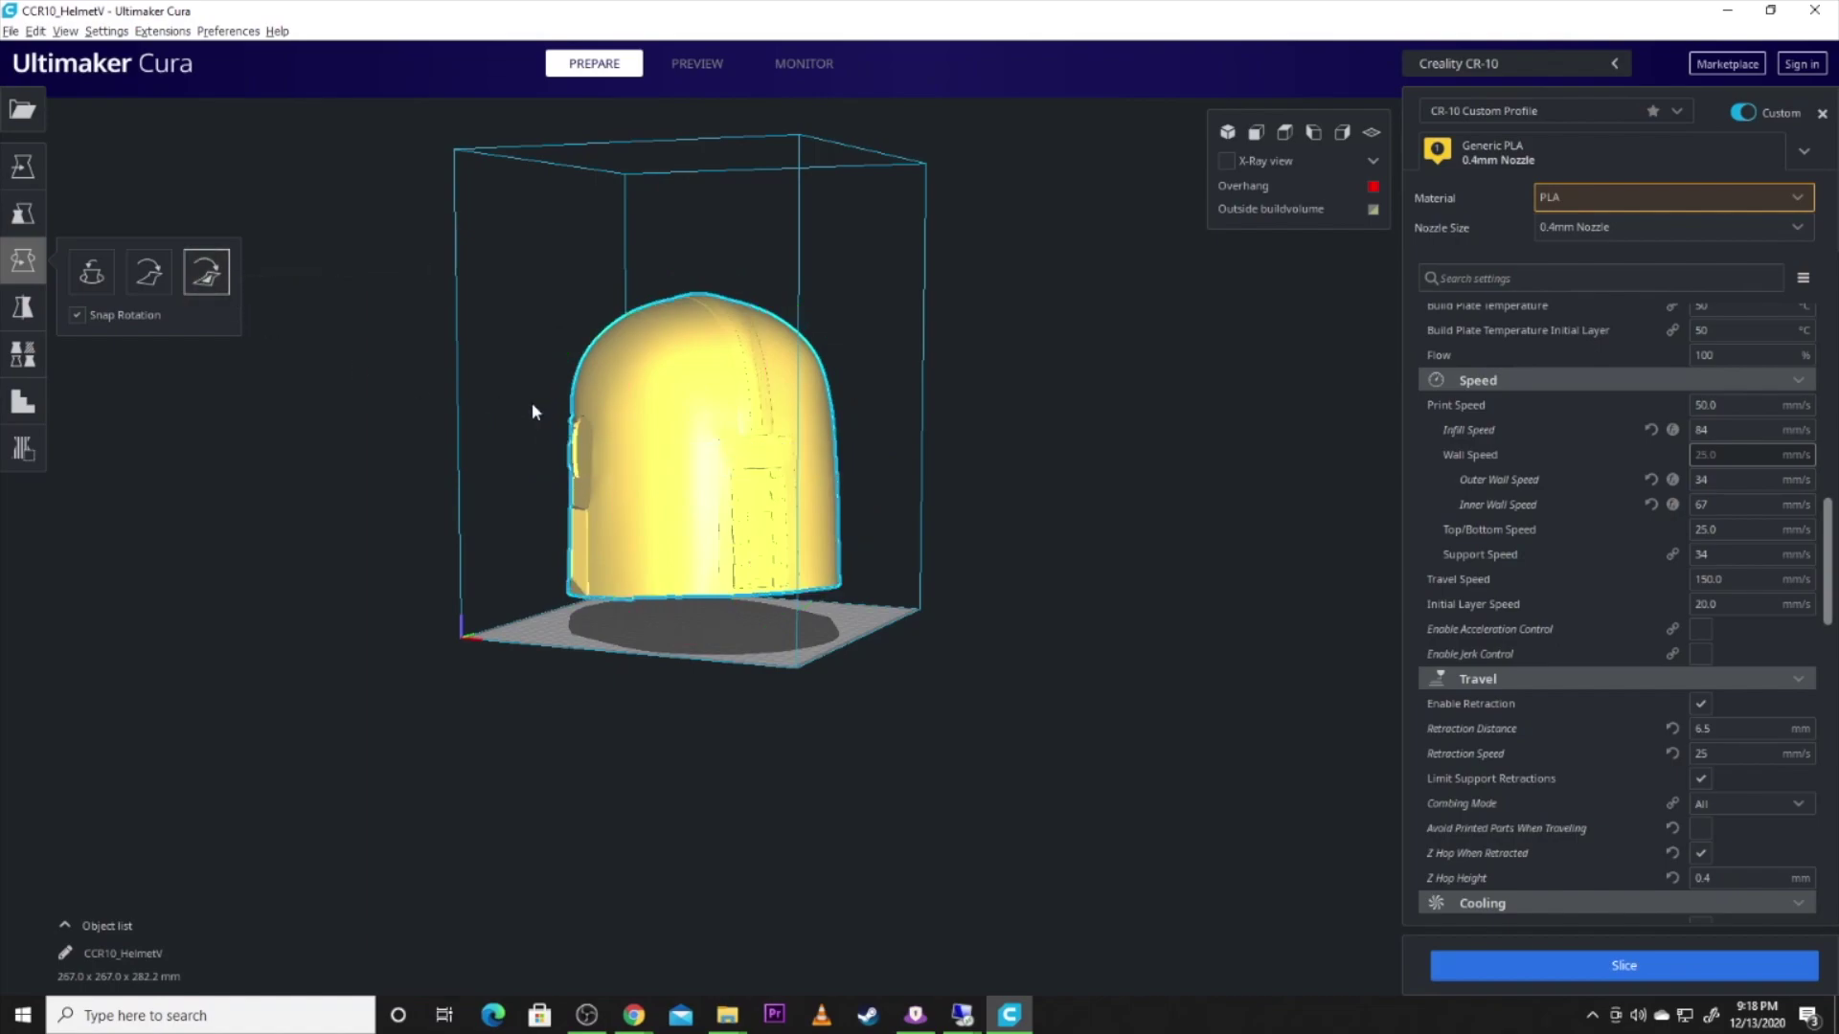
right_click_drag(578, 422, 540, 596)
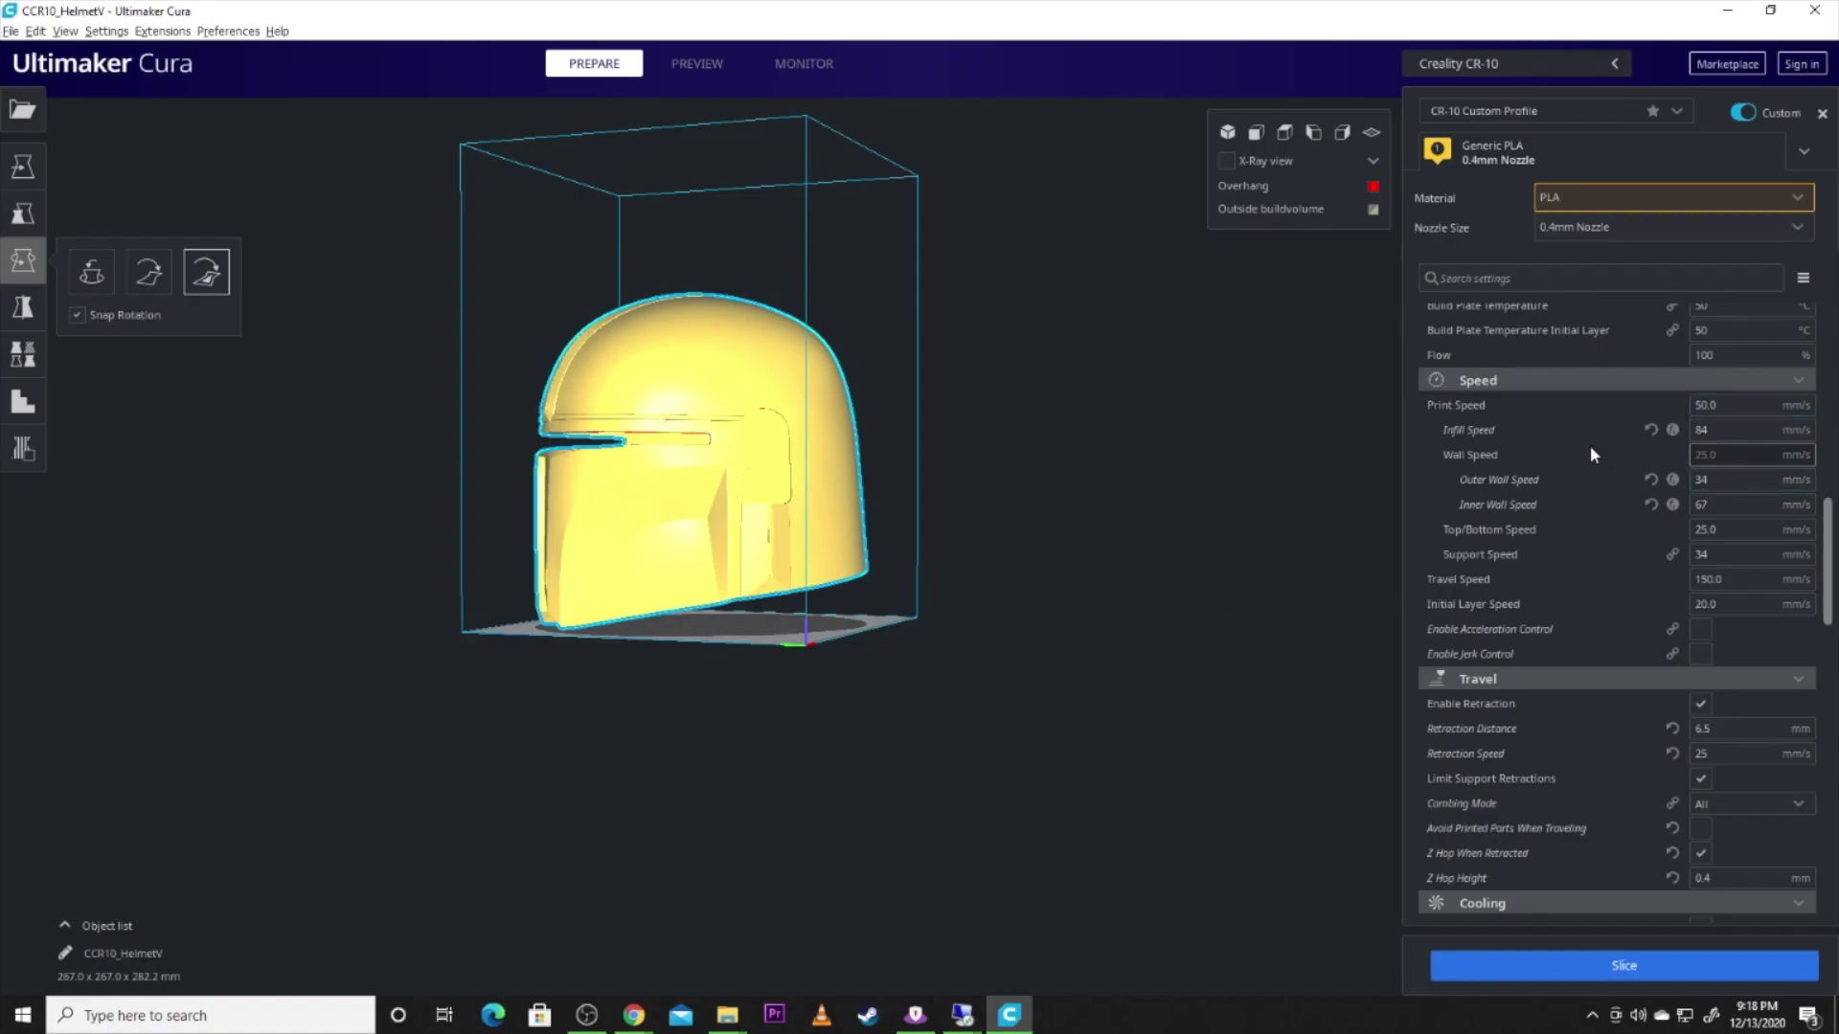
scroll(1605, 481, "up", 15)
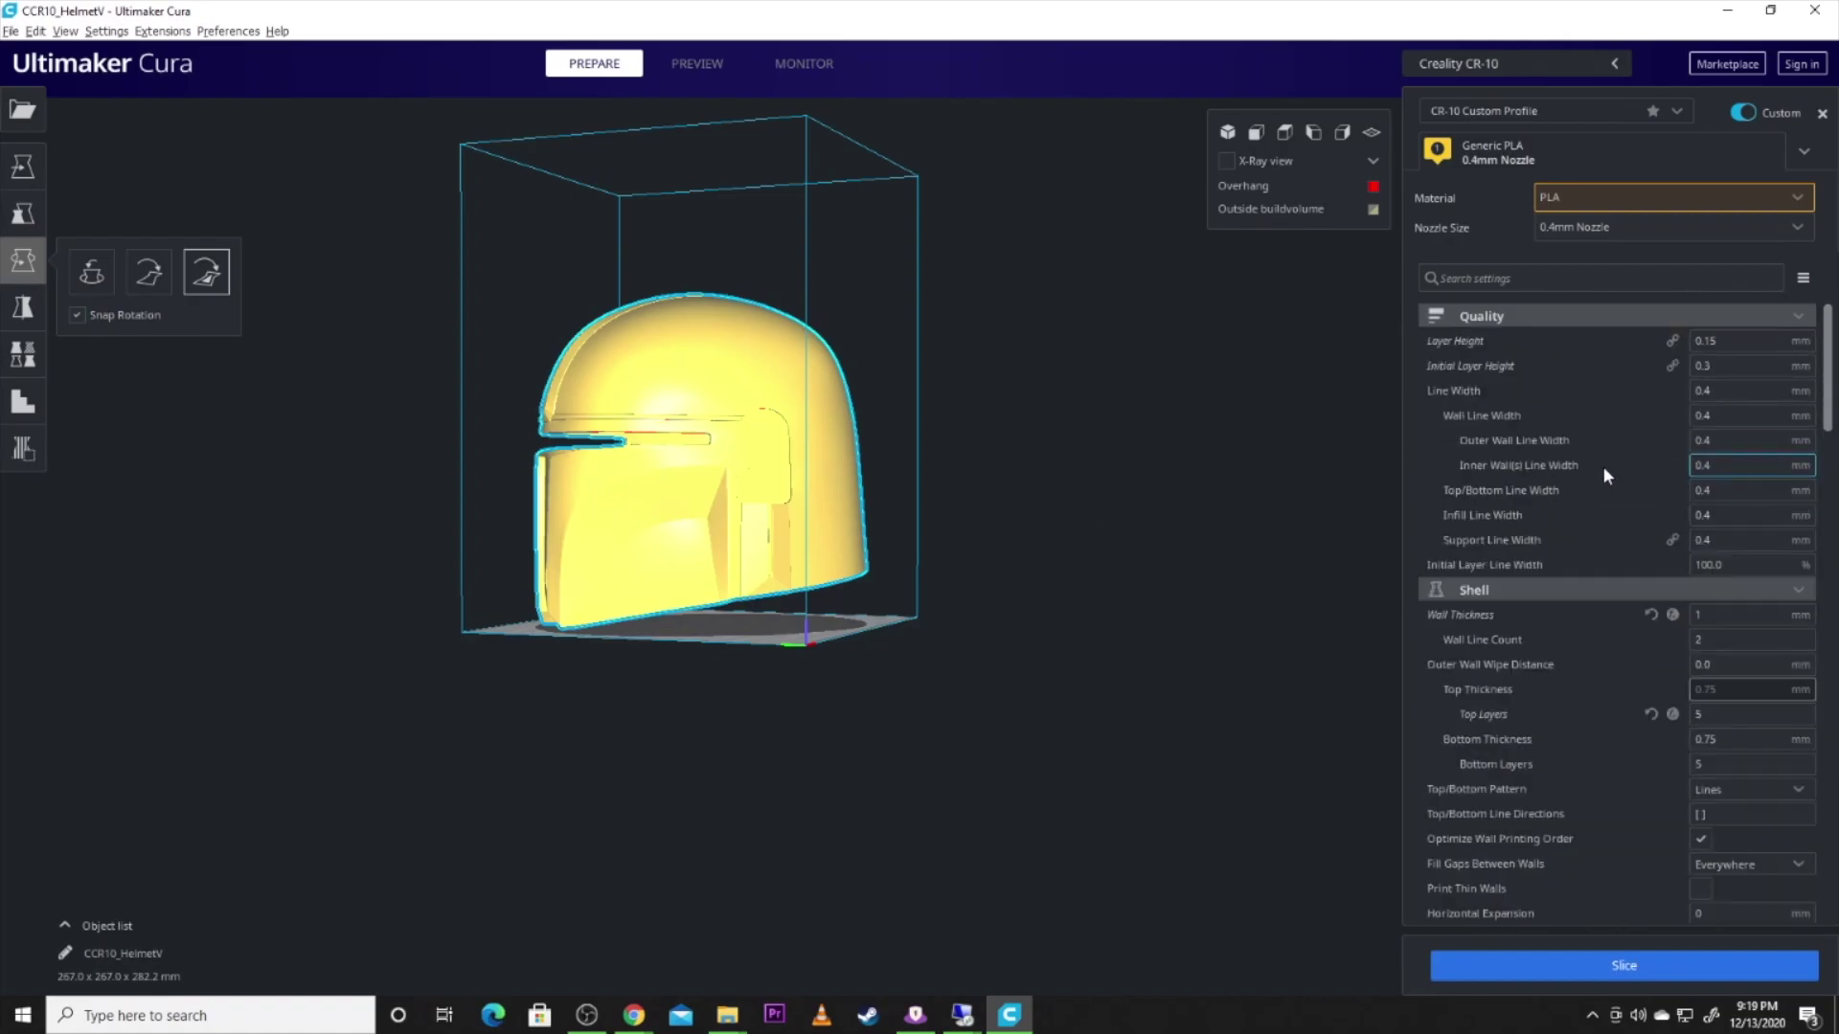
scroll(1595, 462, "down", 10)
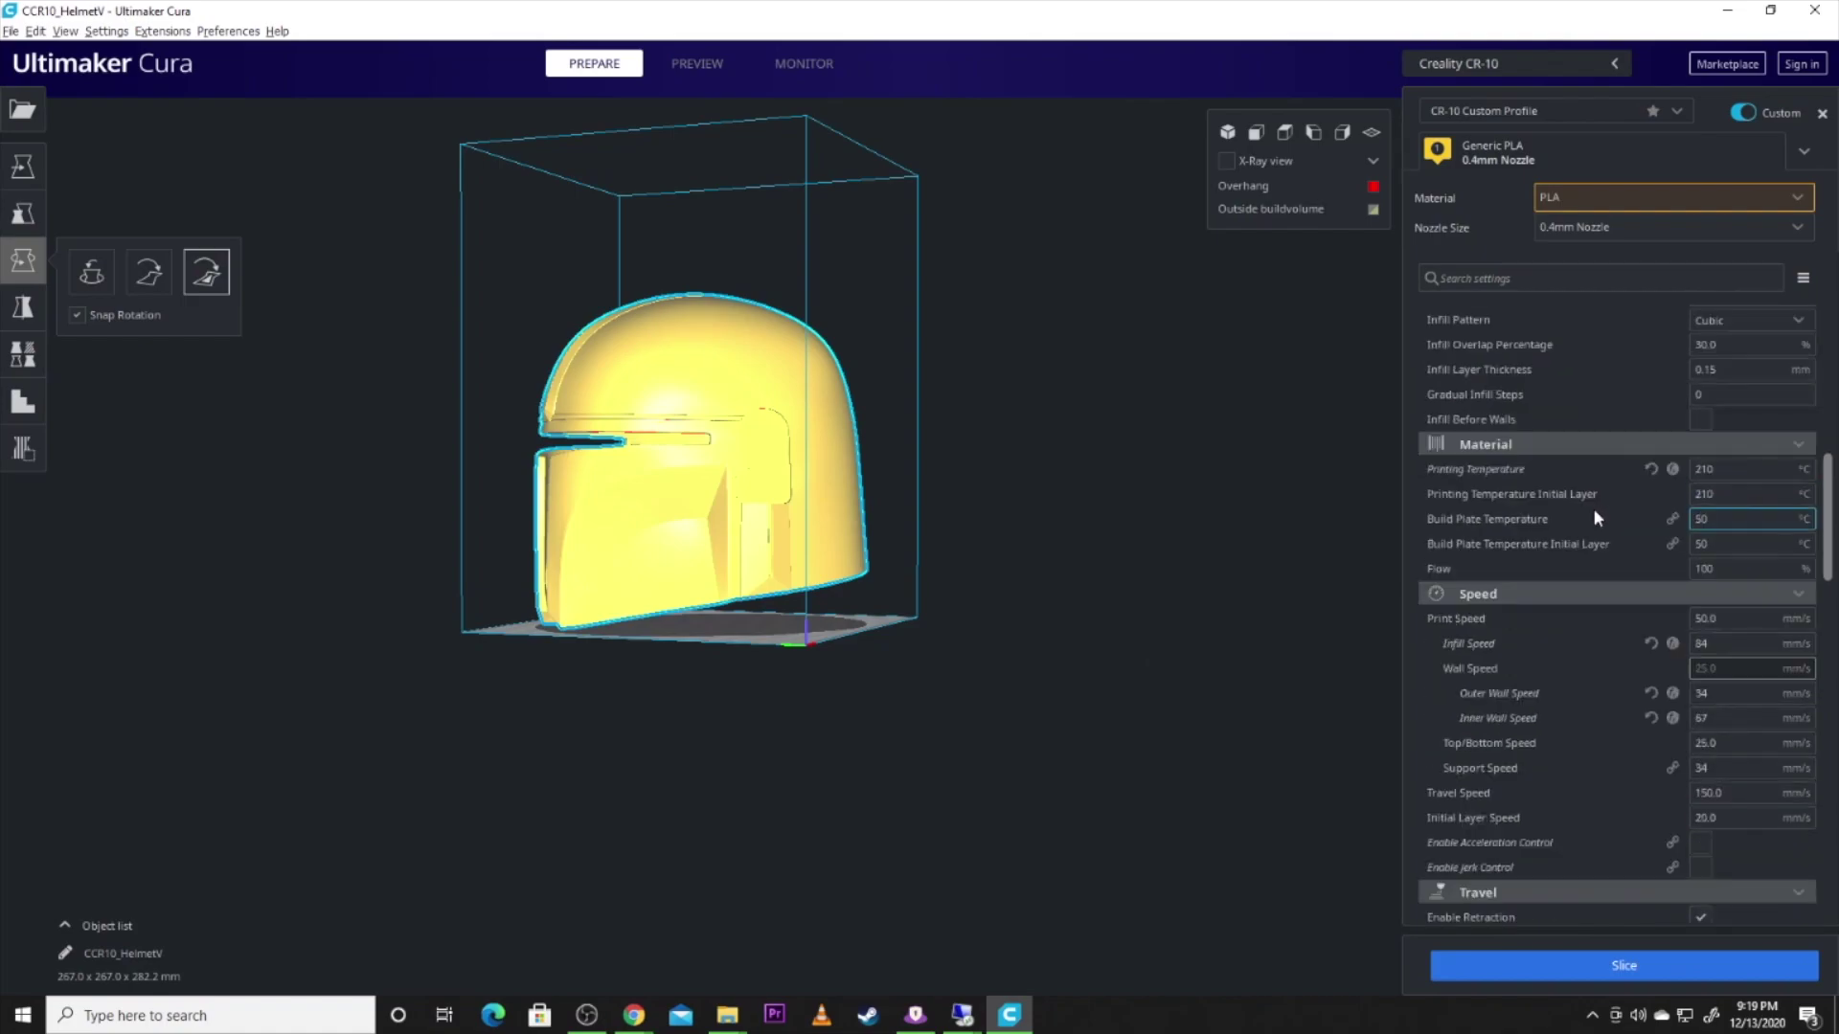
scroll(1597, 518, "down", 6)
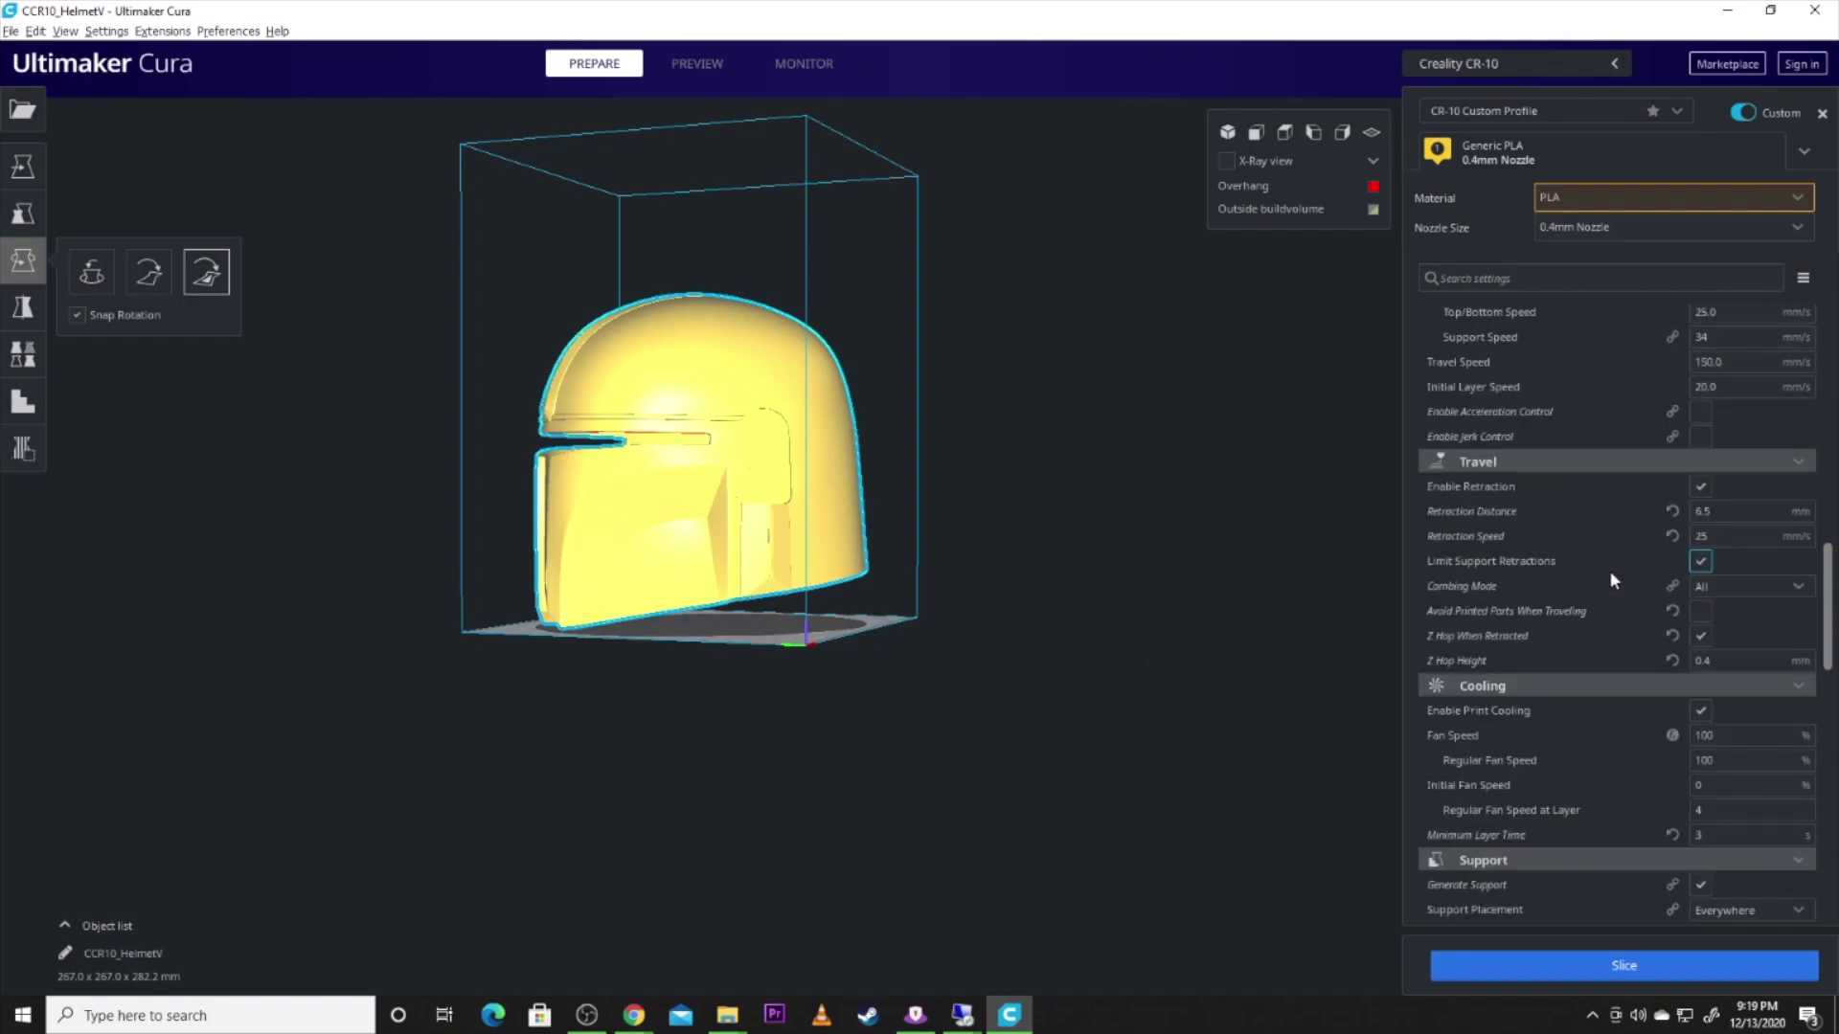
scroll(1605, 657, "down", 3)
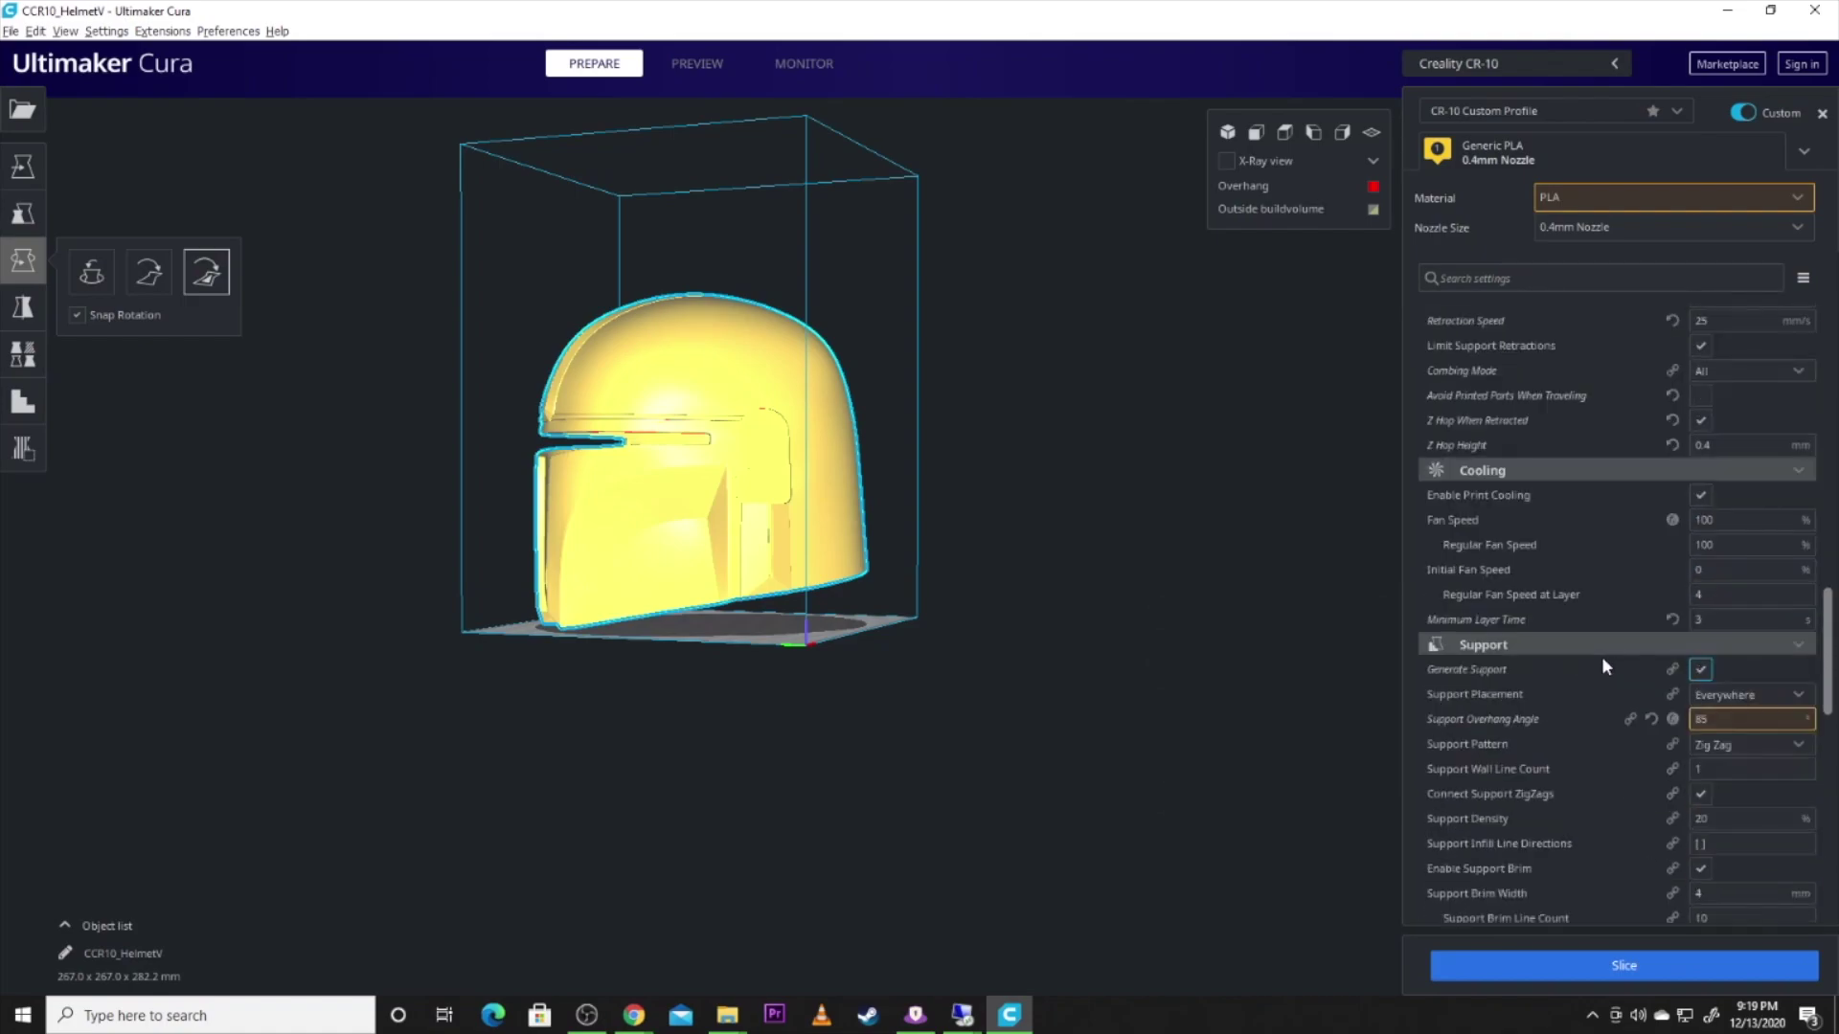
scroll(1653, 631, "up", 9)
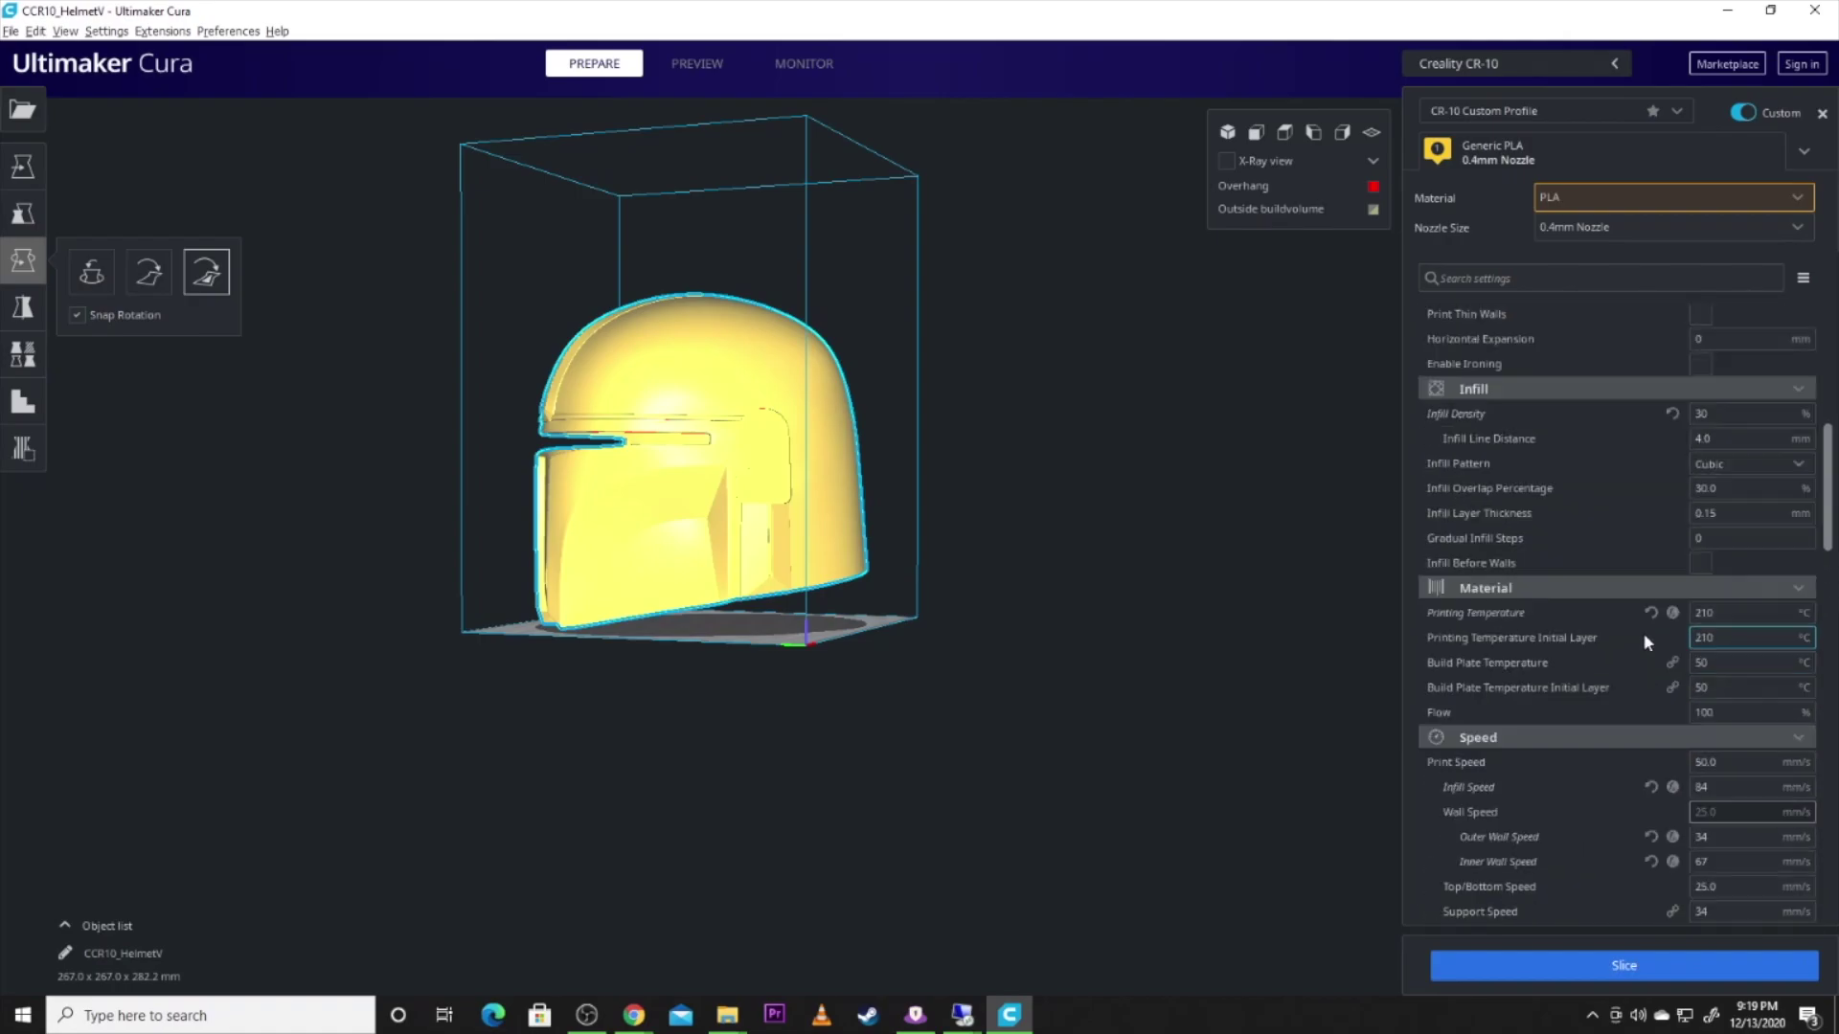
scroll(1644, 601, "up", 3)
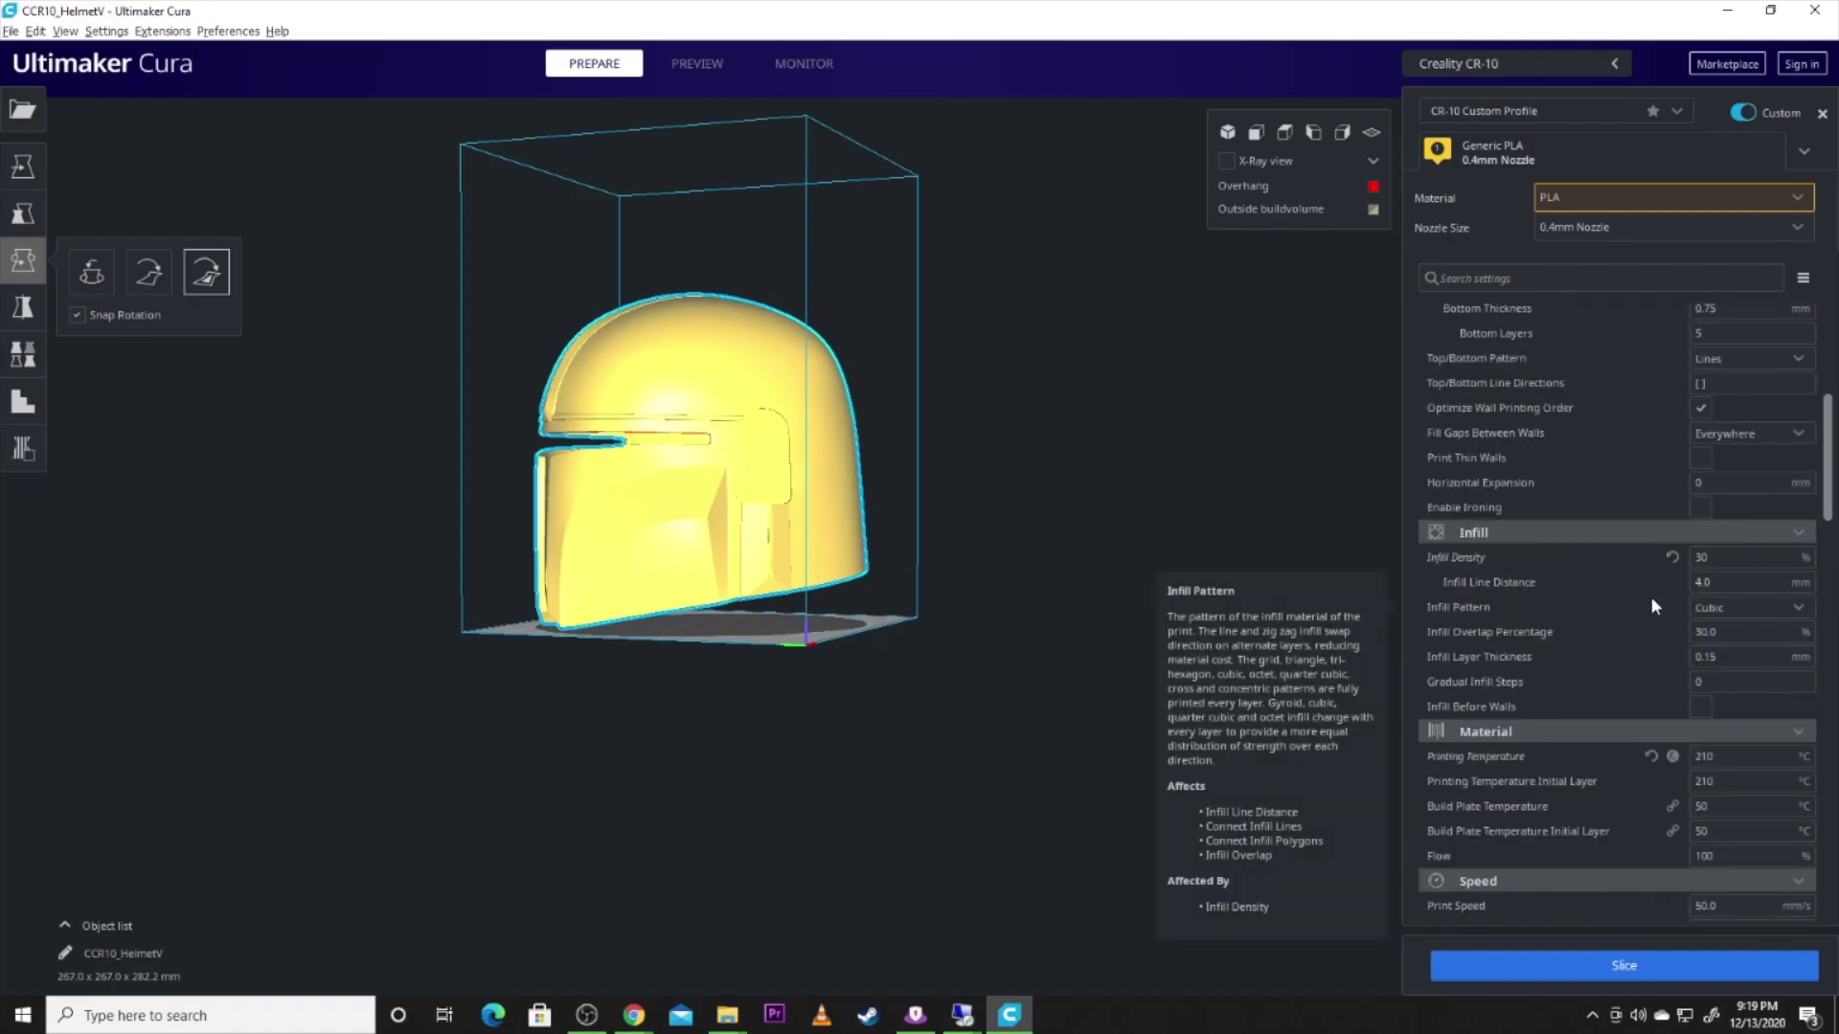
scroll(1628, 656, "up", 9)
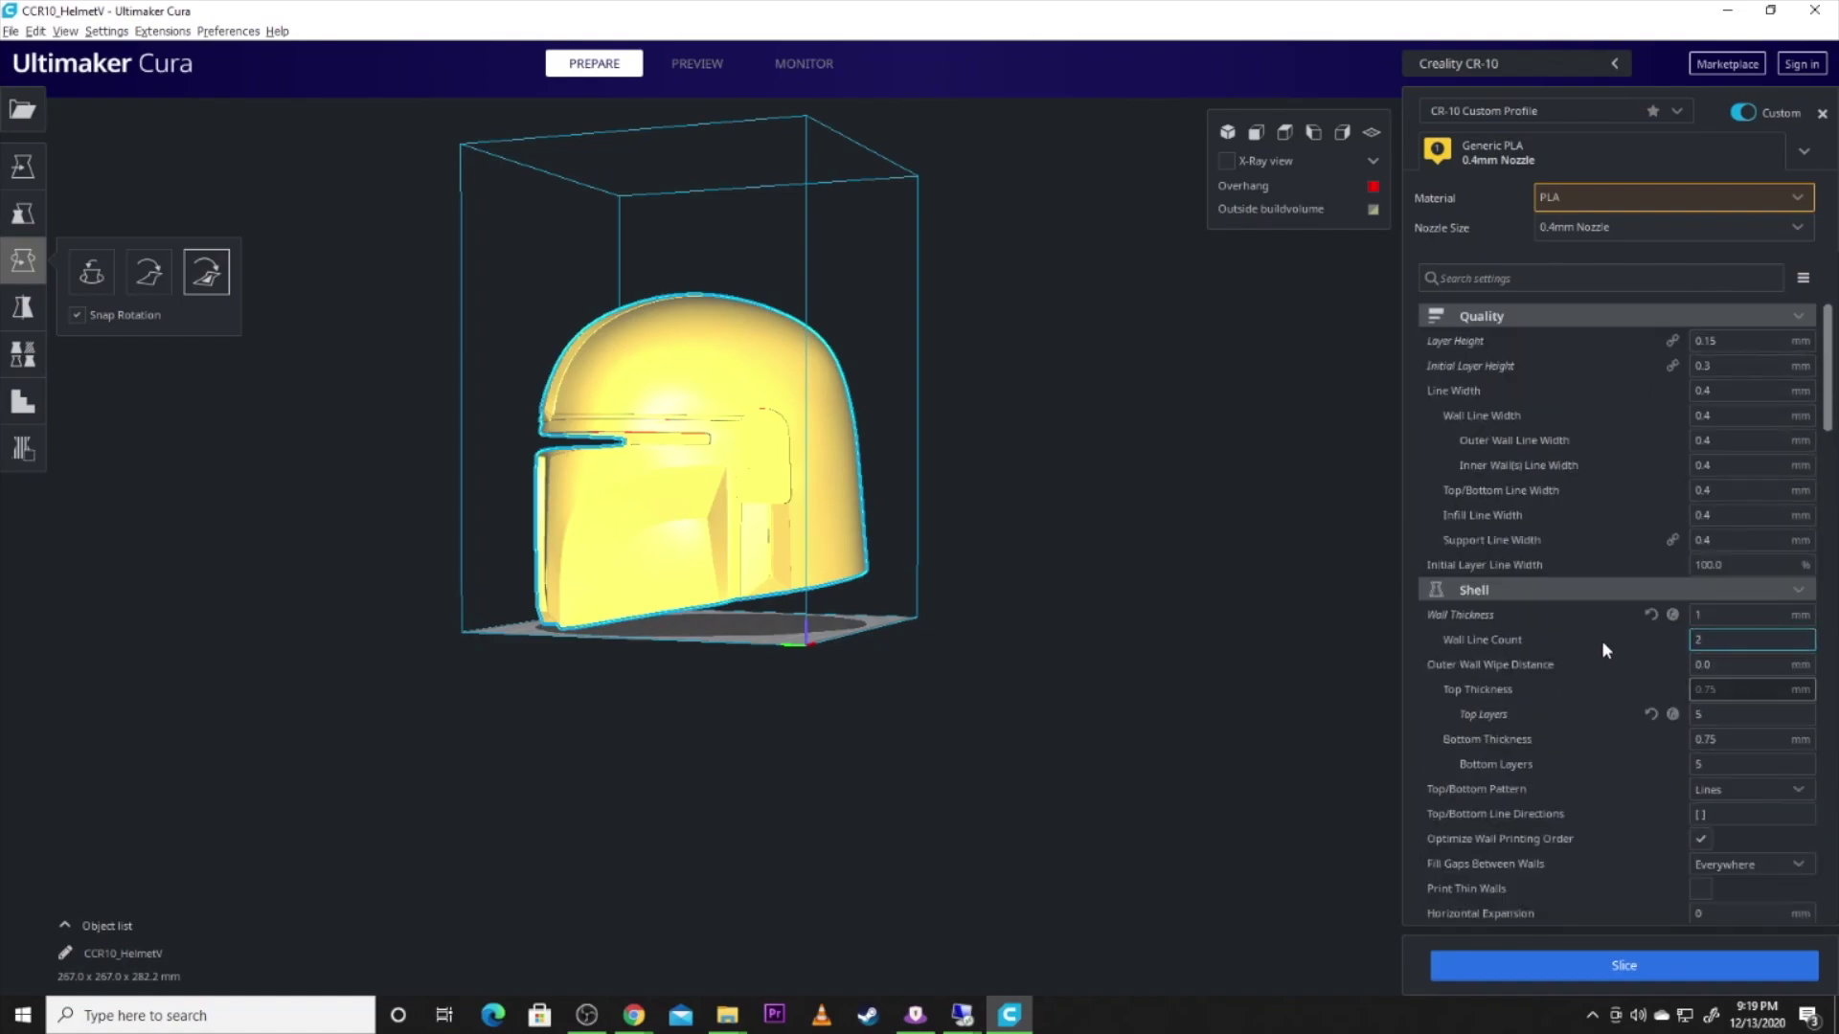
scroll(1699, 480, "down", 3)
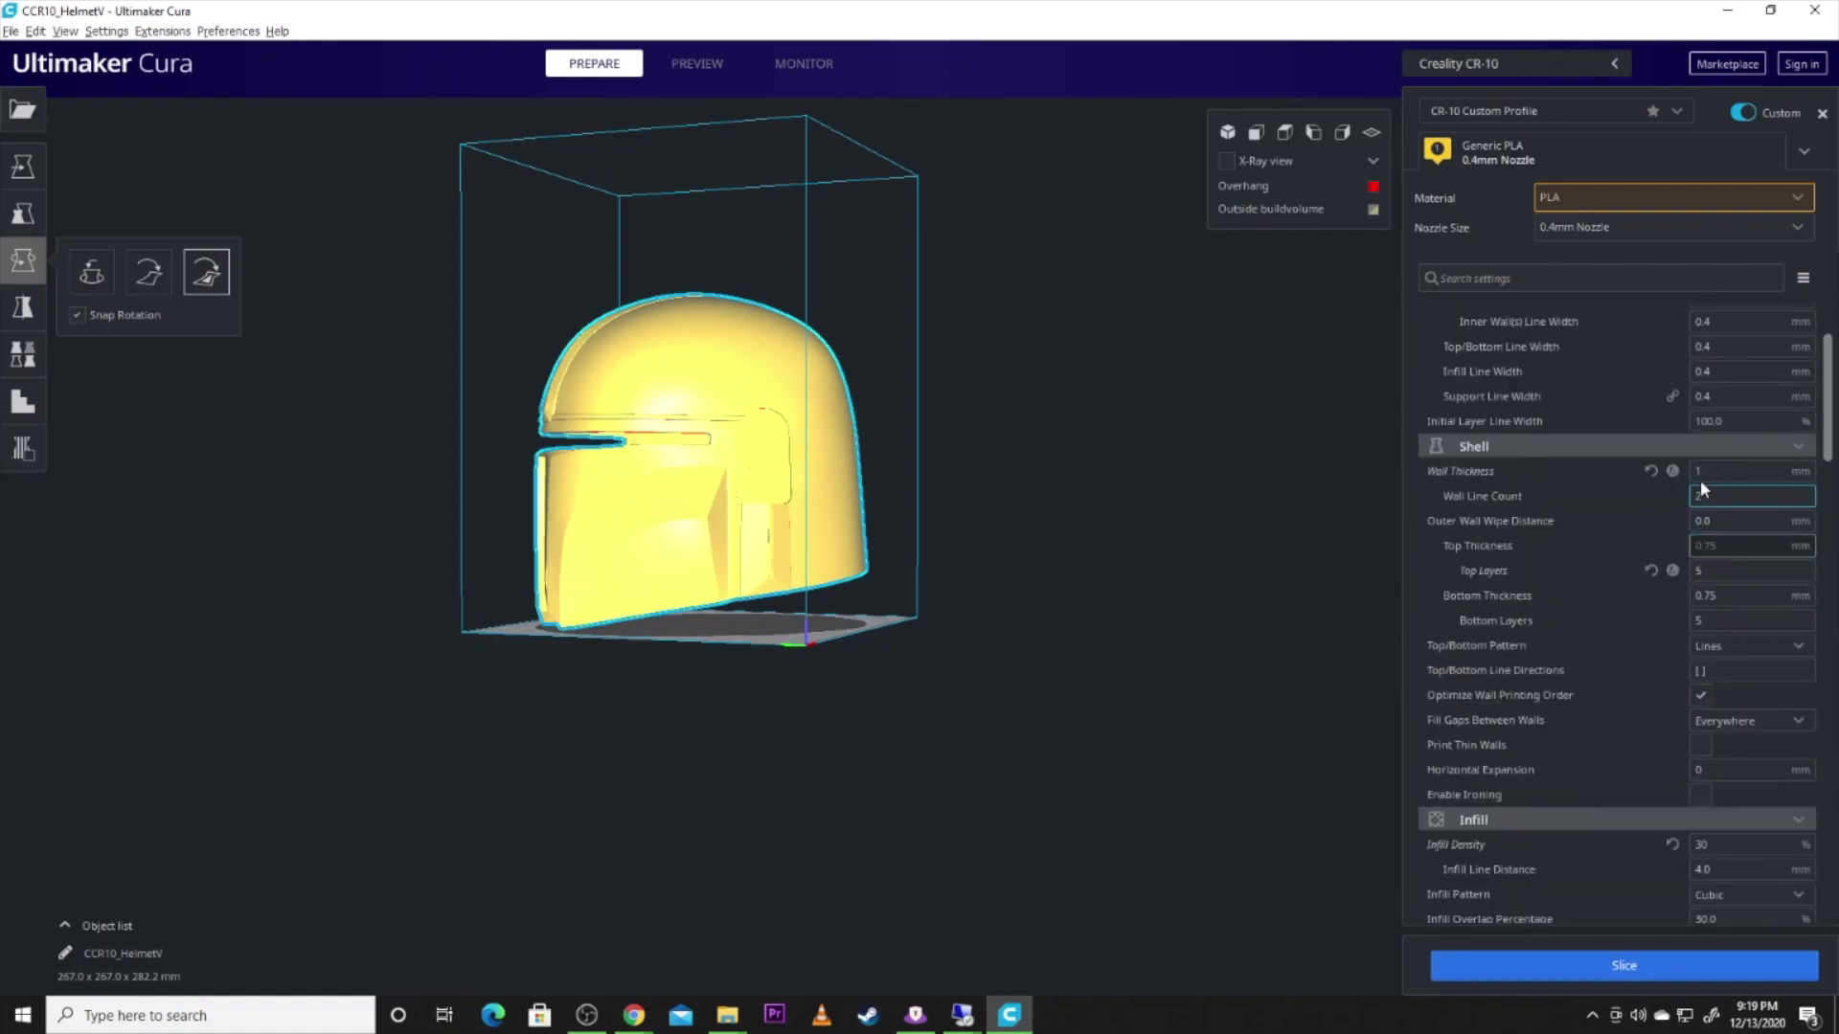
scroll(1694, 450, "up", 3)
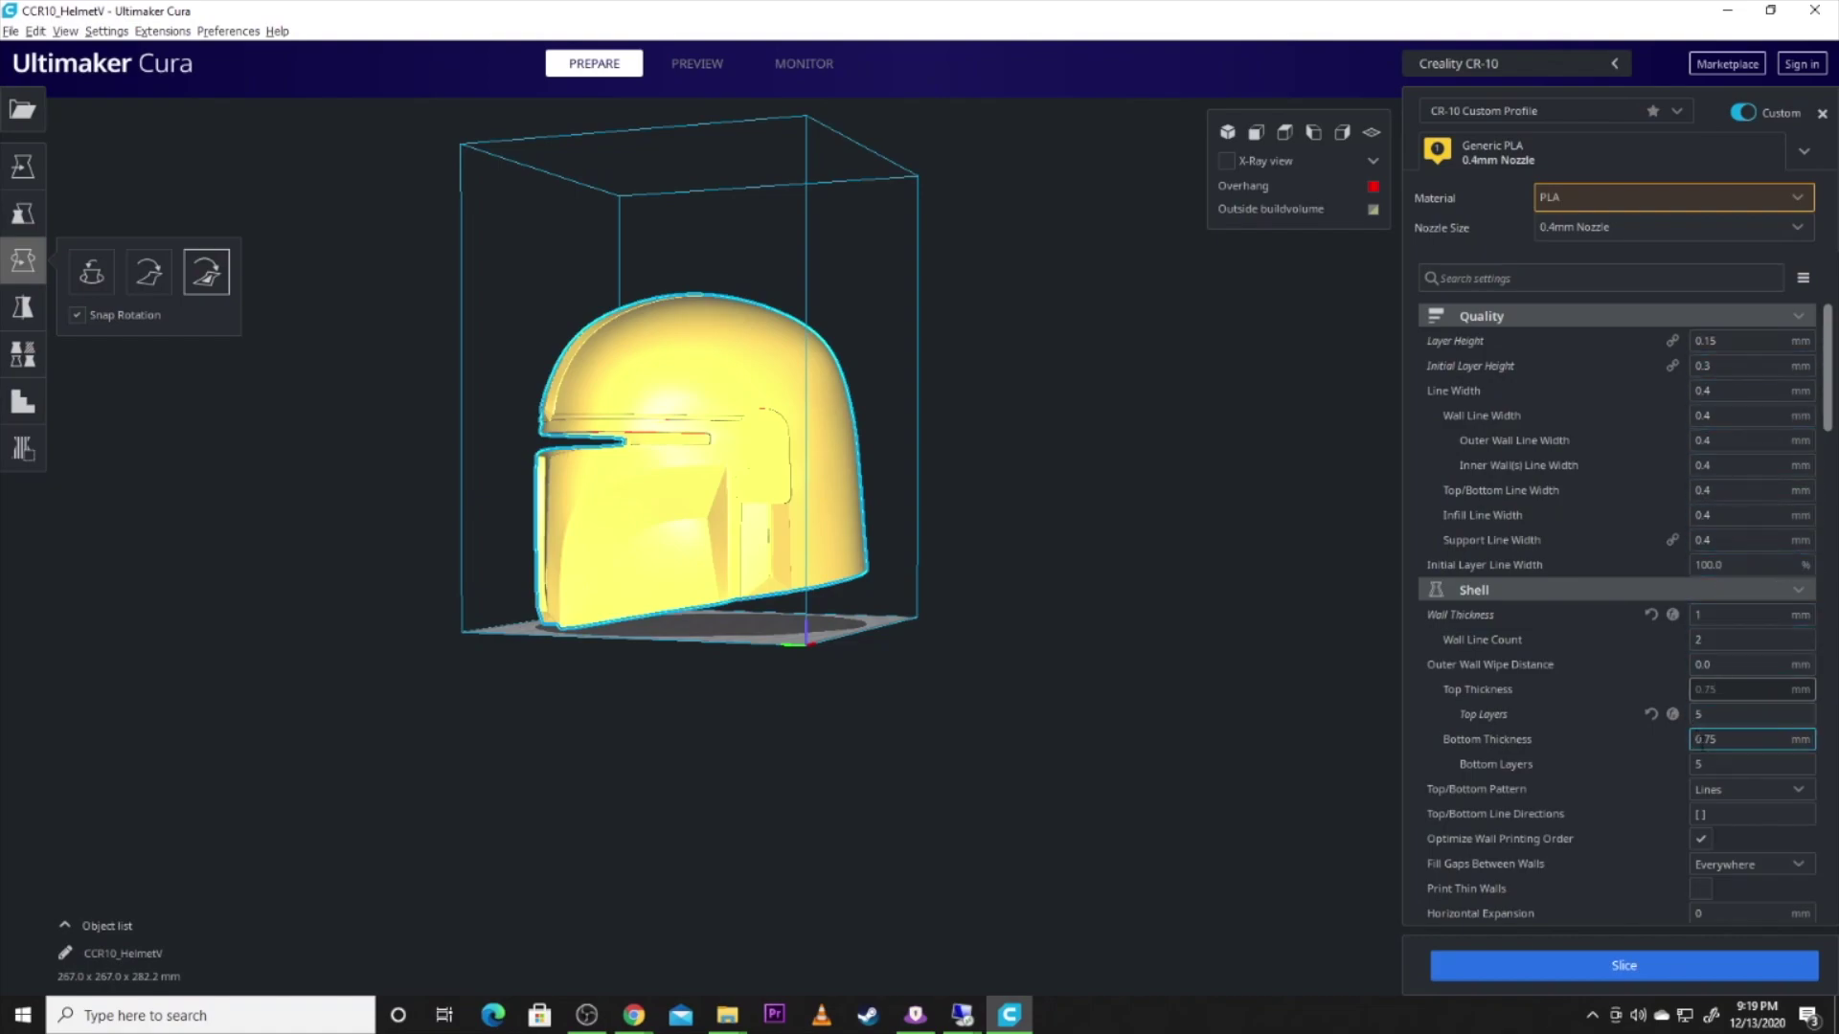
scroll(1688, 753, "down", 9)
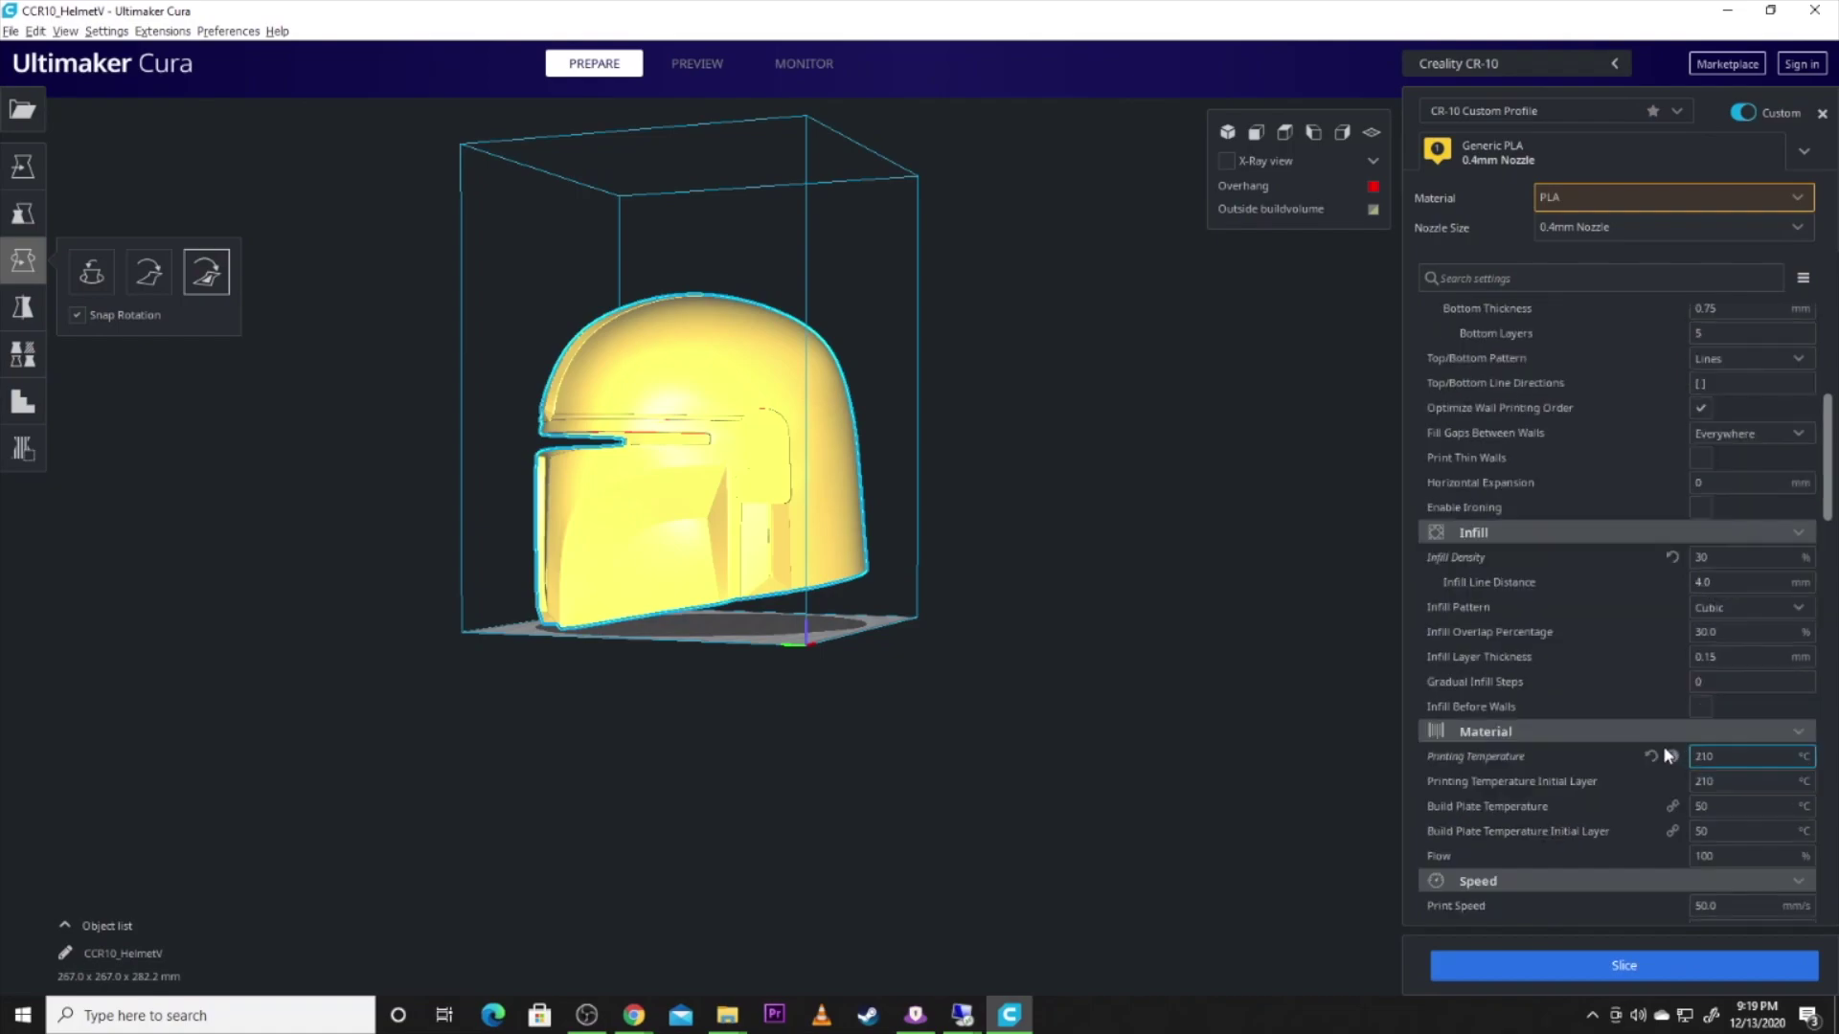
scroll(1661, 751, "down", 2)
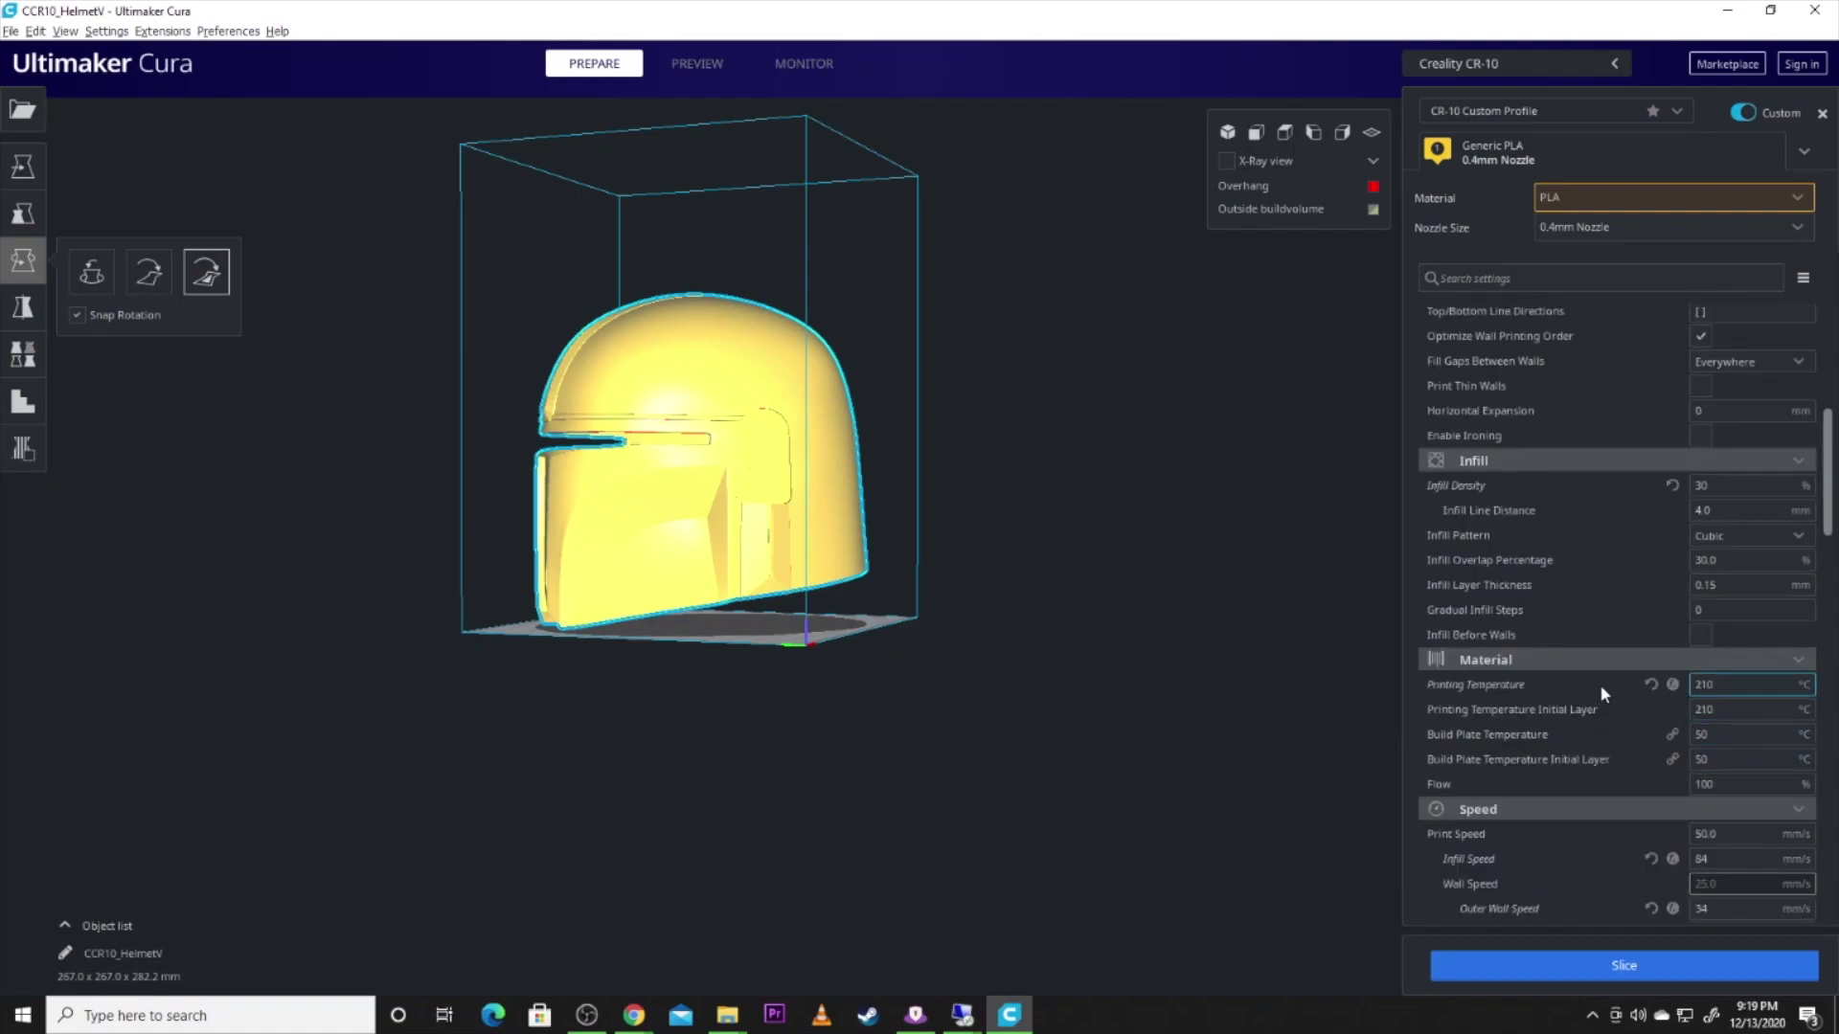
mouse_move(1672, 691)
mouse_move(1596, 710)
mouse_move(1672, 735)
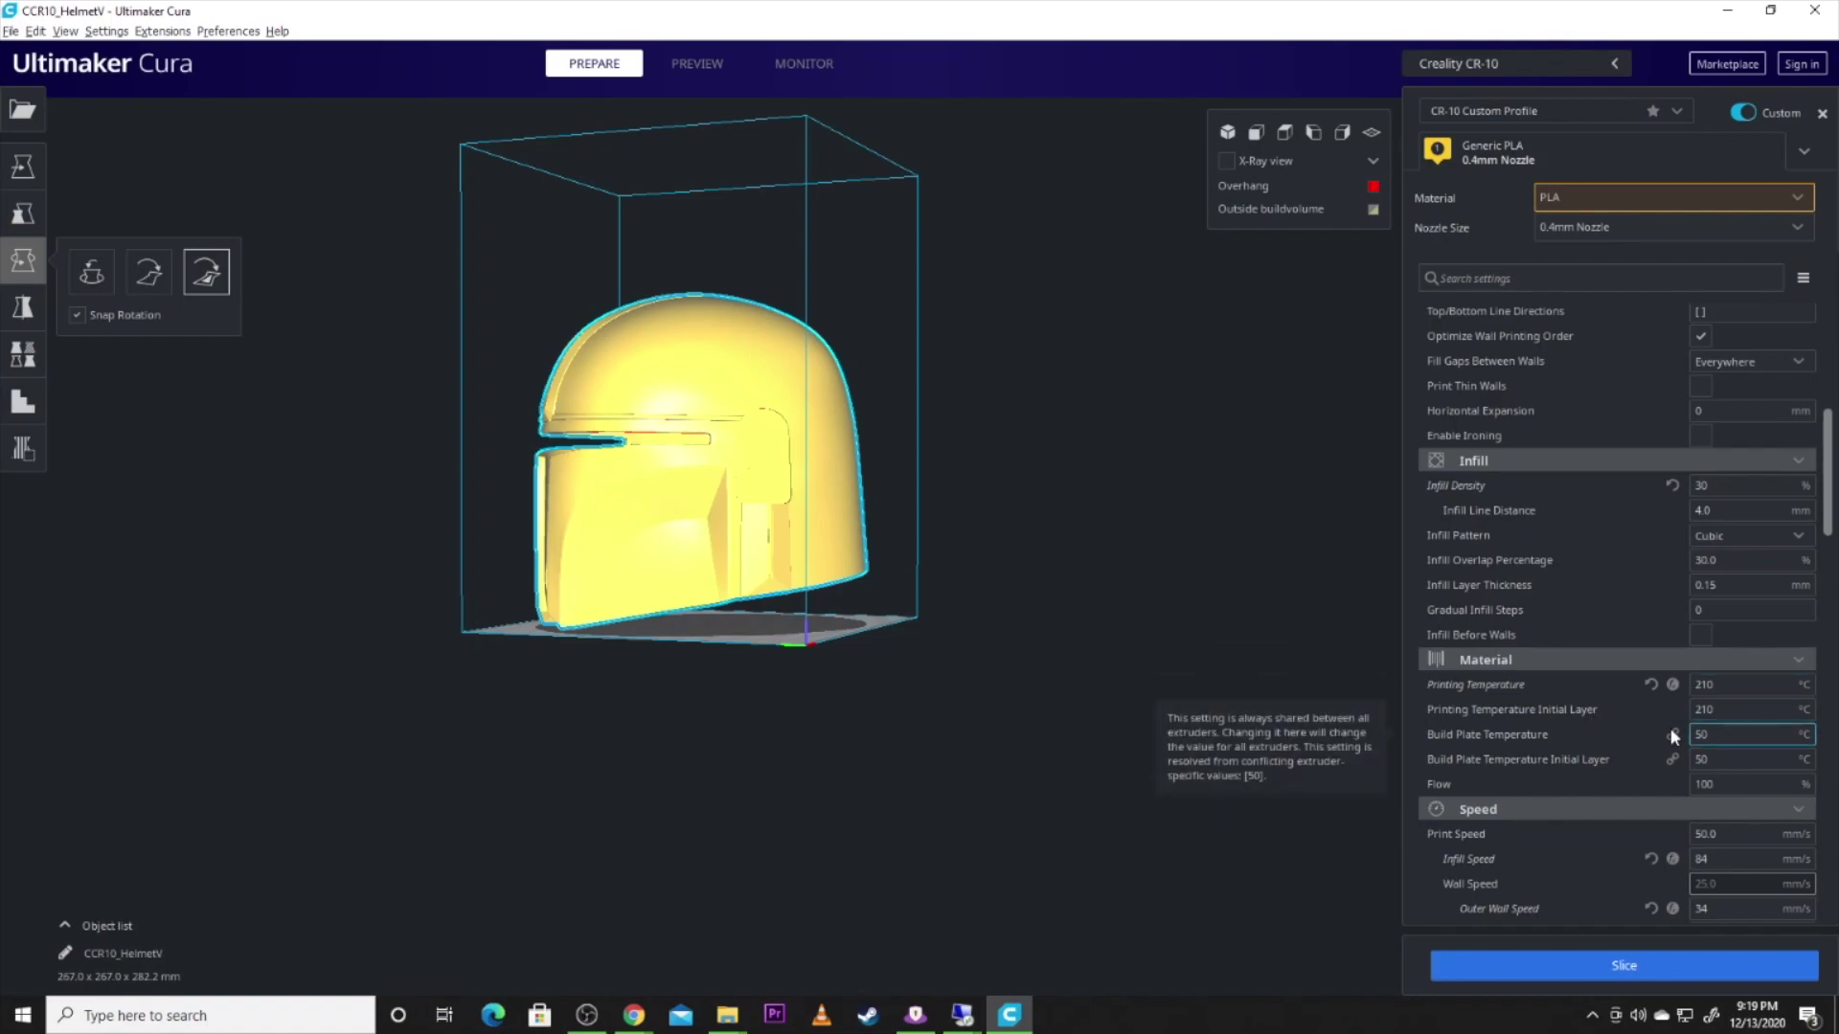
scroll(1666, 732, "down", 3)
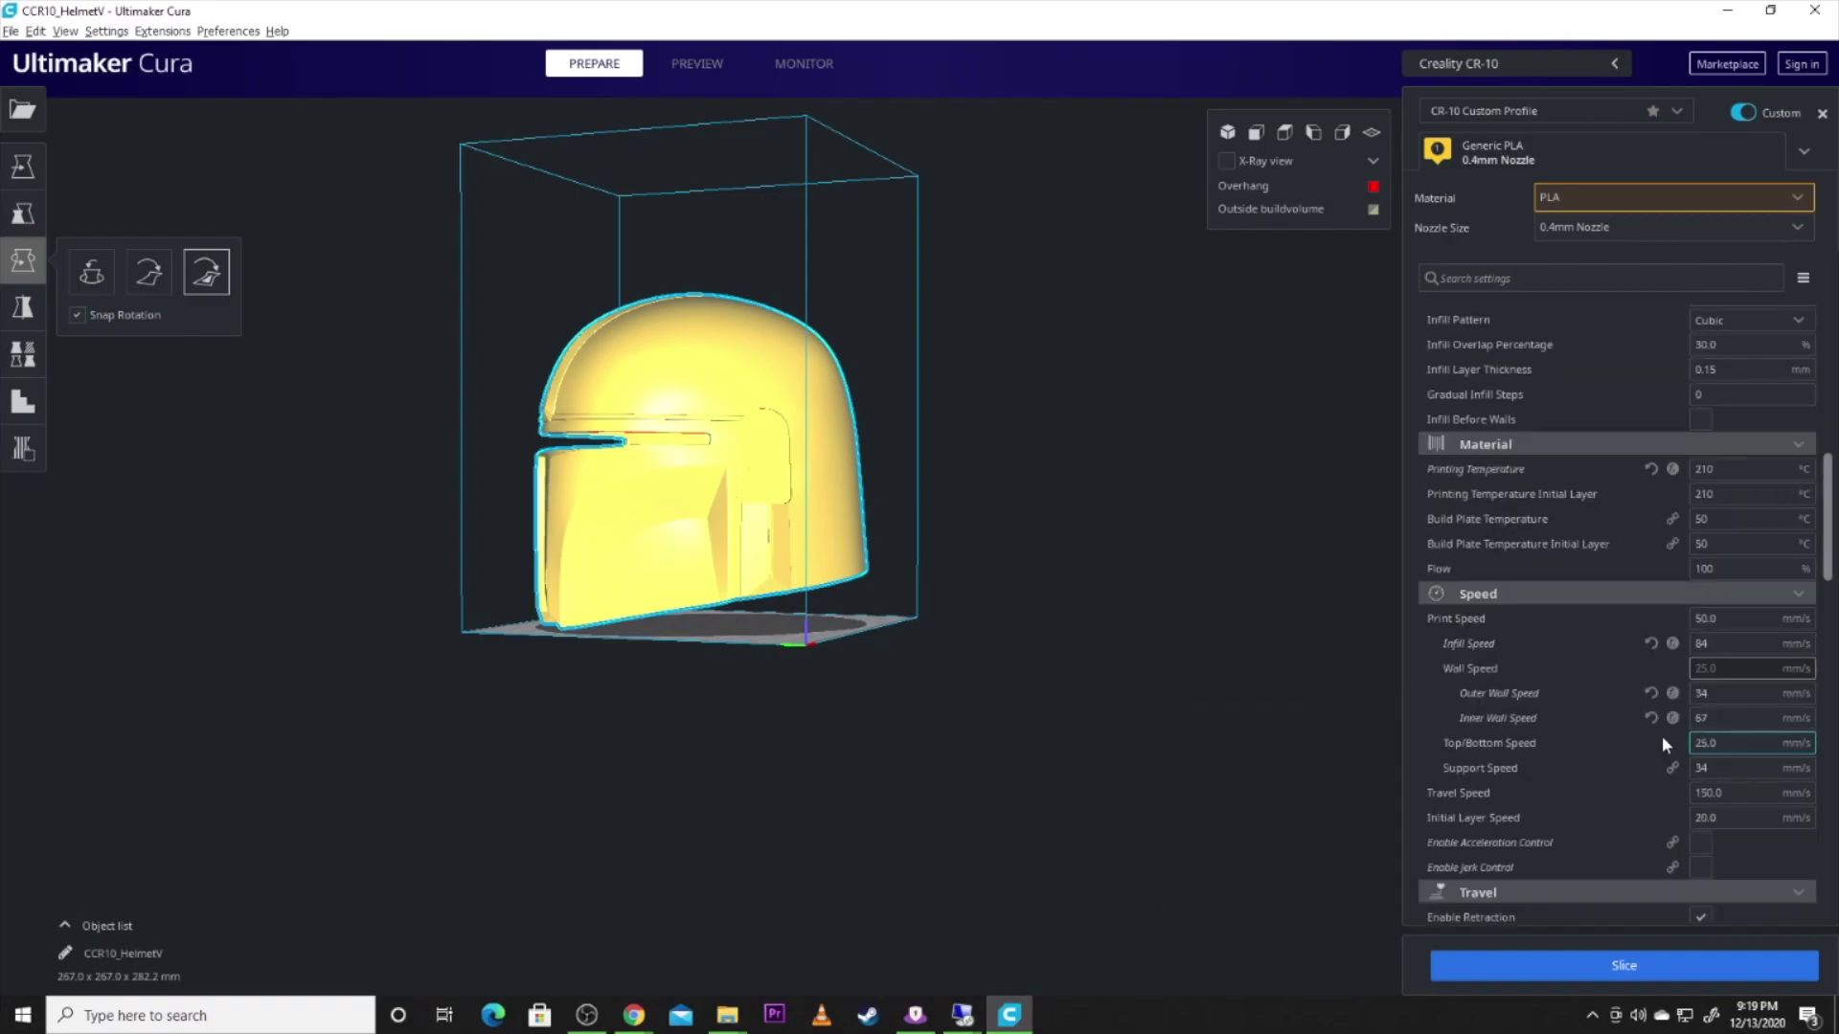
scroll(1633, 613, "down", 4)
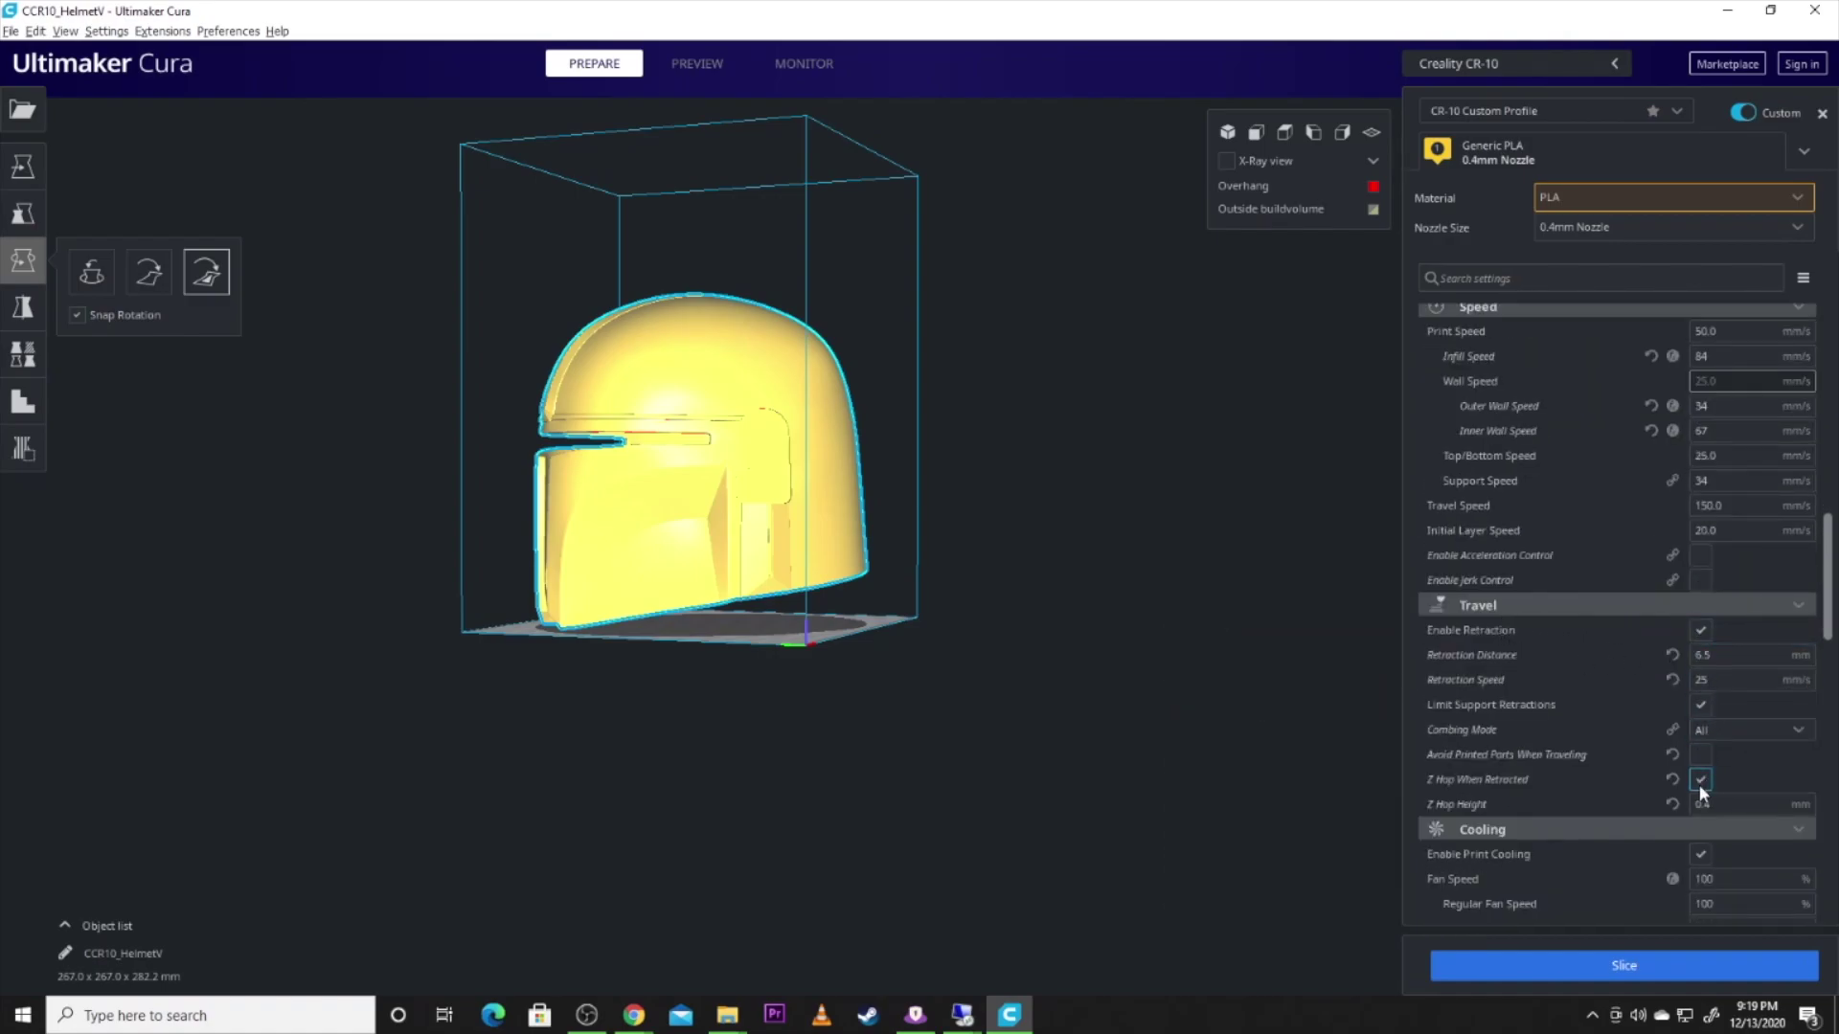
left_click(1717, 655)
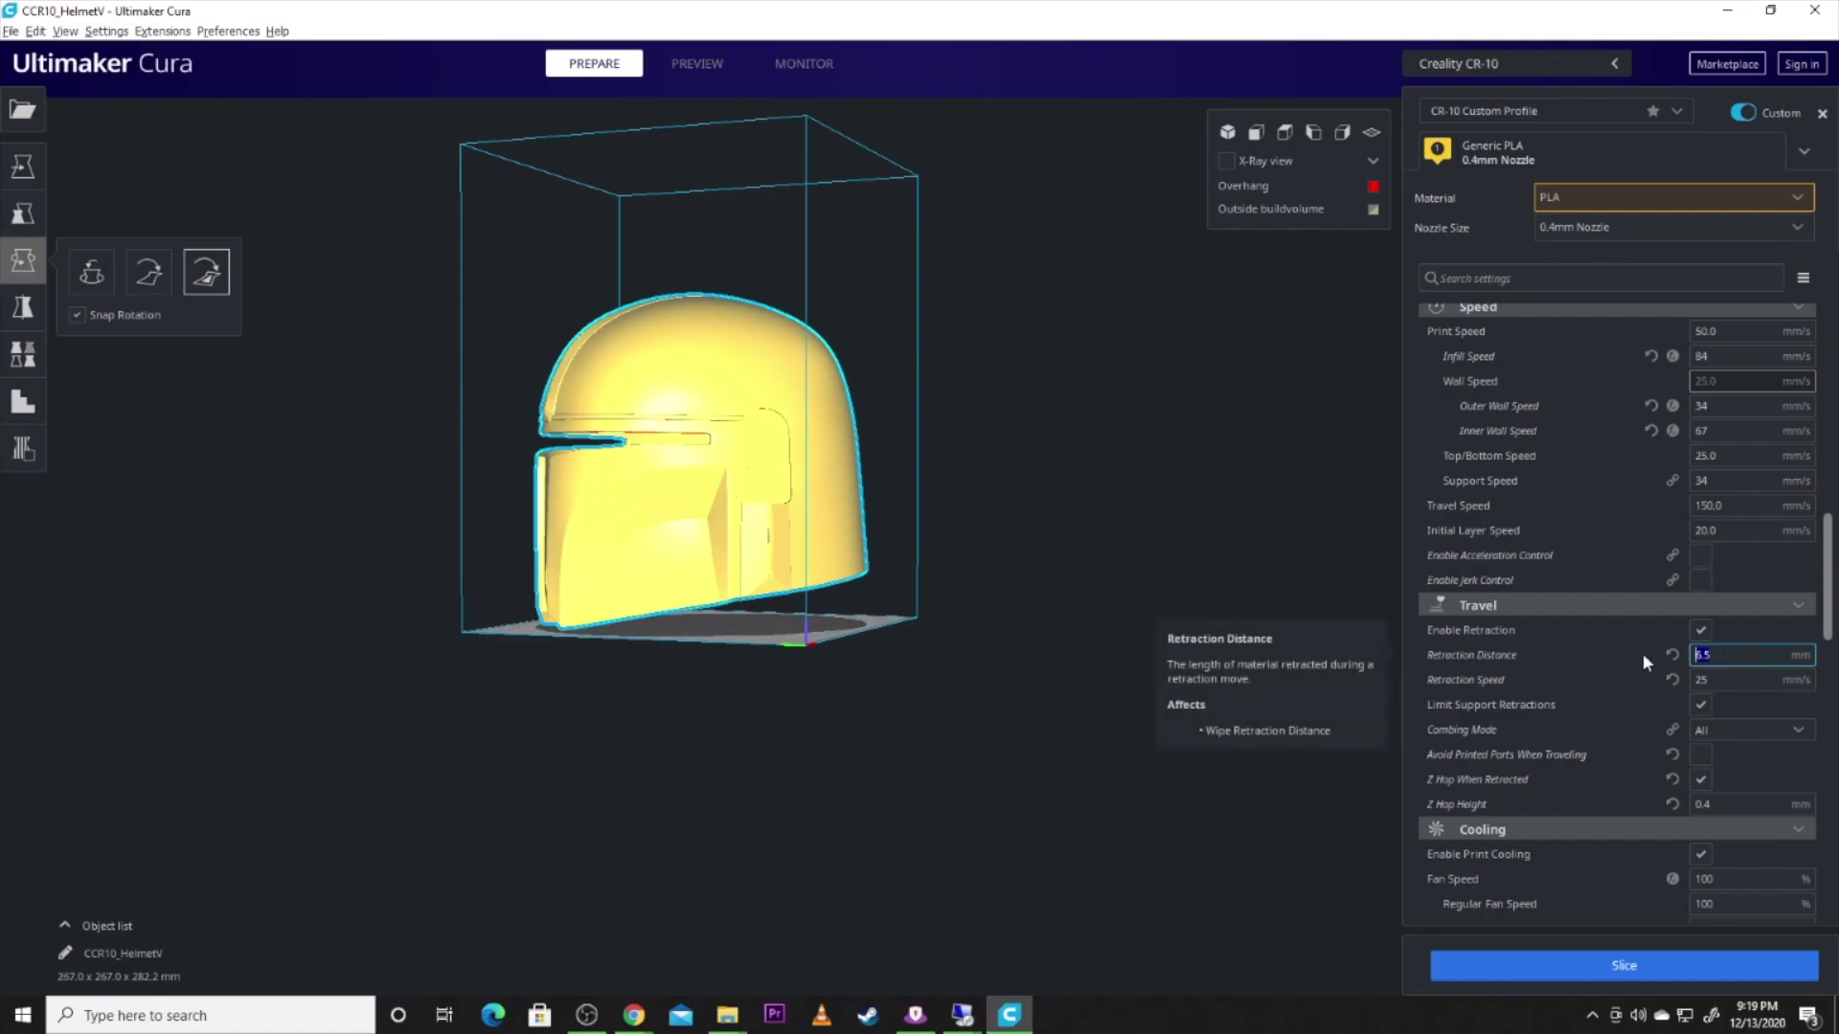
key("Tab")
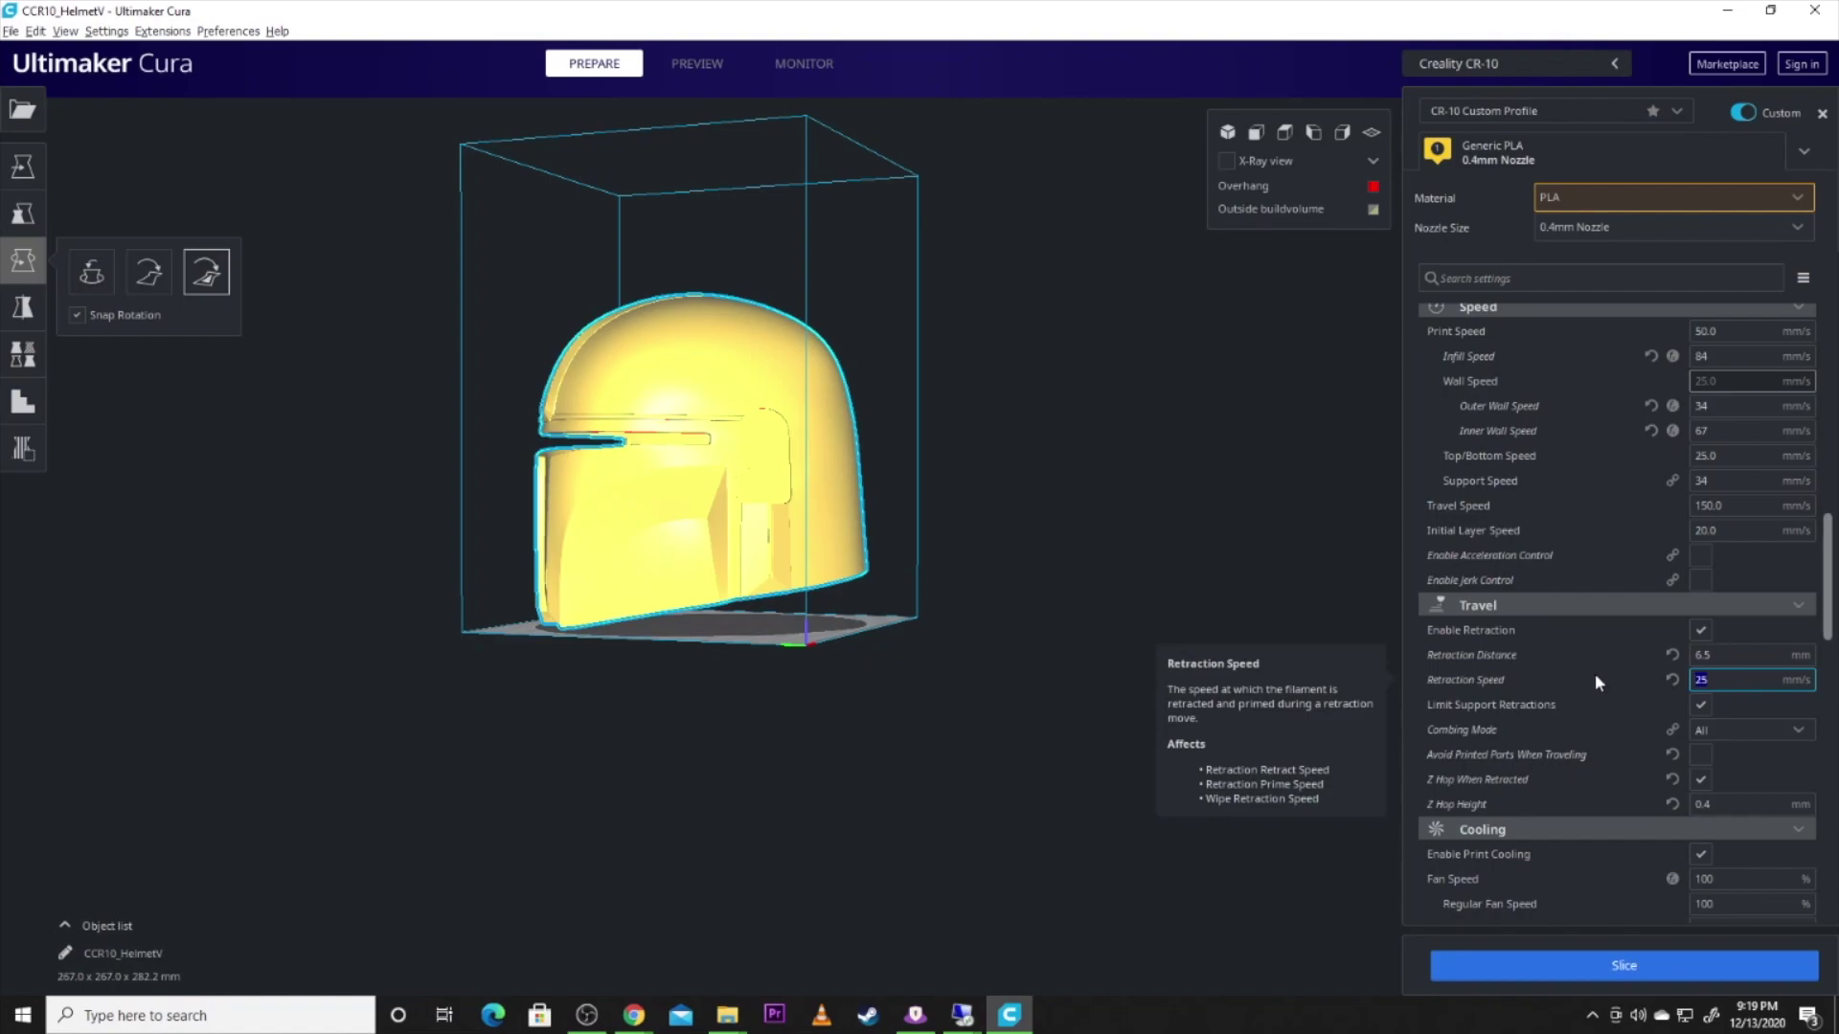
scroll(1595, 679, "down", 3)
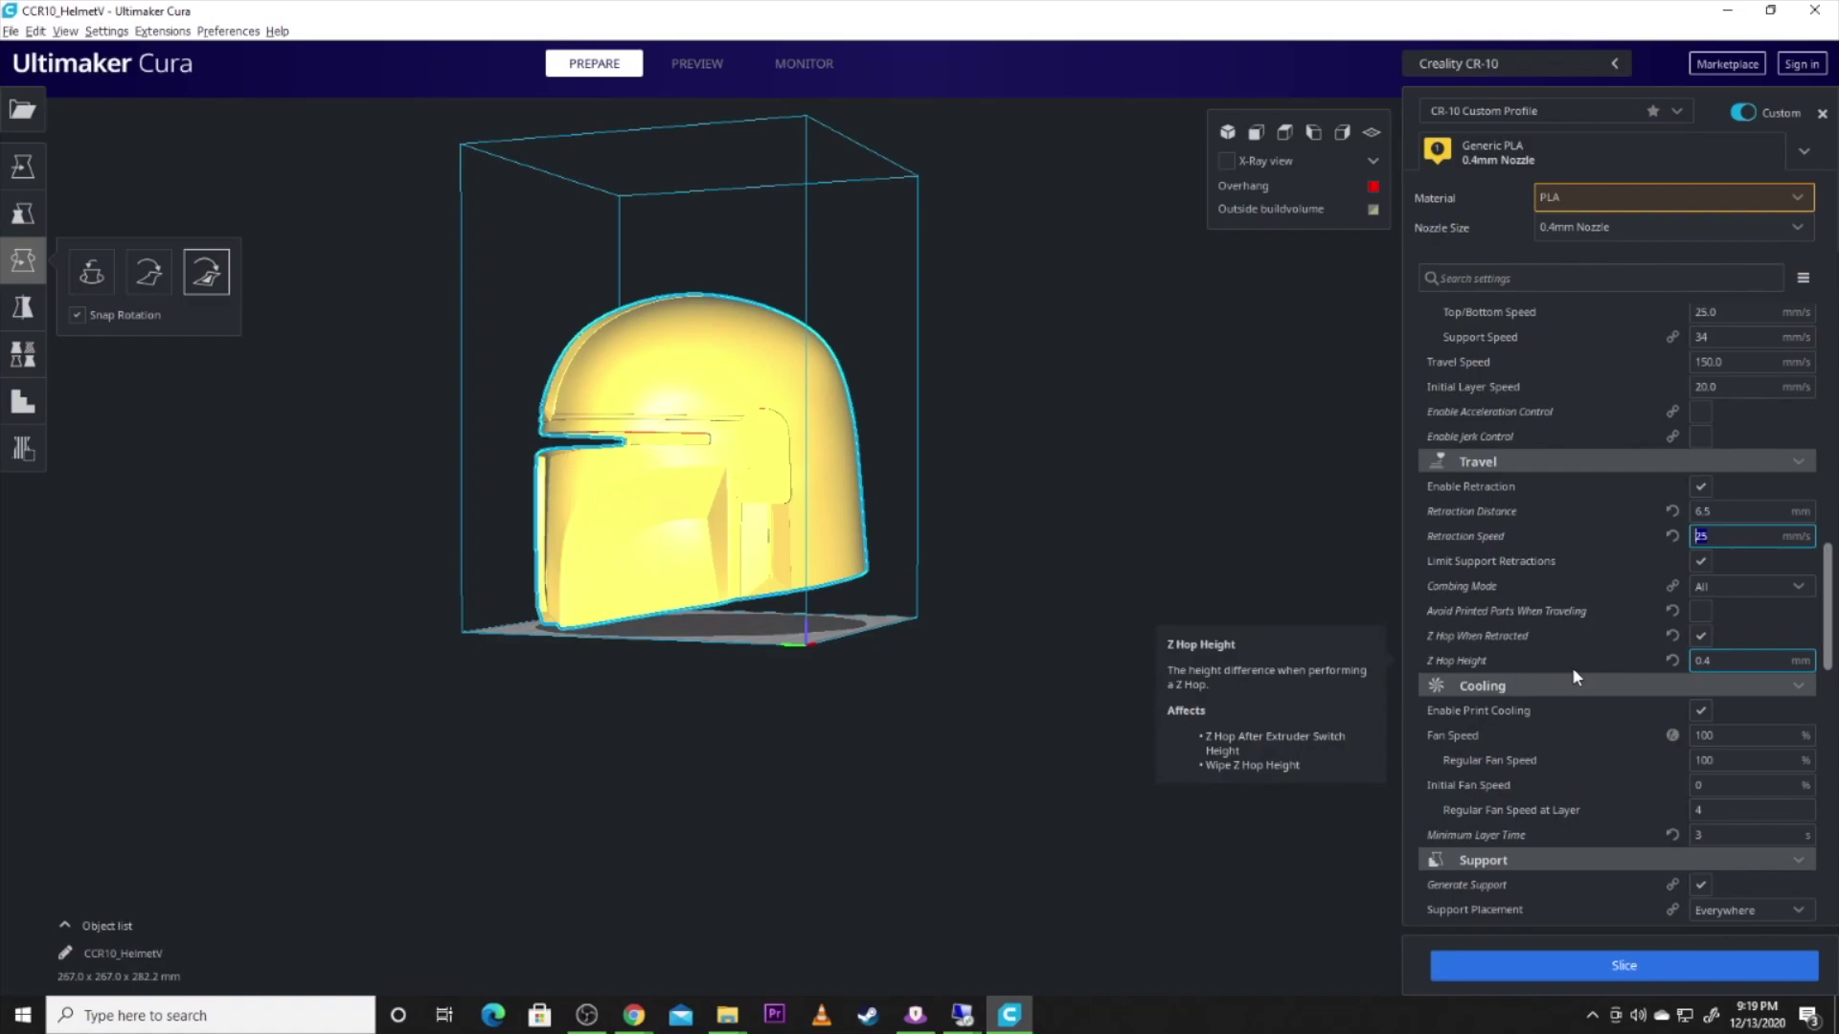
scroll(1655, 520, "up", 6)
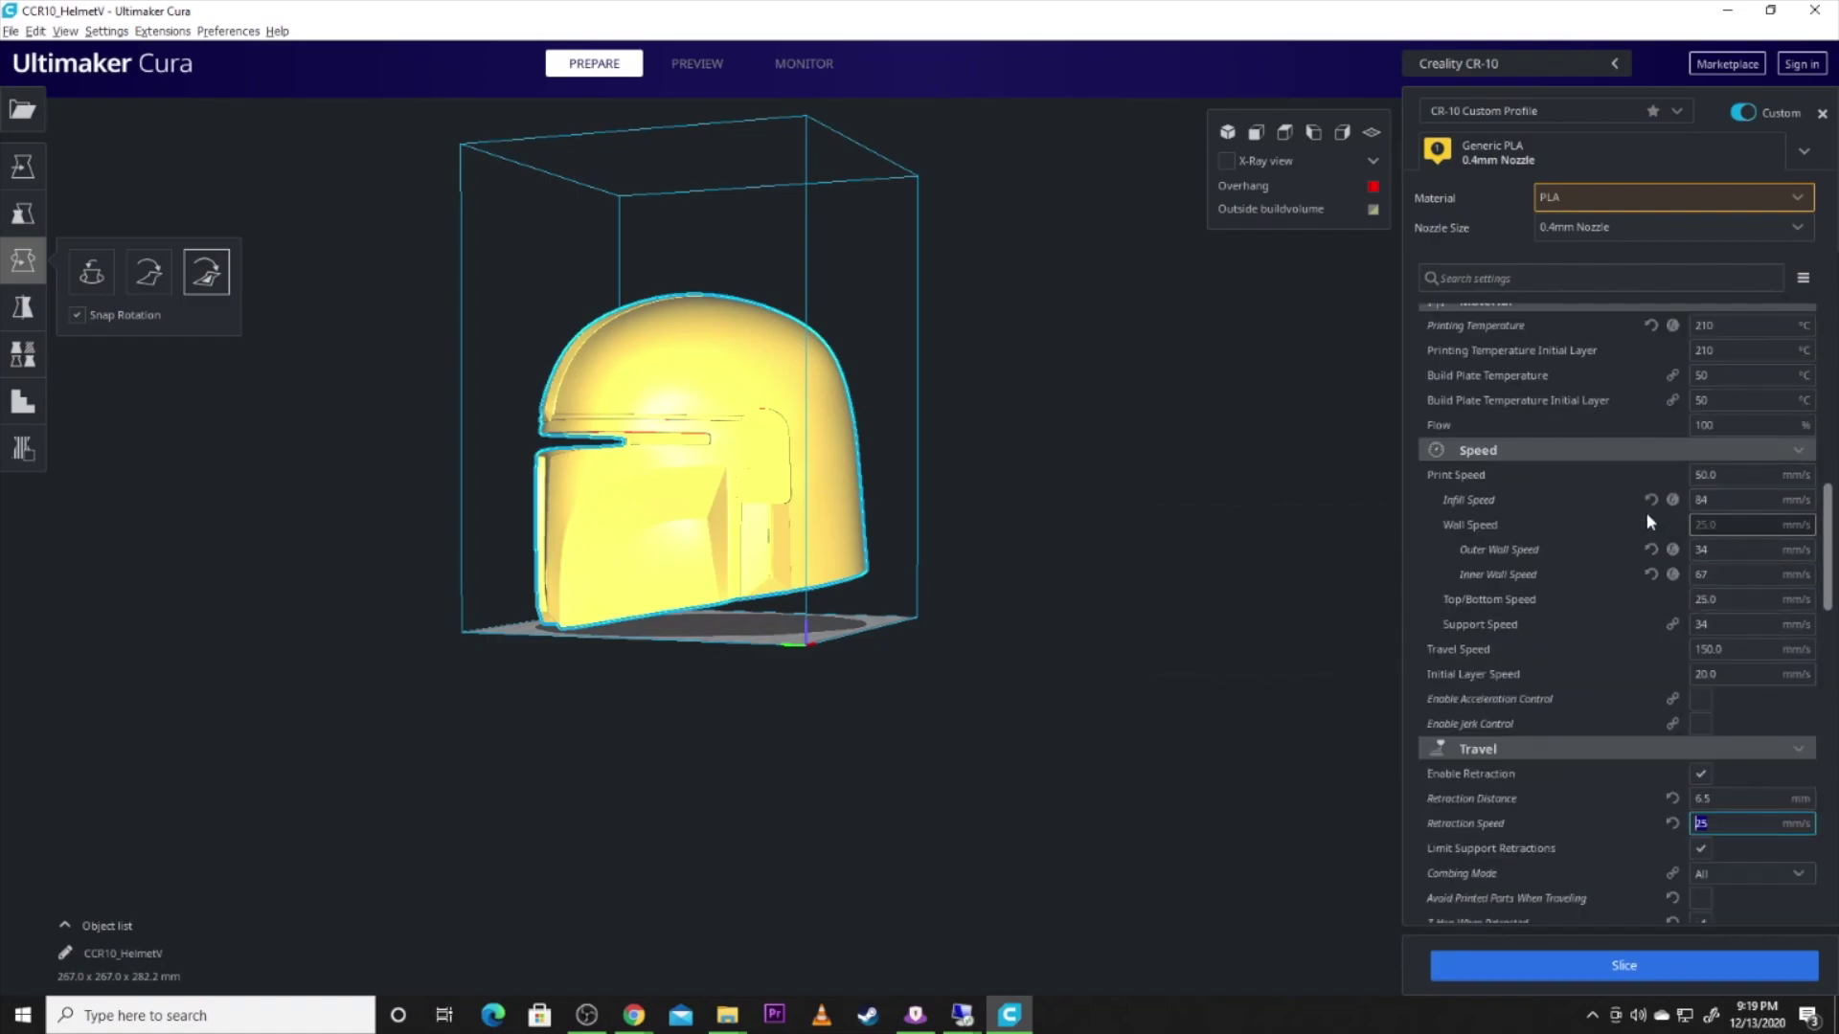
scroll(1634, 519, "up", 9)
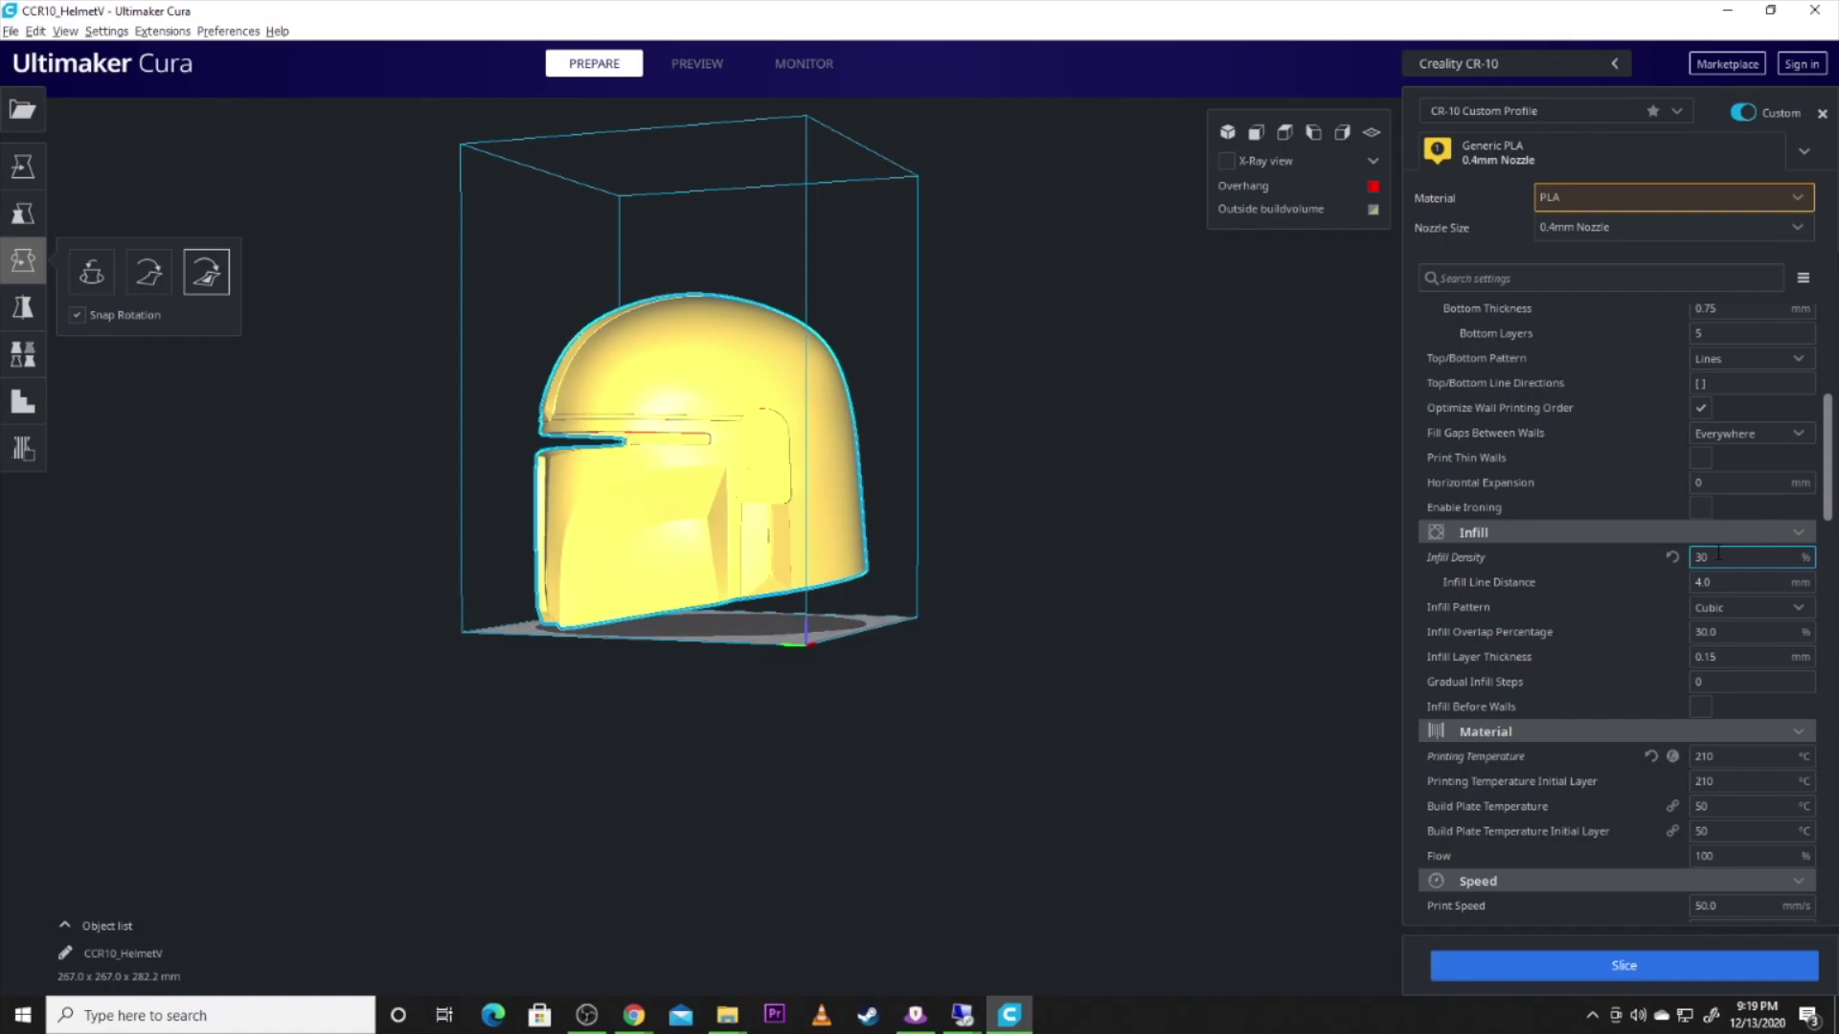
Lower Infill Density from 30% to 10%, widening infill line distance to 12.0 mm.
double_click(1719, 554)
type("10")
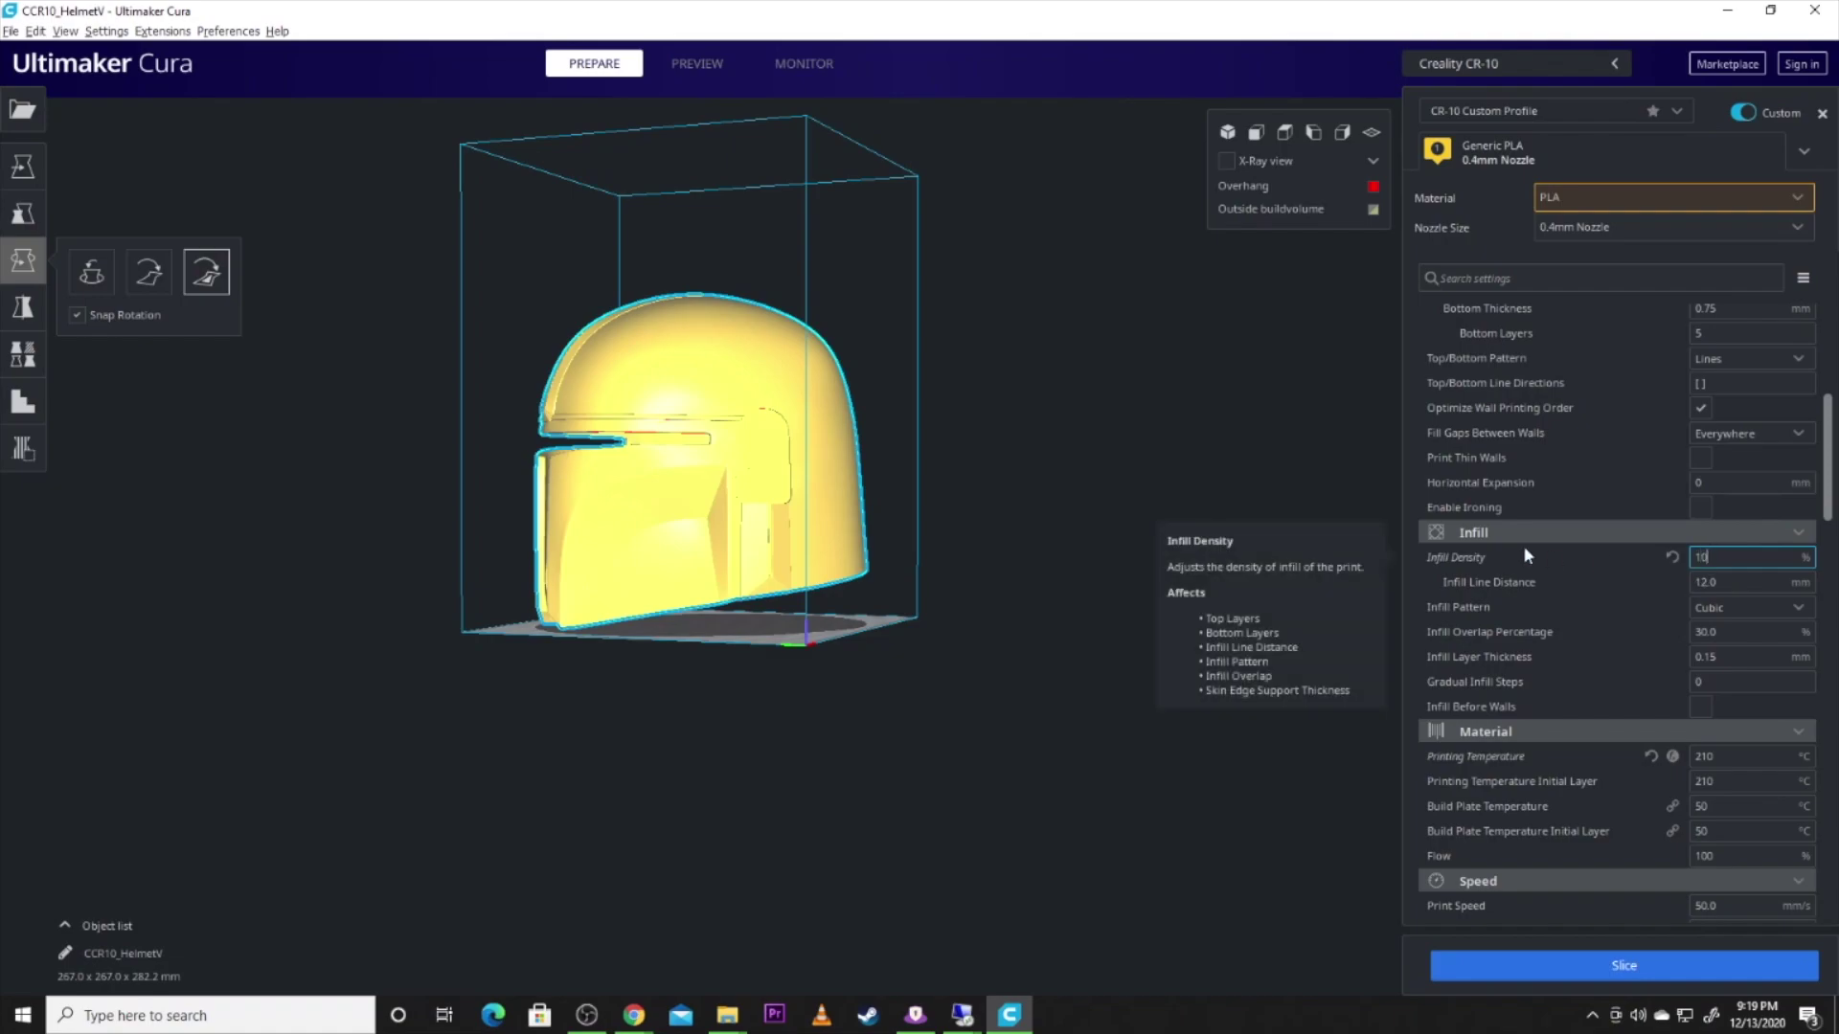
scroll(1570, 575, "down", 9)
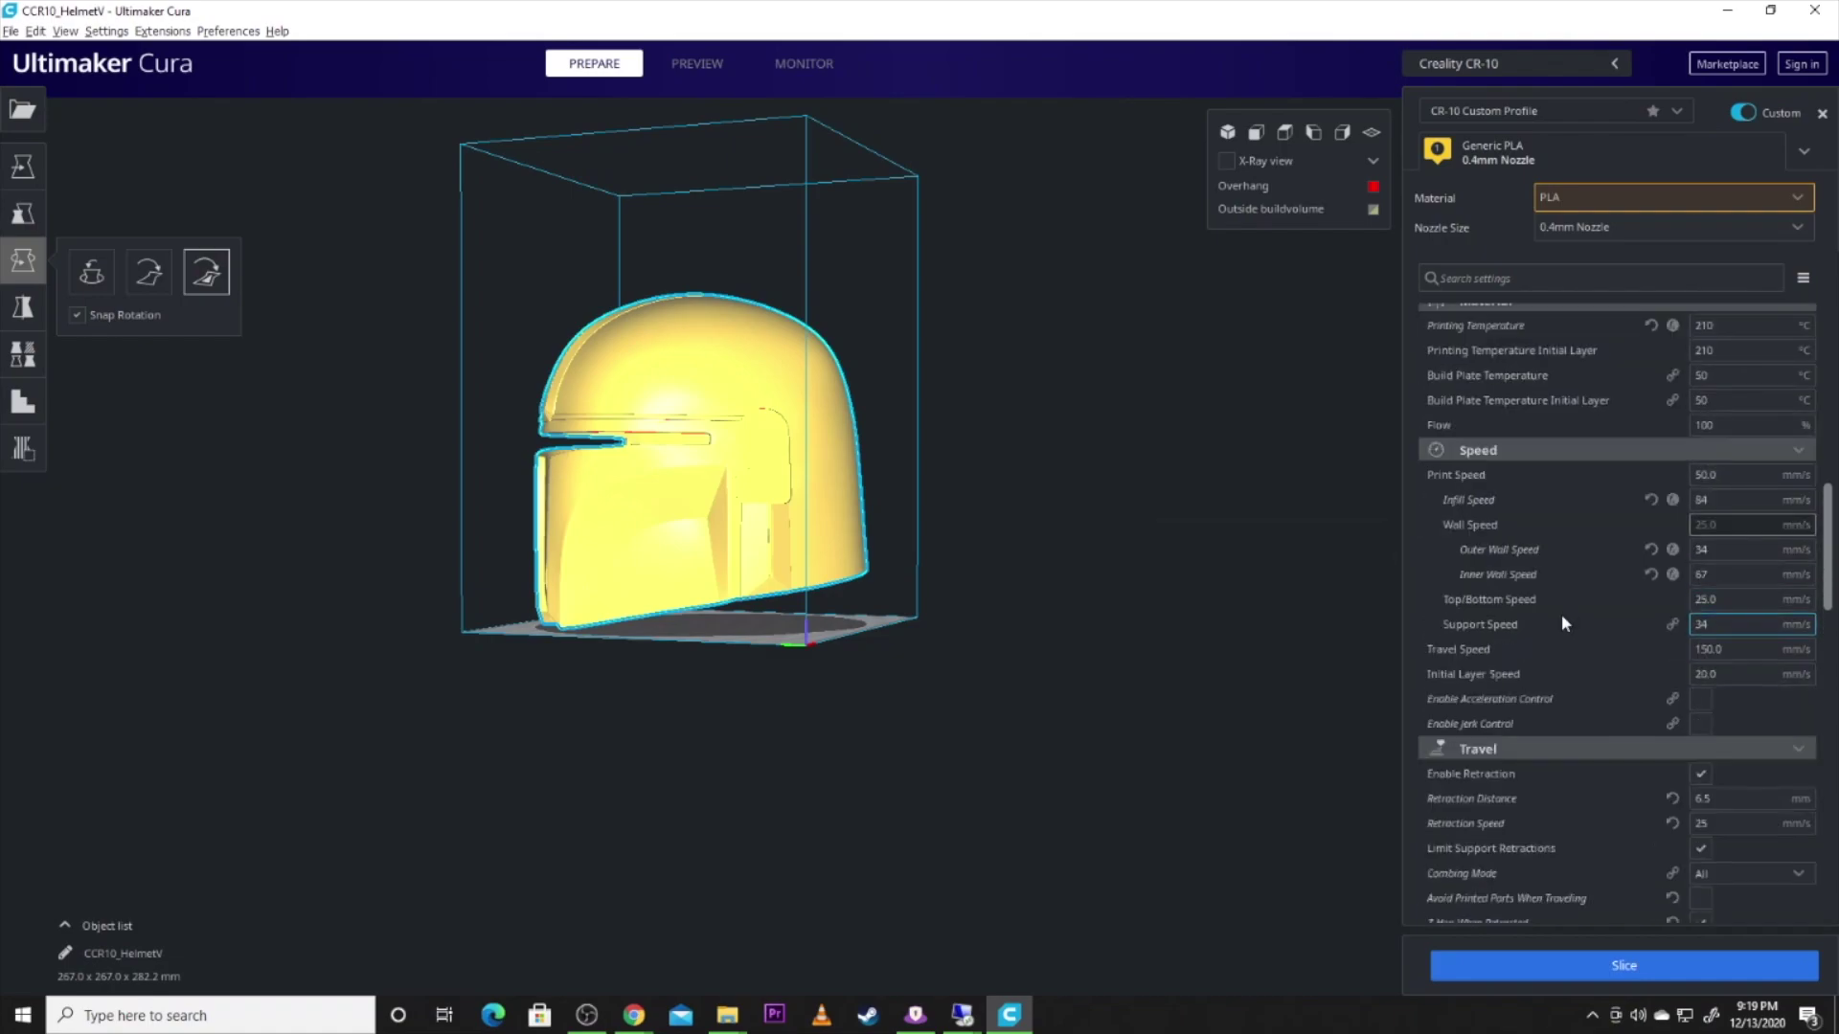
scroll(1561, 611, "down", 9)
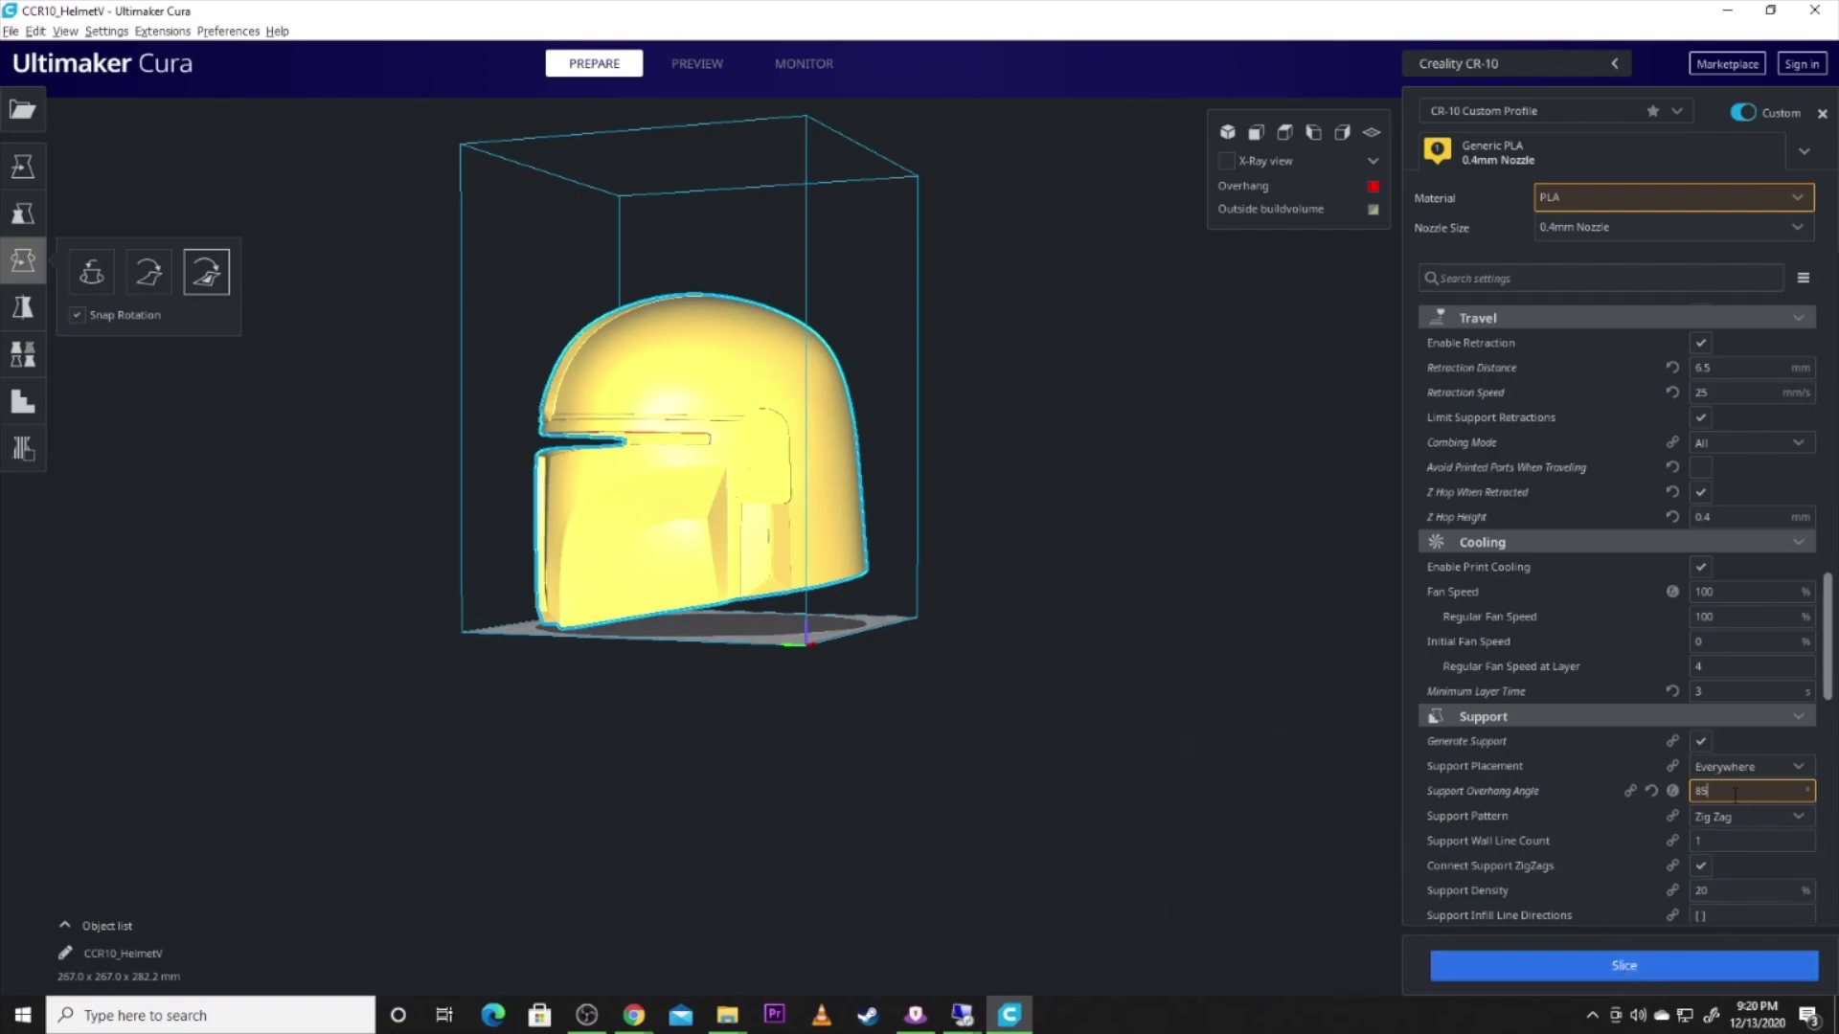
Change Support Overhang Angle from 85° to 75°, then inspect the helmet's red overhang areas.
double_click(1702, 791)
type("75")
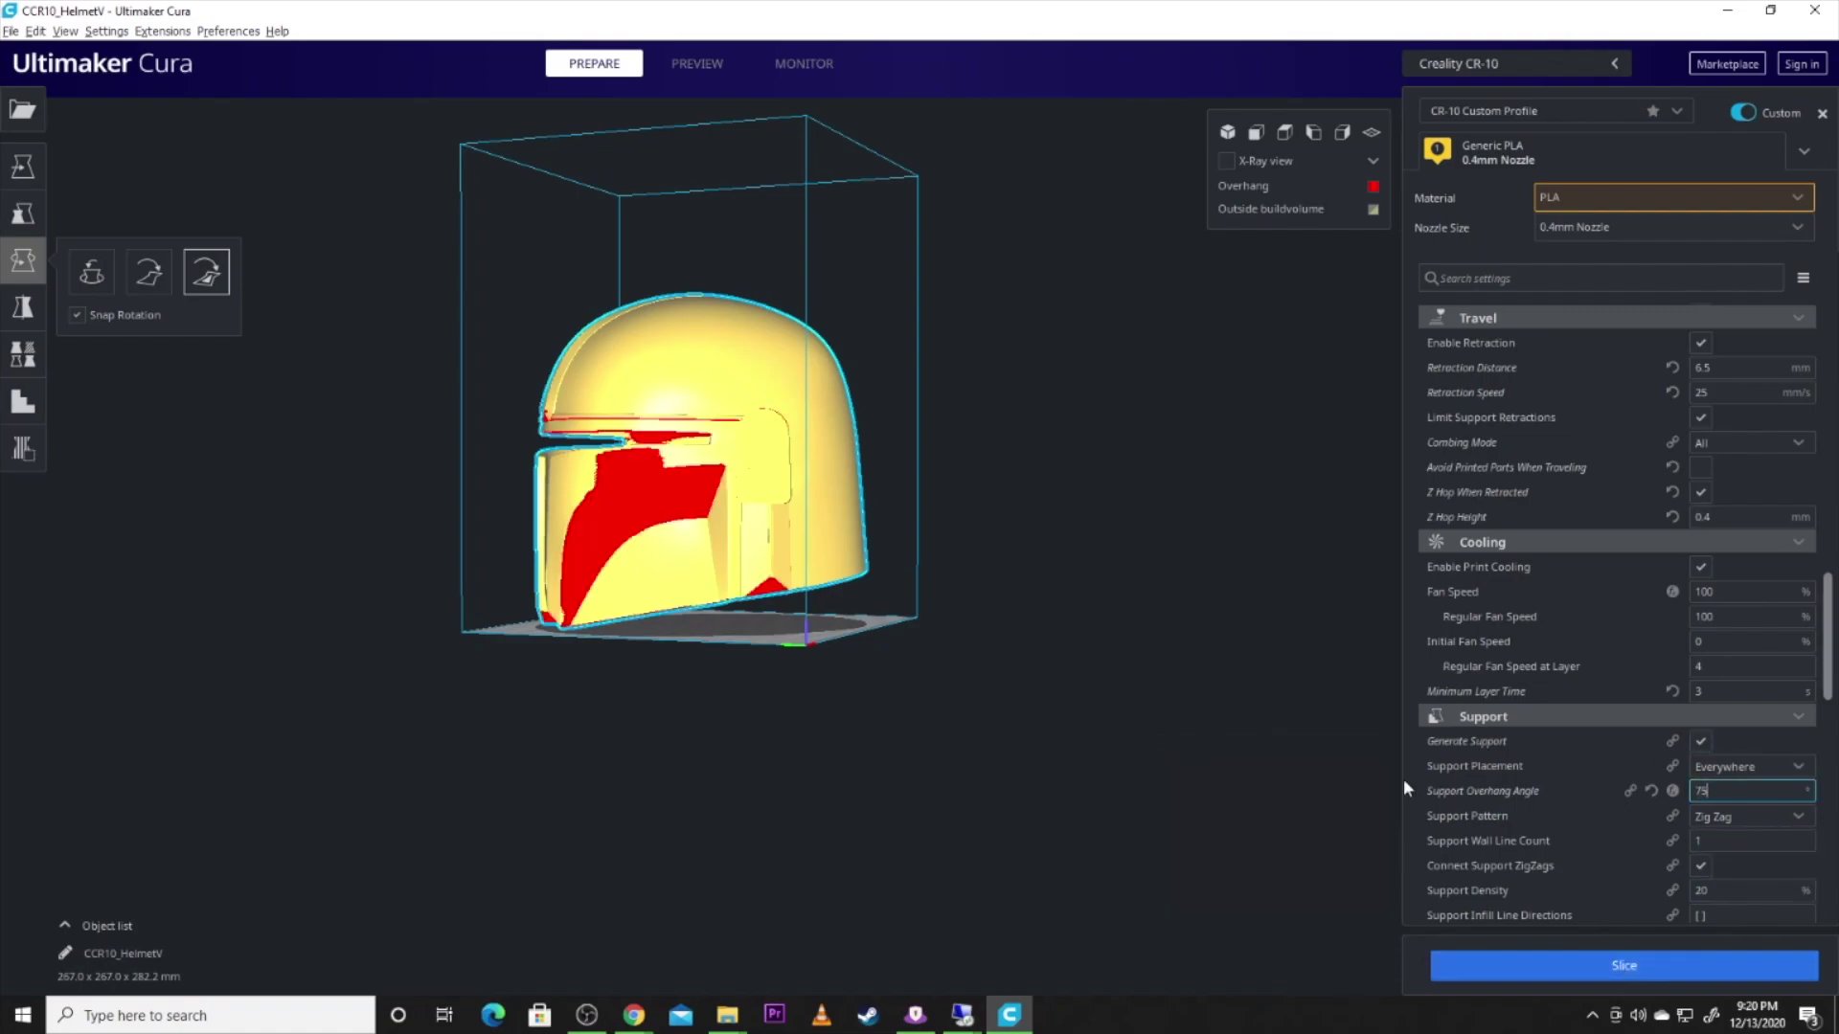
right_click_drag(620, 347, 839, 362)
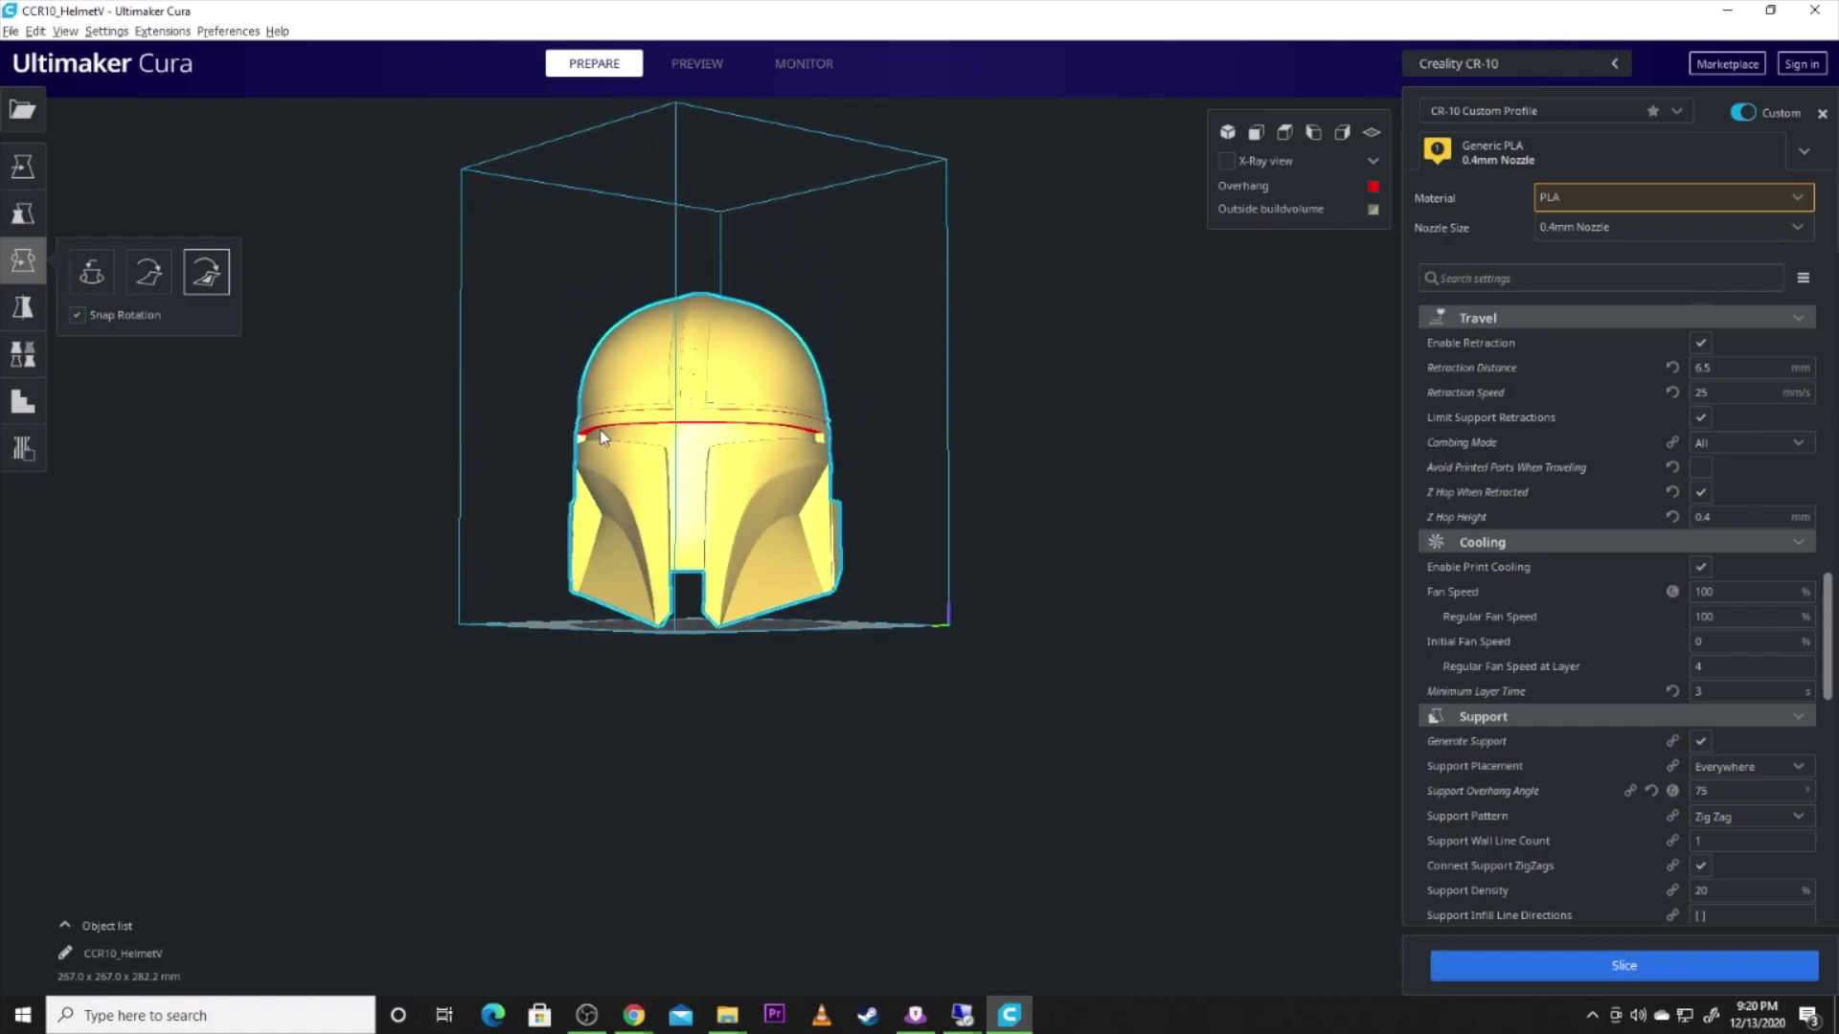
right_click_drag(701, 441, 589, 479)
scroll(669, 451, "up", 15)
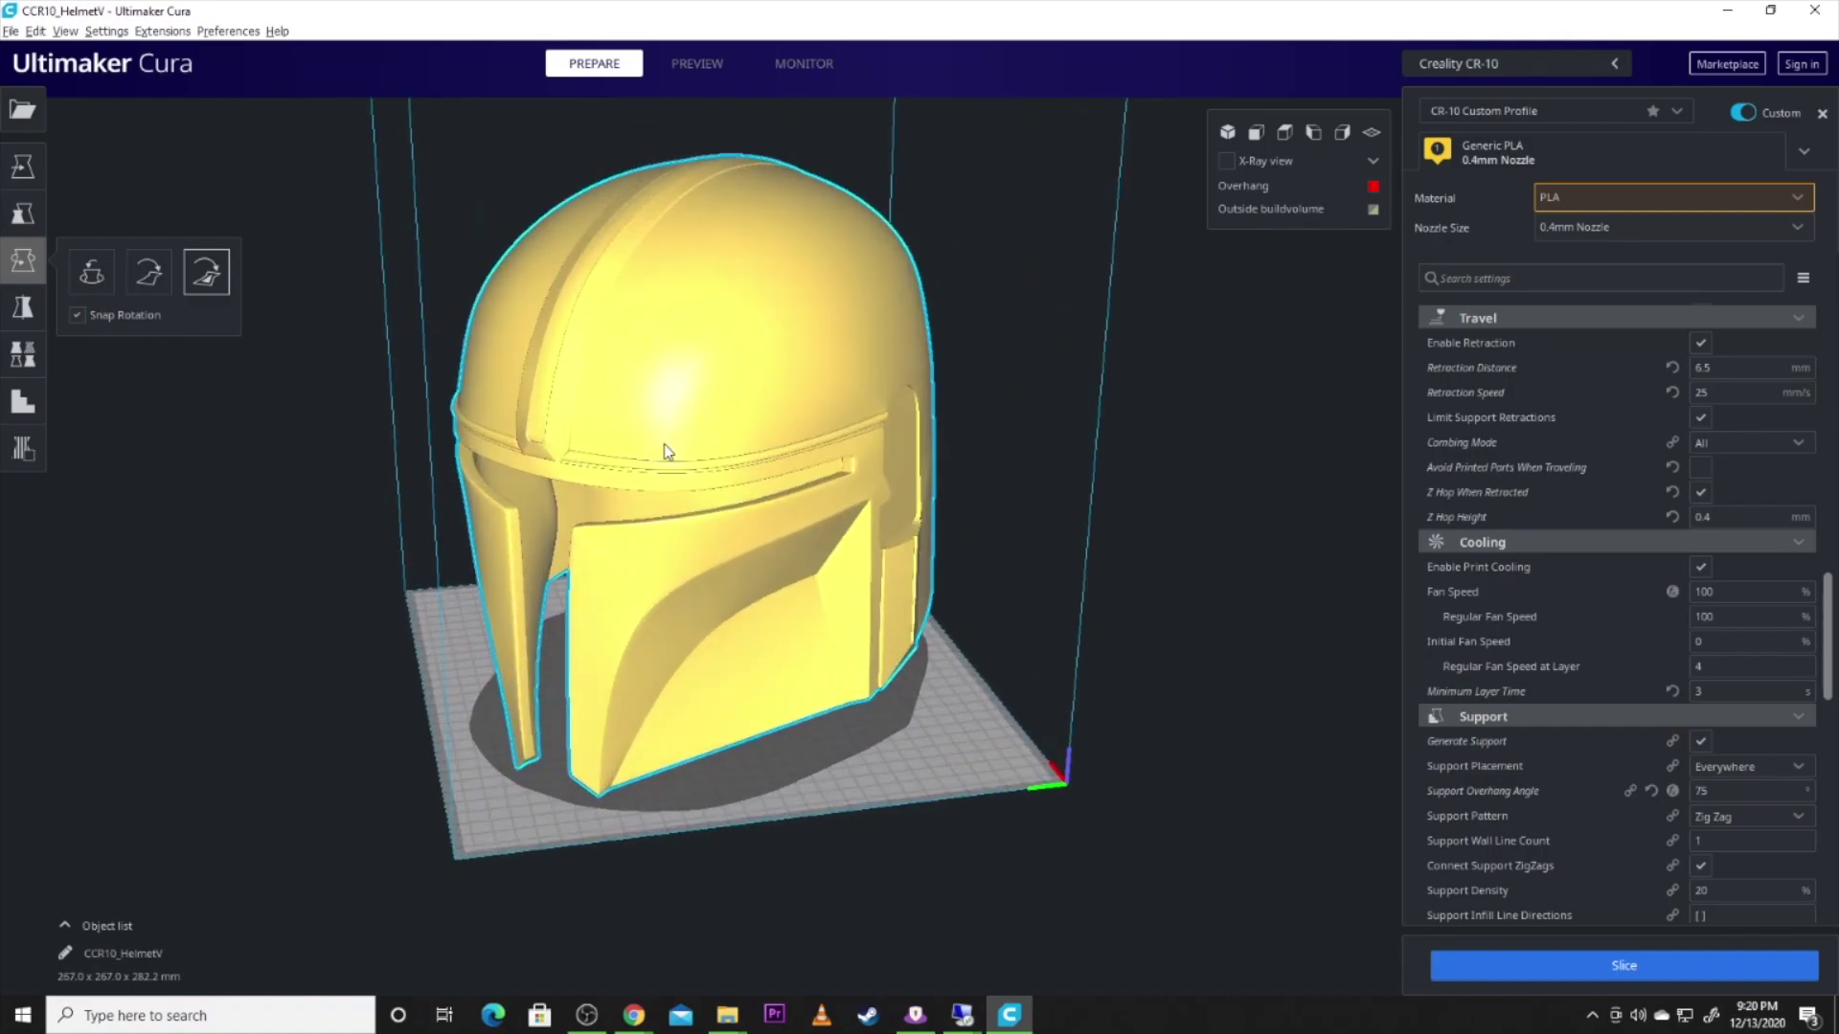
scroll(750, 436, "down", 10)
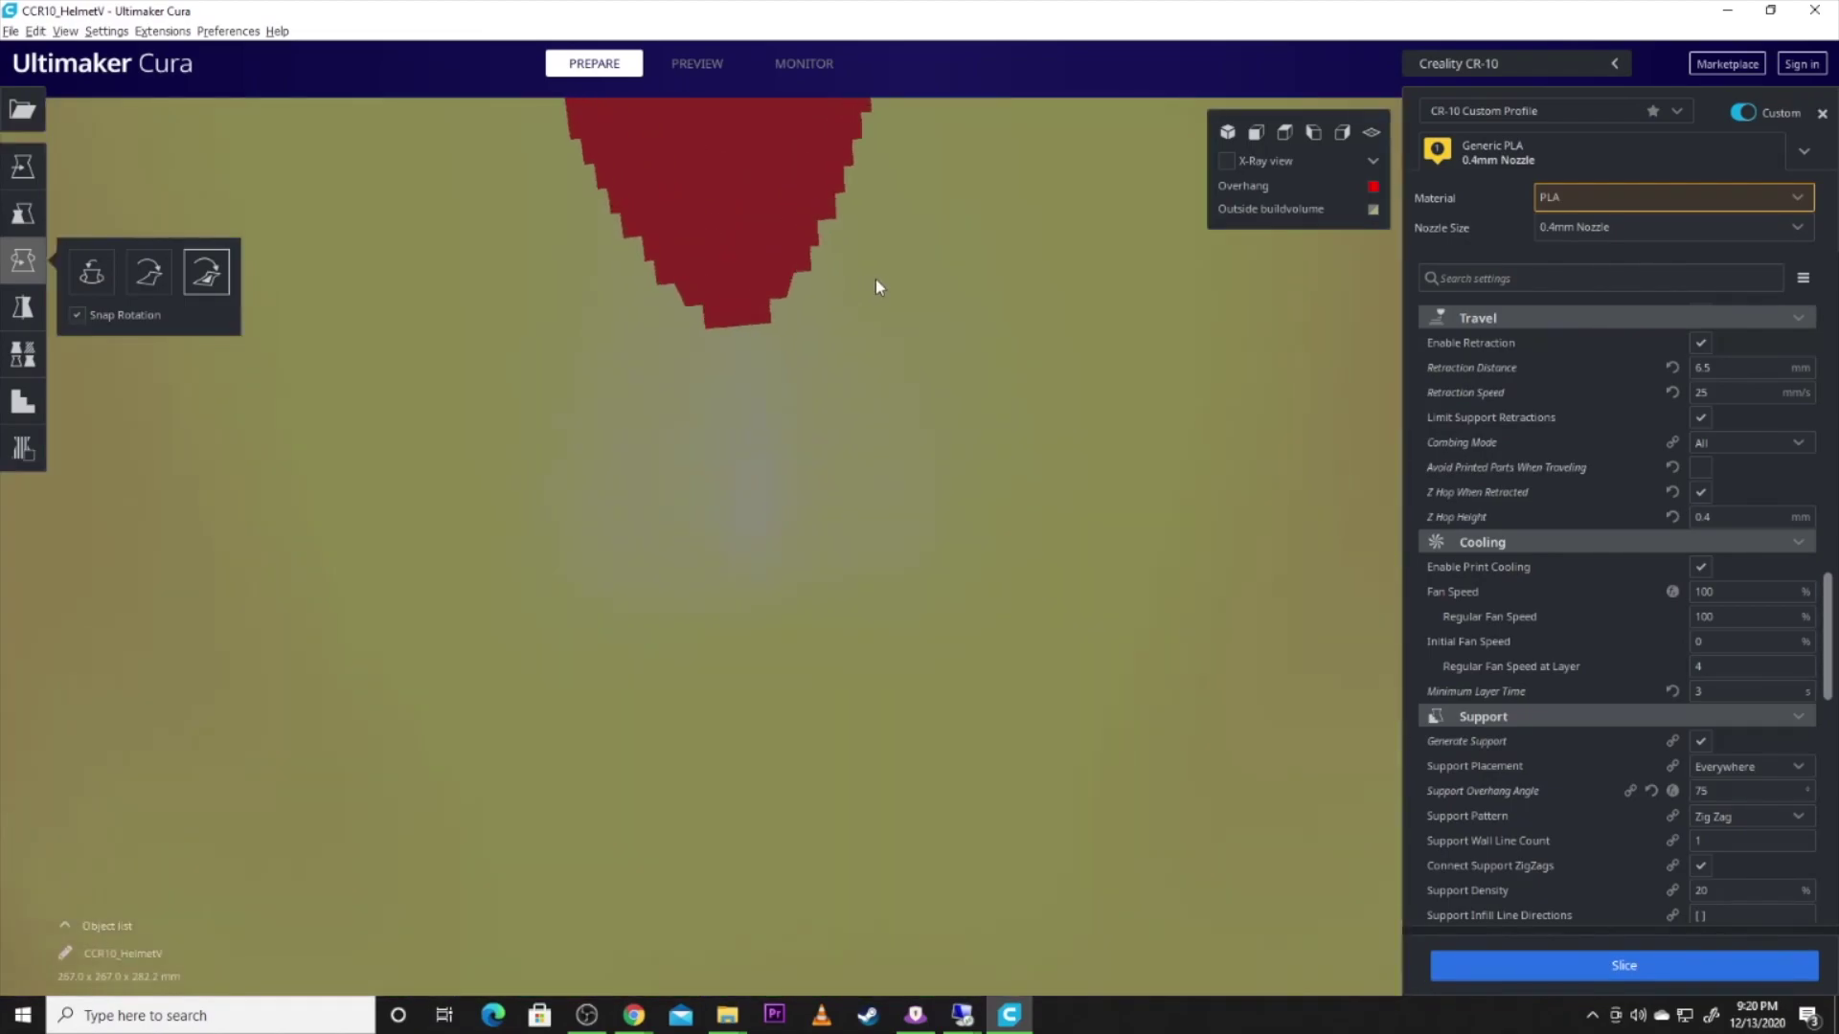
scroll(692, 466, "down", 5)
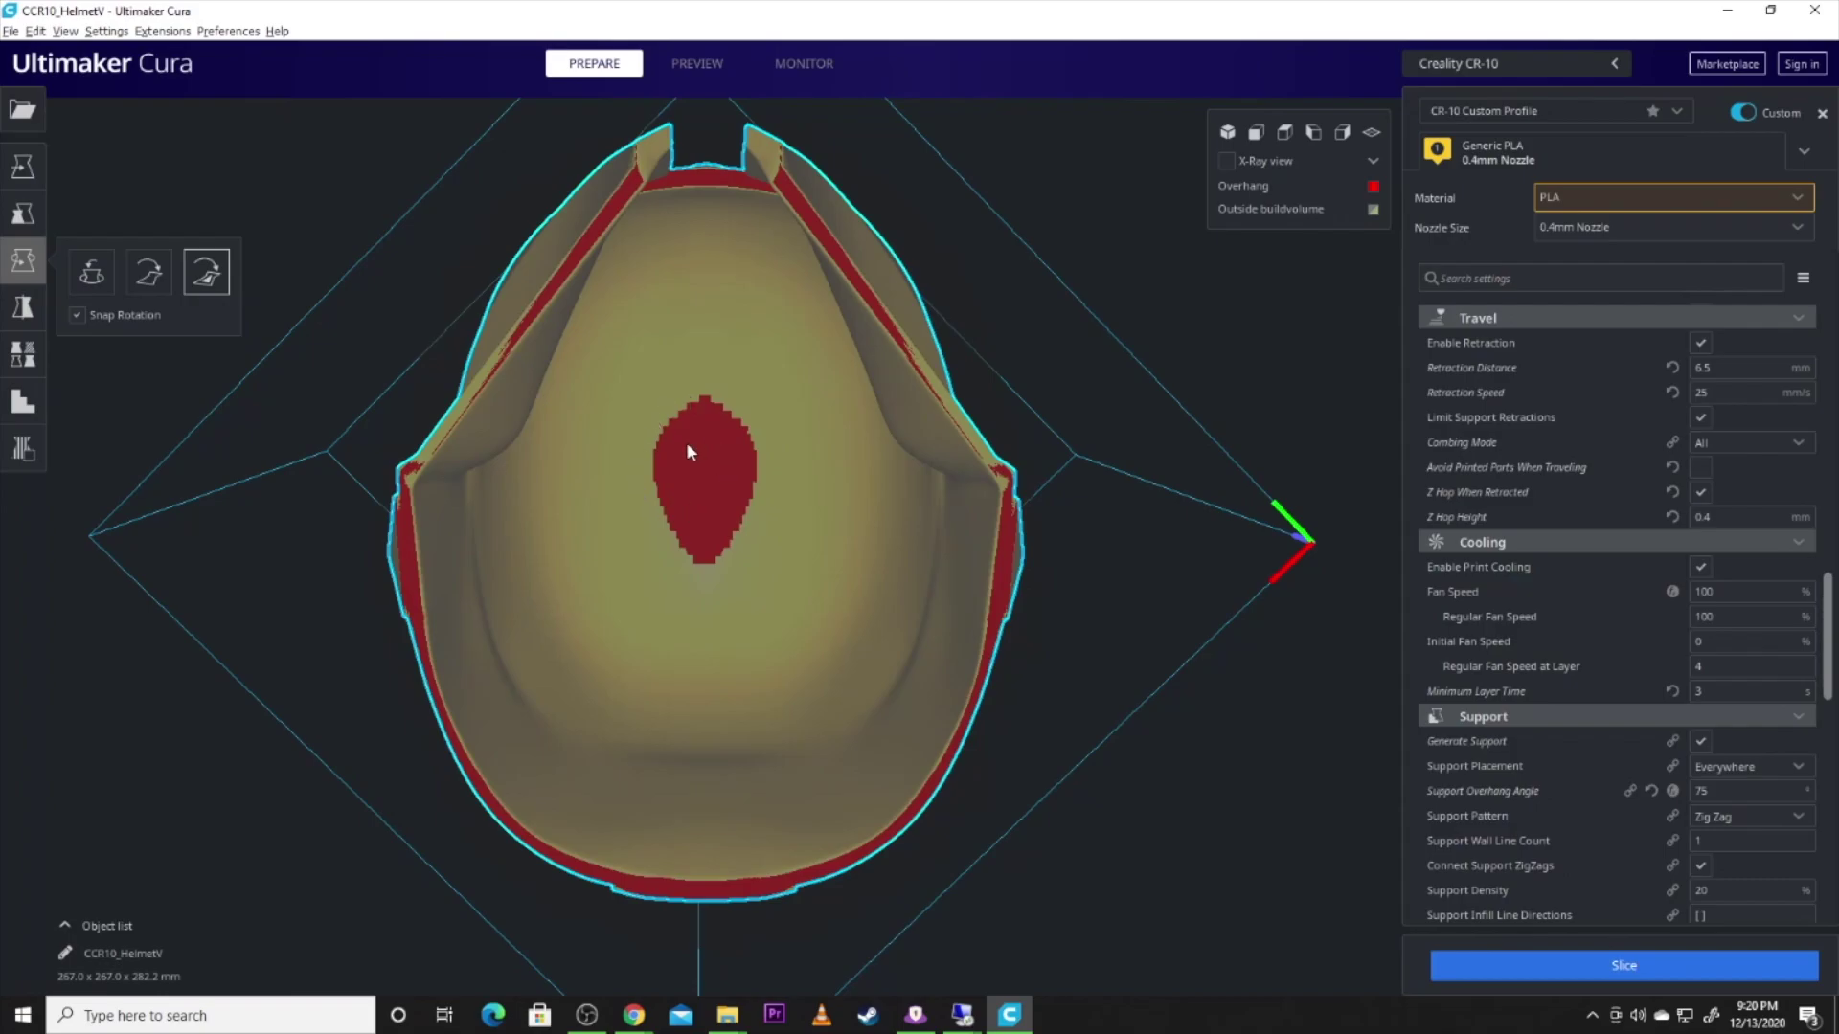
scroll(686, 441, "down", 4)
right_click_drag(699, 425, 807, 329)
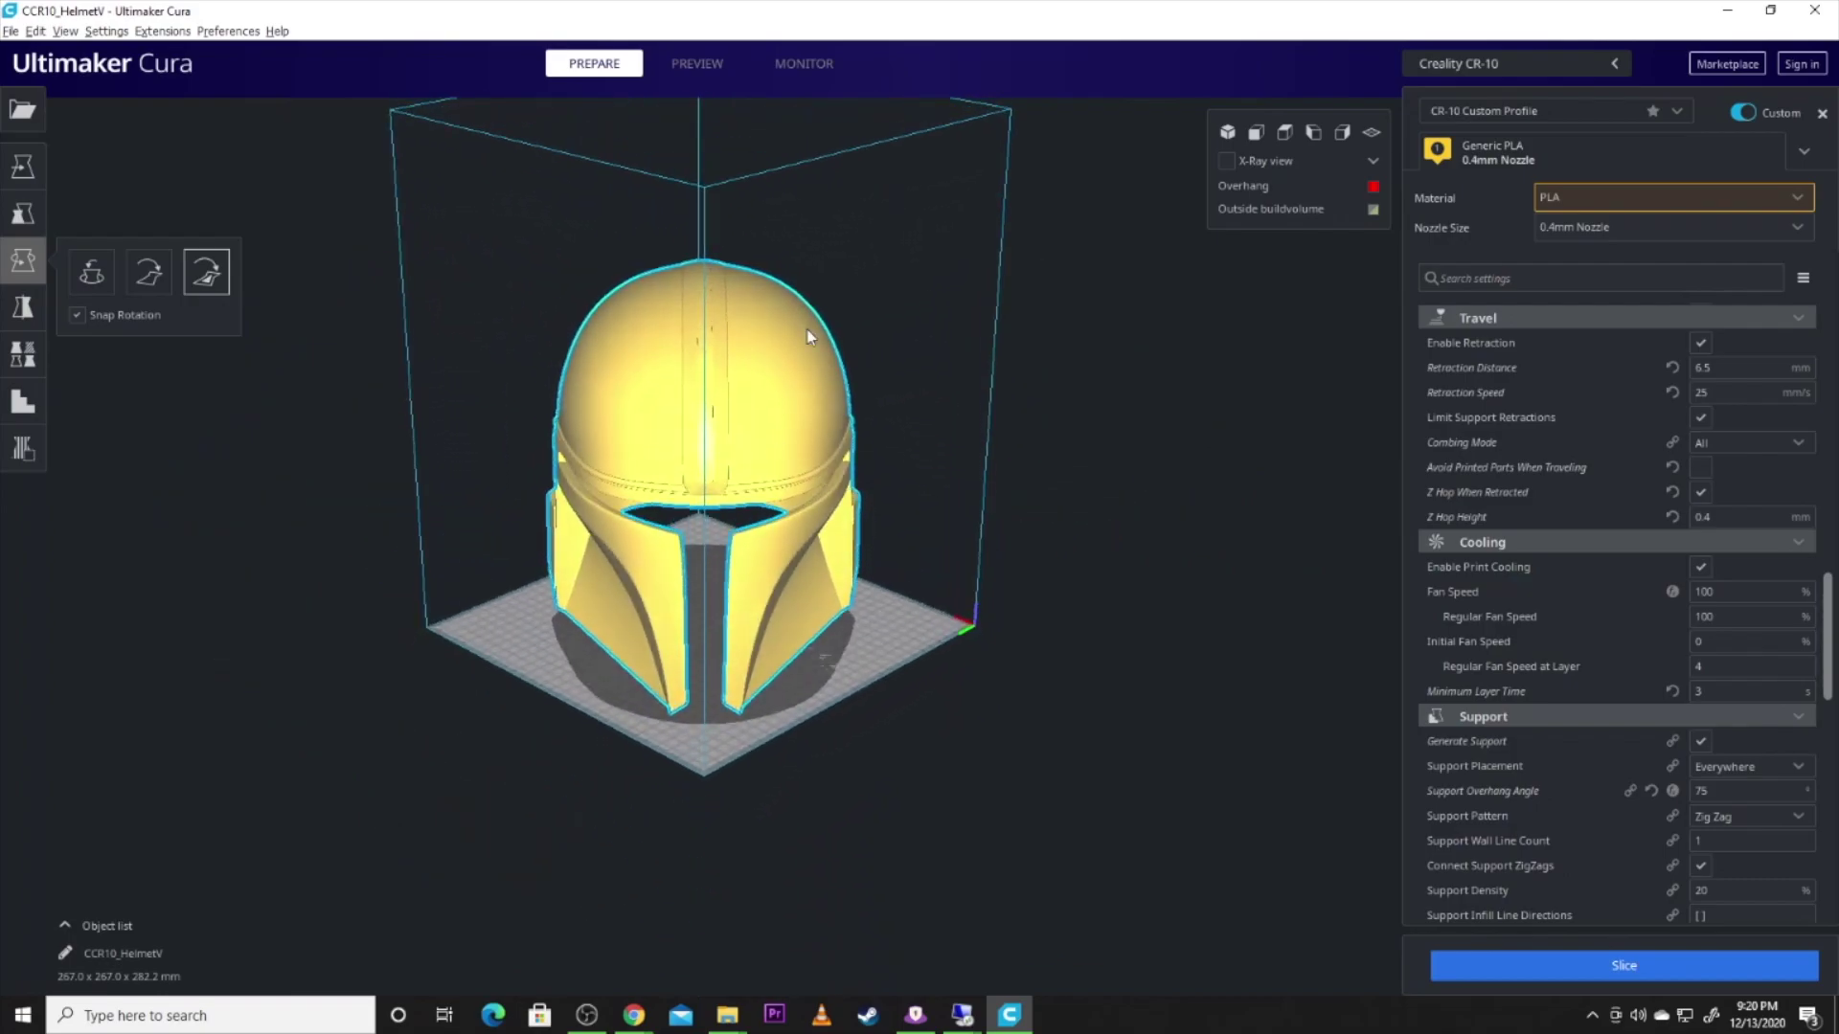
Slice the helmet and deselect it to review the 5 days 5 hours 27 minutes, 930 g estimate.
left_click(1657, 970)
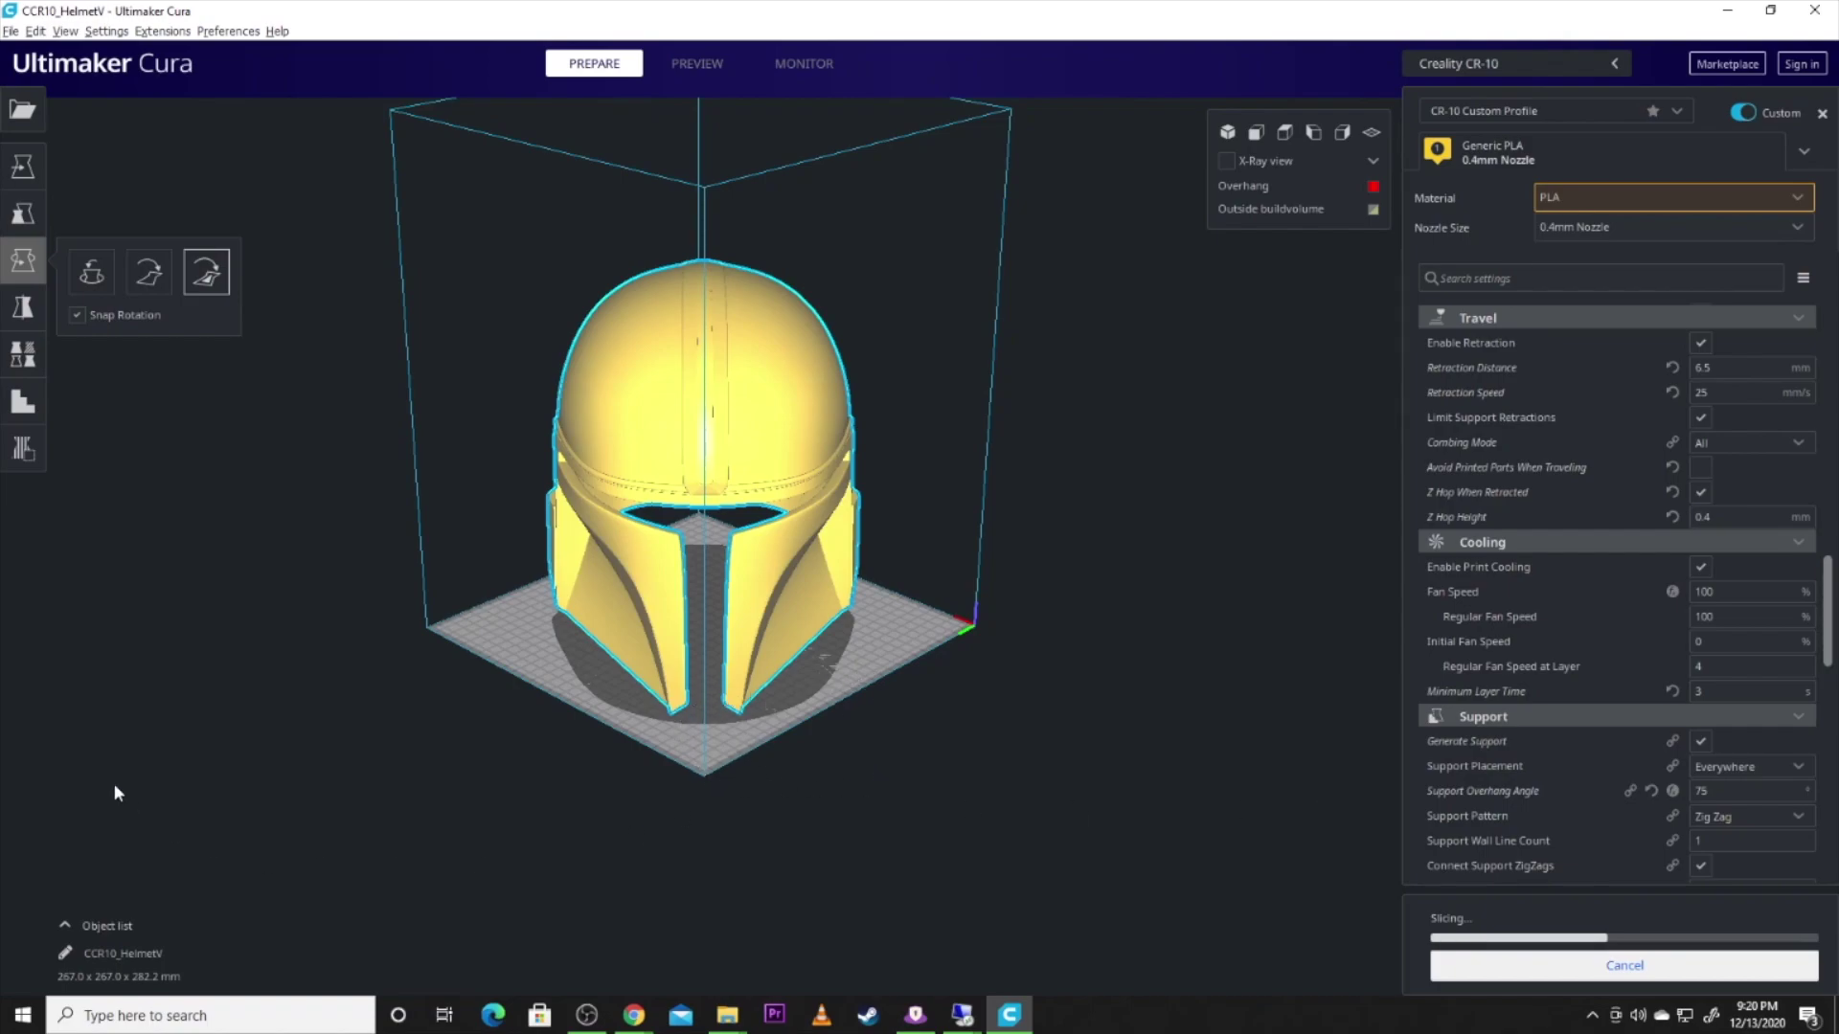
left_click(207, 626)
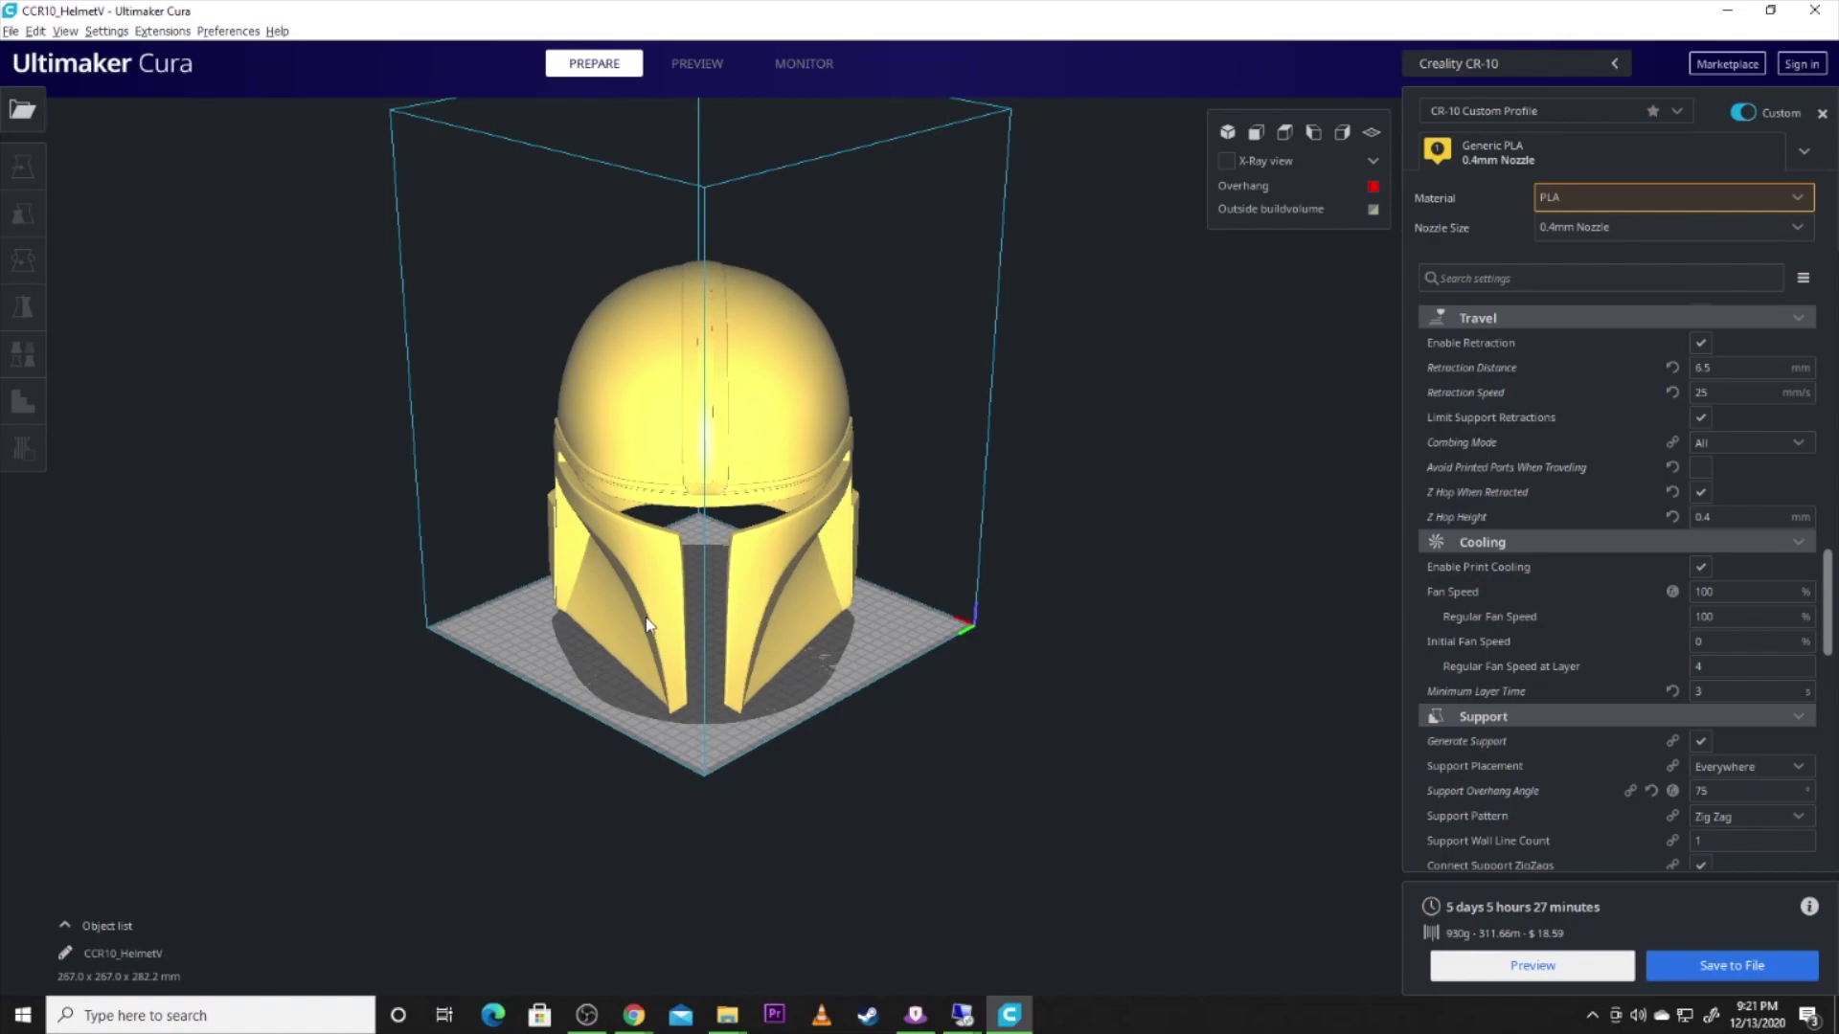
Cut the sliced preview to about layer 1070 to reveal the interior walls and support column.
right_click_drag(651, 623, 671, 574)
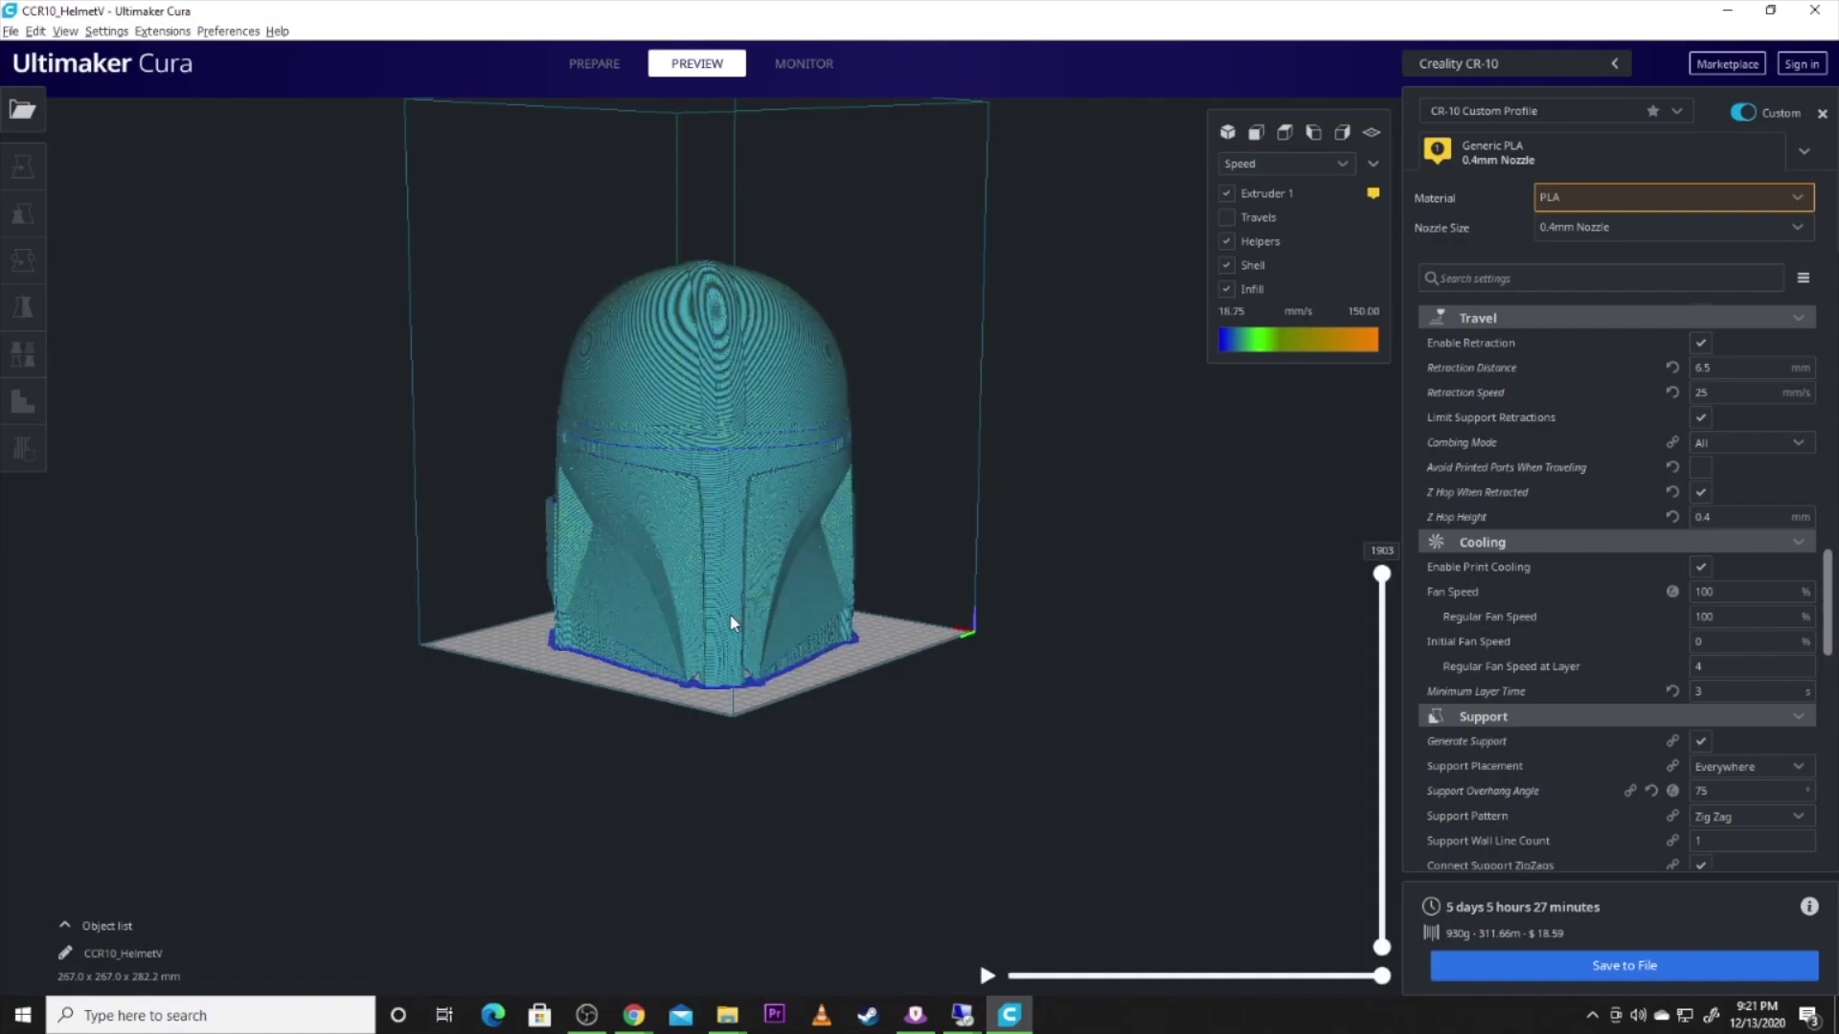
right_click_drag(673, 593, 688, 508)
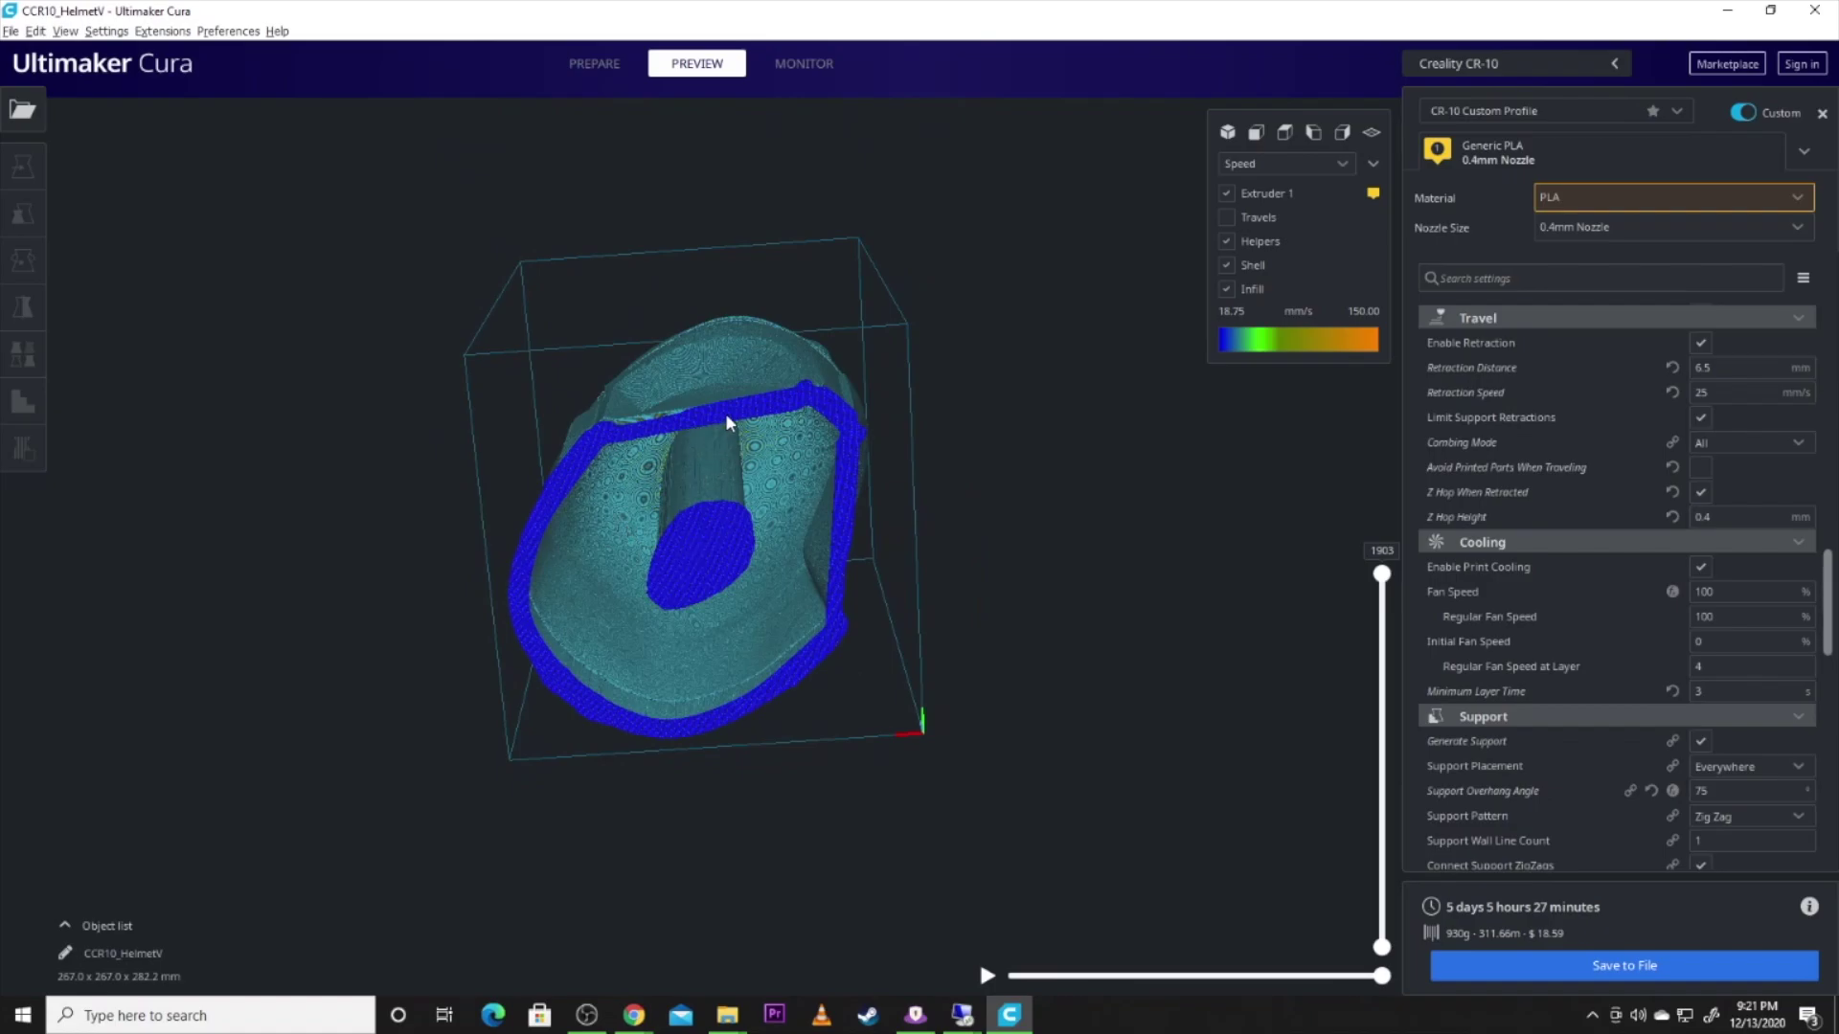
right_click_drag(729, 423, 452, 661)
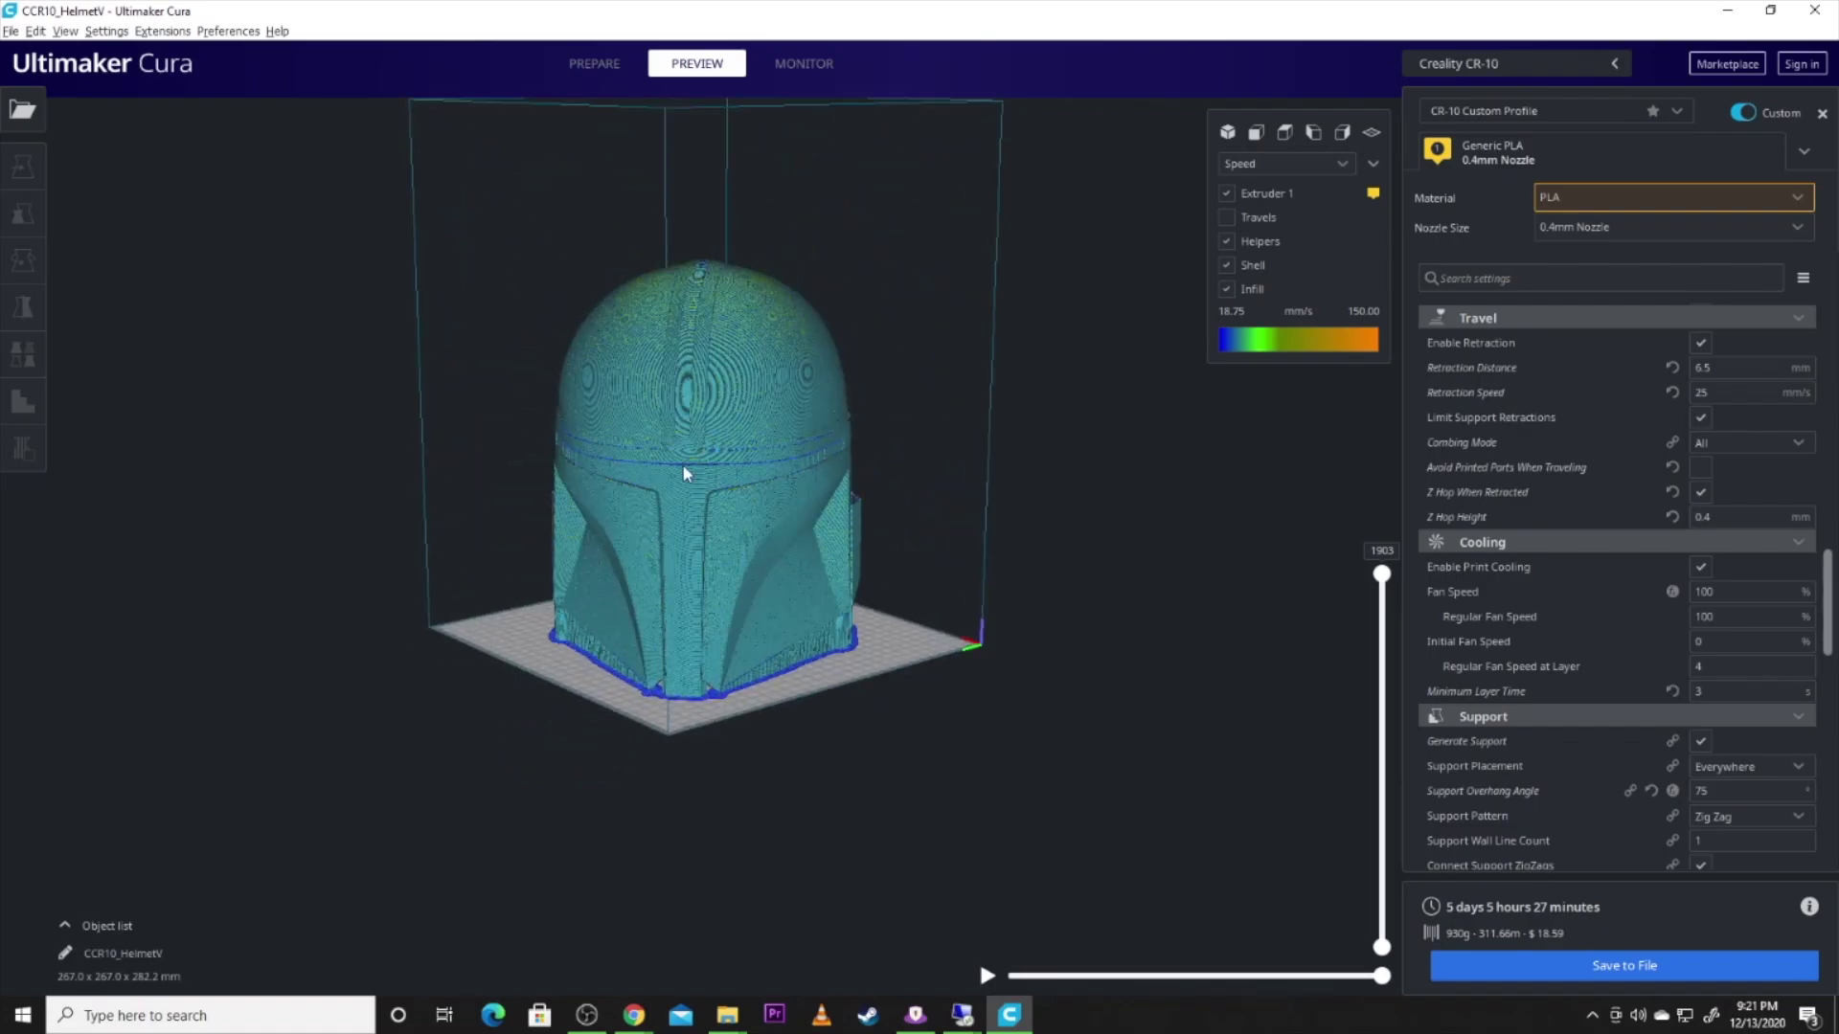
scroll(686, 473, "up", 5)
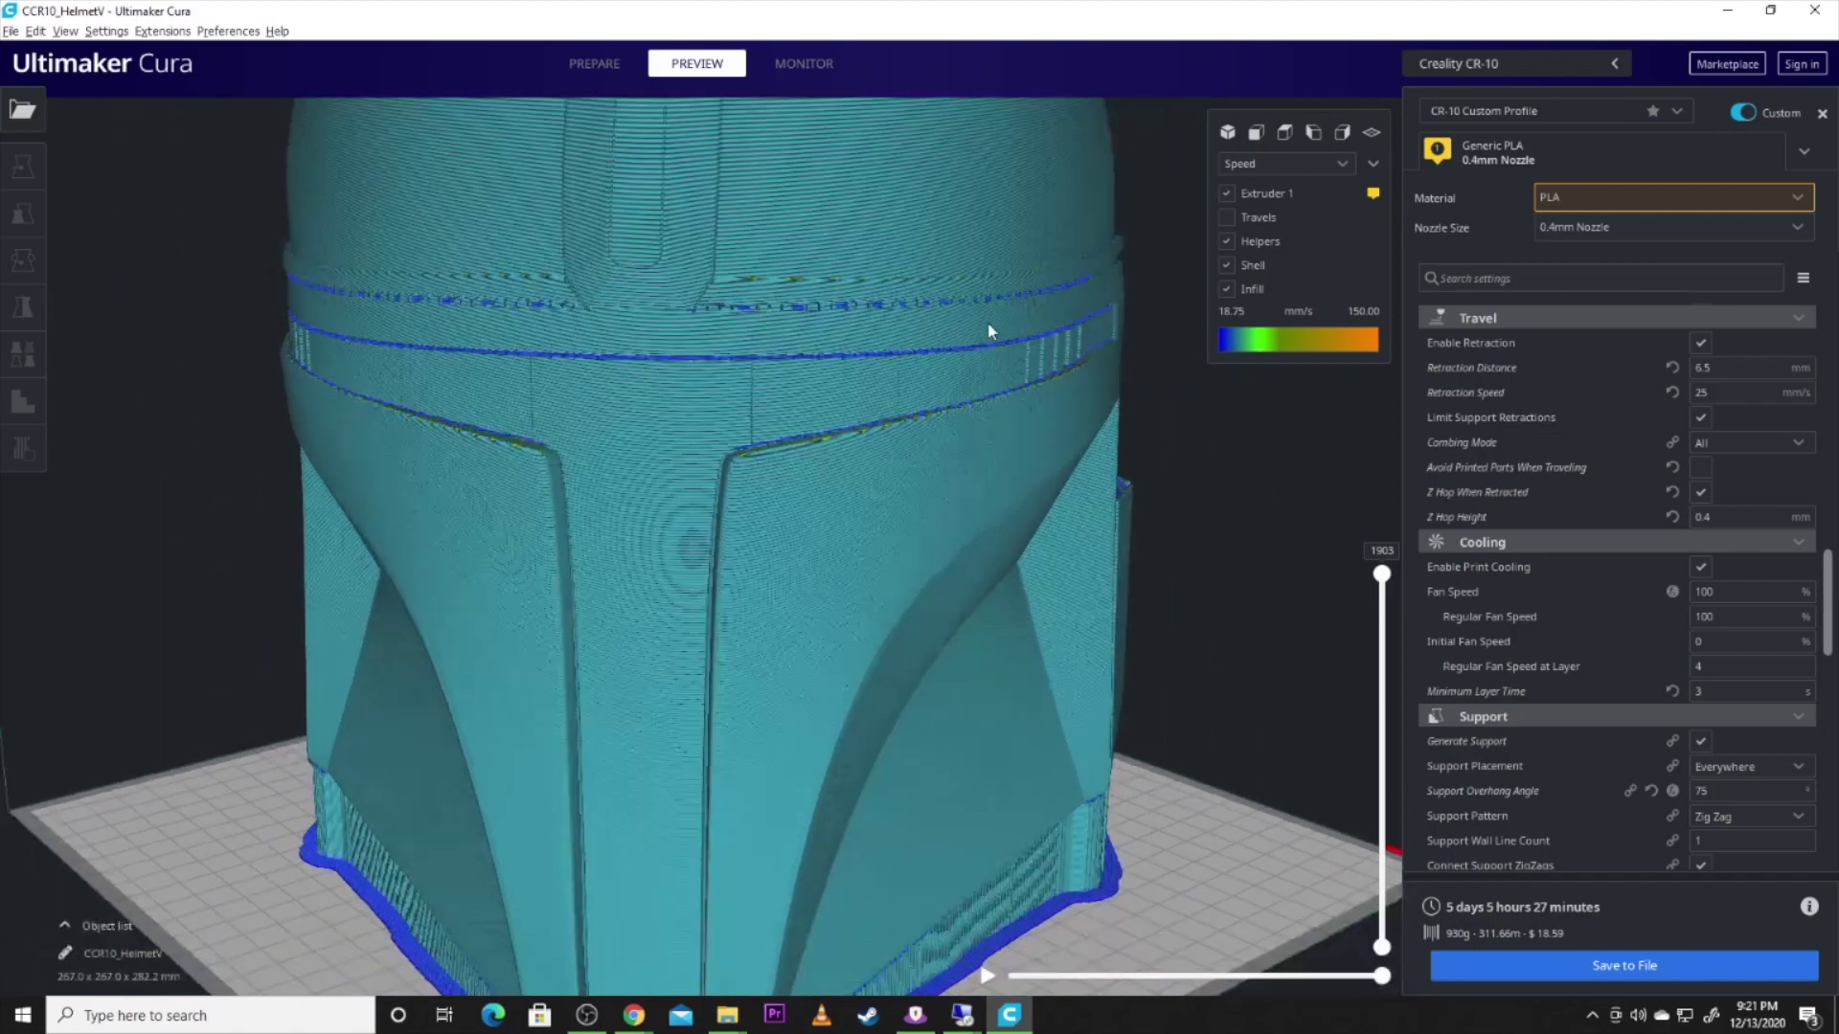
scroll(704, 406, "up", 2)
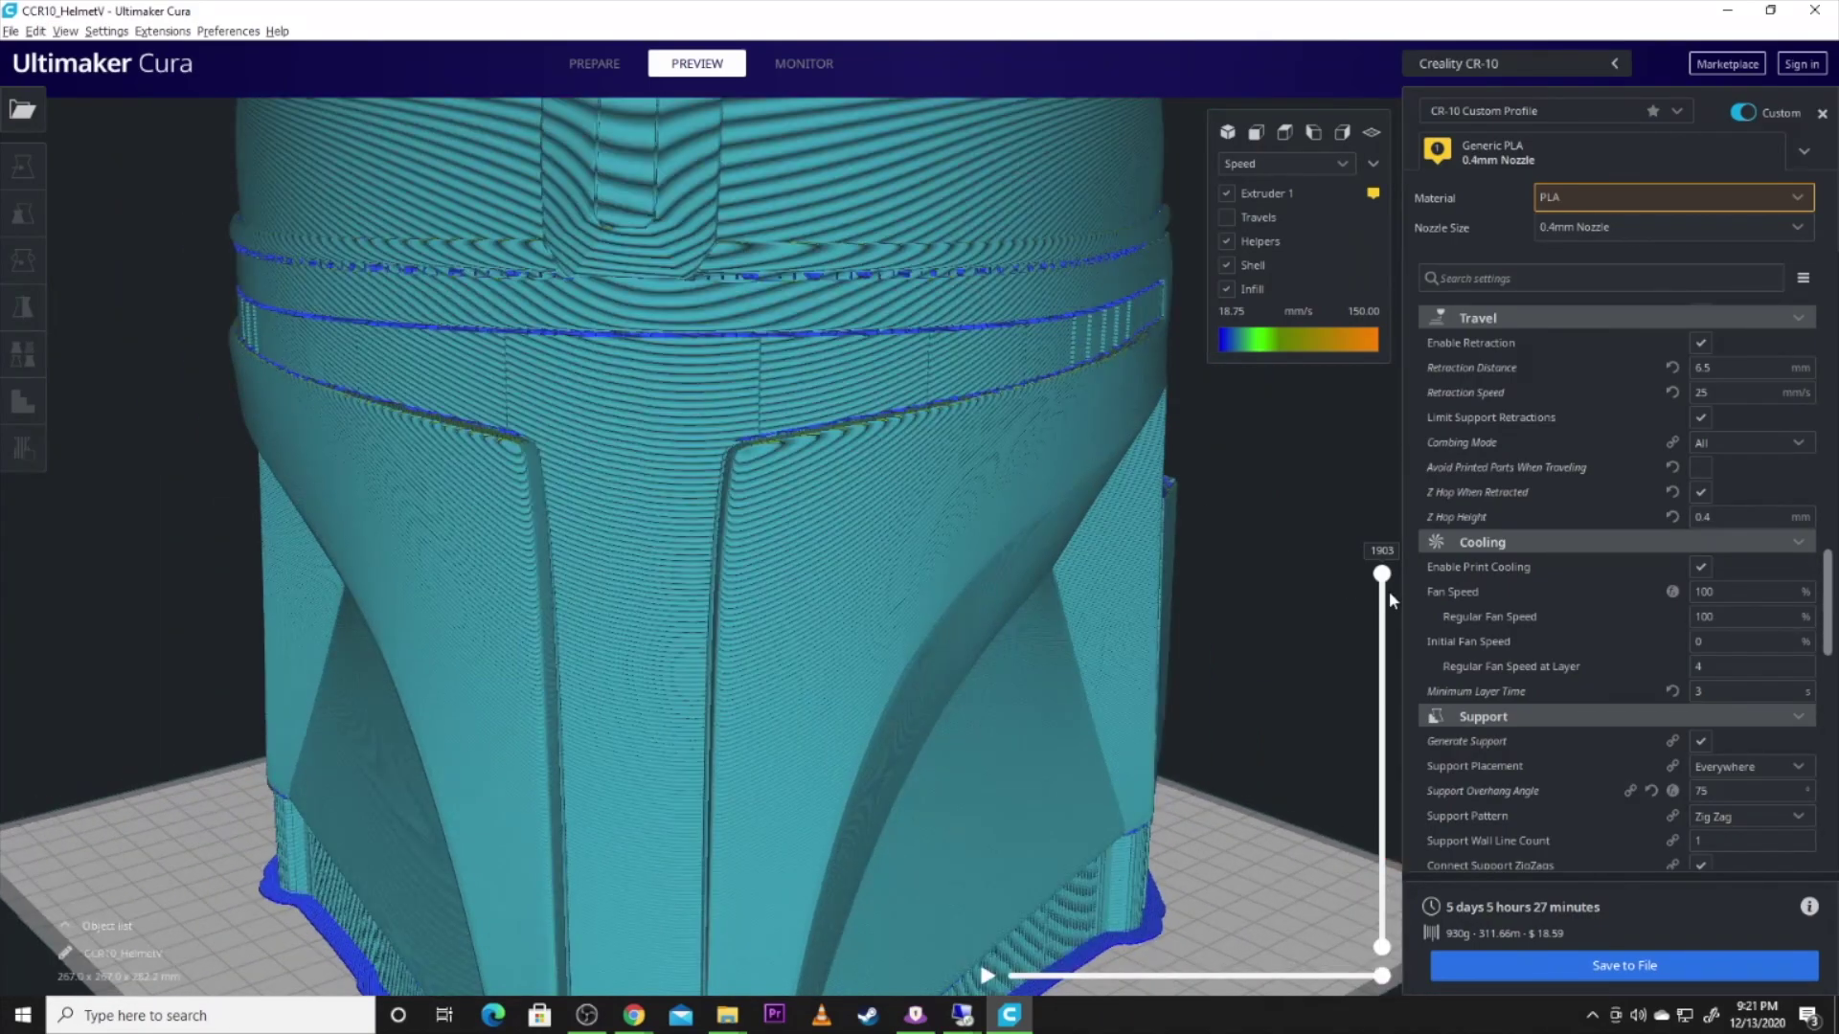
left_click_drag(1390, 596, 1362, 742)
right_click_drag(1362, 742, 584, 508)
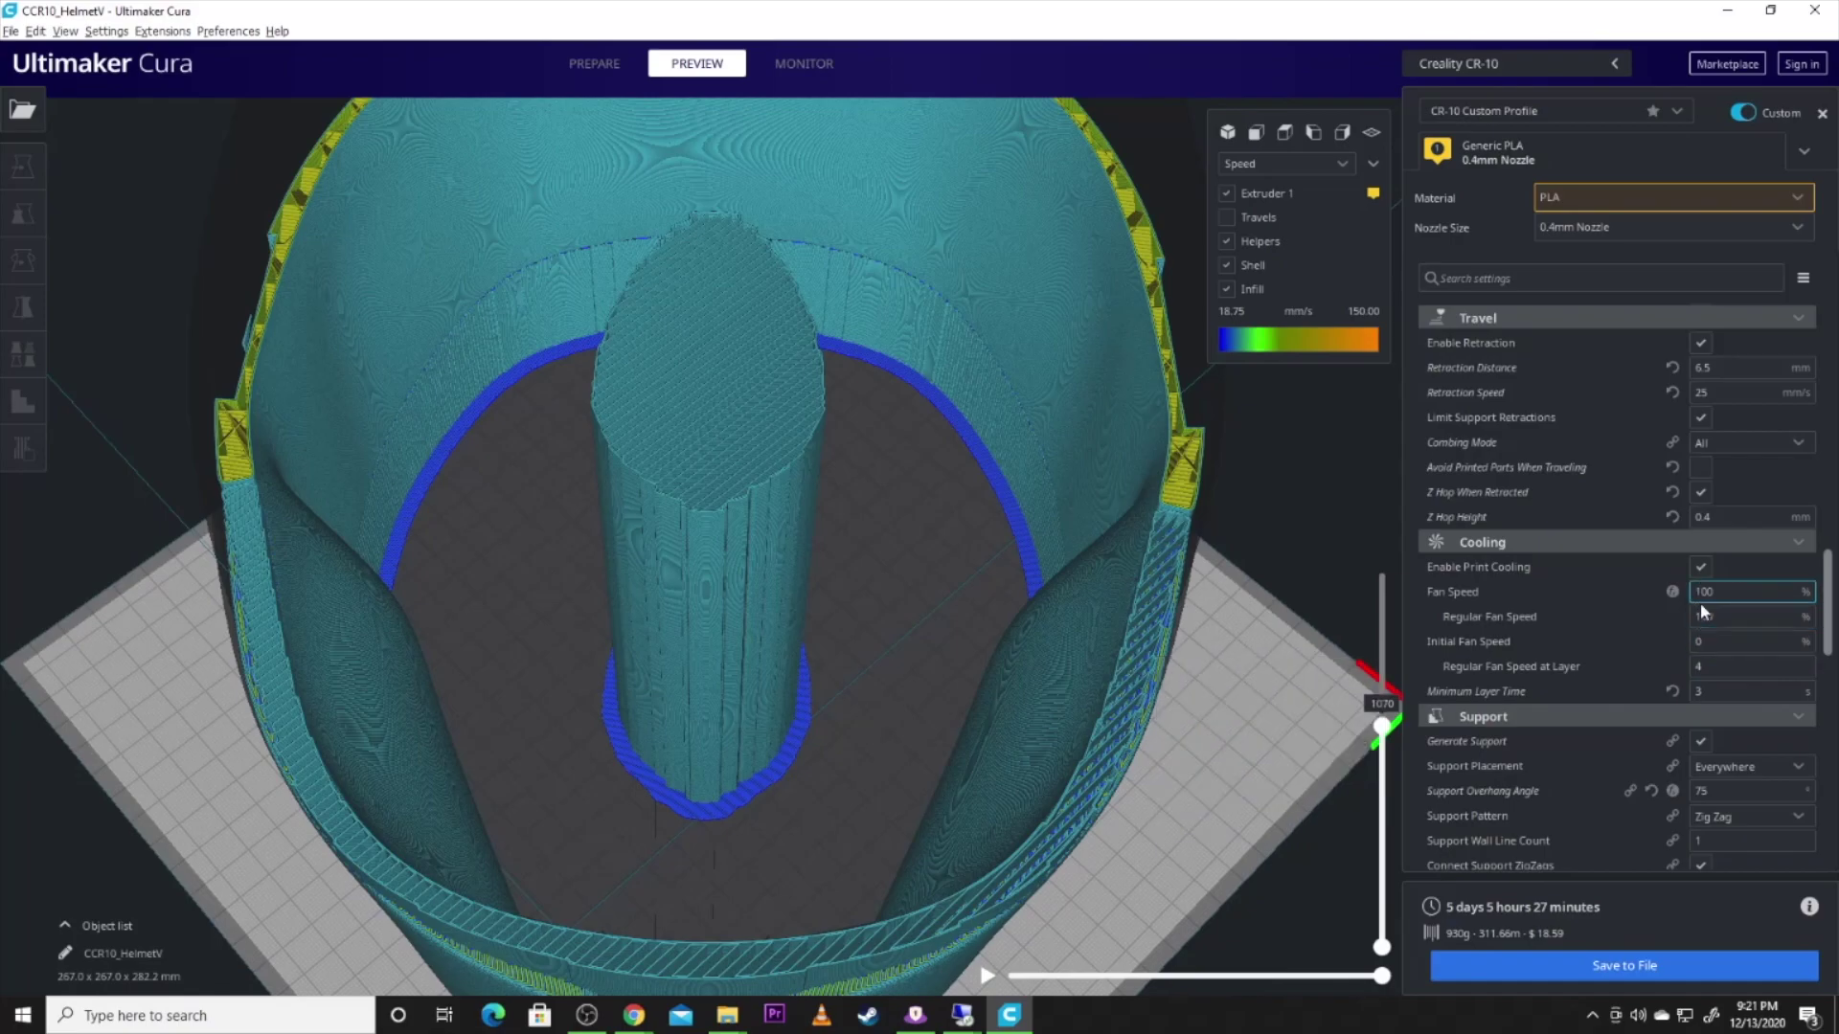
Change the Support Overhang Angle from 75 to 80.
left_click(1706, 790)
key("BackSpace")
key("BackSpace")
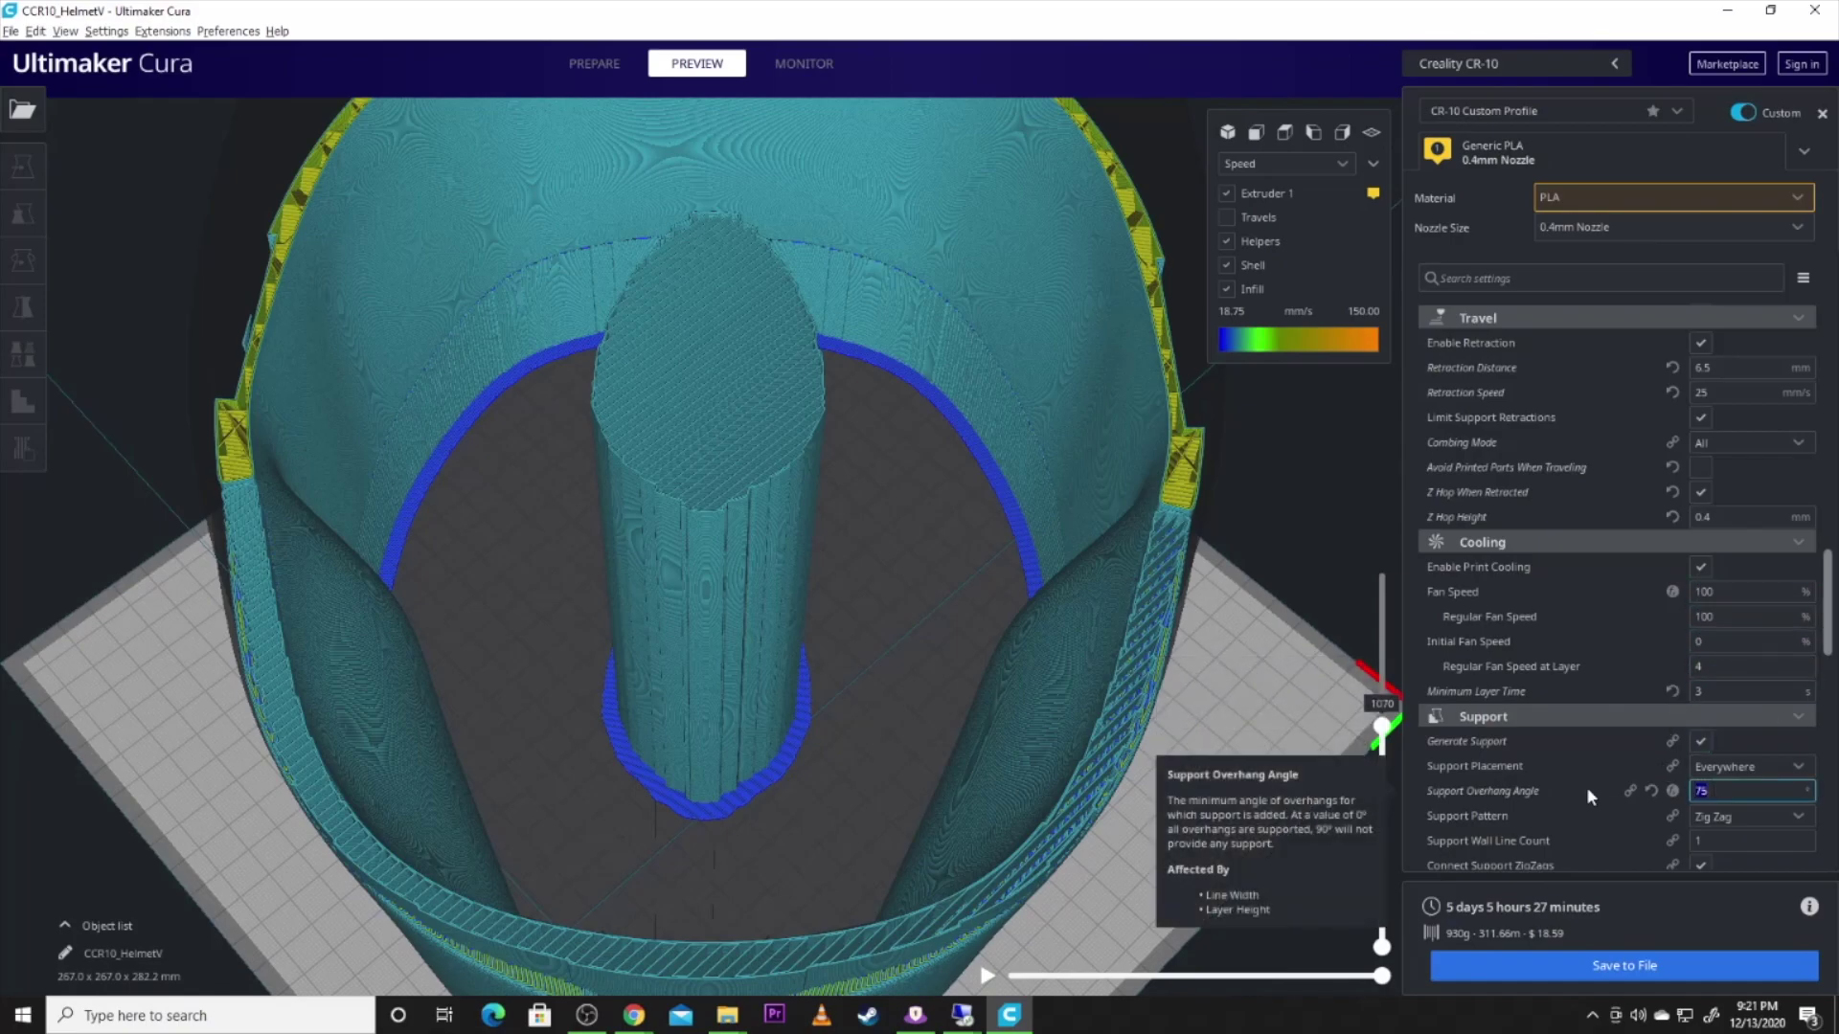
type("80")
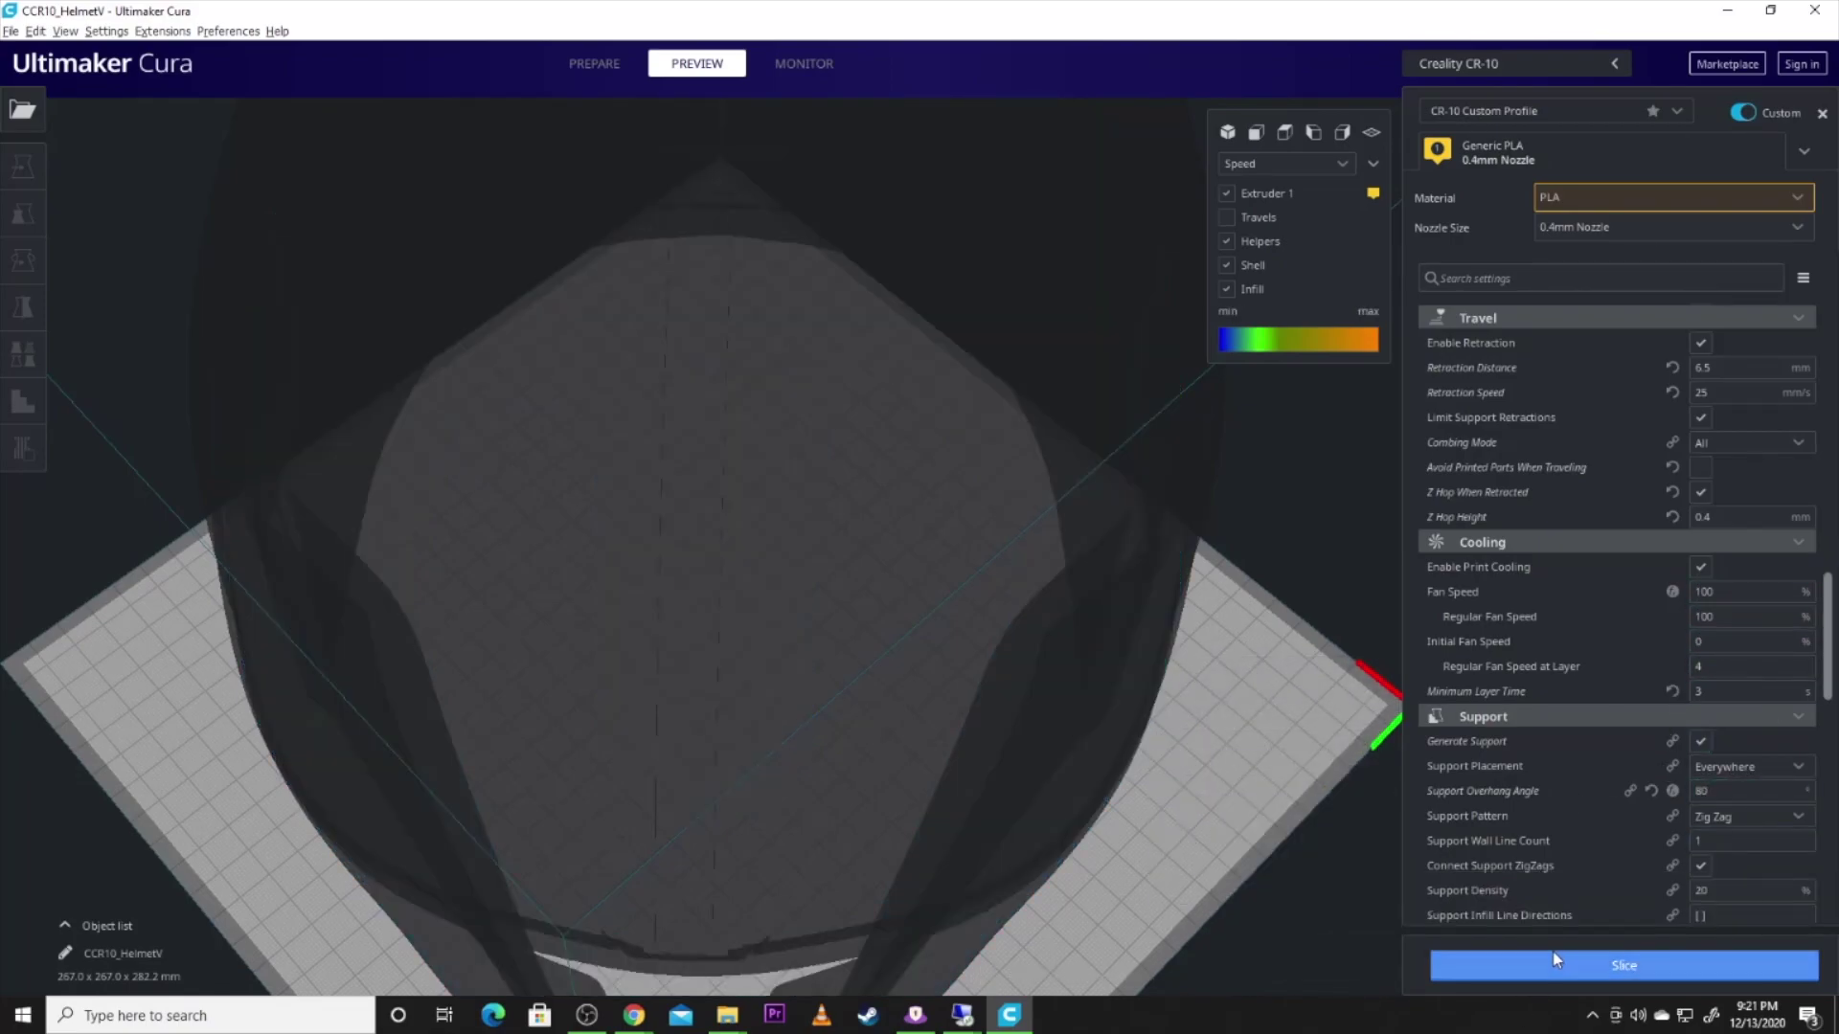
Re-slice the helmet, dropping the estimate to 4 days 10 hours 42 minutes and 776 g.
left_click(1553, 972)
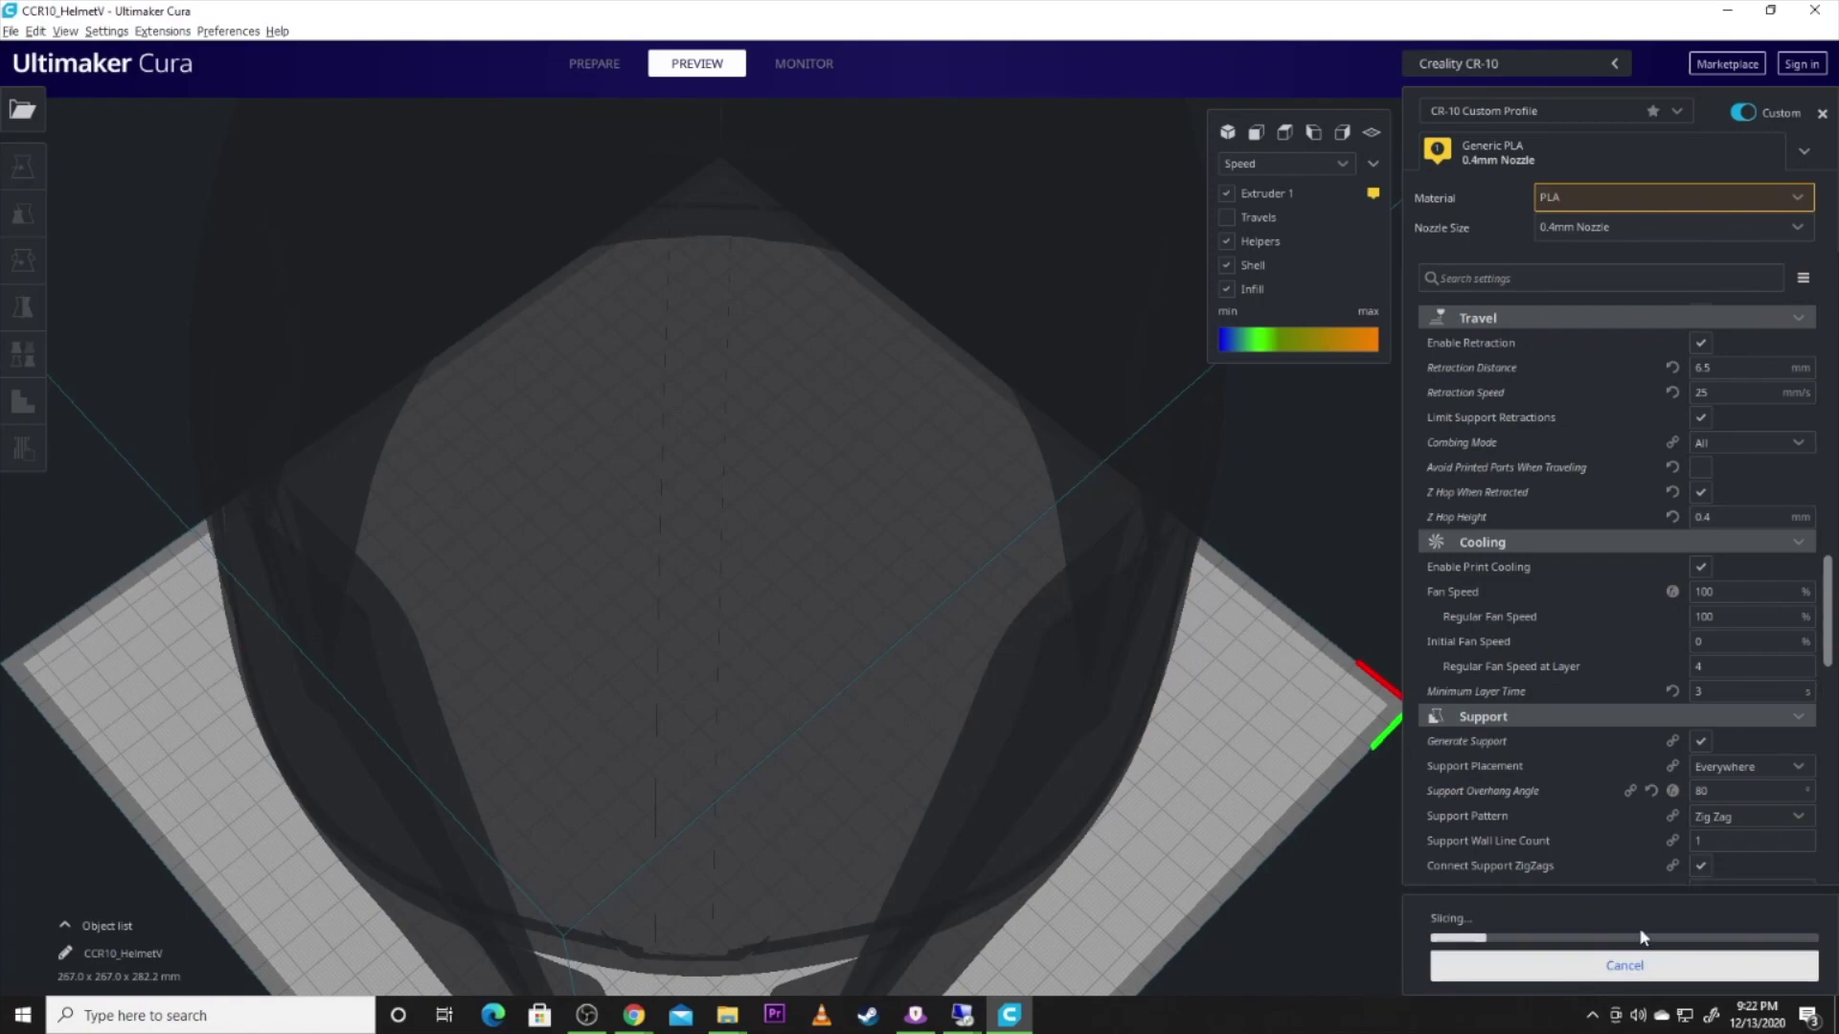
scroll(1710, 674, "up", 5)
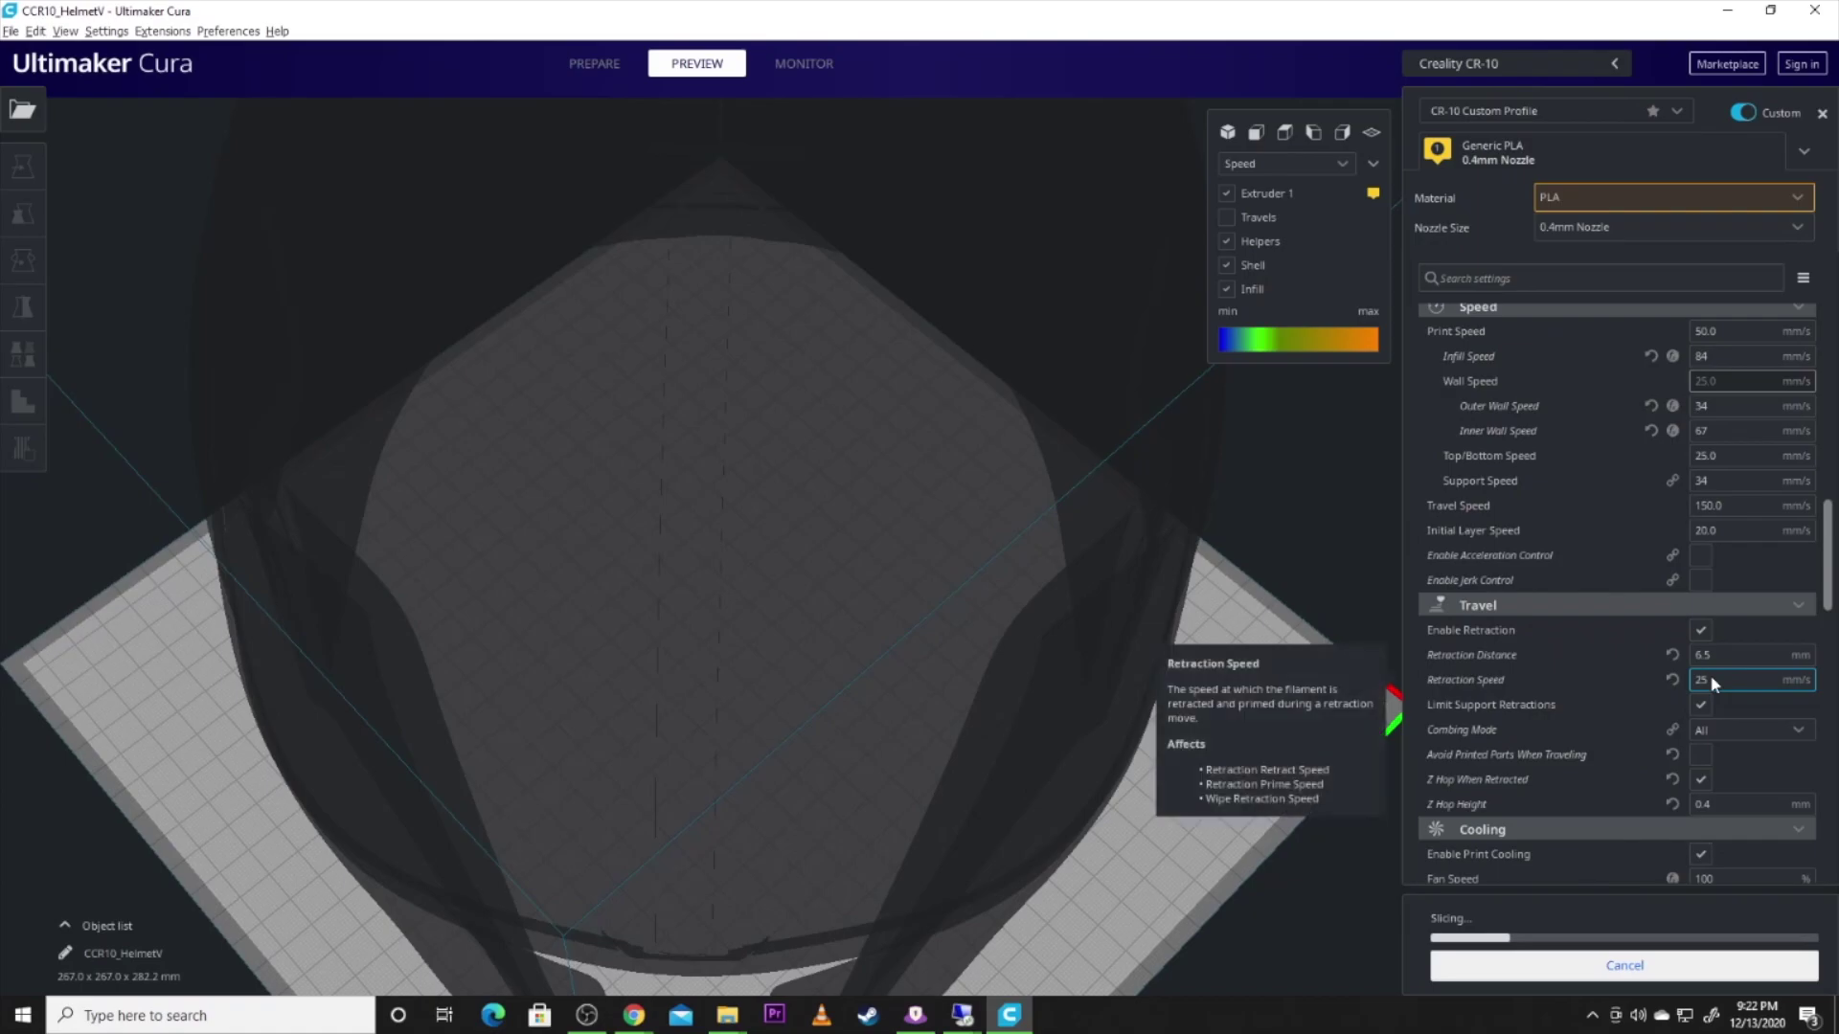
scroll(1710, 674, "up", 5)
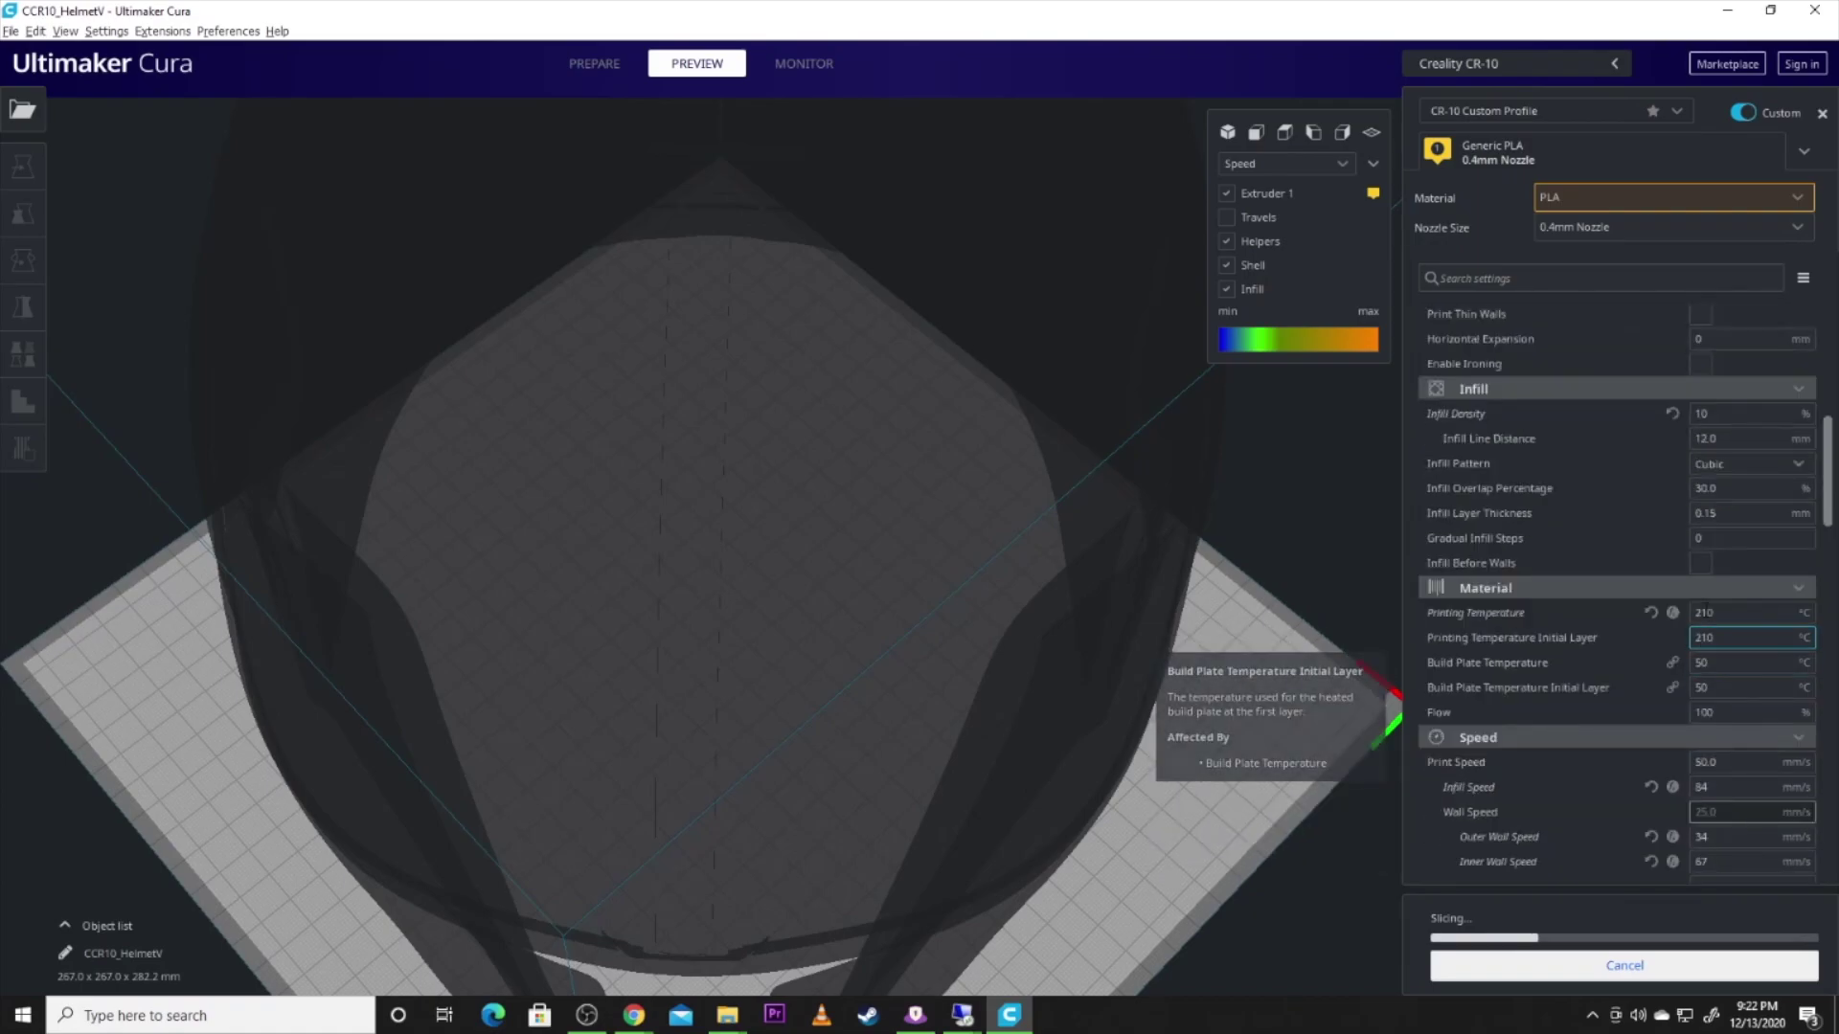
scroll(1584, 622, "down", 5)
scroll(1585, 621, "down", 3)
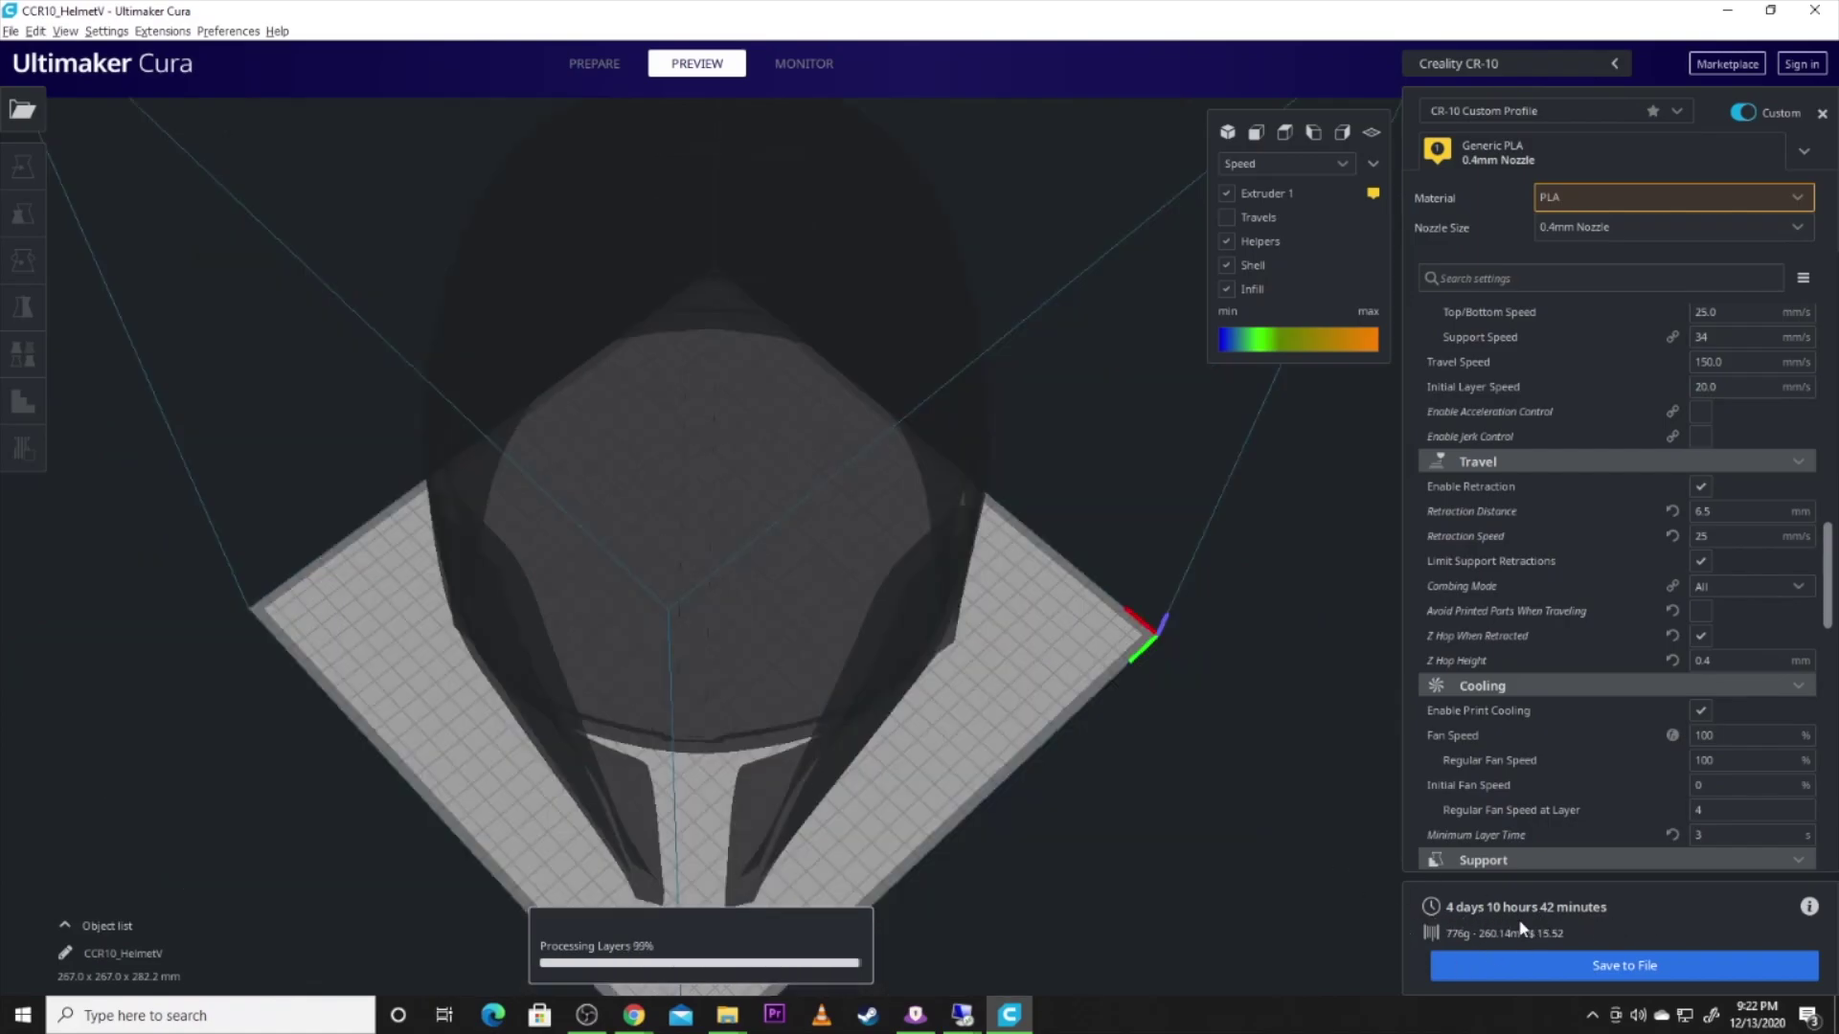
Orbit around the re-sliced helmet to inspect the thin support pillars beneath its rim.
scroll(738, 778, "up", 5)
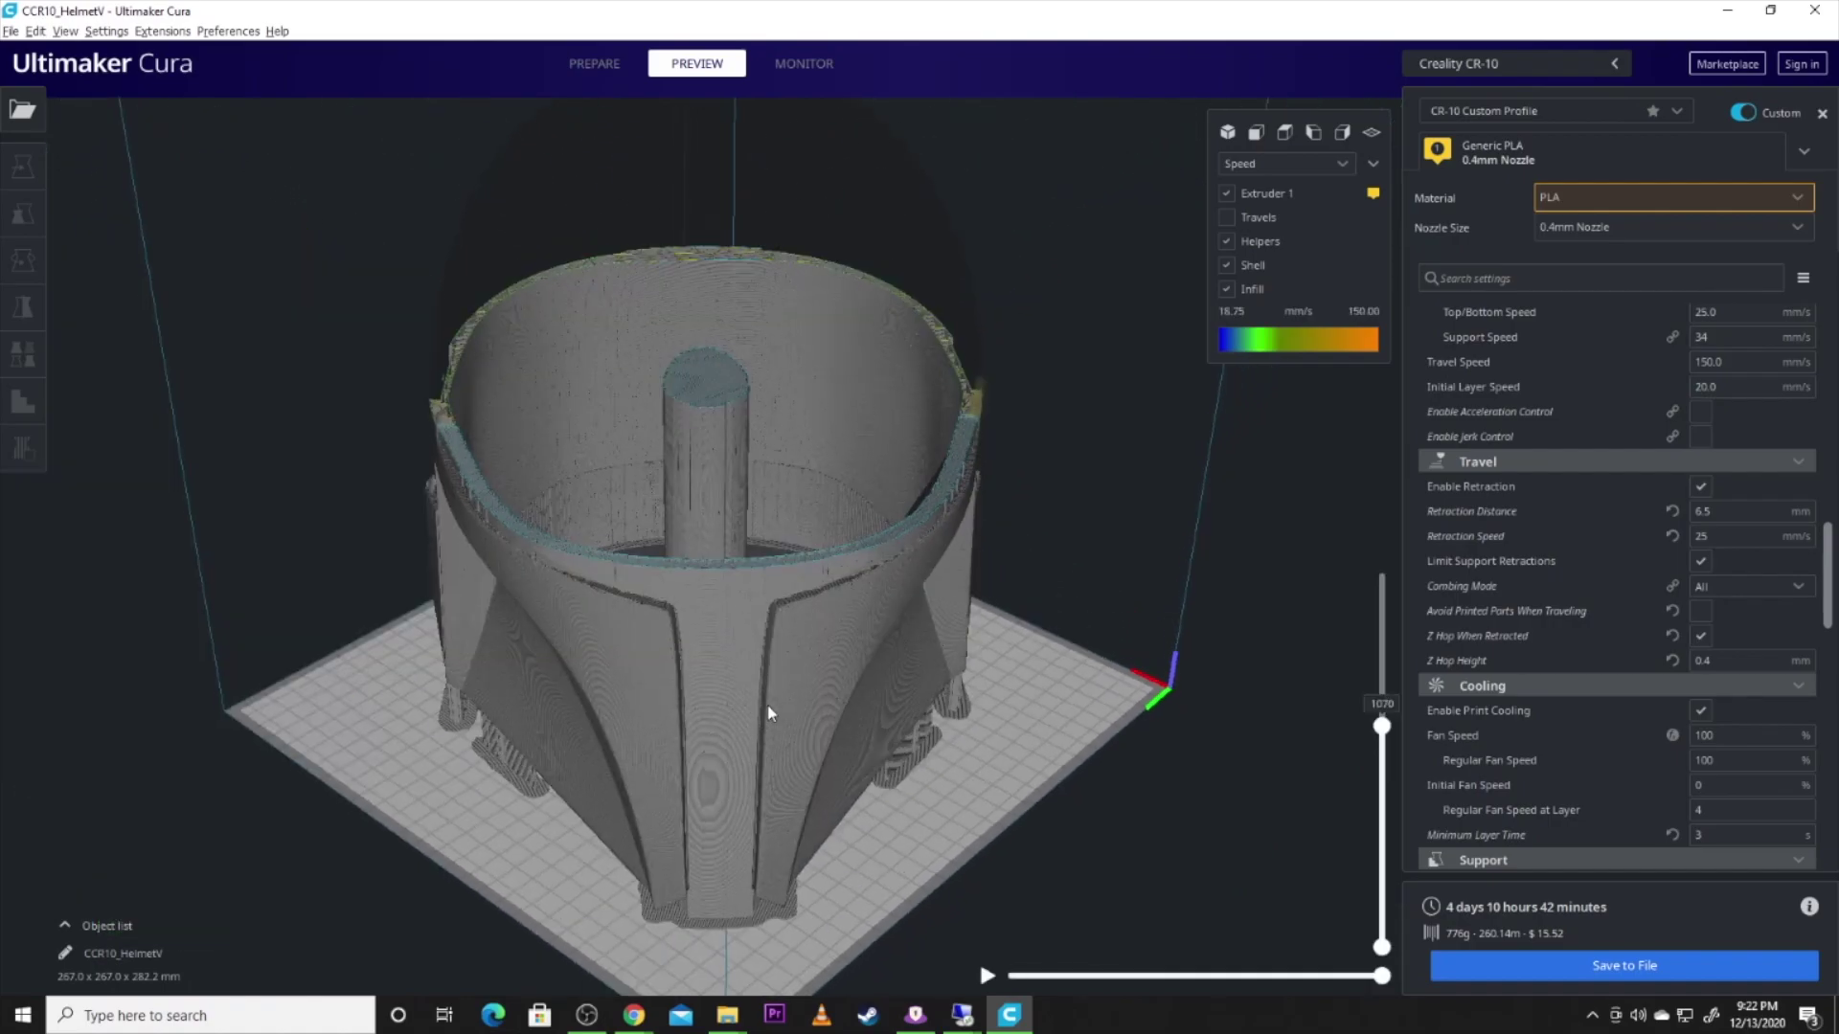
right_click_drag(764, 706, 1023, 763)
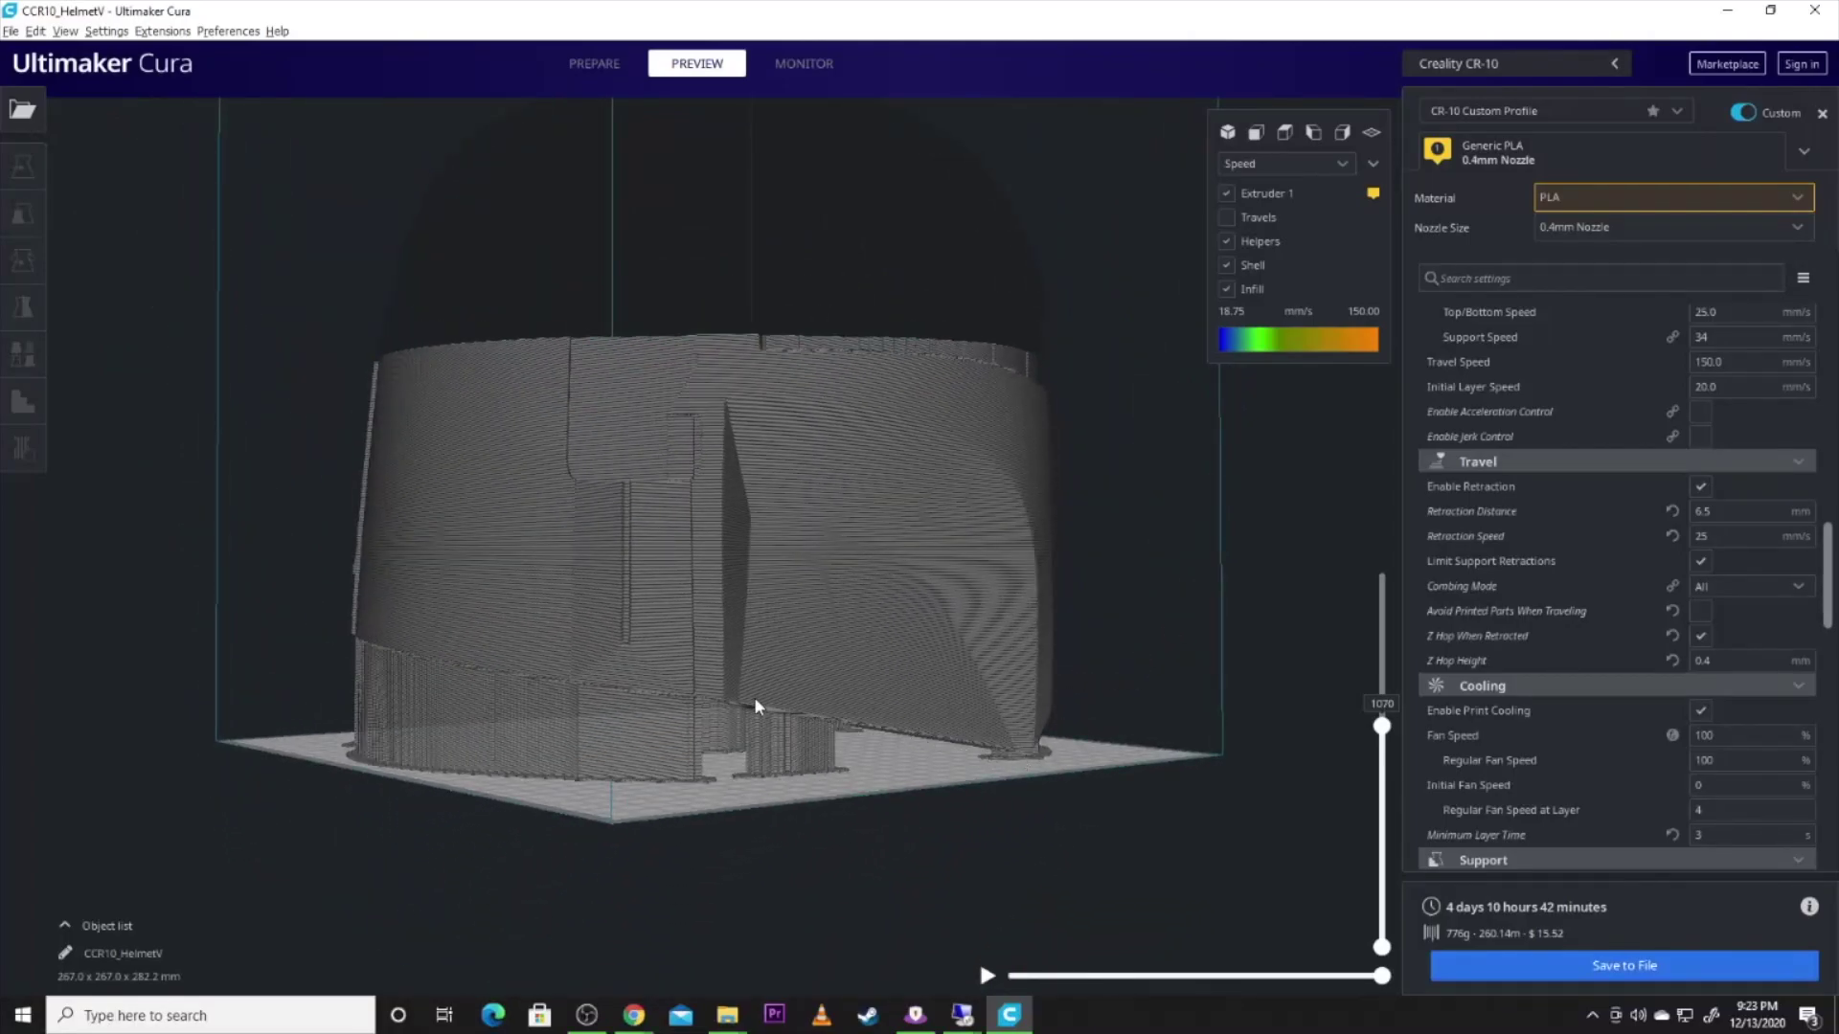
right_click_drag(755, 707, 513, 722)
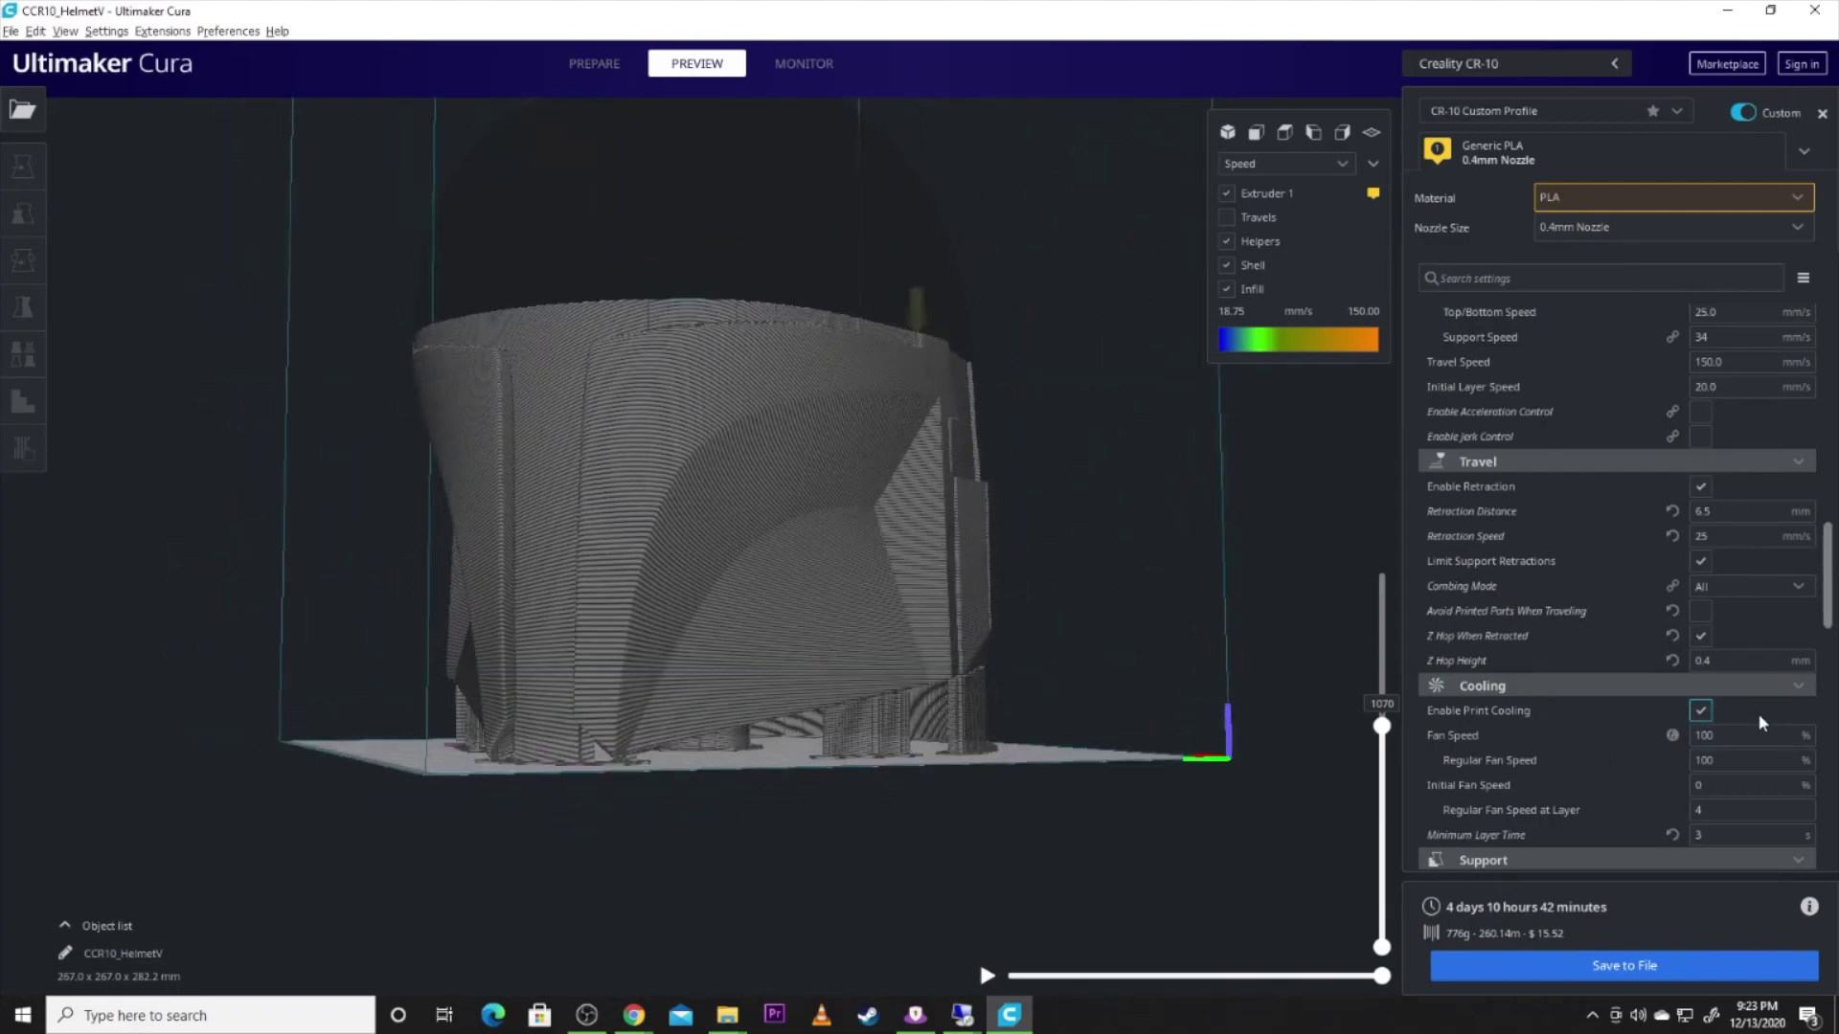
scroll(1761, 723, "down", 3)
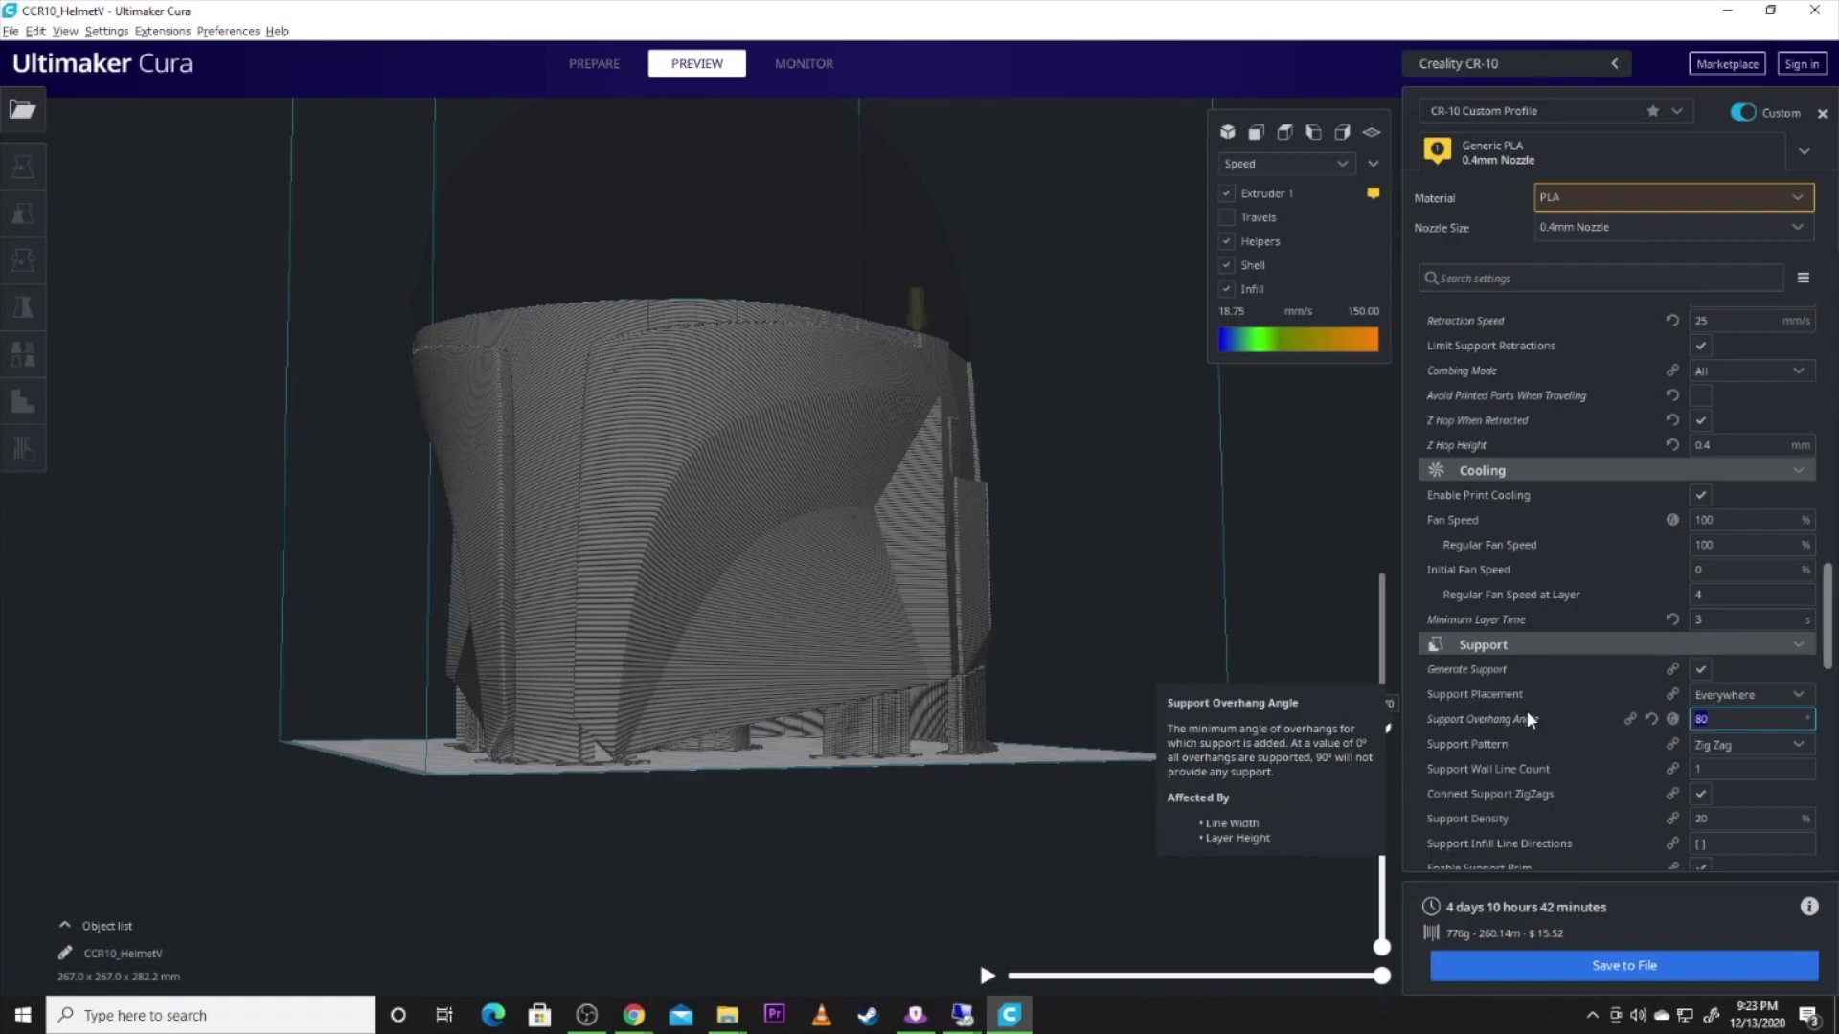
Enter 60 for the overhang angle, set Infill Density to 2%, and re-slice the helmet.
type("60")
scroll(1619, 585, "up", 6)
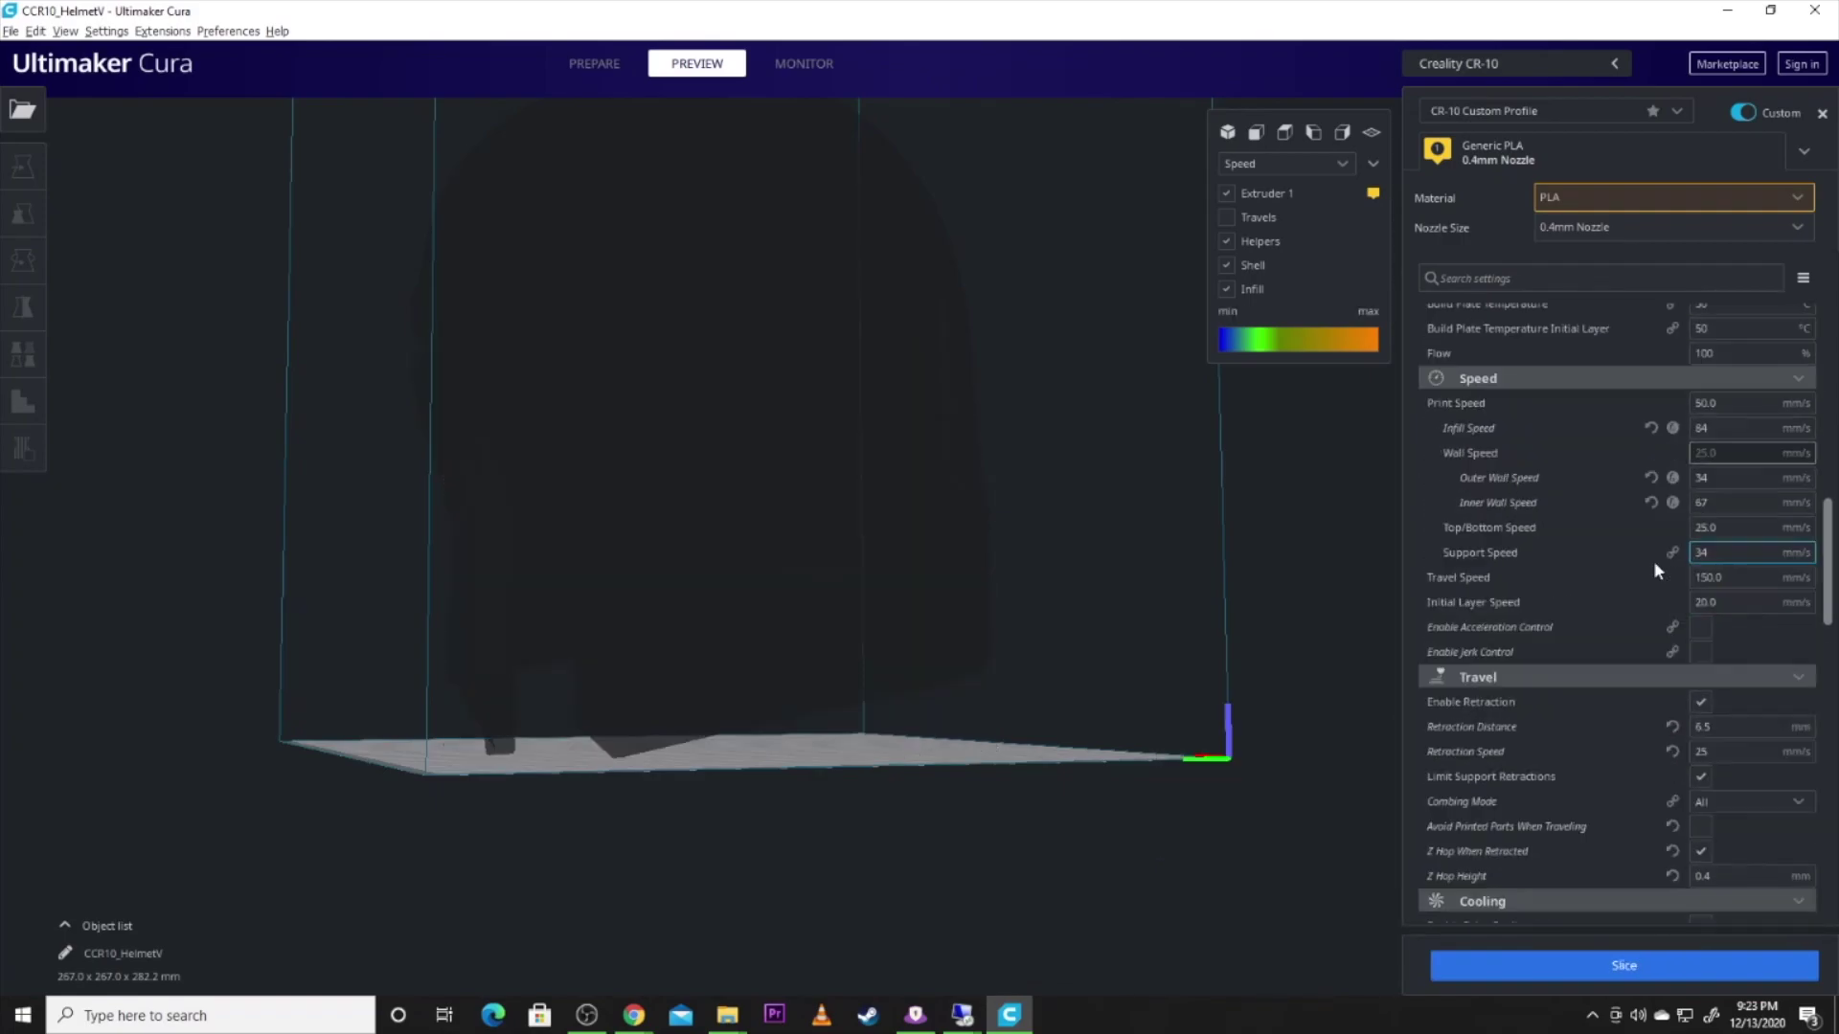
scroll(1710, 489, "up", 4)
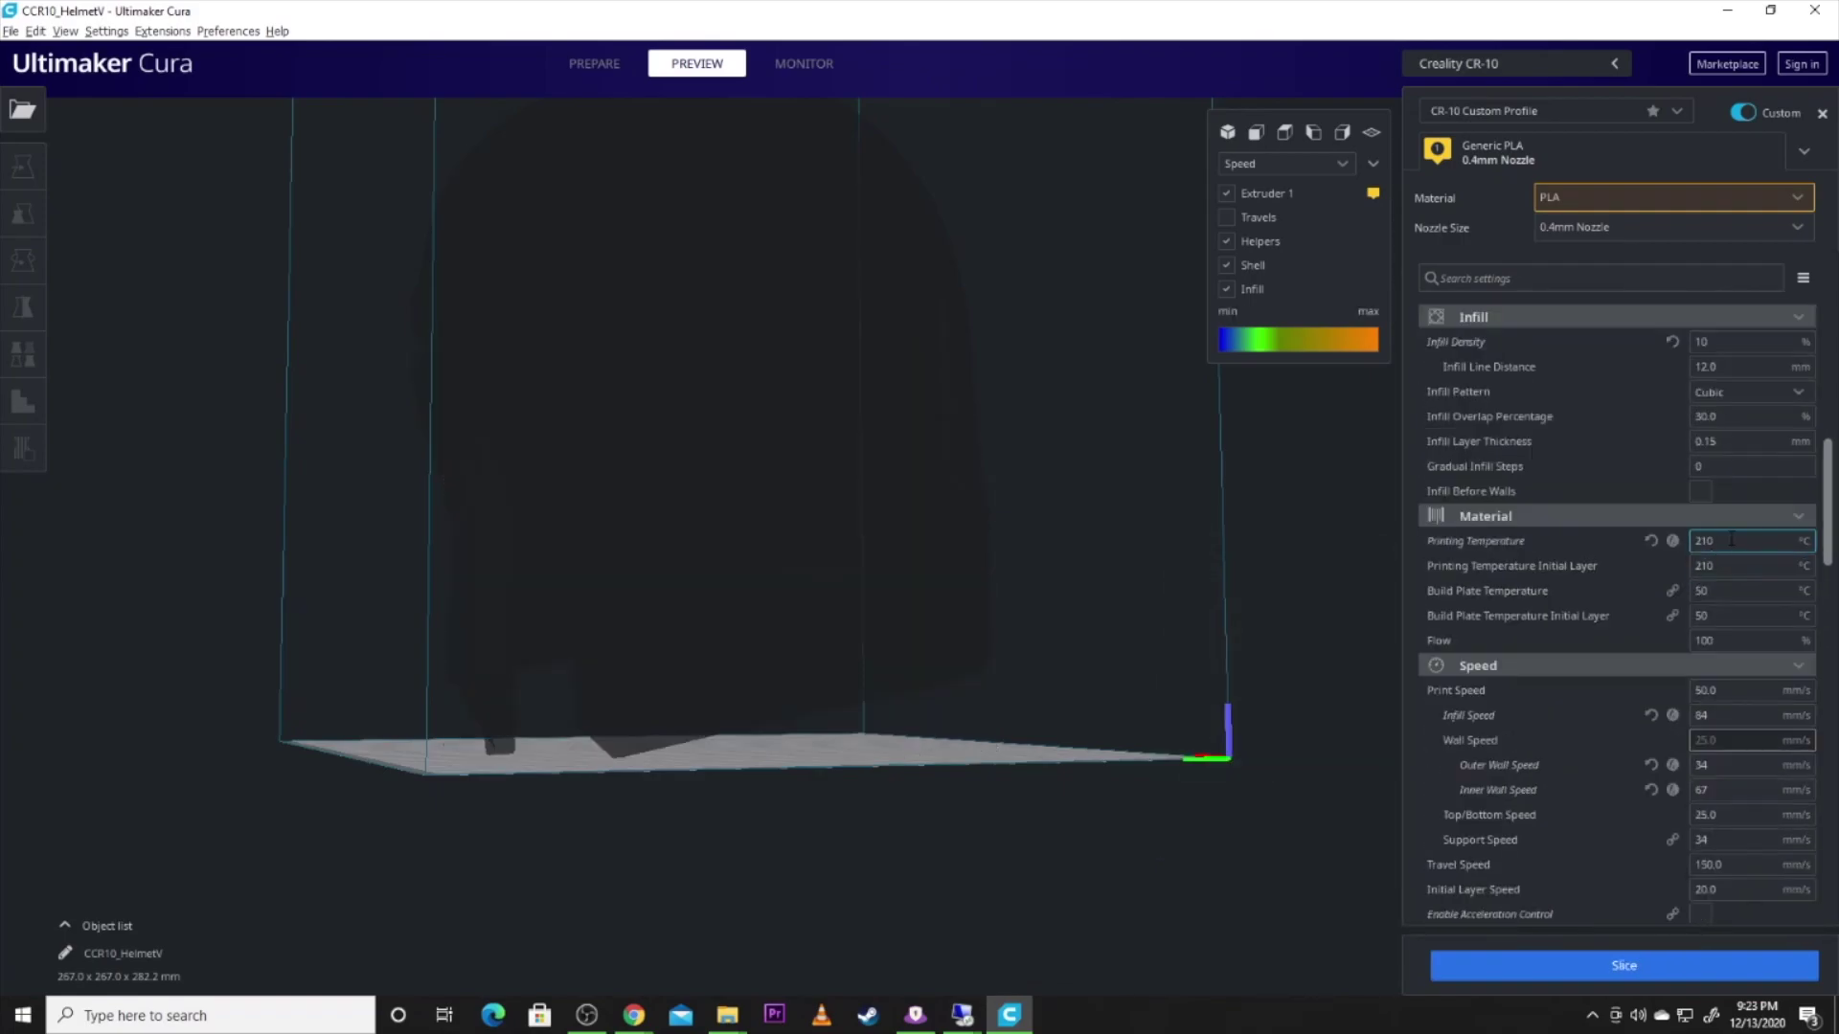
scroll(1731, 540, "up", 3)
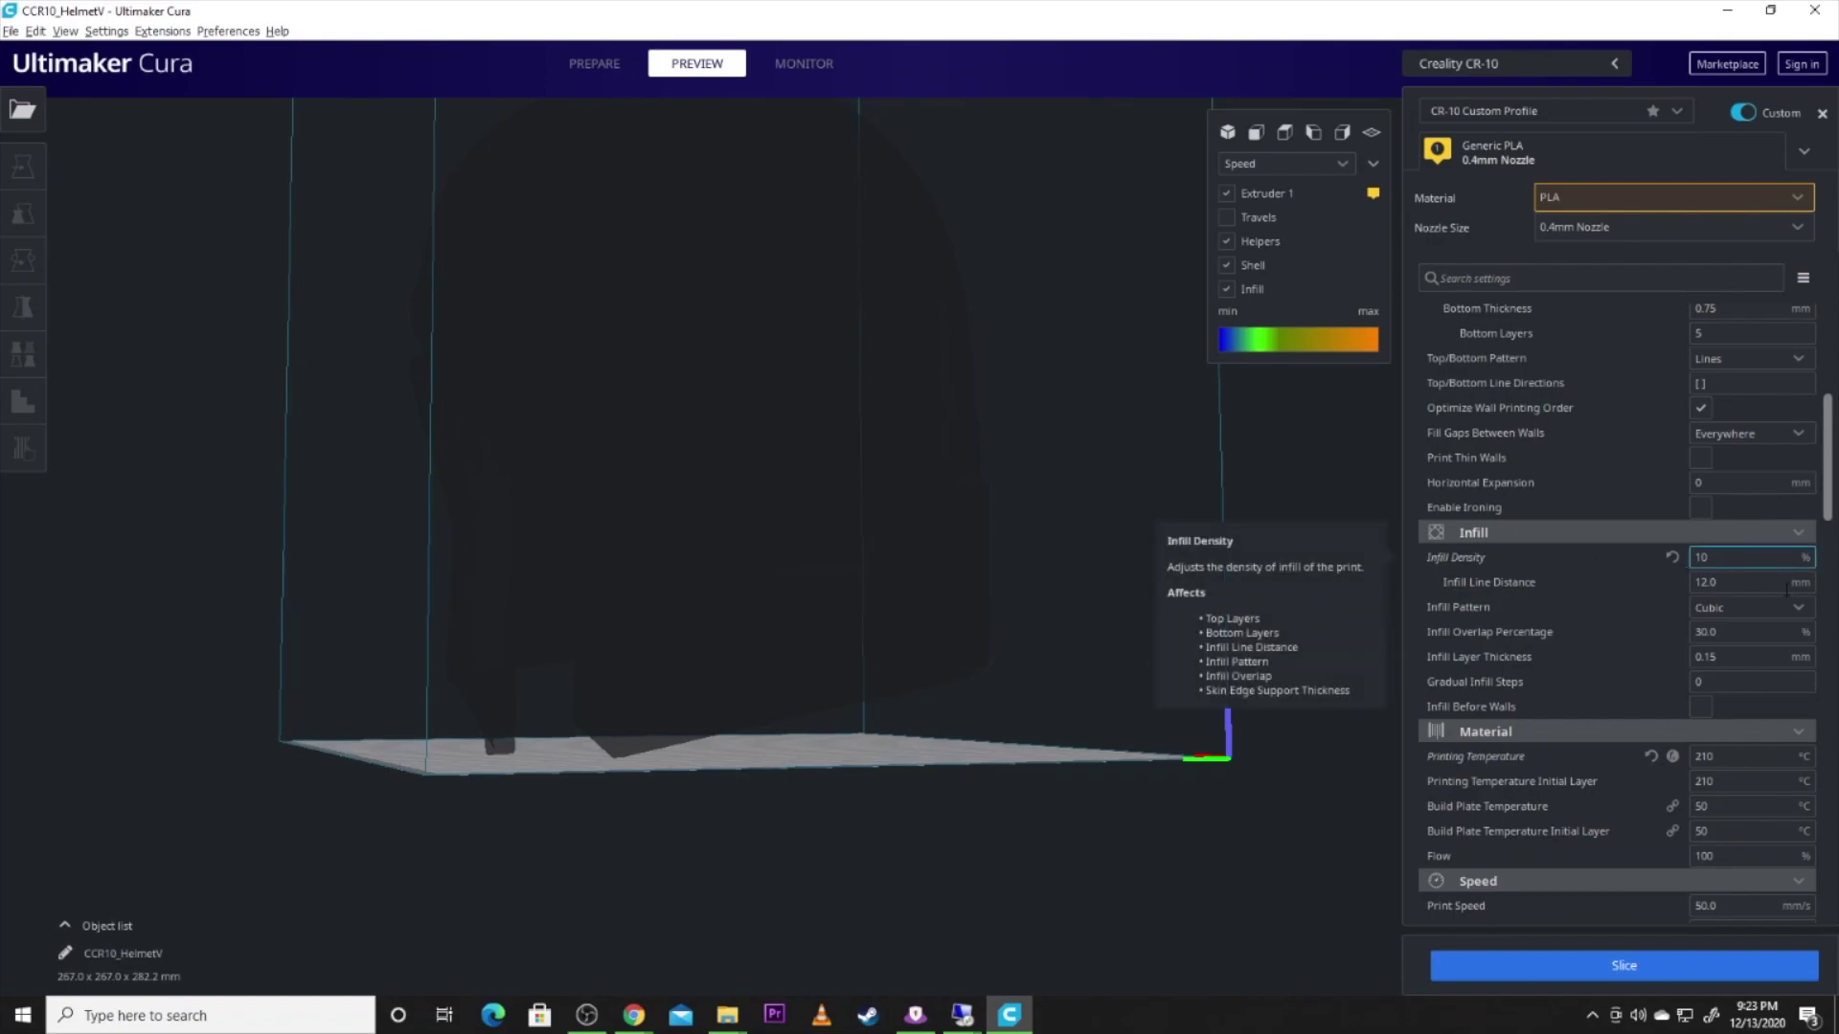
key("BackSpace")
key("BackSpace")
type("21")
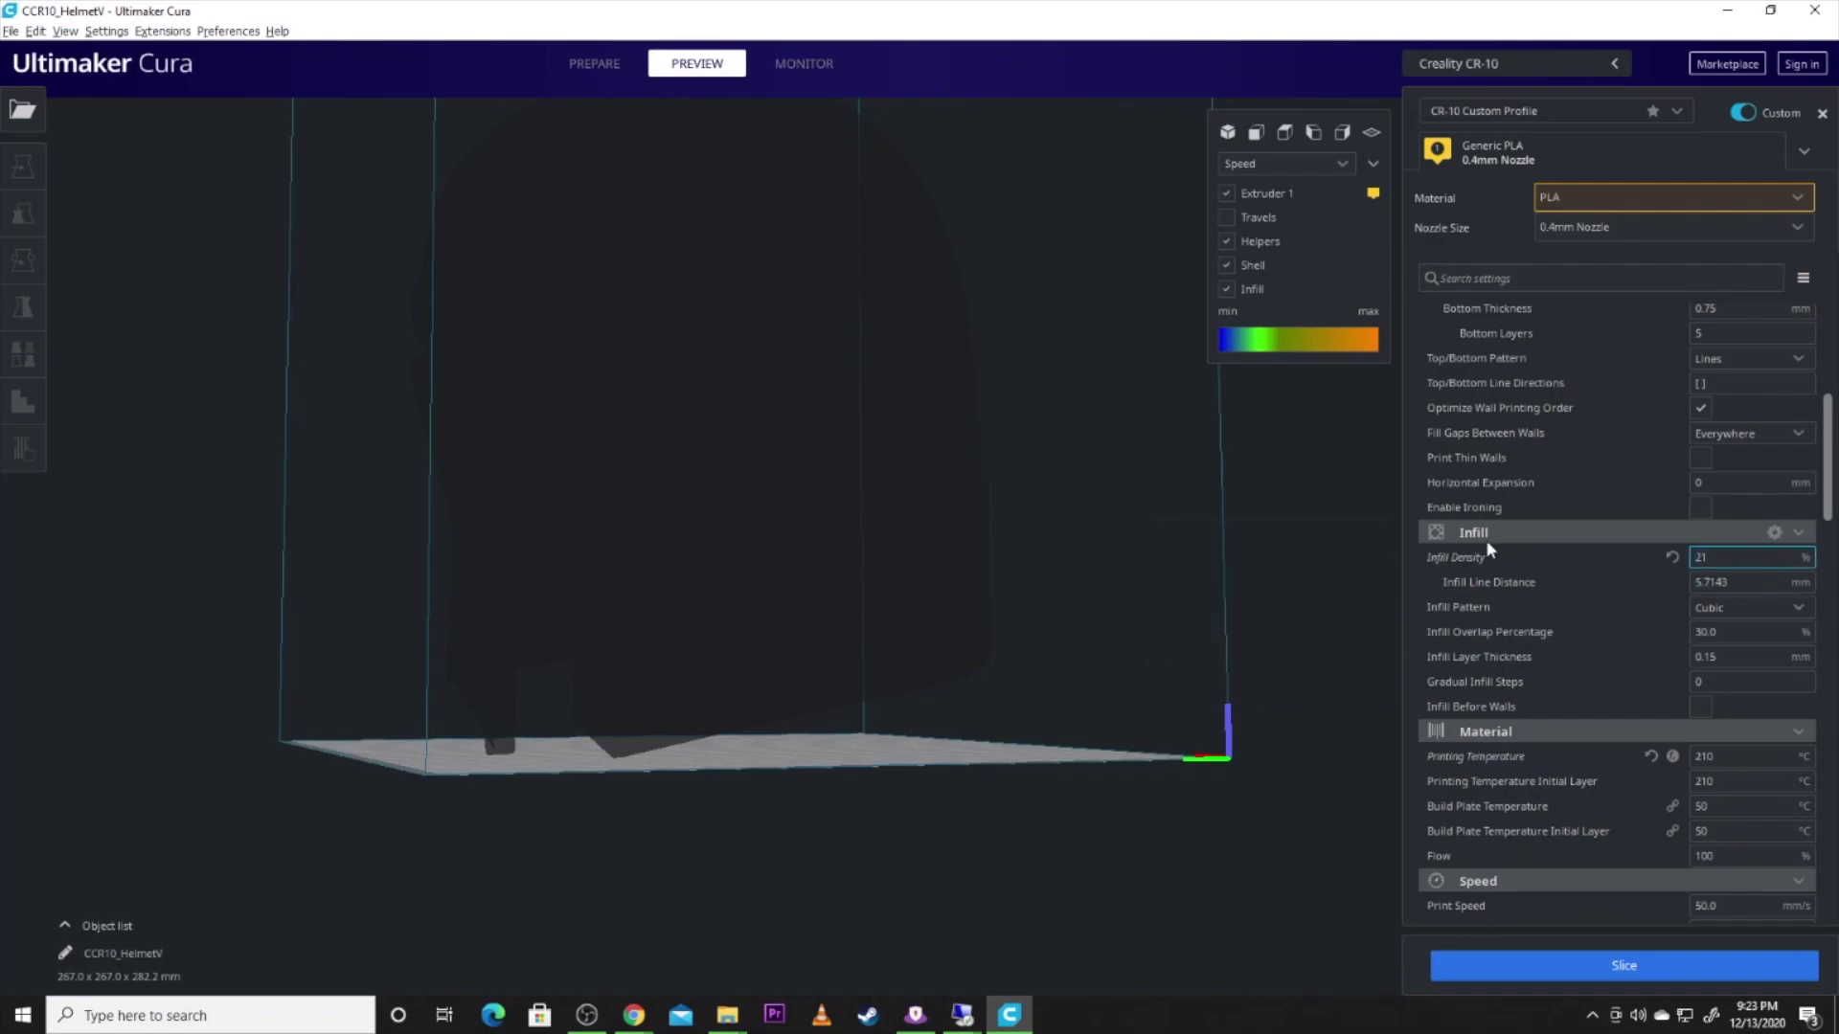
key("BackSpace")
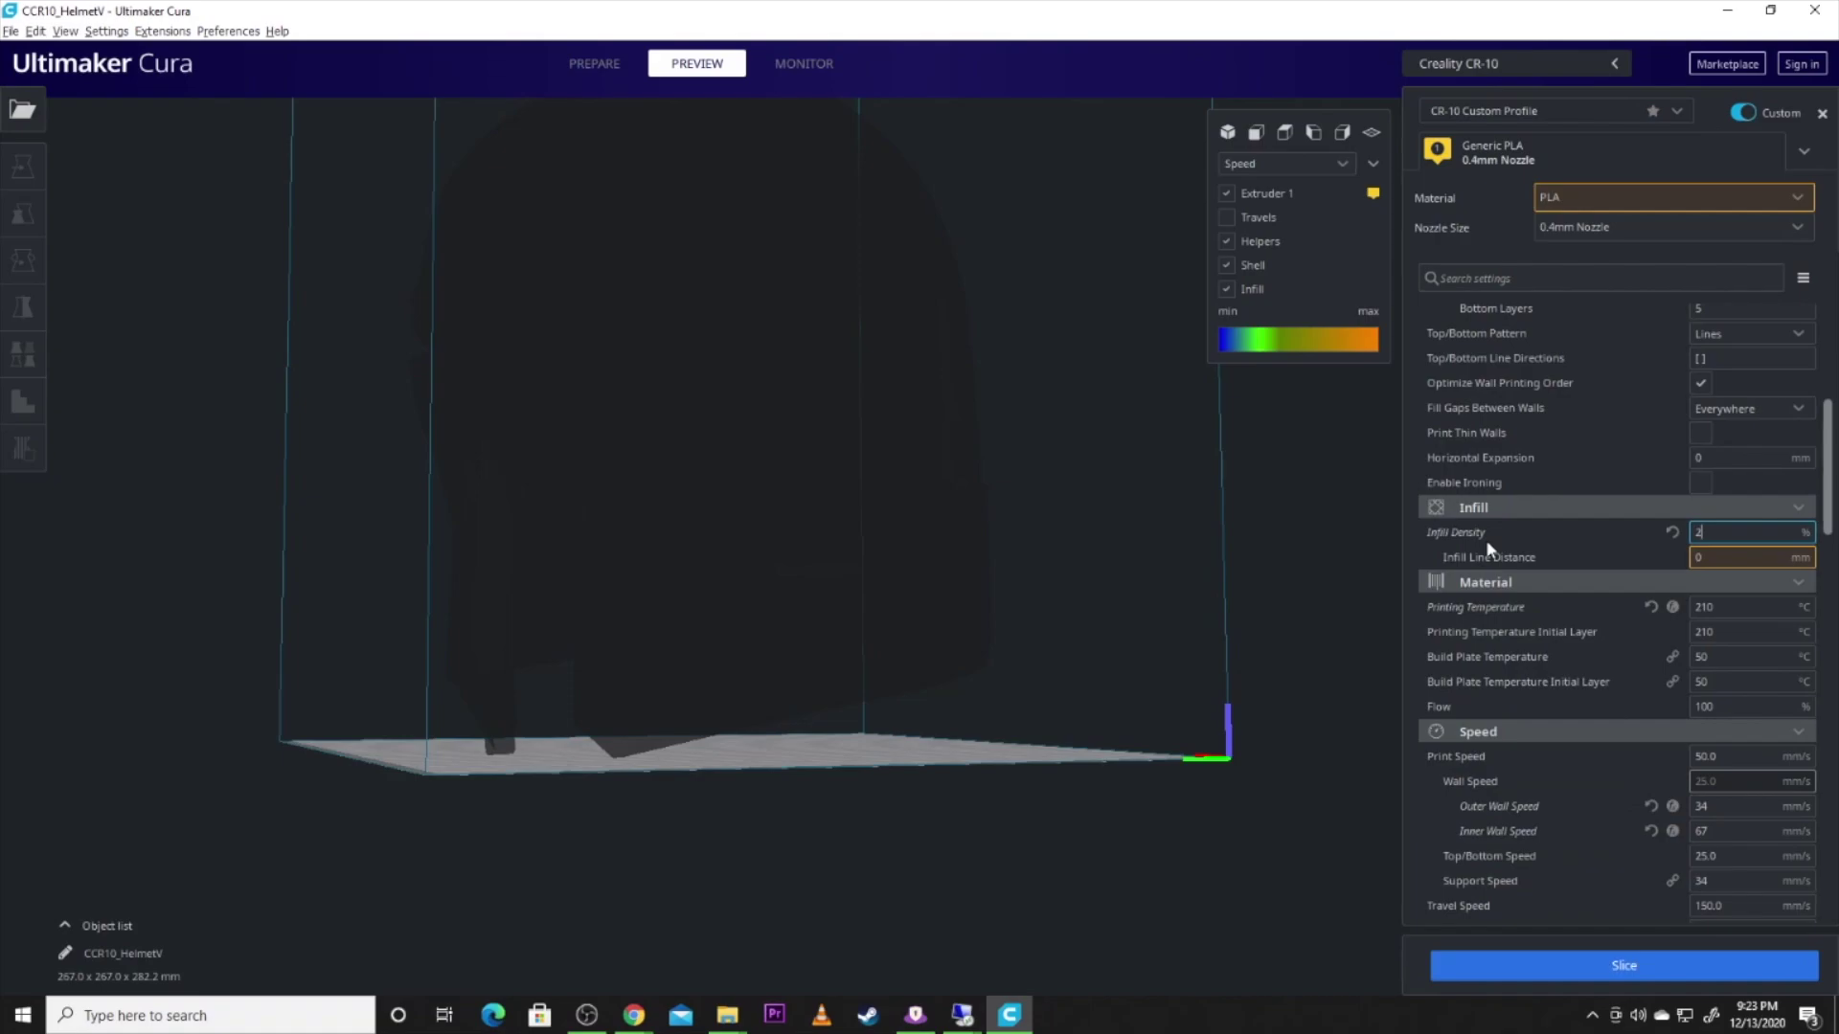
left_click(1528, 952)
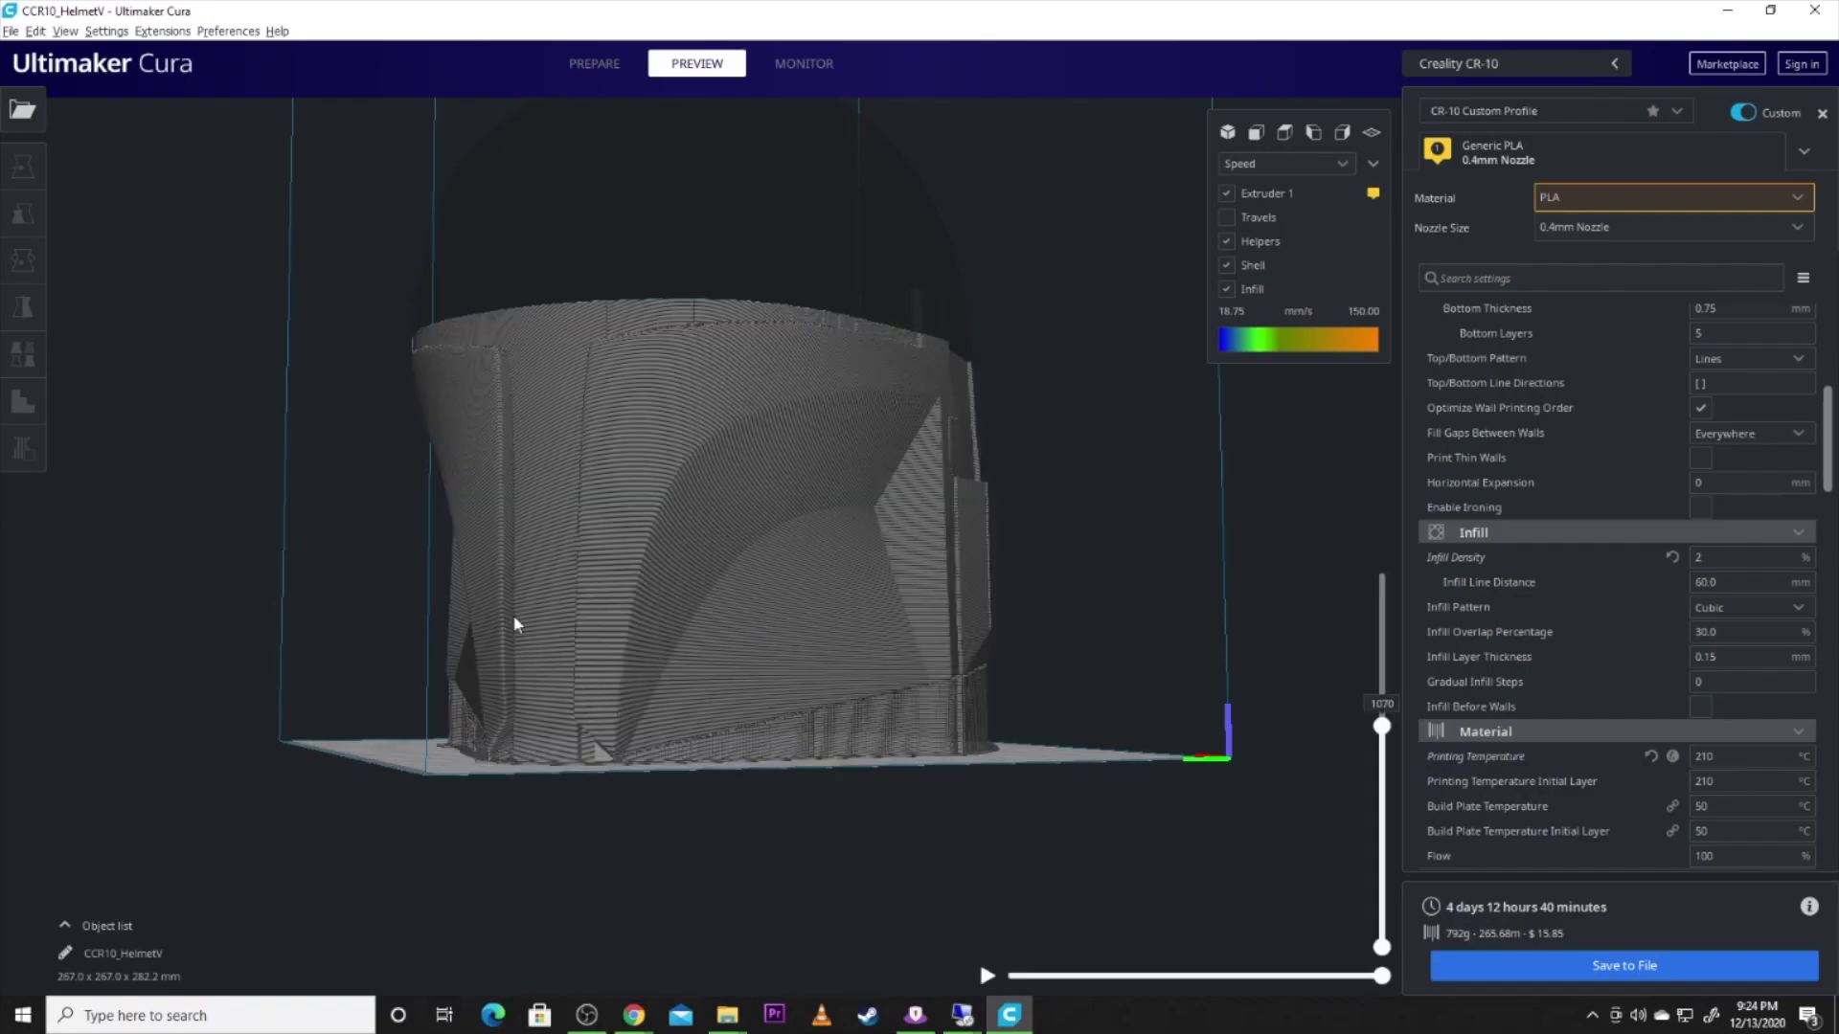
Orbit the re-sliced helmet and raise the layer slider to show all 1903 layers.
right_click_drag(517, 623, 913, 726)
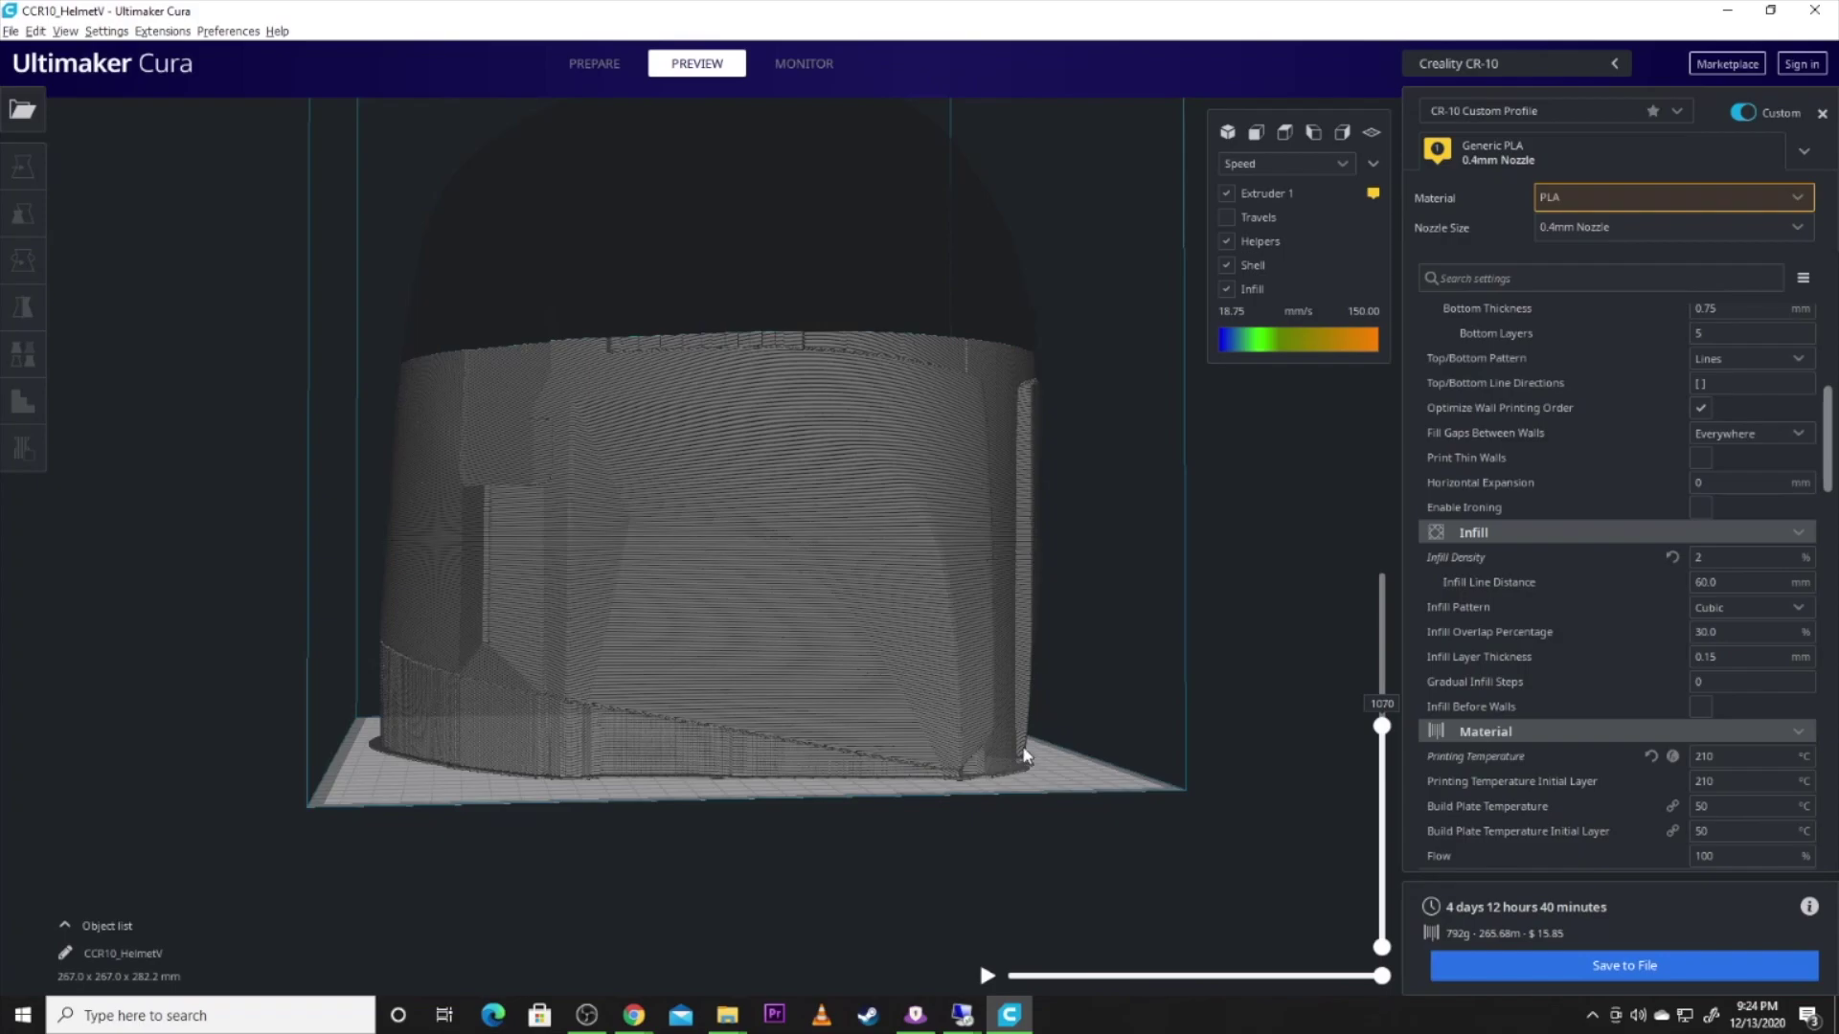
right_click_drag(698, 833, 700, 607)
right_click_drag(569, 599, 654, 456)
scroll(787, 434, "up", 5)
scroll(763, 467, "down", 2)
scroll(757, 485, "down", 5)
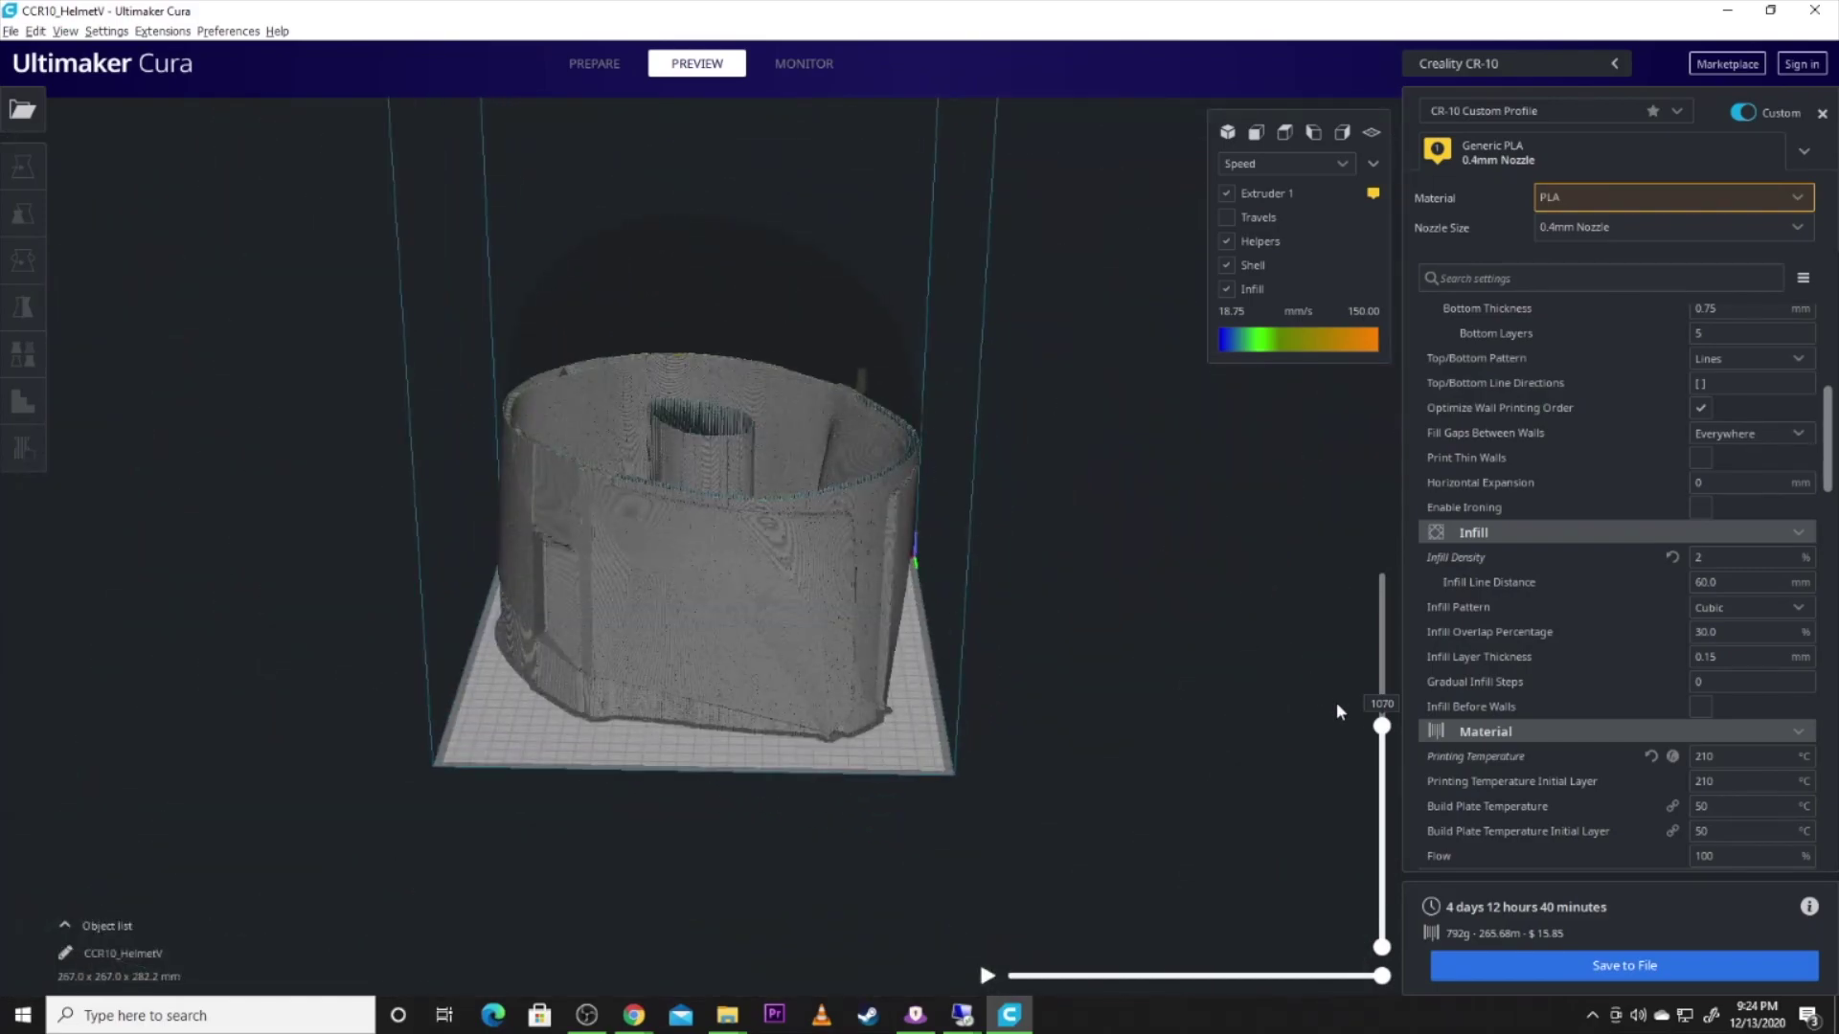
left_click_drag(1381, 725, 1381, 572)
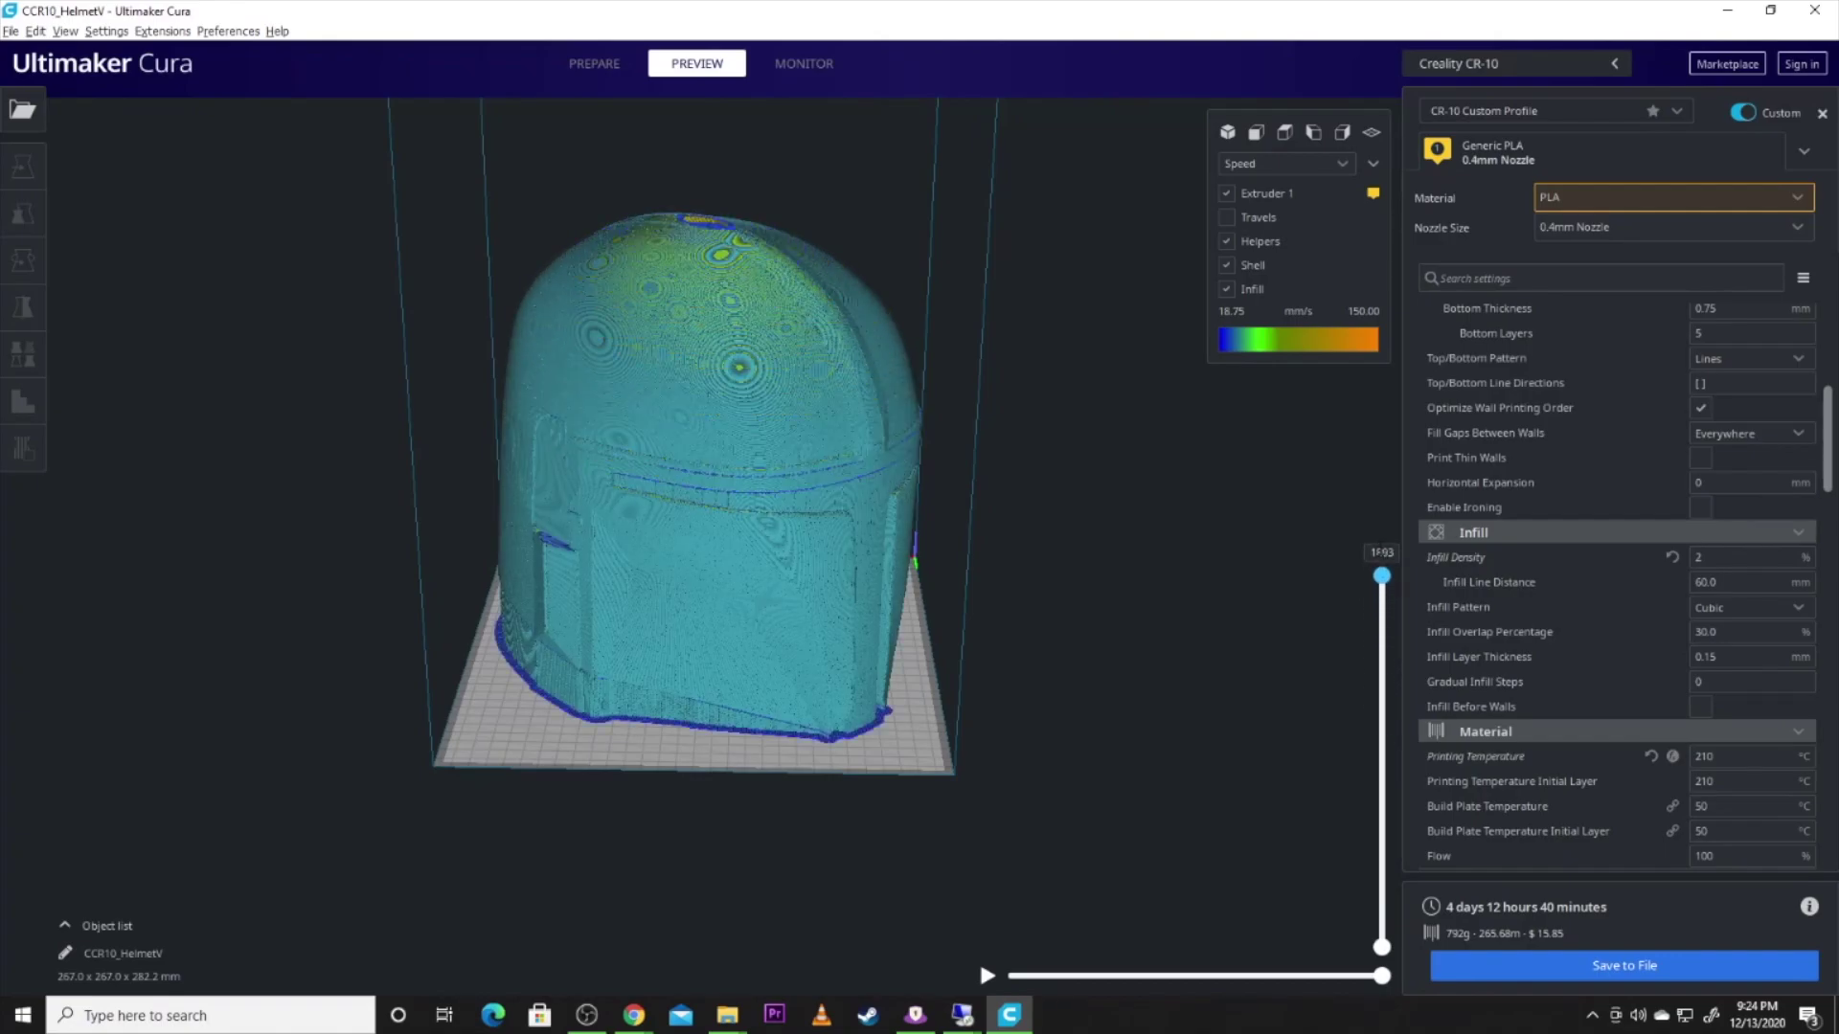
scroll(715, 192, "down", 3)
scroll(710, 235, "up", 5)
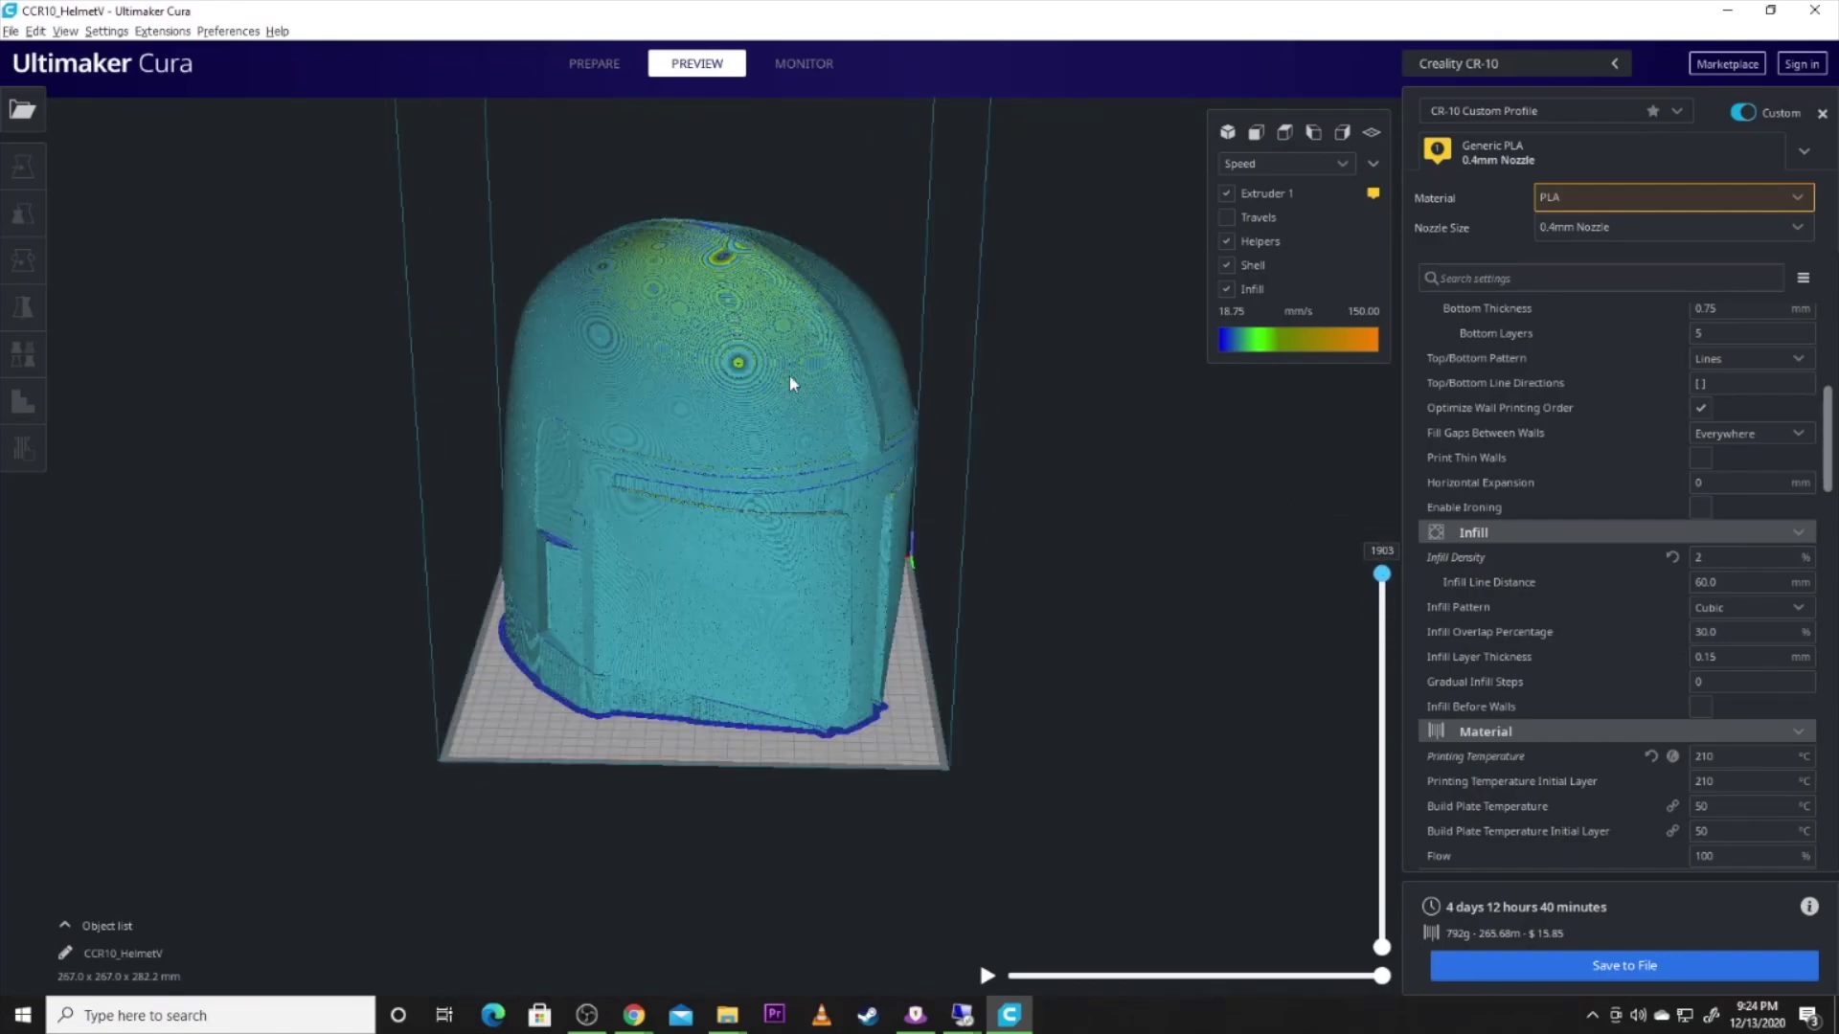
Return to the Prepare stage and view the yellow helmet from above on the build plate.
left_click(599, 59)
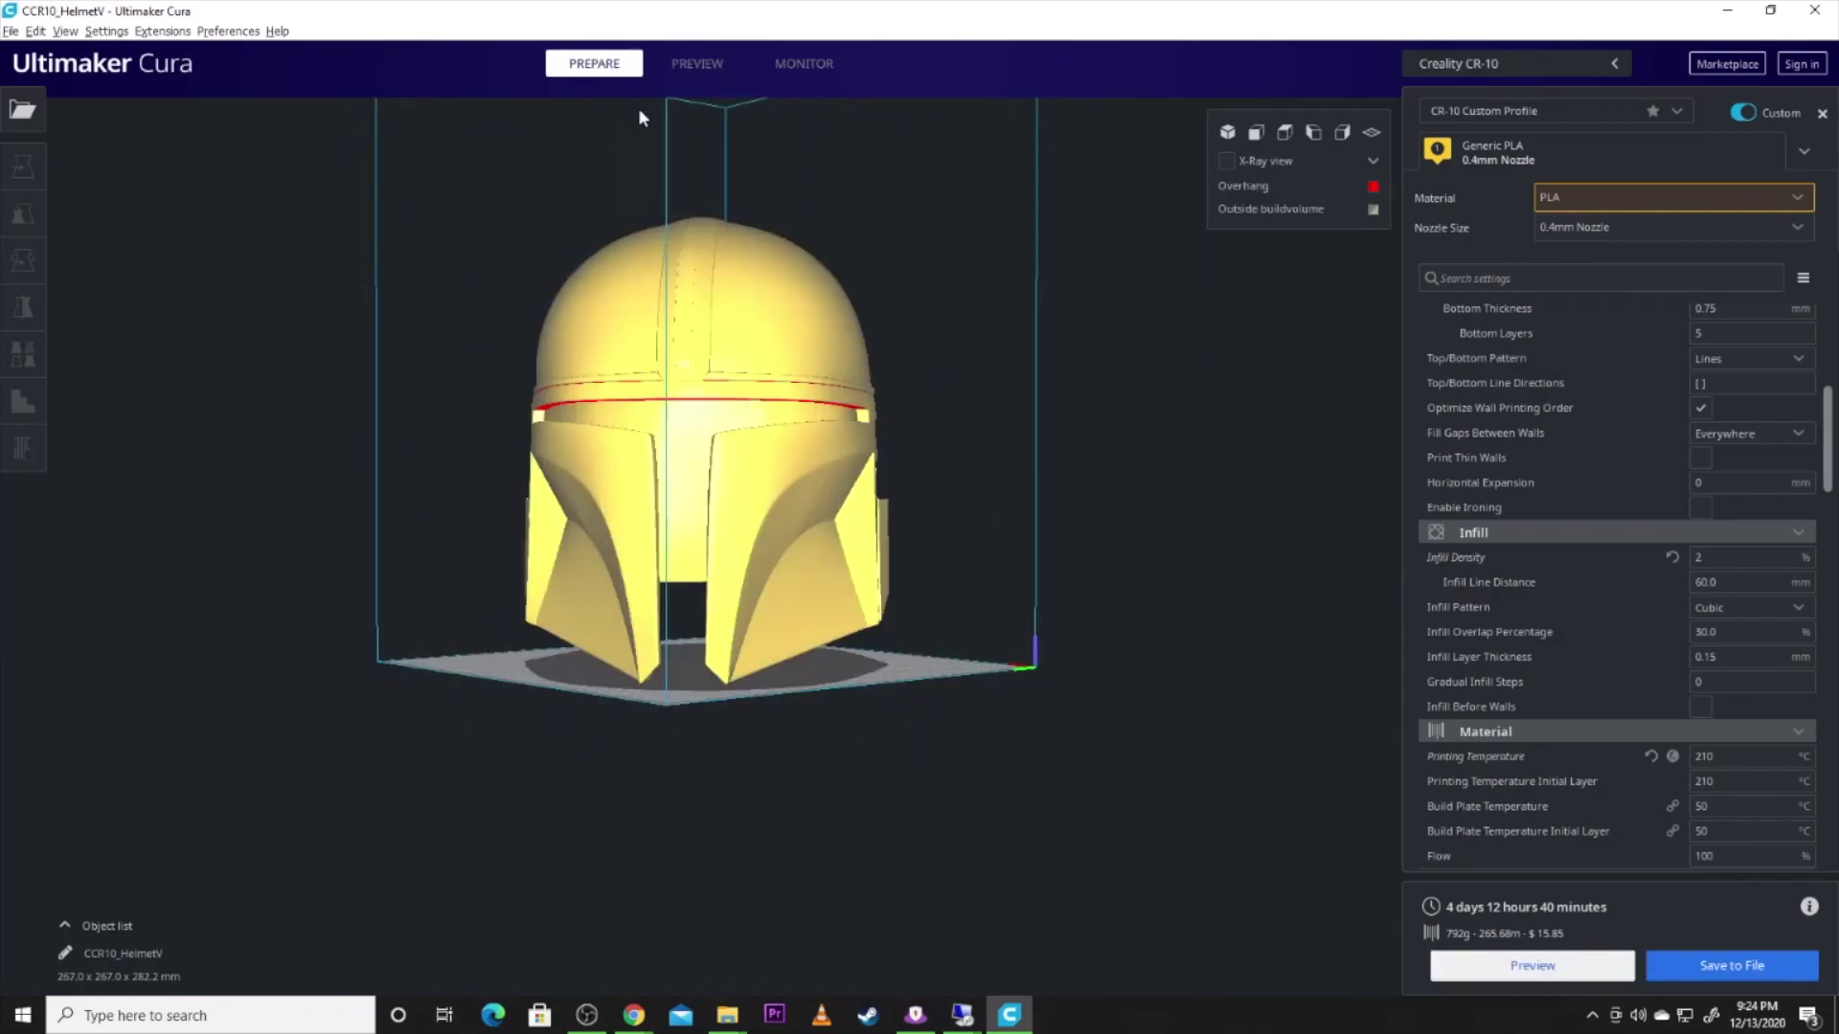
right_click_drag(670, 364, 229, 623)
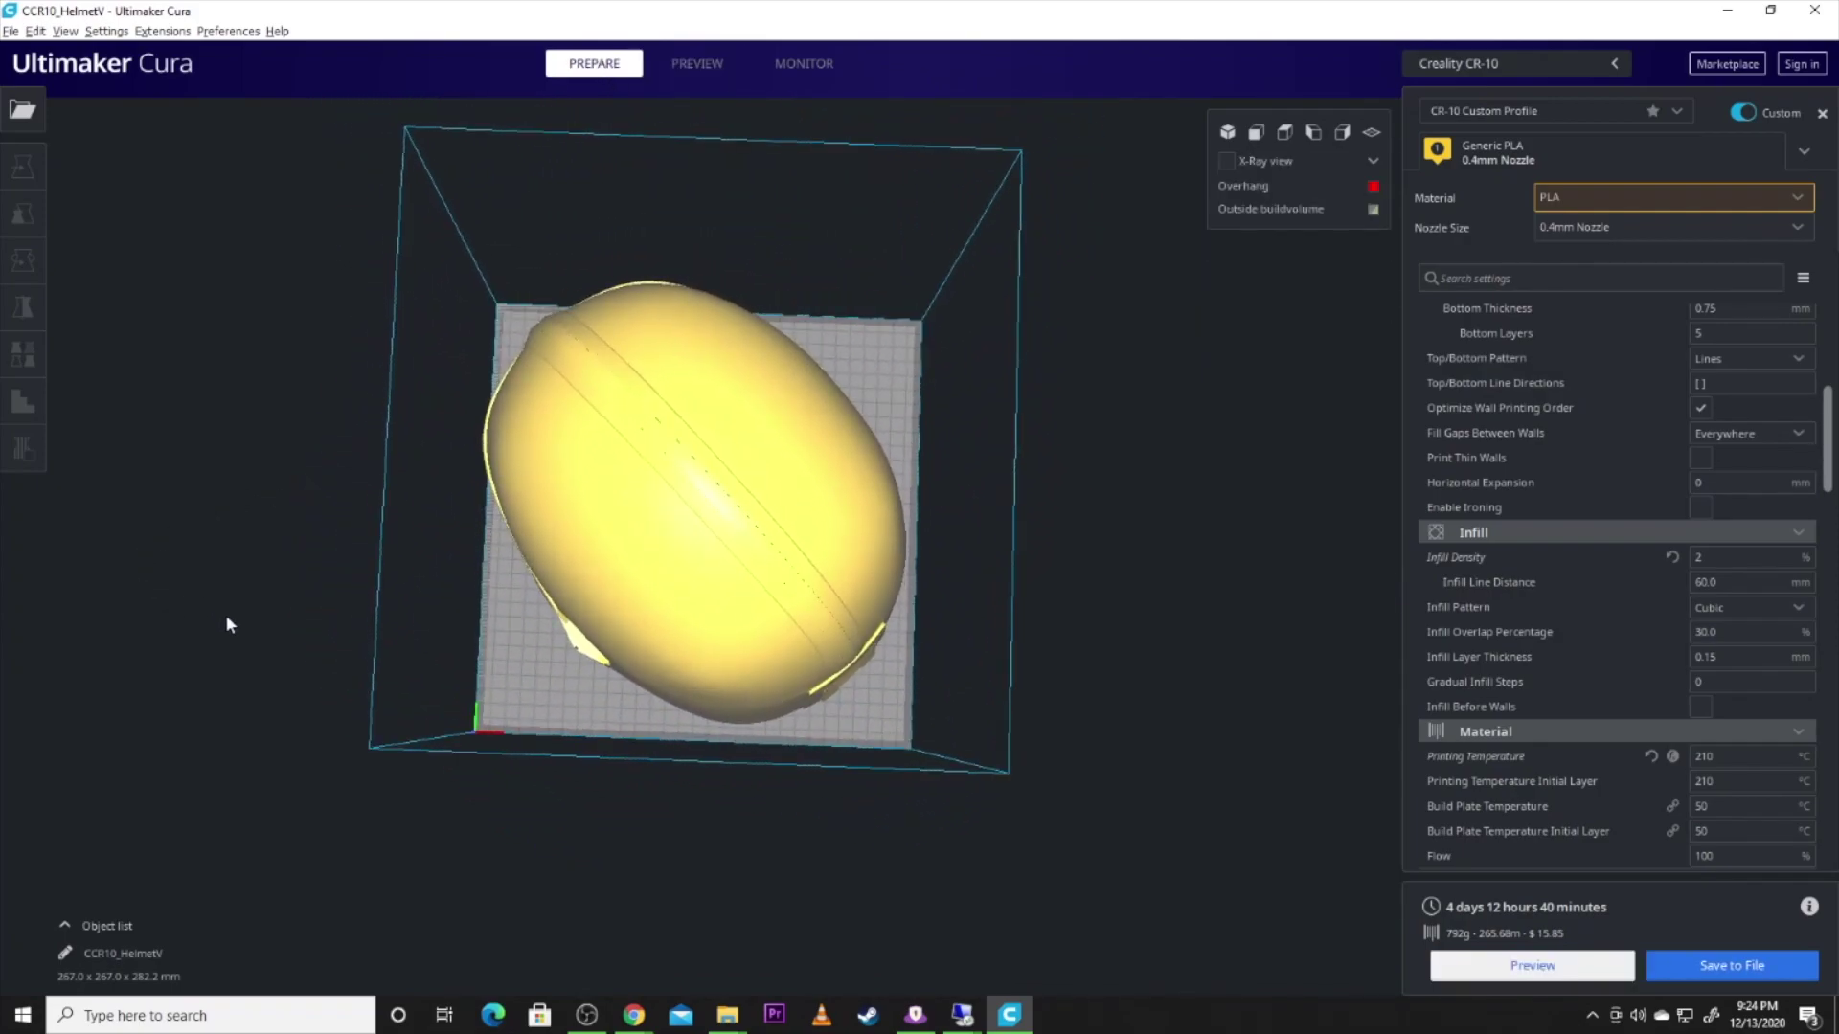